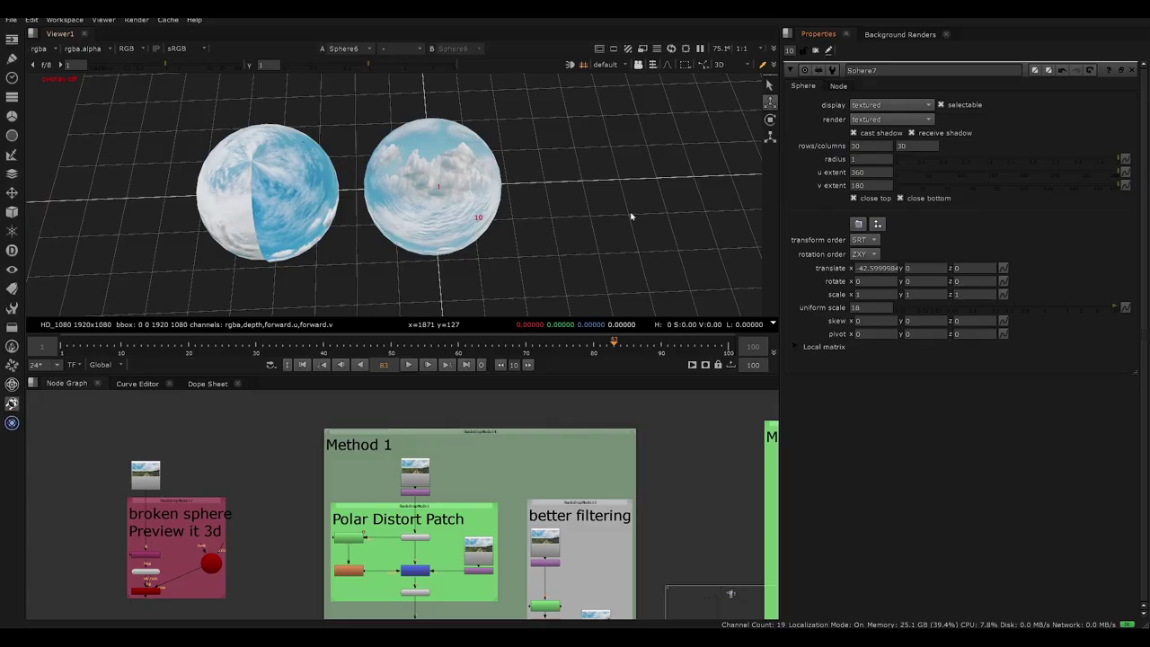
Step: Compare the seams and poles of the two textured spheres from several angles in the 3D view
{"action": "left_click_drag", "start_coordinate": [621, 210], "coordinate": [428, 255], "text": "ctrl"}
{"action": "left_click_drag", "start_coordinate": [504, 197], "coordinate": [631, 133], "text": "ctrl"}
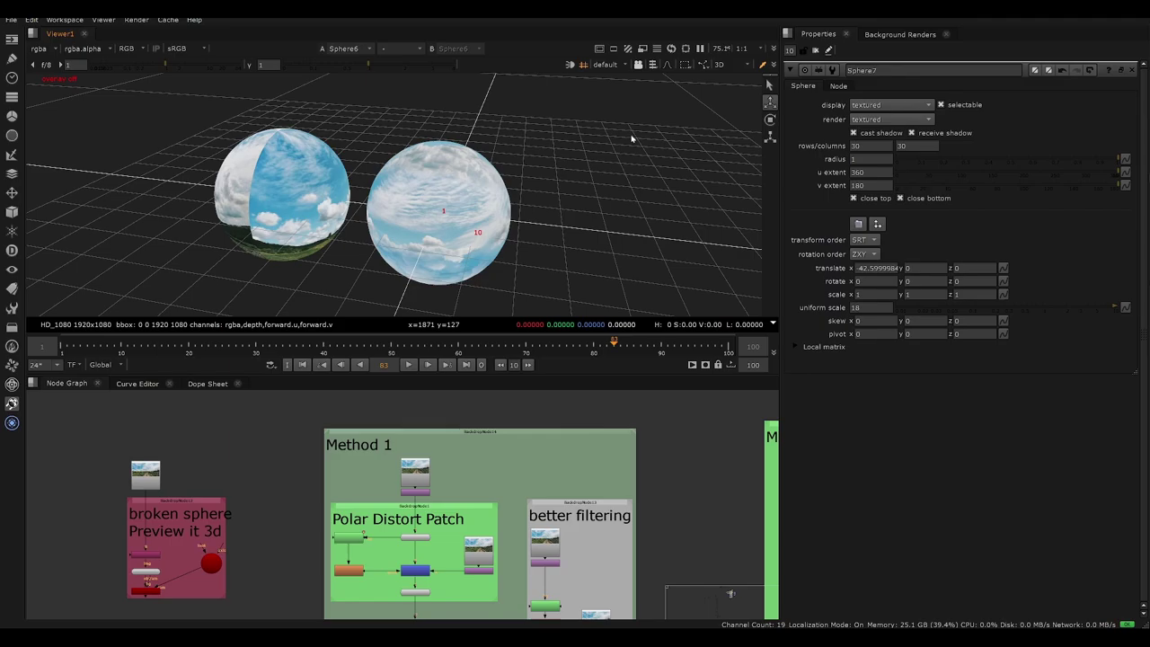
{"action": "left_click_drag", "start_coordinate": [554, 233], "coordinate": [464, 181], "text": "ctrl"}
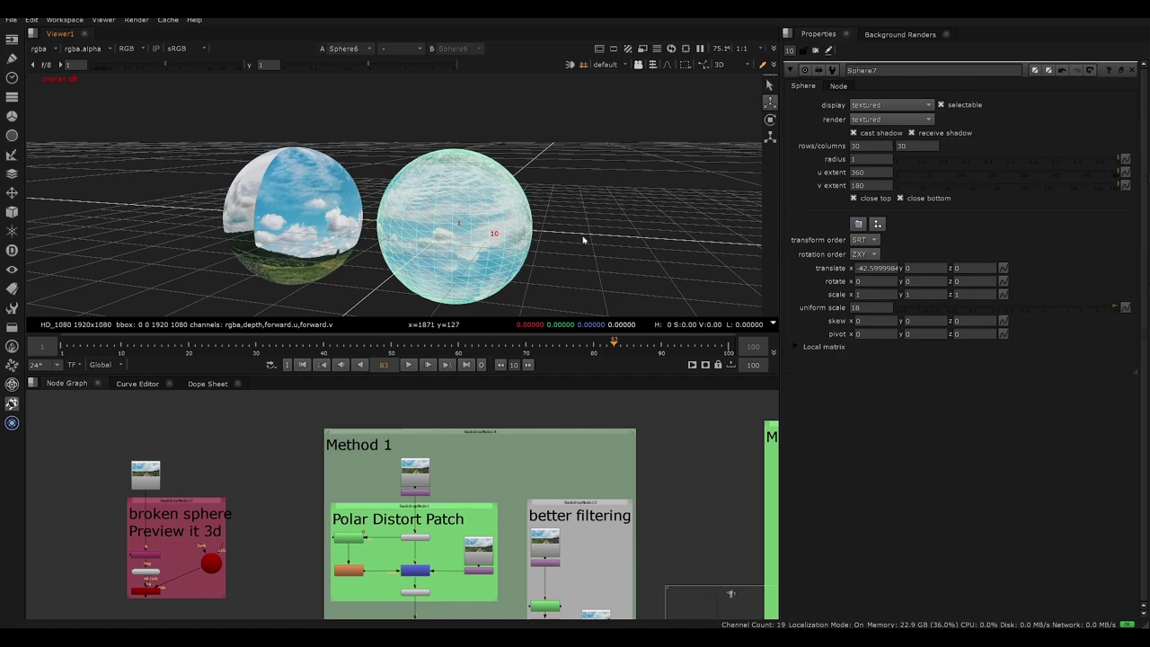
{"action": "left_click", "coordinate": [582, 251]}
{"action": "left_click_drag", "start_coordinate": [582, 252], "coordinate": [310, 101], "text": "ctrl"}
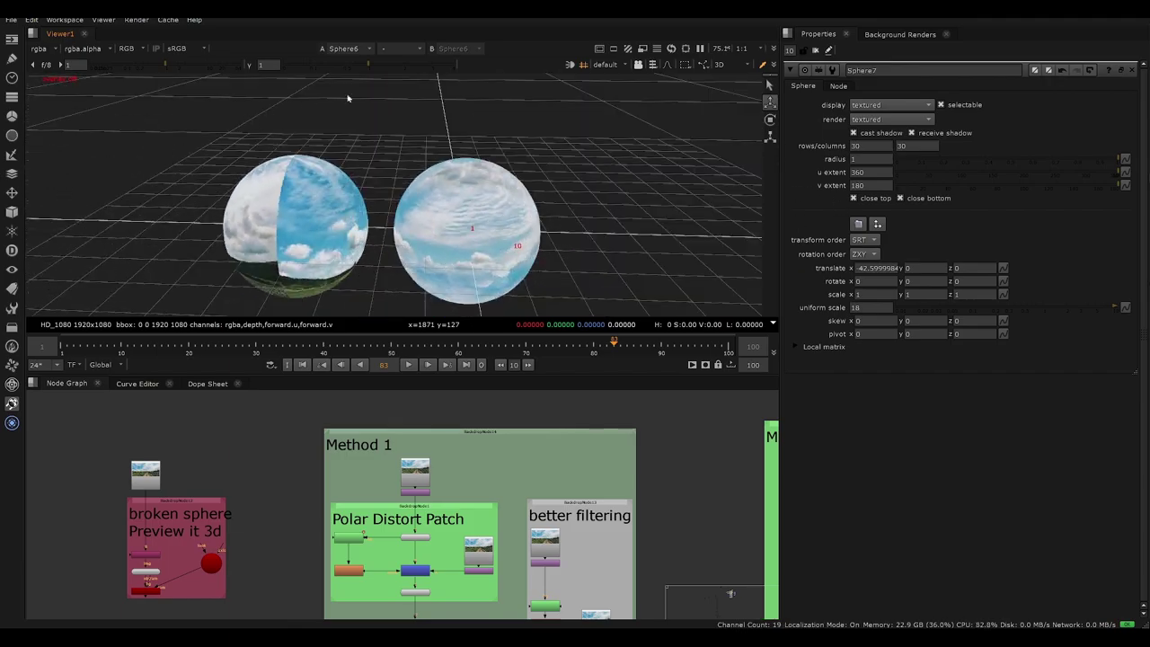
{"action": "scroll", "coordinate": [516, 454], "scroll_direction": "down", "scroll_amount": 10}
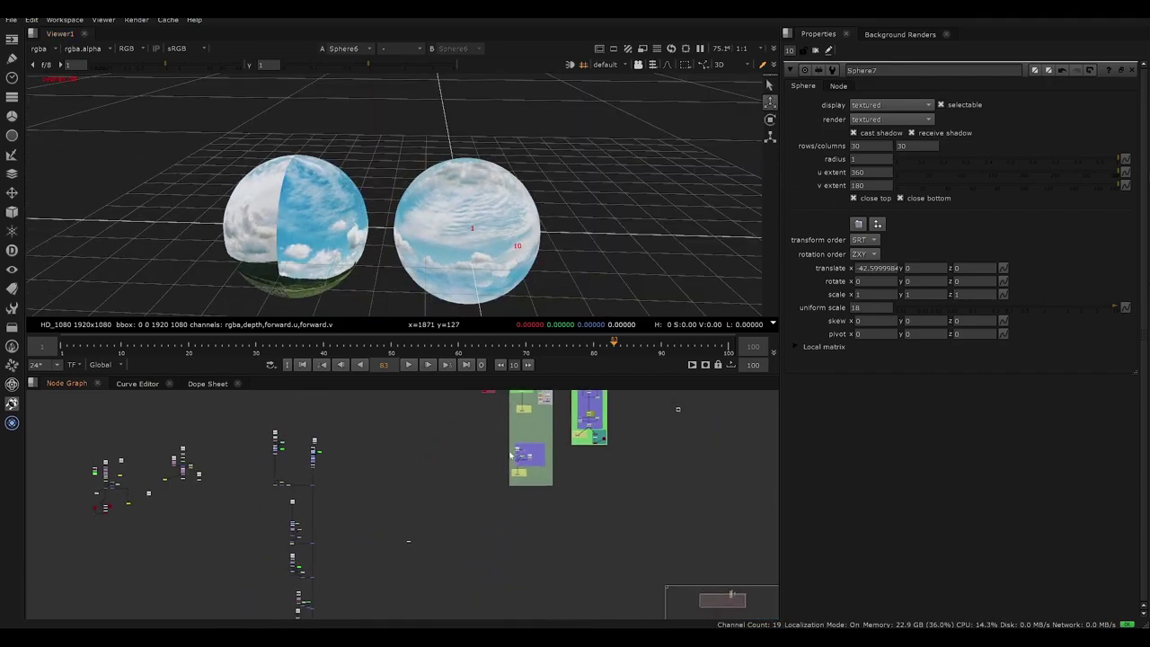
{"action": "middle_click_drag", "start_coordinate": [484, 426], "coordinate": [515, 402]}
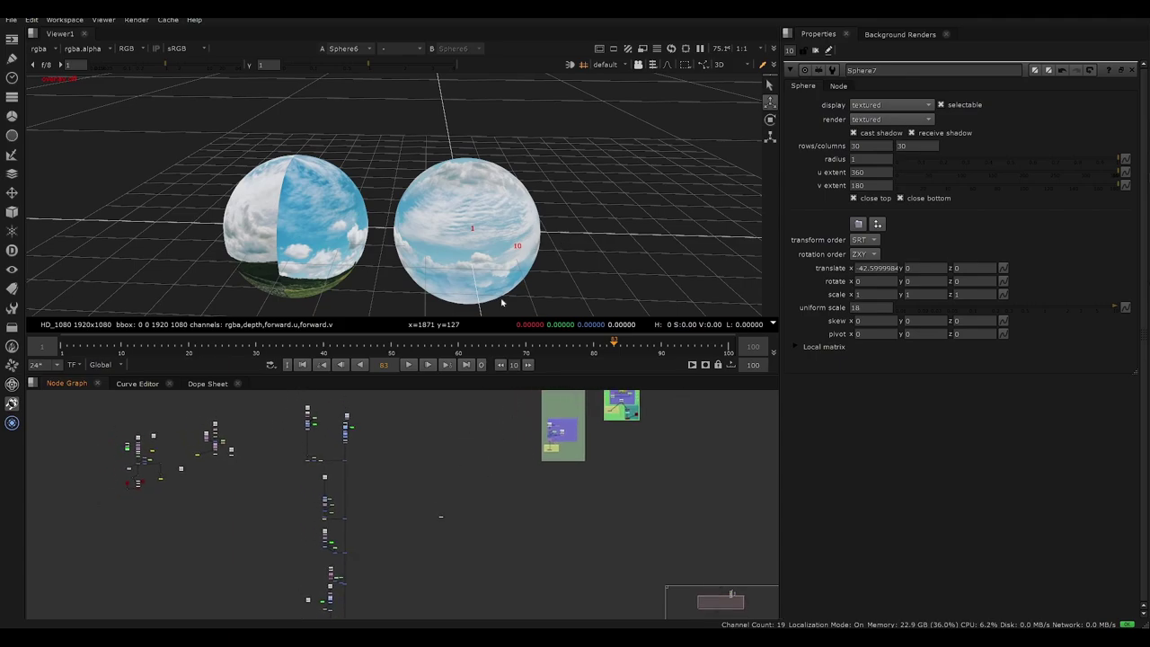
{"action": "middle_click_drag", "start_coordinate": [589, 185], "coordinate": [591, 170]}
{"action": "left_click_drag", "start_coordinate": [655, 265], "coordinate": [579, 251], "text": "ctrl"}
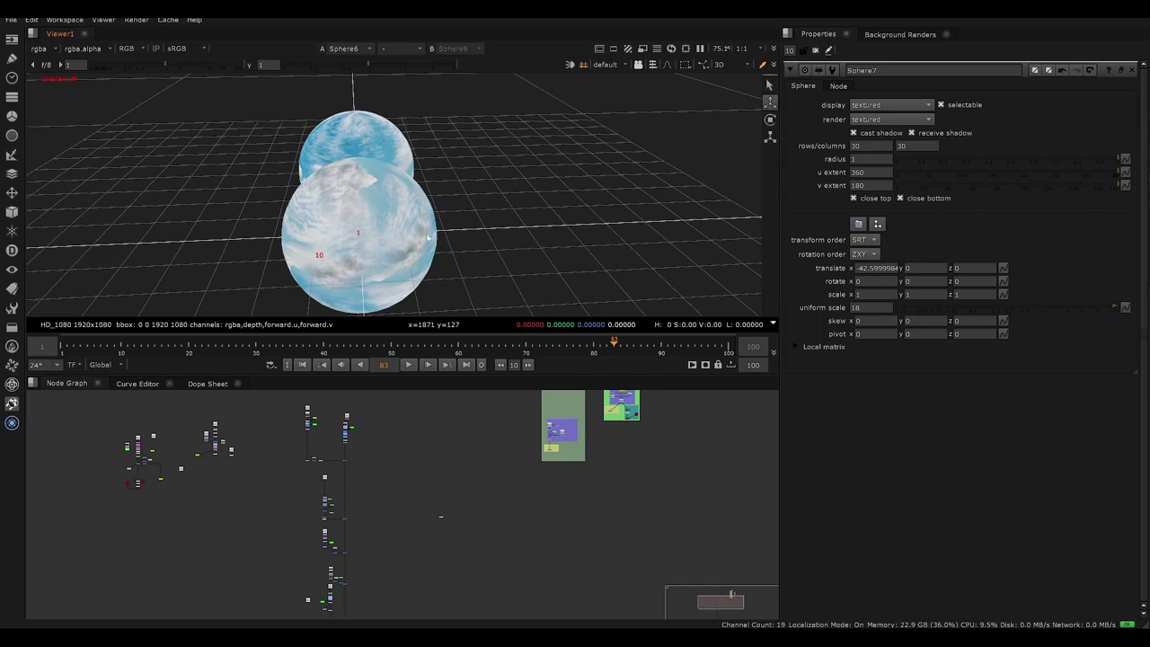
{"action": "left_click_drag", "start_coordinate": [540, 199], "coordinate": [639, 162], "text": "ctrl"}
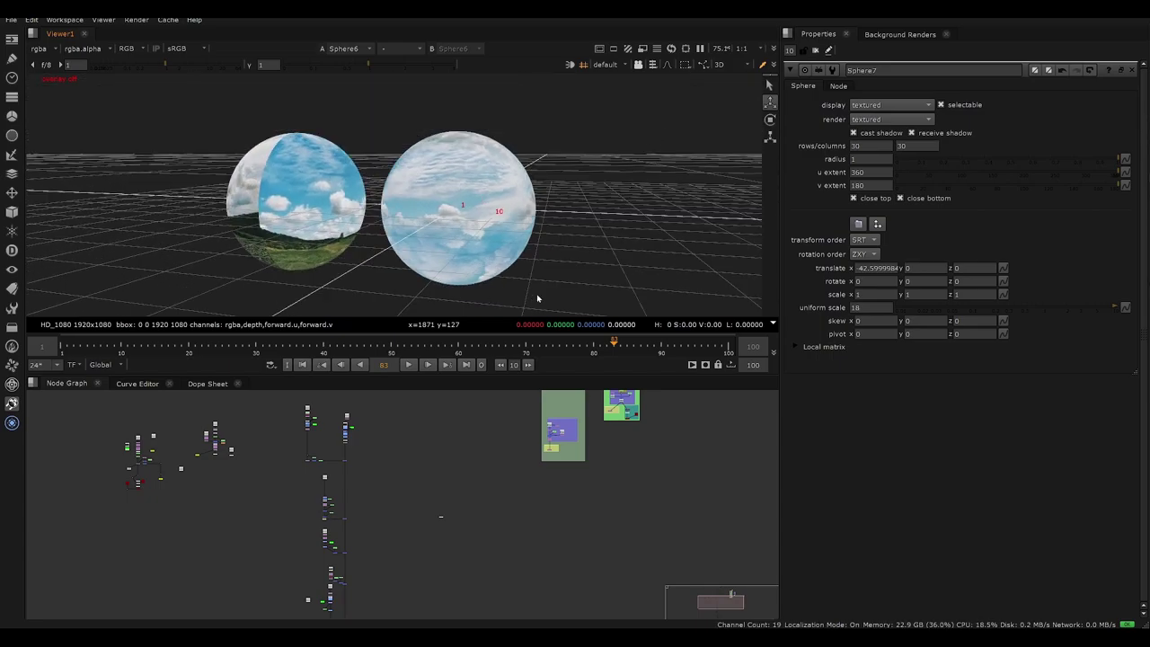
Step: Find the space panorama node stacks in the node graph and view the output of the Reformat node under its source image
{"action": "middle_click_drag", "start_coordinate": [373, 588], "coordinate": [434, 476]}
{"action": "scroll", "coordinate": [434, 475], "scroll_direction": "down", "scroll_amount": 3}
{"action": "middle_click_drag", "start_coordinate": [427, 553], "coordinate": [407, 497]}
{"action": "scroll", "coordinate": [407, 497], "scroll_direction": "up", "scroll_amount": 6}
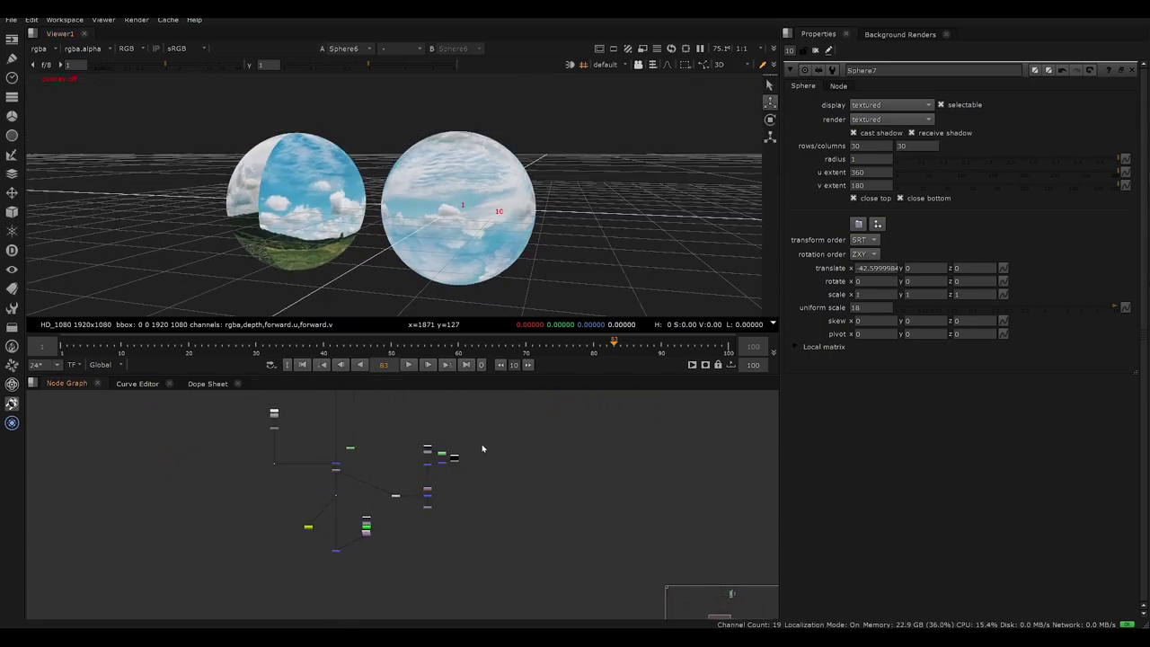
{"action": "scroll", "coordinate": [388, 437], "scroll_direction": "up", "scroll_amount": 4}
{"action": "scroll", "coordinate": [489, 423], "scroll_direction": "up", "scroll_amount": 4}
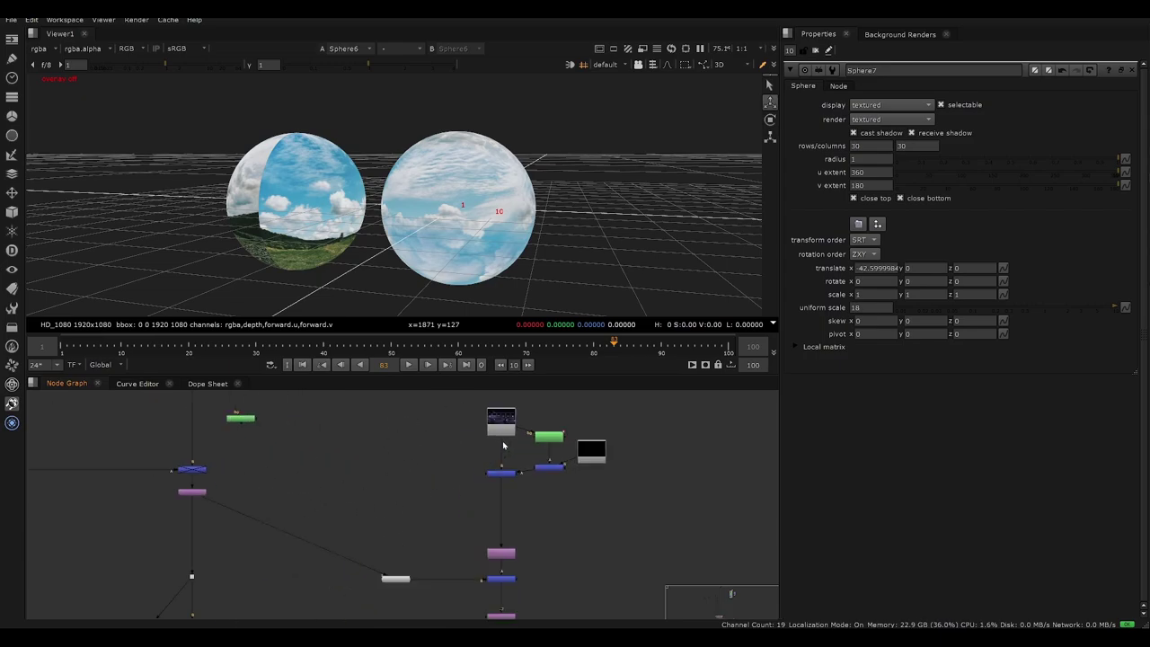
{"action": "middle_click_drag", "start_coordinate": [288, 463], "coordinate": [456, 476]}
{"action": "scroll", "coordinate": [451, 474], "scroll_direction": "down", "scroll_amount": 5}
{"action": "middle_click_drag", "start_coordinate": [373, 504], "coordinate": [393, 608]}
{"action": "scroll", "coordinate": [315, 524], "scroll_direction": "up", "scroll_amount": 5}
{"action": "left_click_drag", "start_coordinate": [387, 529], "coordinate": [261, 599]}
{"action": "middle_click_drag", "start_coordinate": [382, 404], "coordinate": [351, 602]}
{"action": "middle_click_drag", "start_coordinate": [346, 449], "coordinate": [332, 586]}
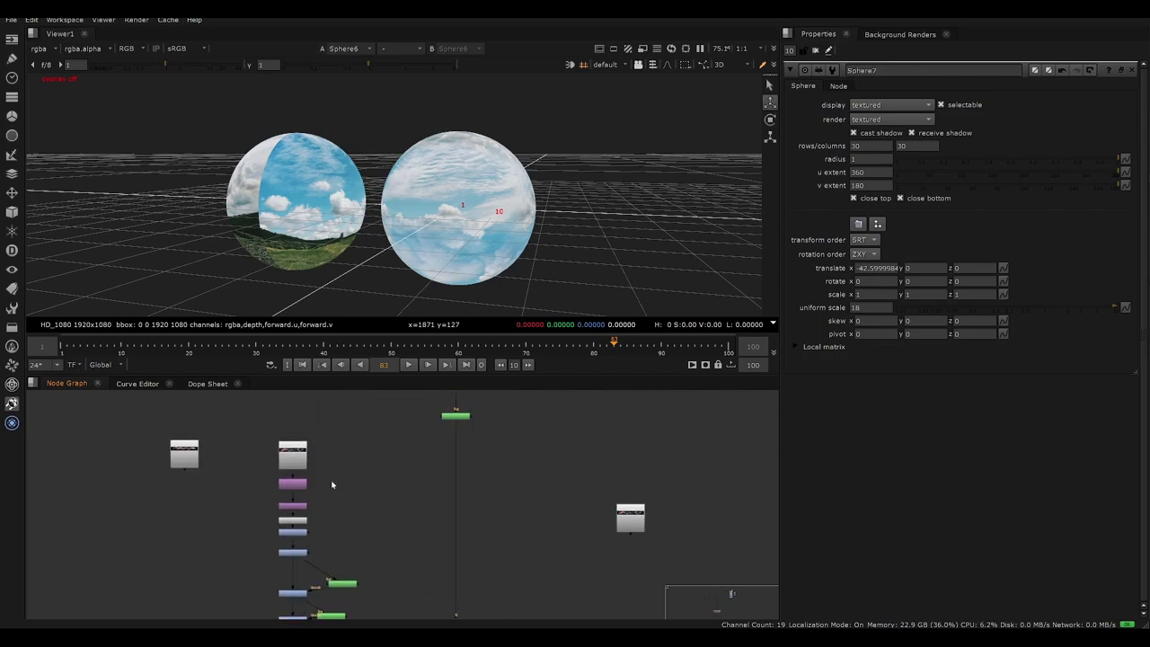
{"action": "left_click_drag", "start_coordinate": [322, 478], "coordinate": [275, 521]}
{"action": "left_click_drag", "start_coordinate": [320, 474], "coordinate": [276, 508]}
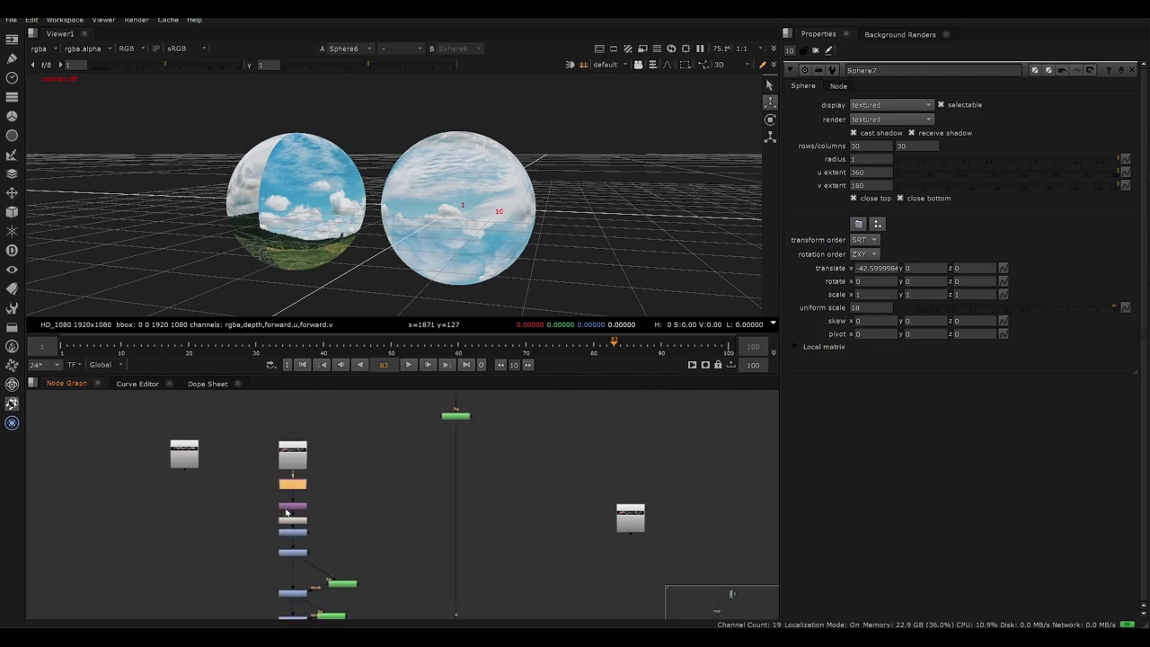
{"action": "key", "text": "1"}
{"action": "left_click", "coordinate": [318, 509]}
Step: View the source panorama images Read16 and Read14 in the neighbouring node stacks
{"action": "scroll", "coordinate": [384, 457], "scroll_direction": "down", "scroll_amount": 5}
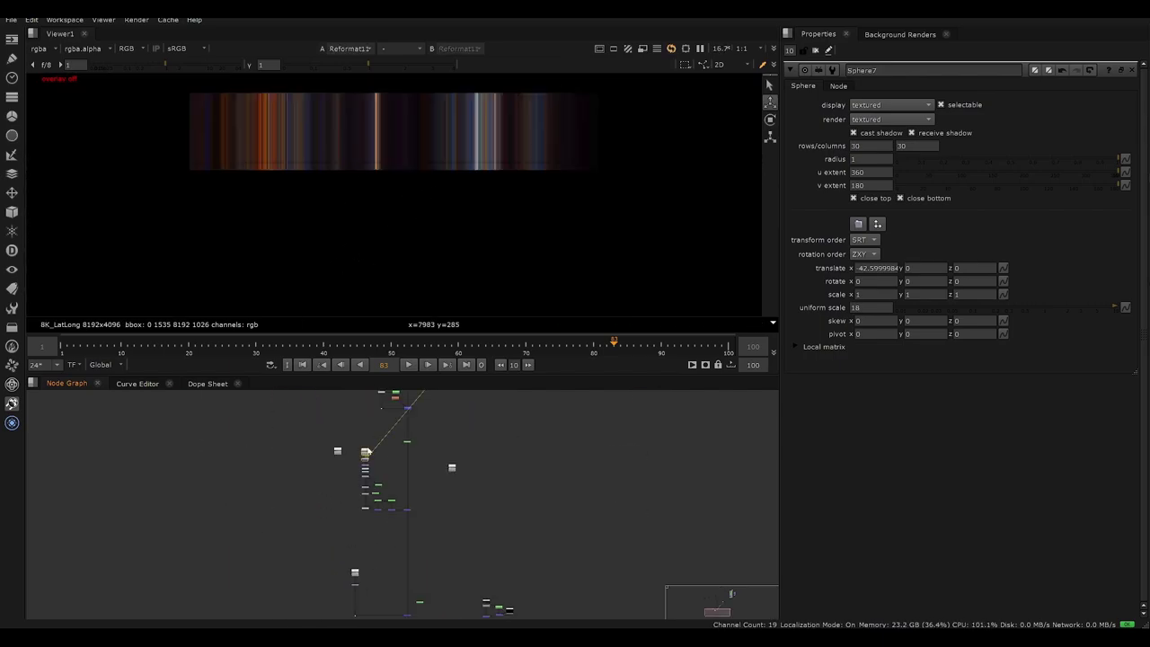
{"action": "middle_click_drag", "start_coordinate": [365, 473], "coordinate": [353, 536]}
{"action": "scroll", "coordinate": [366, 435], "scroll_direction": "up", "scroll_amount": 5}
{"action": "middle_click_drag", "start_coordinate": [358, 435], "coordinate": [350, 519]}
{"action": "left_click", "coordinate": [333, 545]}
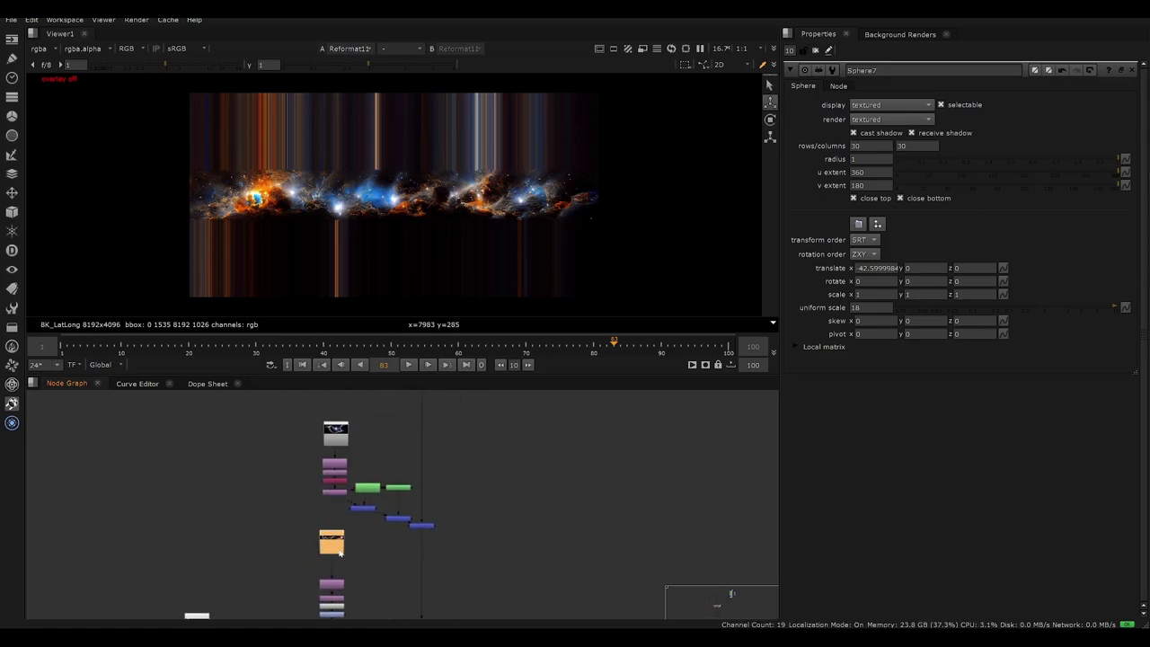
{"action": "key", "text": "1"}
{"action": "left_click", "coordinate": [336, 436]}
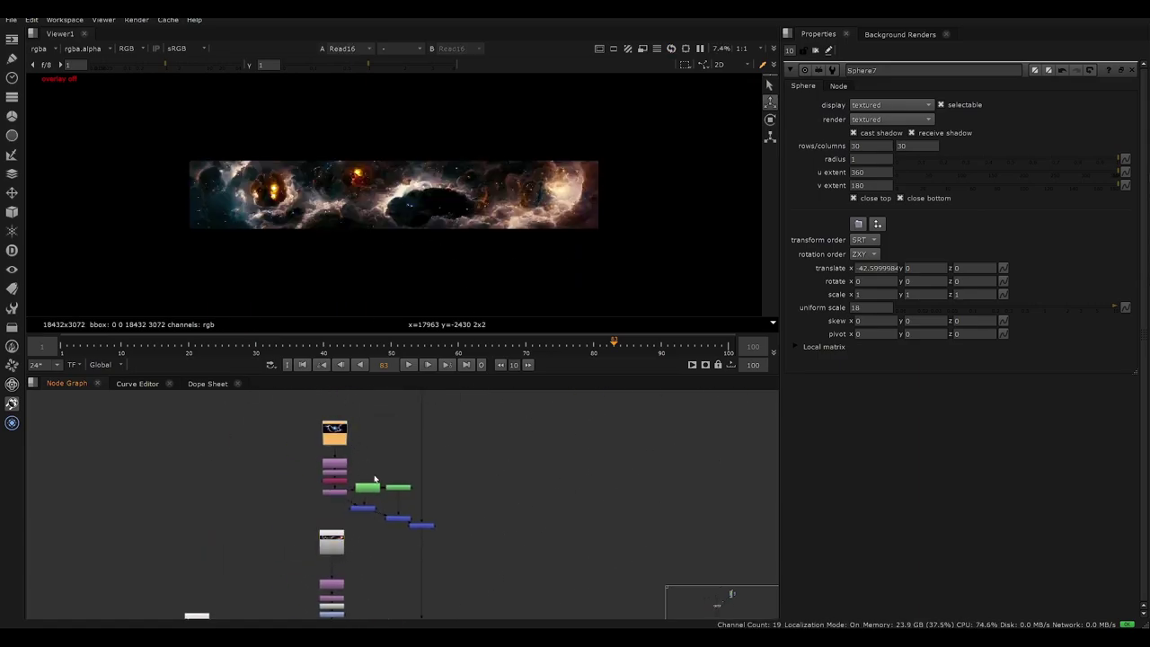
{"action": "key", "text": "1"}
Step: Locate the "broken sphere Preview it 3d" setup beside the Method 1 backdrop in the node graph
{"action": "scroll", "coordinate": [458, 438], "scroll_direction": "down", "scroll_amount": 5}
{"action": "middle_click_drag", "start_coordinate": [464, 544], "coordinate": [438, 465]}
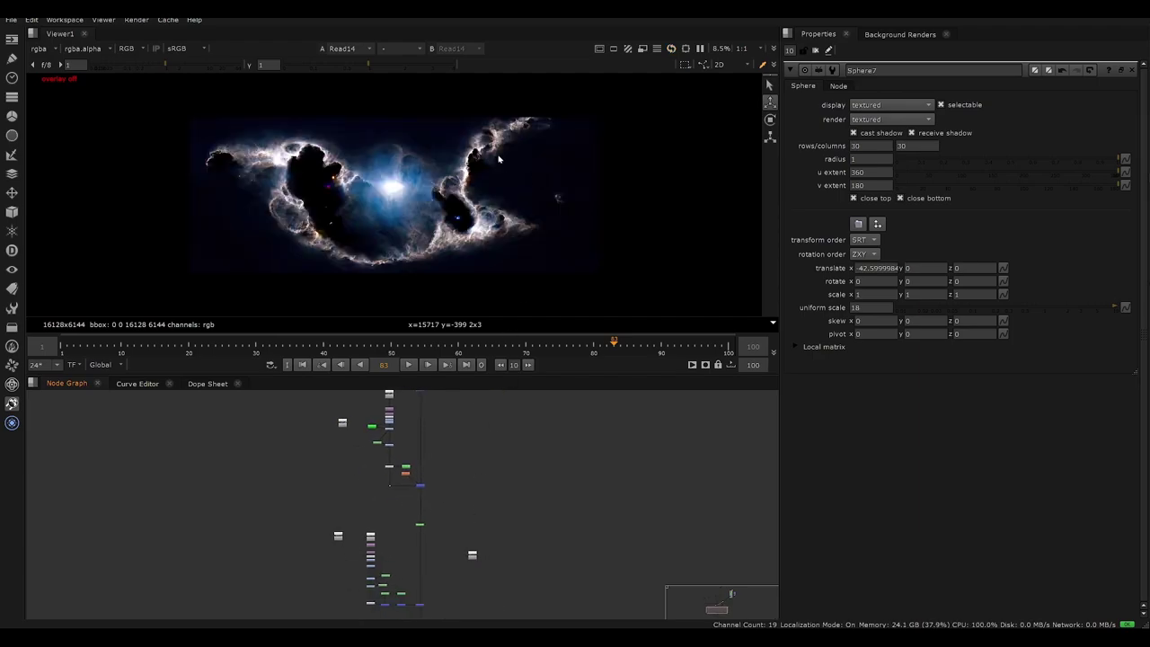
{"action": "scroll", "coordinate": [431, 442], "scroll_direction": "down", "scroll_amount": 3}
{"action": "middle_click_drag", "start_coordinate": [553, 453], "coordinate": [383, 559]}
{"action": "middle_click_drag", "start_coordinate": [572, 399], "coordinate": [434, 607]}
{"action": "key", "text": "space"}
{"action": "scroll", "coordinate": [415, 469], "scroll_direction": "up", "scroll_amount": 5}
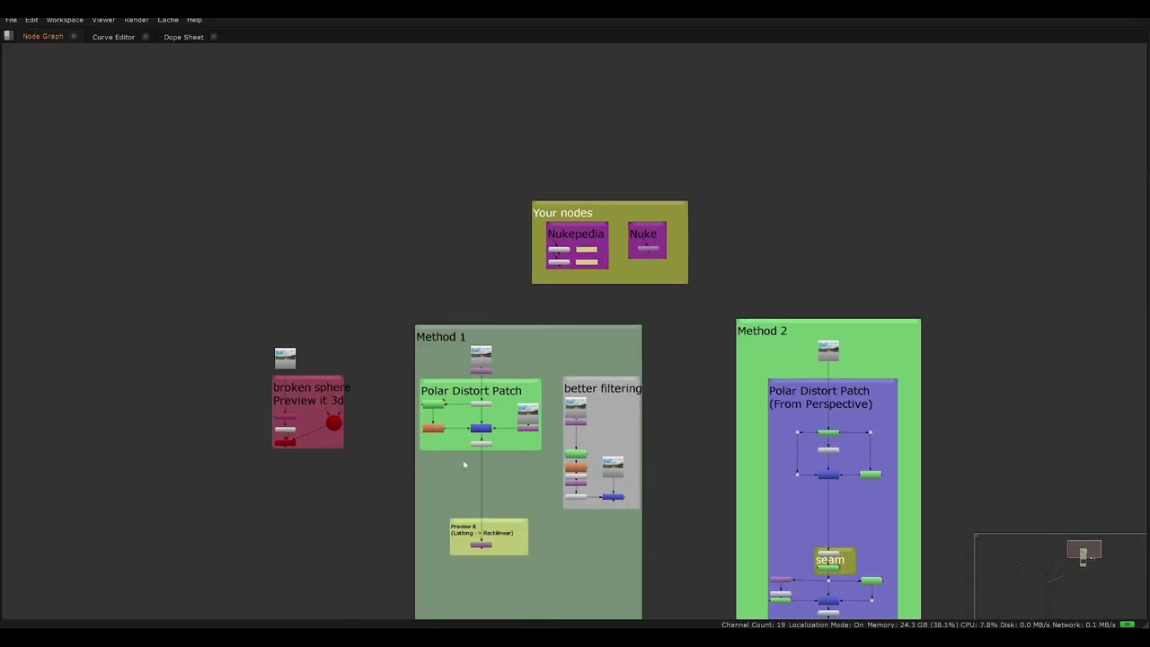
{"action": "middle_click_drag", "start_coordinate": [456, 447], "coordinate": [492, 513]}
{"action": "scroll", "coordinate": [361, 492], "scroll_direction": "up", "scroll_amount": 5}
{"action": "middle_click_drag", "start_coordinate": [305, 479], "coordinate": [393, 575]}
Step: View the Read30 landscape image fitted to the viewer and close the Sphere7 properties
{"action": "left_click", "coordinate": [224, 543]}
{"action": "key", "text": "space"}
{"action": "key", "text": "1"}
{"action": "middle_click_drag", "start_coordinate": [395, 498], "coordinate": [418, 601]}
{"action": "left_click", "coordinate": [377, 432]}
{"action": "middle_click_drag", "start_coordinate": [378, 433], "coordinate": [409, 529]}
{"action": "left_click", "coordinate": [334, 448]}
{"action": "key", "text": "1"}
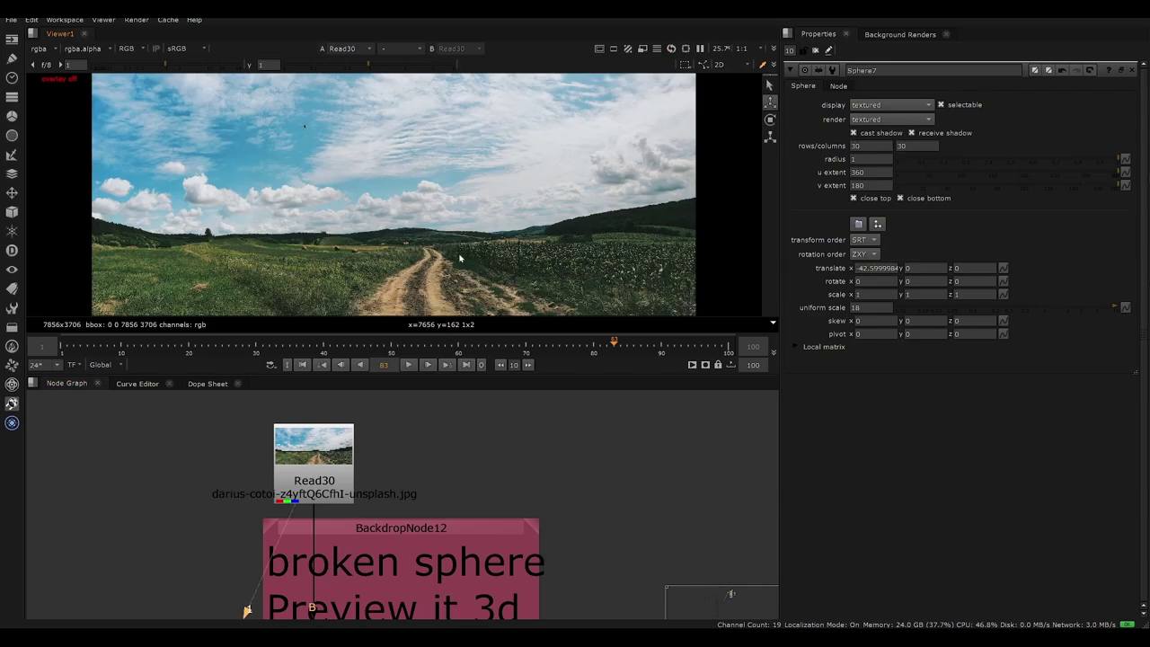
{"action": "key", "text": "f"}
{"action": "key", "text": "h"}
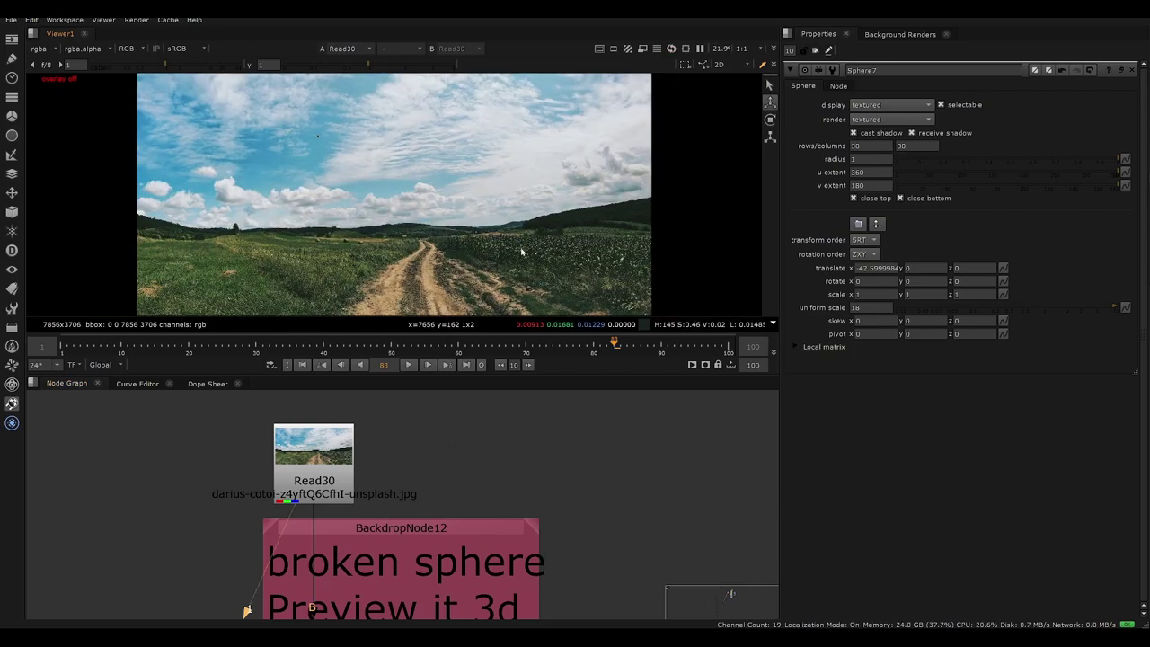
{"action": "left_click", "coordinate": [1133, 70]}
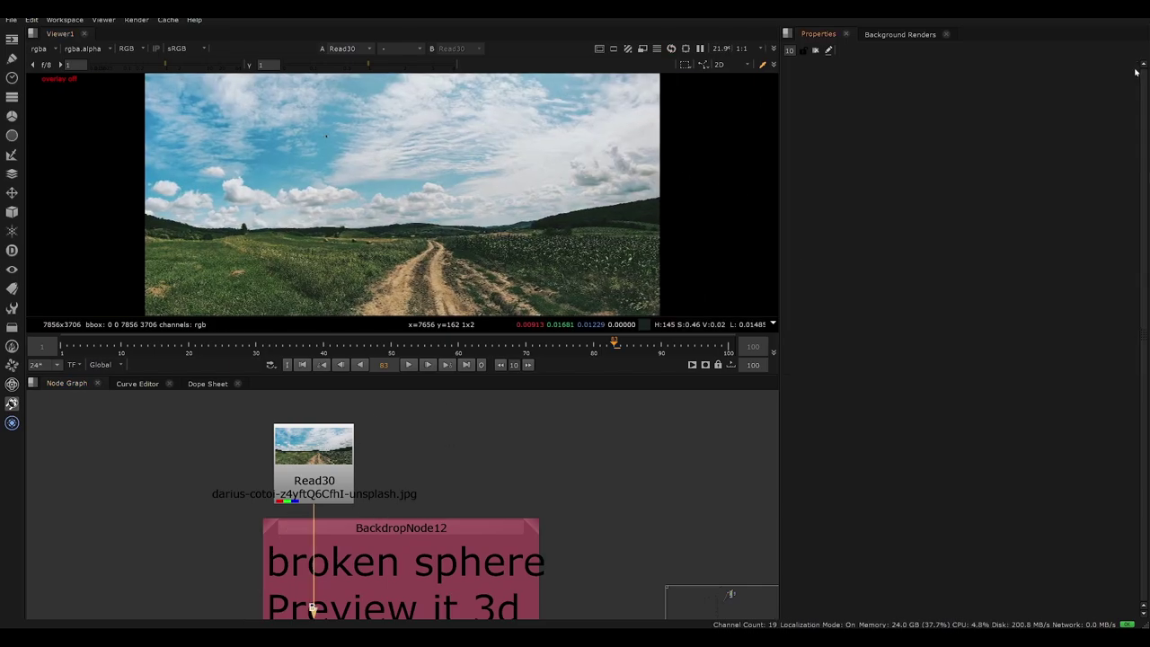
Step: View the output of ScanlineRender4 in the broken sphere setup
{"action": "middle_click_drag", "start_coordinate": [548, 440], "coordinate": [533, 367]}
{"action": "middle_click_drag", "start_coordinate": [472, 575], "coordinate": [516, 453]}
{"action": "scroll", "coordinate": [517, 454], "scroll_direction": "down", "scroll_amount": 5}
{"action": "middle_click_drag", "start_coordinate": [437, 570], "coordinate": [419, 482]}
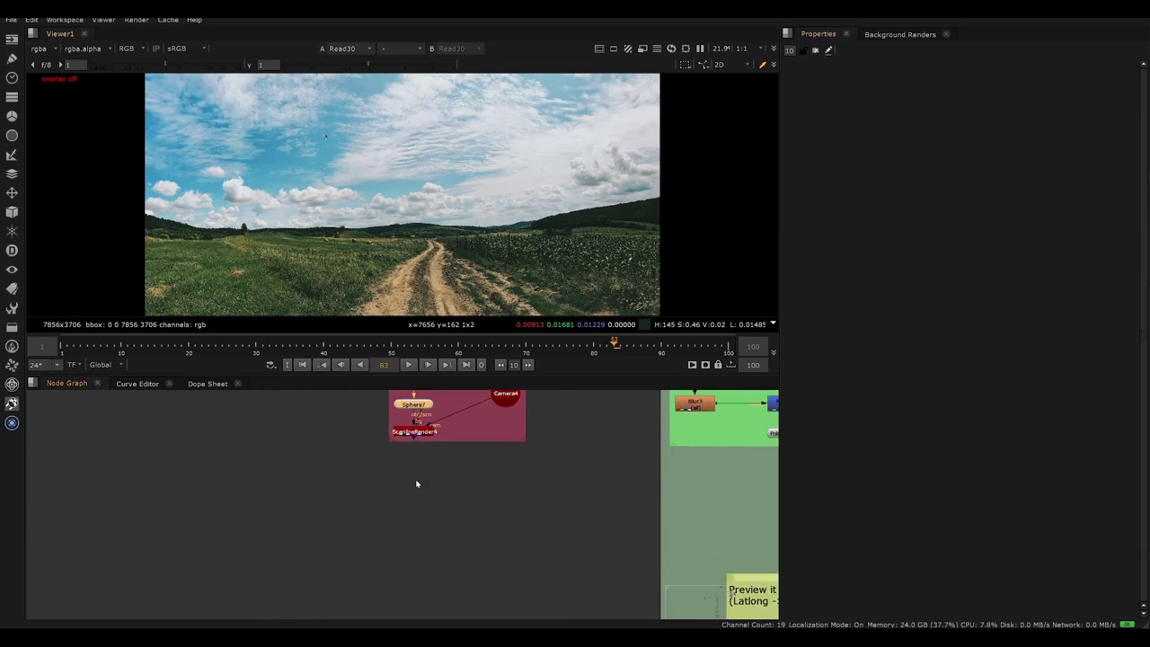
{"action": "scroll", "coordinate": [419, 483], "scroll_direction": "up", "scroll_amount": 2}
{"action": "middle_click_drag", "start_coordinate": [431, 423], "coordinate": [405, 515]}
{"action": "scroll", "coordinate": [405, 515], "scroll_direction": "up", "scroll_amount": 3}
{"action": "left_click_drag", "start_coordinate": [405, 497], "coordinate": [404, 525]}
{"action": "key", "text": "1"}
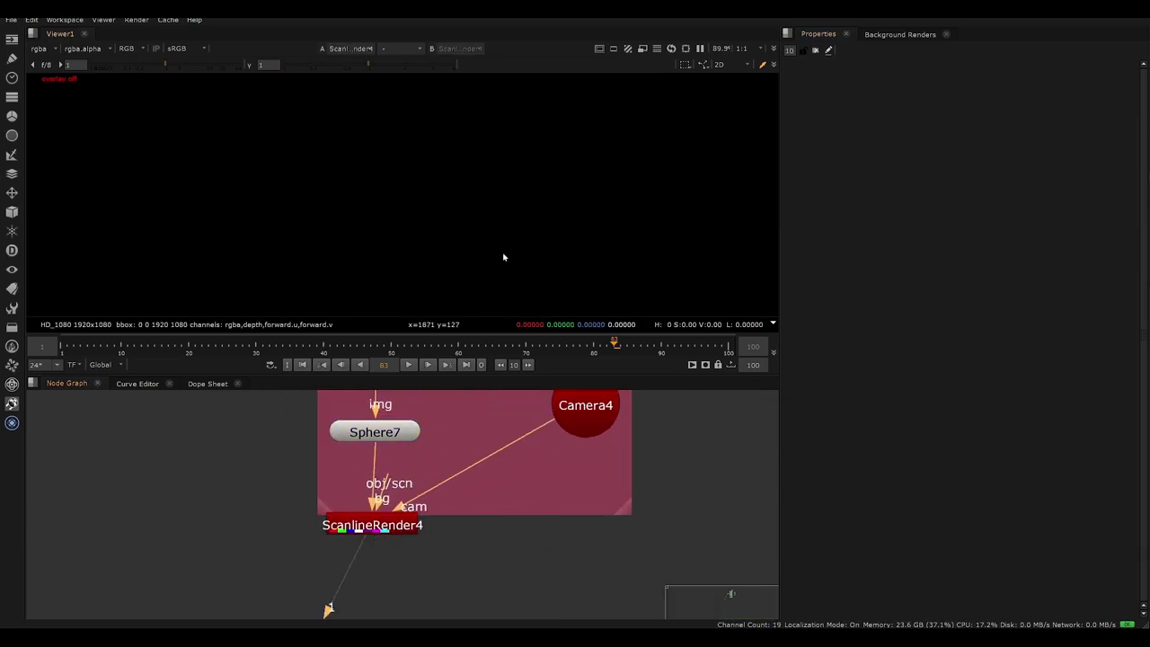
Step: Open the Shuffle5 properties to check its channel routing in the broken sphere setup
{"action": "scroll", "coordinate": [394, 555], "scroll_direction": "down", "scroll_amount": 5}
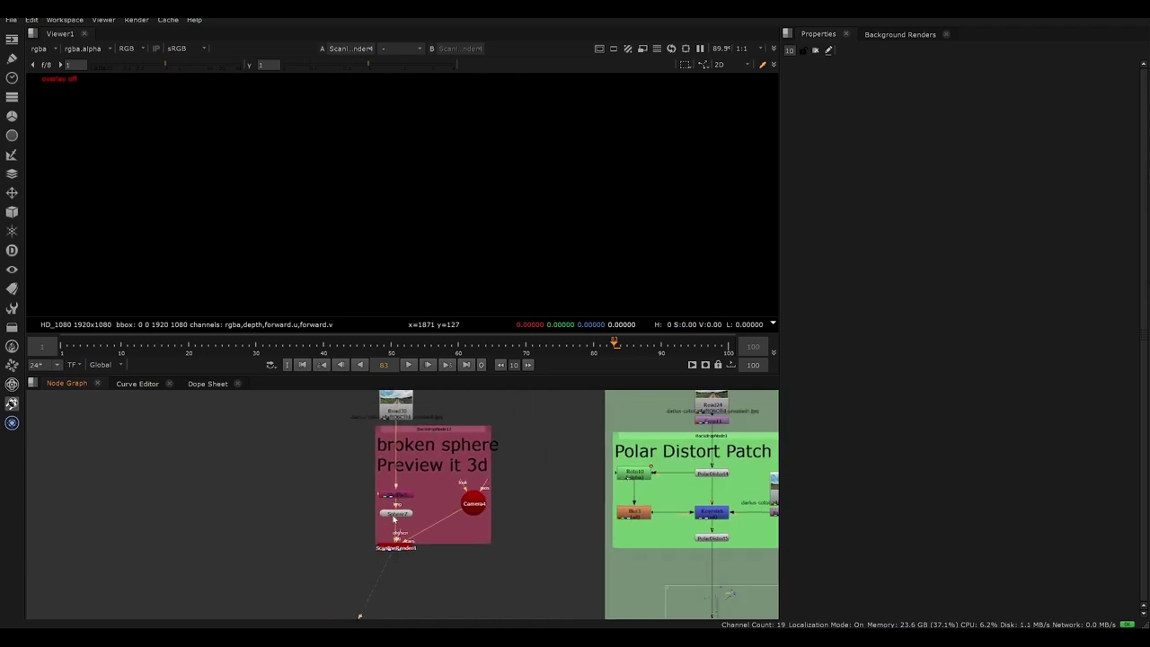
{"action": "scroll", "coordinate": [395, 553], "scroll_direction": "up", "scroll_amount": 3}
{"action": "left_click", "coordinate": [392, 518]}
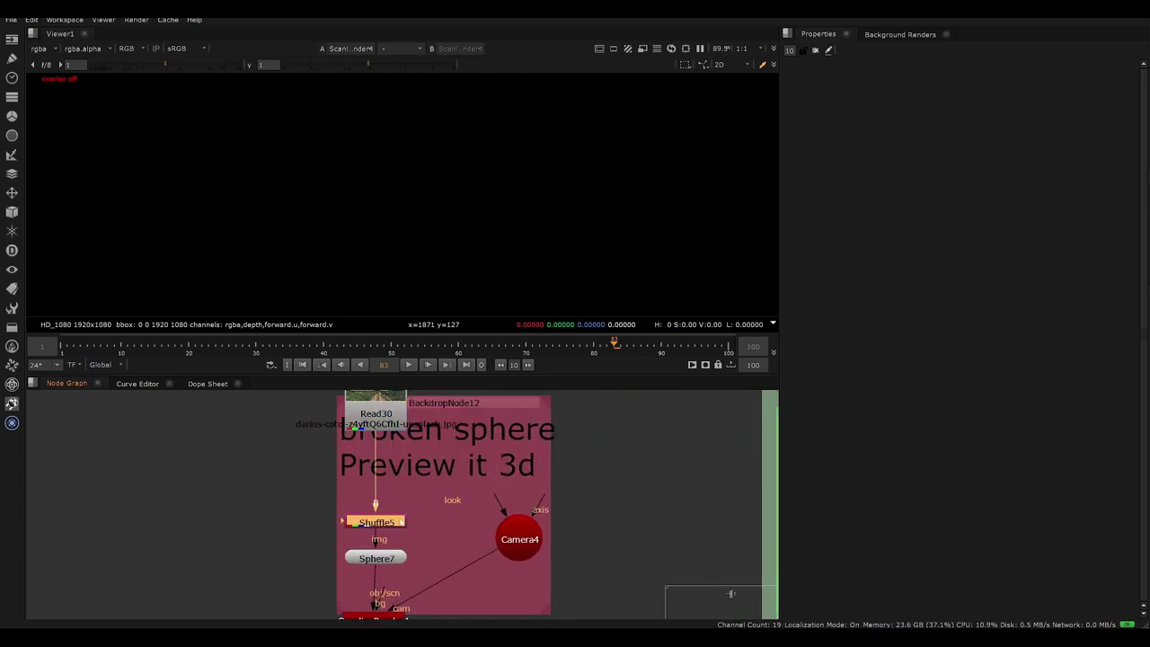
{"action": "double_click", "coordinate": [395, 521]}
{"action": "middle_click_drag", "start_coordinate": [397, 523], "coordinate": [381, 447]}
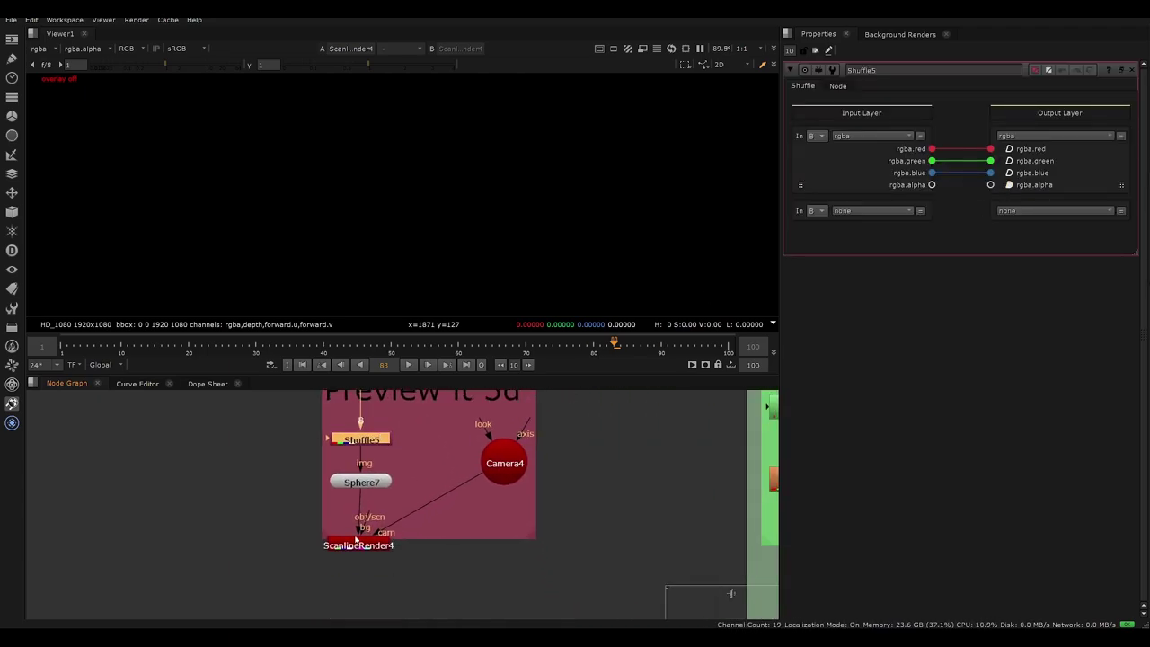
Step: Switch the viewer to 3D and examine the pinched pole and vertical seam on the sphere
{"action": "left_click", "coordinate": [364, 530]}
{"action": "key", "text": "Tab"}
{"action": "left_click_drag", "start_coordinate": [590, 272], "coordinate": [413, 193], "text": "ctrl"}
{"action": "scroll", "coordinate": [558, 193], "scroll_direction": "up", "scroll_amount": 3}
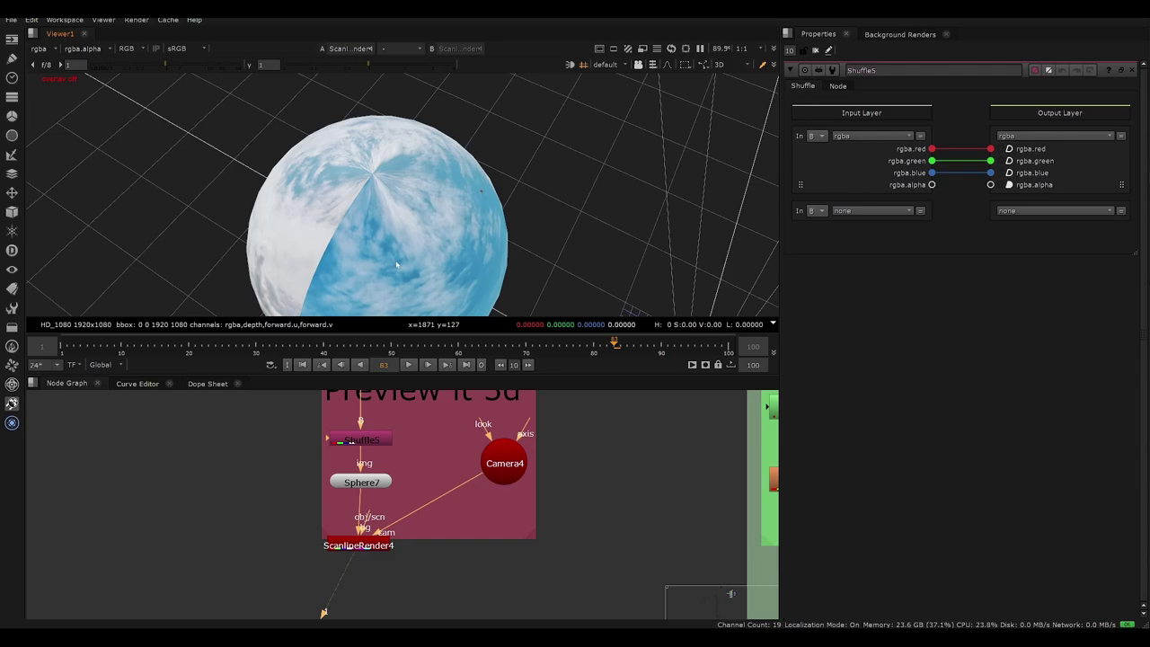
{"action": "left_click_drag", "start_coordinate": [394, 261], "coordinate": [404, 206], "text": "ctrl"}
{"action": "left_click", "coordinate": [437, 196]}
{"action": "left_click", "coordinate": [573, 160]}
{"action": "left_click", "coordinate": [439, 145]}
{"action": "scroll", "coordinate": [440, 145], "scroll_direction": "up", "scroll_amount": 3}
{"action": "left_click", "coordinate": [640, 168]}
{"action": "left_click_drag", "start_coordinate": [640, 168], "coordinate": [703, 175], "text": "ctrl"}
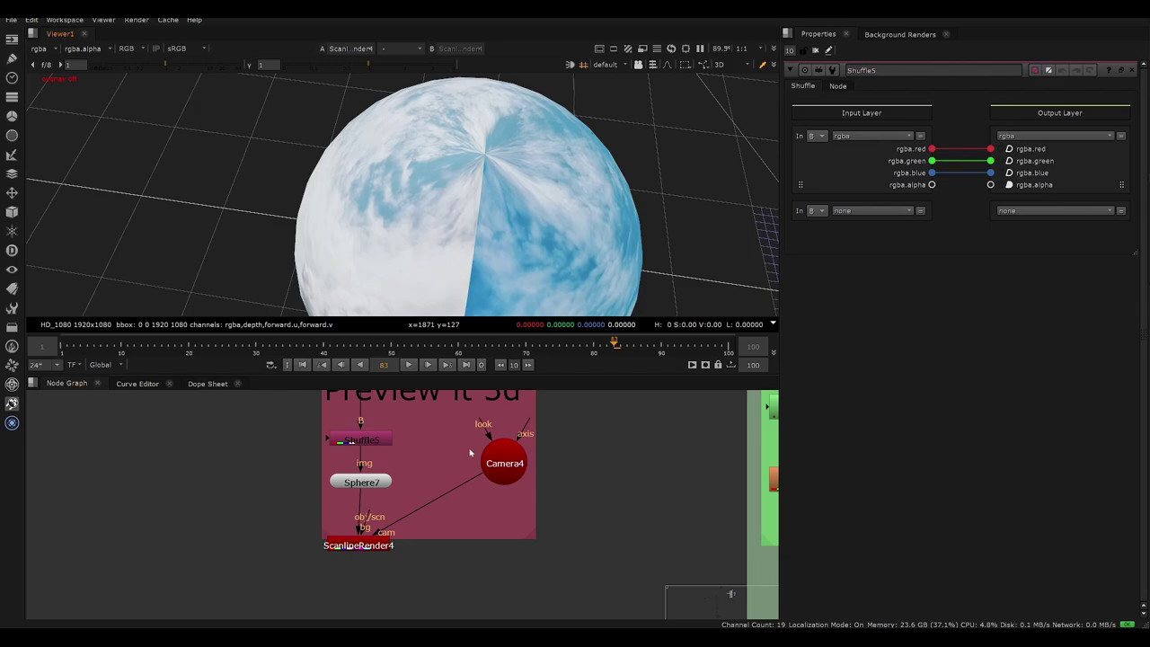
Step: View Read30 again and inspect the upper edge of the sky in the flat image
{"action": "middle_click_drag", "start_coordinate": [468, 453], "coordinate": [483, 617]}
{"action": "left_click", "coordinate": [391, 501]}
{"action": "key", "text": "1"}
{"action": "middle_click_drag", "start_coordinate": [326, 136], "coordinate": [330, 236]}
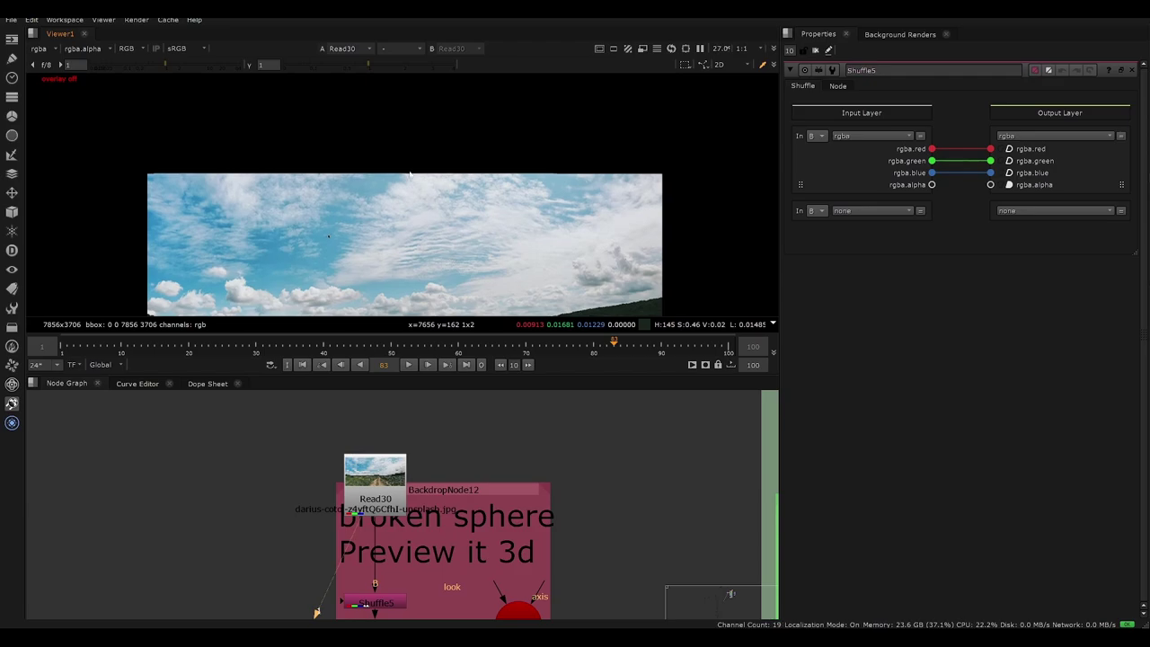
{"action": "scroll", "coordinate": [421, 177], "scroll_direction": "up", "scroll_amount": 3}
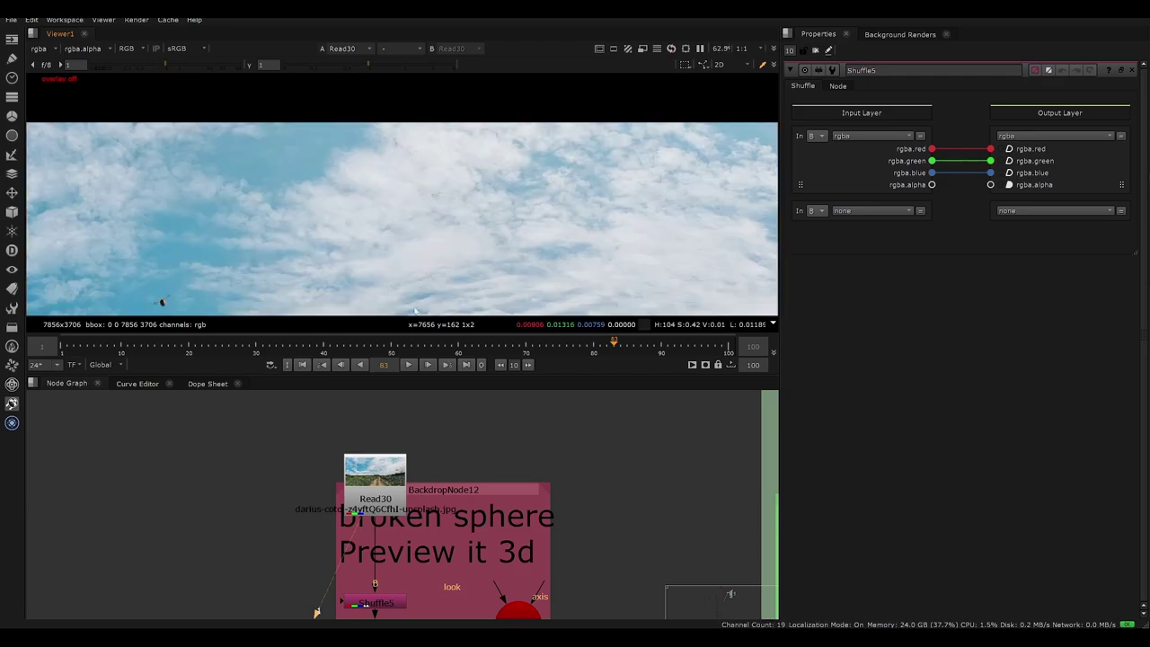
{"action": "scroll", "coordinate": [437, 149], "scroll_direction": "down", "scroll_amount": 4}
{"action": "scroll", "coordinate": [465, 173], "scroll_direction": "up", "scroll_amount": 3}
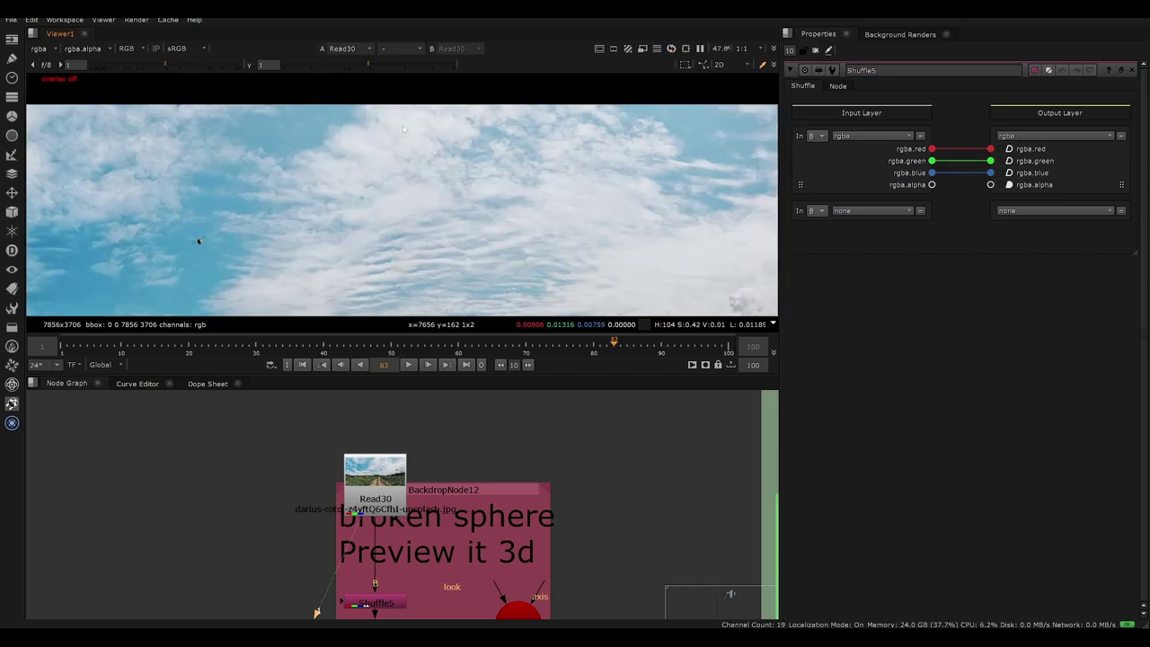
{"action": "scroll", "coordinate": [407, 134], "scroll_direction": "down", "scroll_amount": 5}
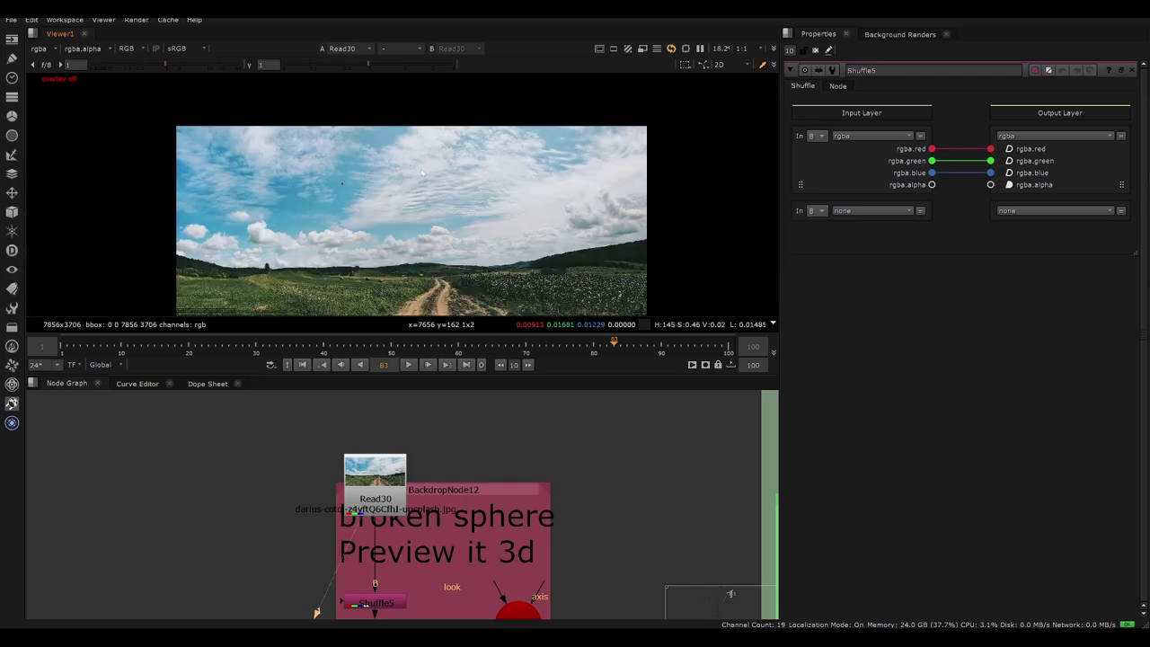
{"action": "middle_click_drag", "start_coordinate": [428, 135], "coordinate": [423, 103]}
{"action": "scroll", "coordinate": [420, 114], "scroll_direction": "up", "scroll_amount": 3}
Step: View ScanlineRender4 in 3D again and examine how the sky converges at the sphere's pole
{"action": "mouse_move", "coordinate": [424, 487]}
{"action": "middle_mouse_down"}
{"action": "mouse_move", "coordinate": [424, 390]}
{"action": "mouse_move", "coordinate": [443, 338]}
{"action": "middle_mouse_up"}
{"action": "left_click_drag", "start_coordinate": [493, 524], "coordinate": [362, 565]}
{"action": "key", "text": "1"}
{"action": "key", "text": "Tab"}
{"action": "left_click_drag", "start_coordinate": [440, 138], "coordinate": [381, 167], "text": "ctrl"}
{"action": "left_click", "coordinate": [381, 166]}
{"action": "left_click", "coordinate": [479, 210]}
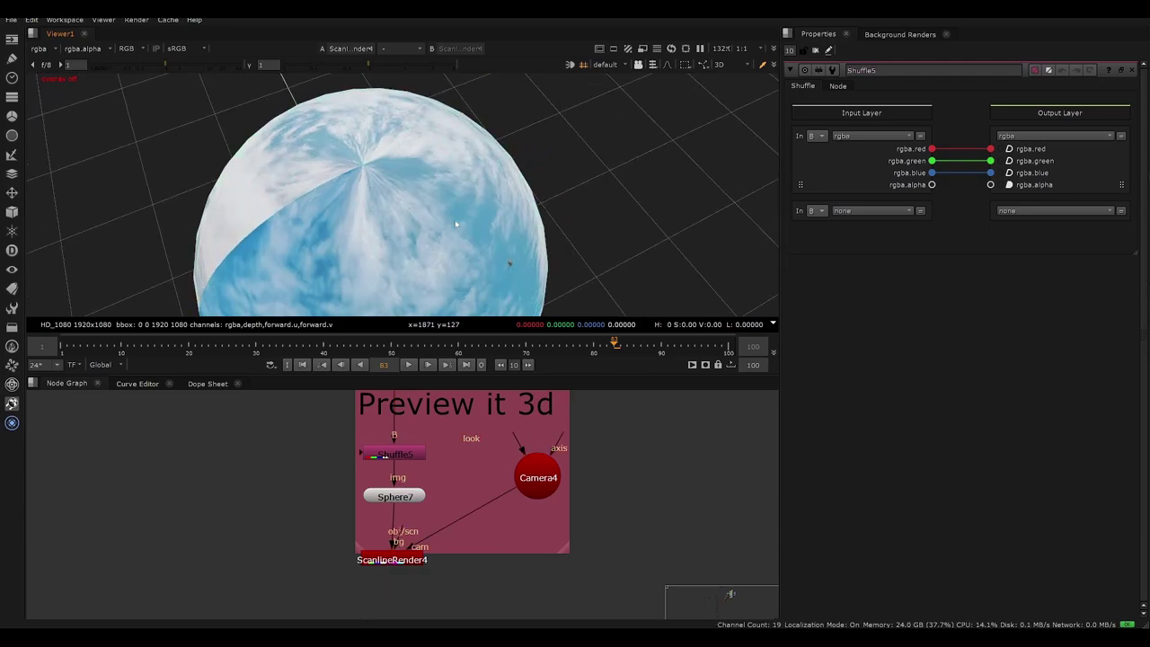
Step: Return the viewer to the Read30 source image and fit the whole image in view
{"action": "scroll", "coordinate": [476, 296], "scroll_direction": "down", "scroll_amount": 3}
{"action": "mouse_move", "coordinate": [458, 401]}
{"action": "middle_mouse_down"}
{"action": "mouse_move", "coordinate": [441, 520]}
{"action": "mouse_move", "coordinate": [410, 604]}
{"action": "middle_mouse_up"}
{"action": "left_click_drag", "start_coordinate": [412, 568], "coordinate": [280, 540]}
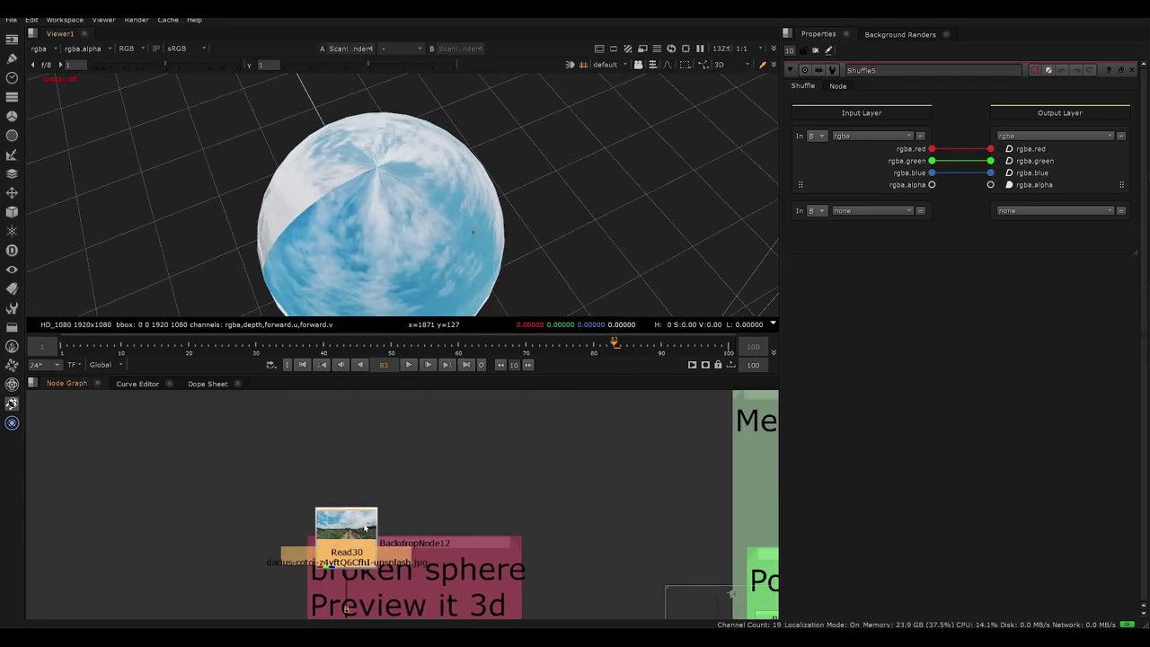
{"action": "key", "text": "1"}
{"action": "key", "text": "f"}
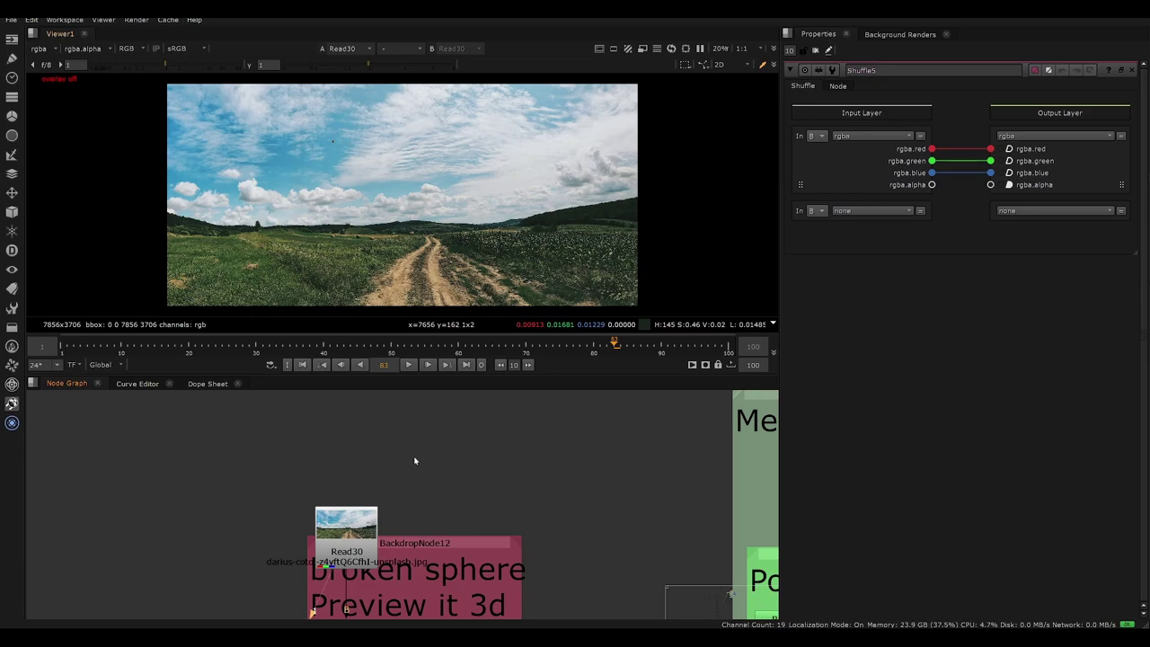
Step: View the output of Crop11 beneath Read24 at the start of the Method 1 setup
{"action": "scroll", "coordinate": [412, 441], "scroll_direction": "down", "scroll_amount": 2}
{"action": "middle_click_drag", "start_coordinate": [531, 488], "coordinate": [480, 472]}
{"action": "scroll", "coordinate": [476, 477], "scroll_direction": "down", "scroll_amount": 4}
{"action": "middle_click_drag", "start_coordinate": [550, 523], "coordinate": [445, 507]}
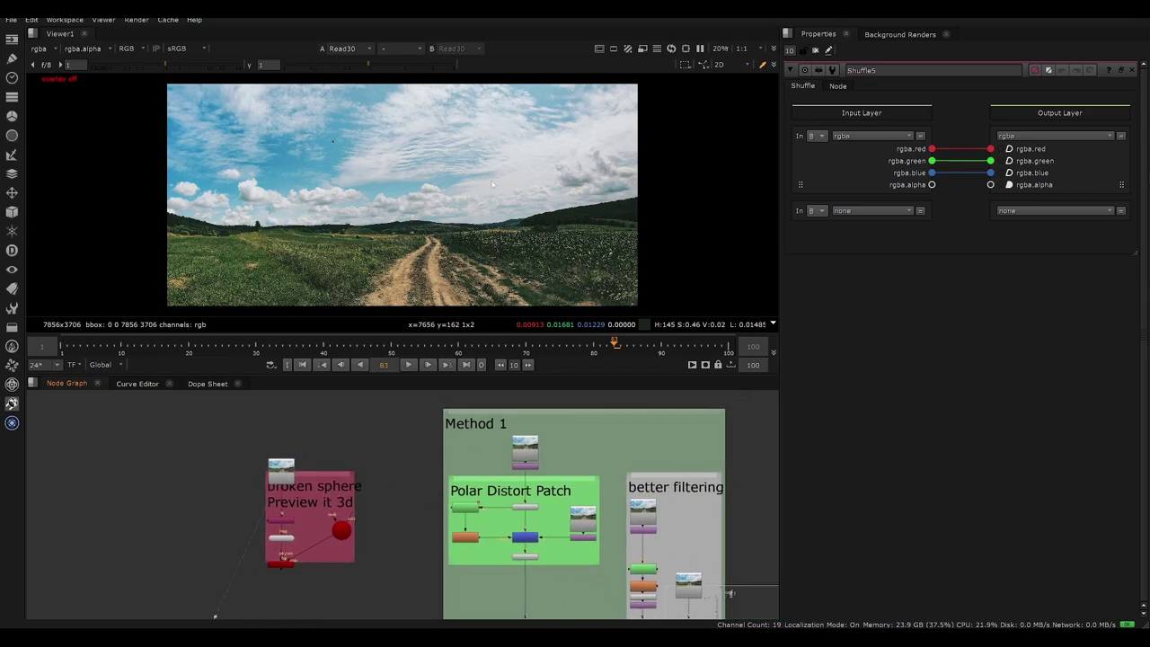
{"action": "middle_click_drag", "start_coordinate": [486, 423], "coordinate": [339, 387]}
{"action": "scroll", "coordinate": [421, 422], "scroll_direction": "up", "scroll_amount": 4}
{"action": "left_click", "coordinate": [350, 431]}
{"action": "middle_click_drag", "start_coordinate": [408, 402], "coordinate": [396, 429]}
{"action": "key", "text": "1"}
{"action": "left_click", "coordinate": [412, 467]}
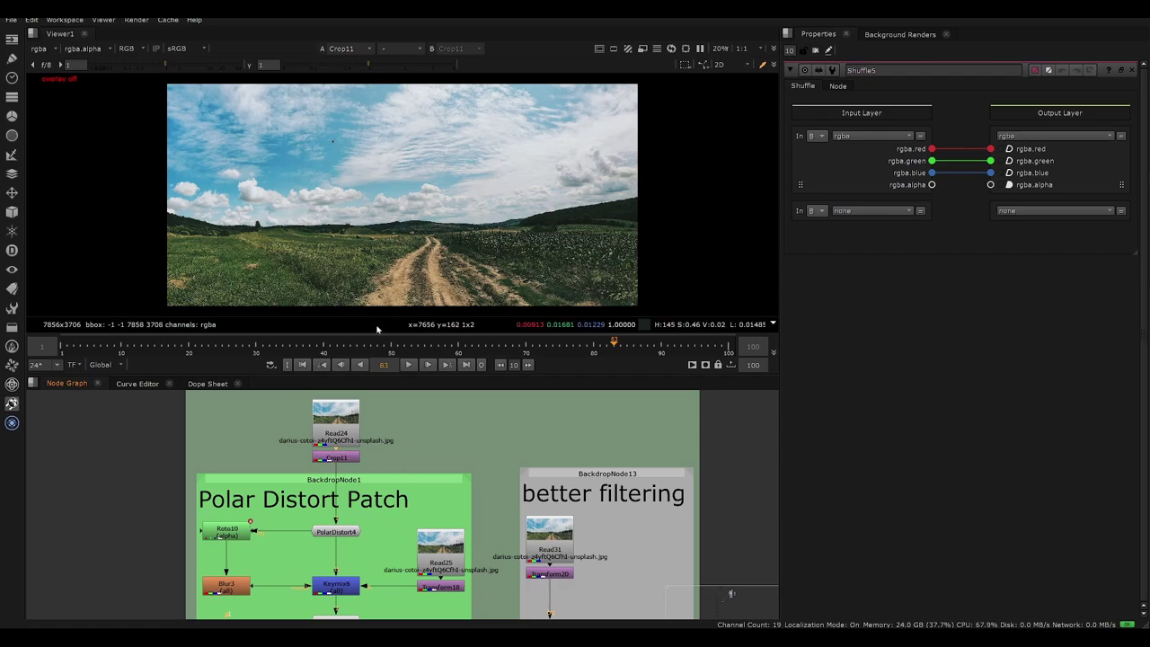
Step: Survey the node graph at full size, covering the broken sphere setup, Your nodes, Method 1 and Method 2
{"action": "scroll", "coordinate": [427, 494], "scroll_direction": "down", "scroll_amount": 6}
{"action": "scroll", "coordinate": [531, 477], "scroll_direction": "up", "scroll_amount": 6}
{"action": "middle_click_drag", "start_coordinate": [501, 483], "coordinate": [386, 361]}
{"action": "scroll", "coordinate": [457, 488], "scroll_direction": "down", "scroll_amount": 5}
{"action": "middle_click_drag", "start_coordinate": [456, 488], "coordinate": [482, 496]}
{"action": "key", "text": "space"}
{"action": "scroll", "coordinate": [451, 420], "scroll_direction": "up", "scroll_amount": 1}
{"action": "middle_click_drag", "start_coordinate": [451, 420], "coordinate": [527, 229]}
{"action": "scroll", "coordinate": [577, 275], "scroll_direction": "up", "scroll_amount": 1}
{"action": "left_click_drag", "start_coordinate": [777, 255], "coordinate": [555, 432]}
{"action": "middle_click_drag", "start_coordinate": [512, 268], "coordinate": [642, 291]}
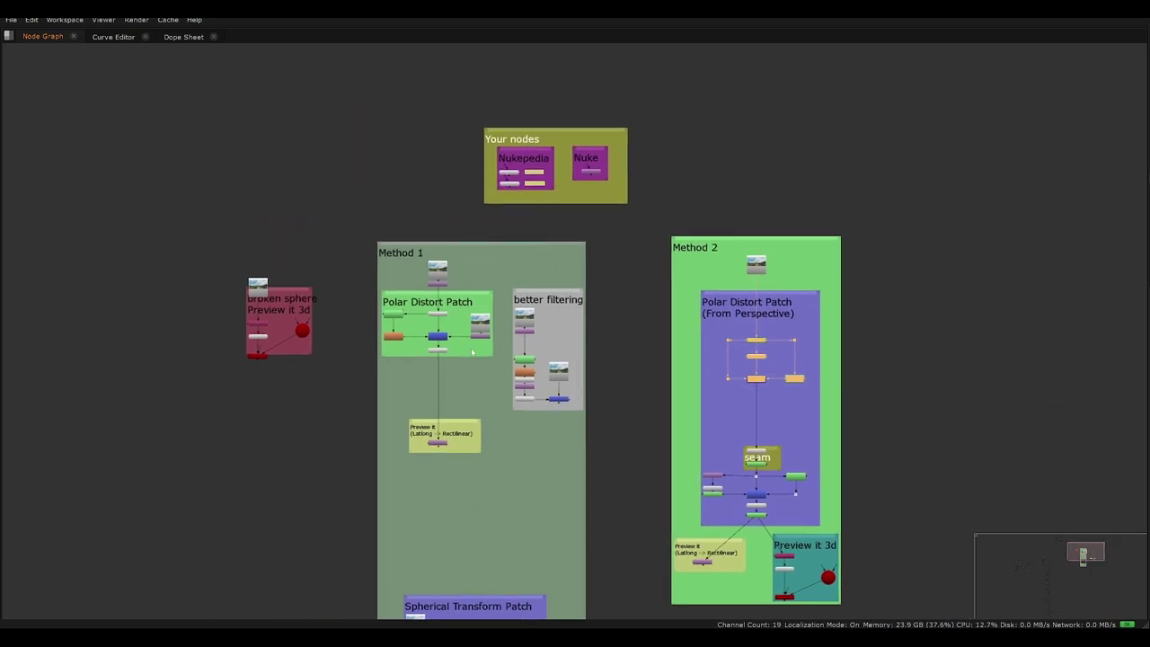
{"action": "scroll", "coordinate": [454, 350], "scroll_direction": "up", "scroll_amount": 2}
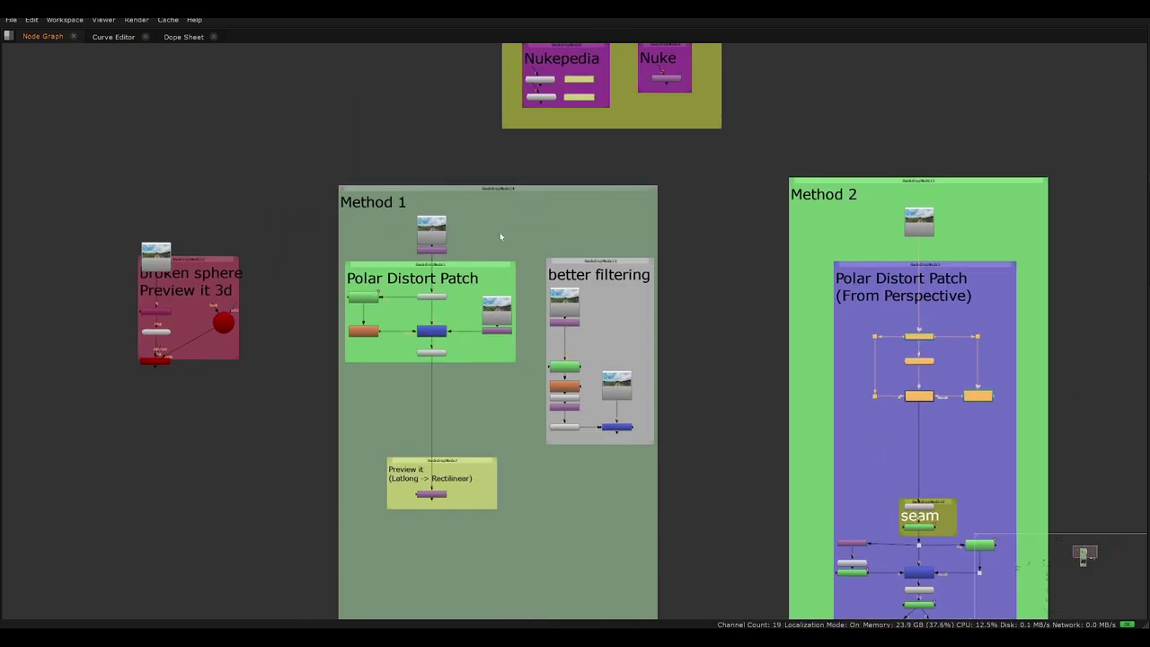
{"action": "scroll", "coordinate": [360, 348], "scroll_direction": "up", "scroll_amount": 2}
{"action": "middle_click_drag", "start_coordinate": [511, 234], "coordinate": [509, 481]}
Step: Inspect the Read24 and Crop11 nodes at the start of Method 1
{"action": "left_click", "coordinate": [559, 398]}
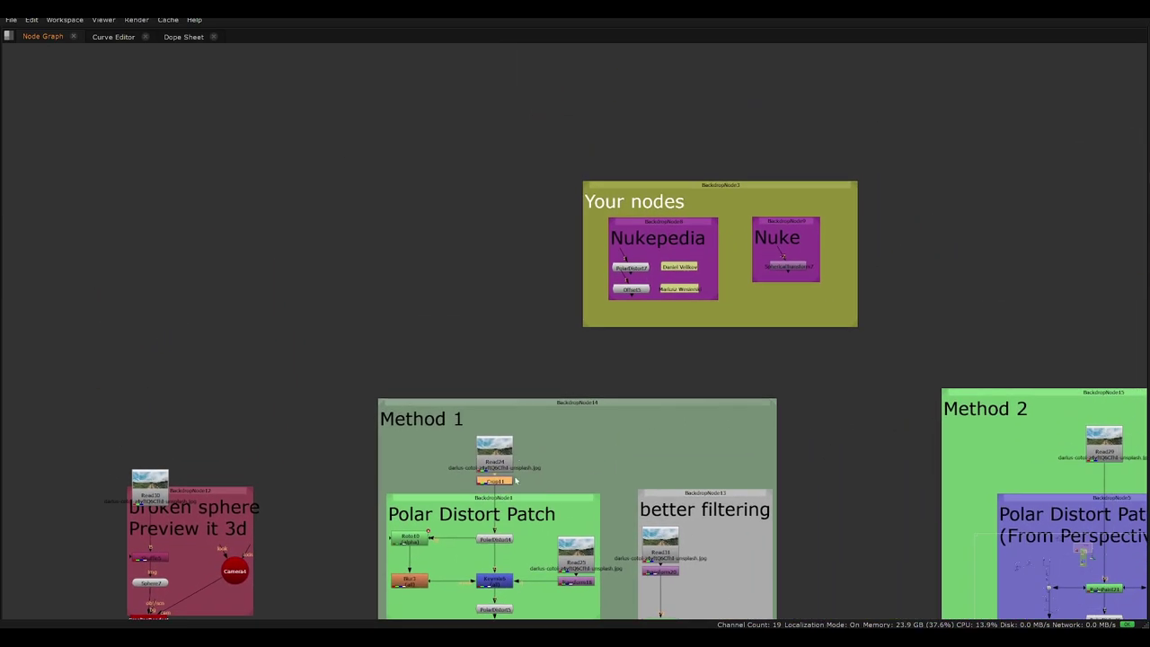
{"action": "key", "text": "space"}
{"action": "left_click", "coordinate": [507, 488]}
{"action": "scroll", "coordinate": [503, 486], "scroll_direction": "up", "scroll_amount": 2}
{"action": "left_click", "coordinate": [500, 446]}
{"action": "scroll", "coordinate": [479, 496], "scroll_direction": "up", "scroll_amount": 2}
{"action": "middle_click_drag", "start_coordinate": [492, 568], "coordinate": [432, 565]}
{"action": "double_click", "coordinate": [476, 464]}
{"action": "scroll", "coordinate": [437, 565], "scroll_direction": "down", "scroll_amount": 6}
{"action": "key", "text": "space"}
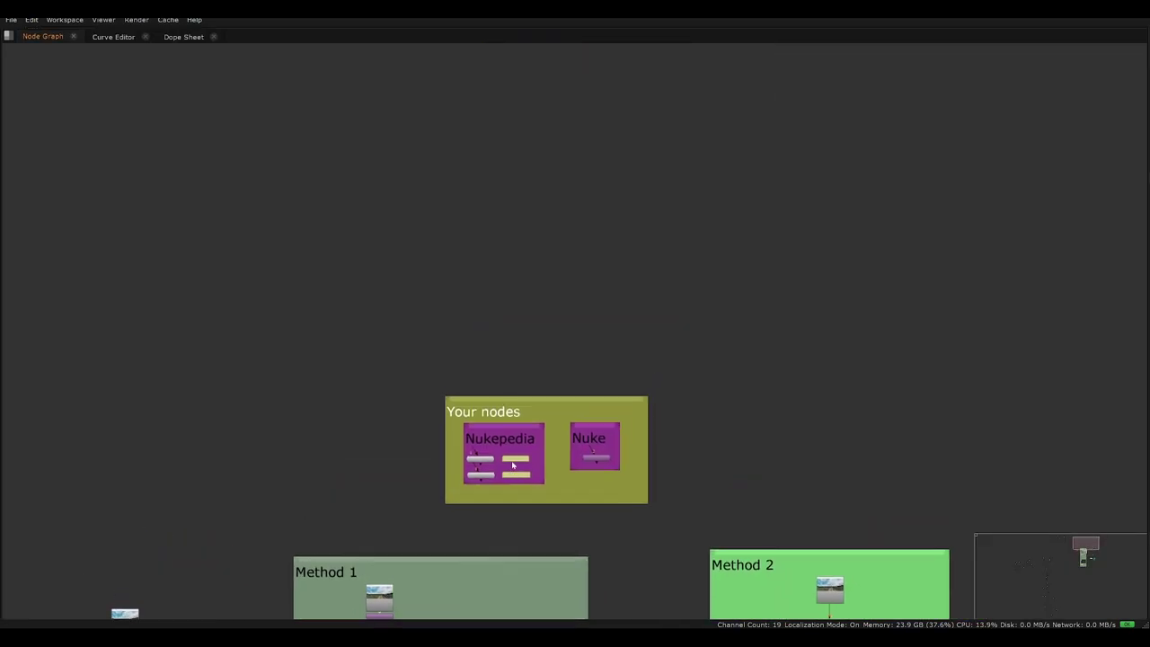
Step: Examine the Nukepedia and Nuke sections of the Your nodes group up close
{"action": "scroll", "coordinate": [585, 434], "scroll_direction": "up", "scroll_amount": 3}
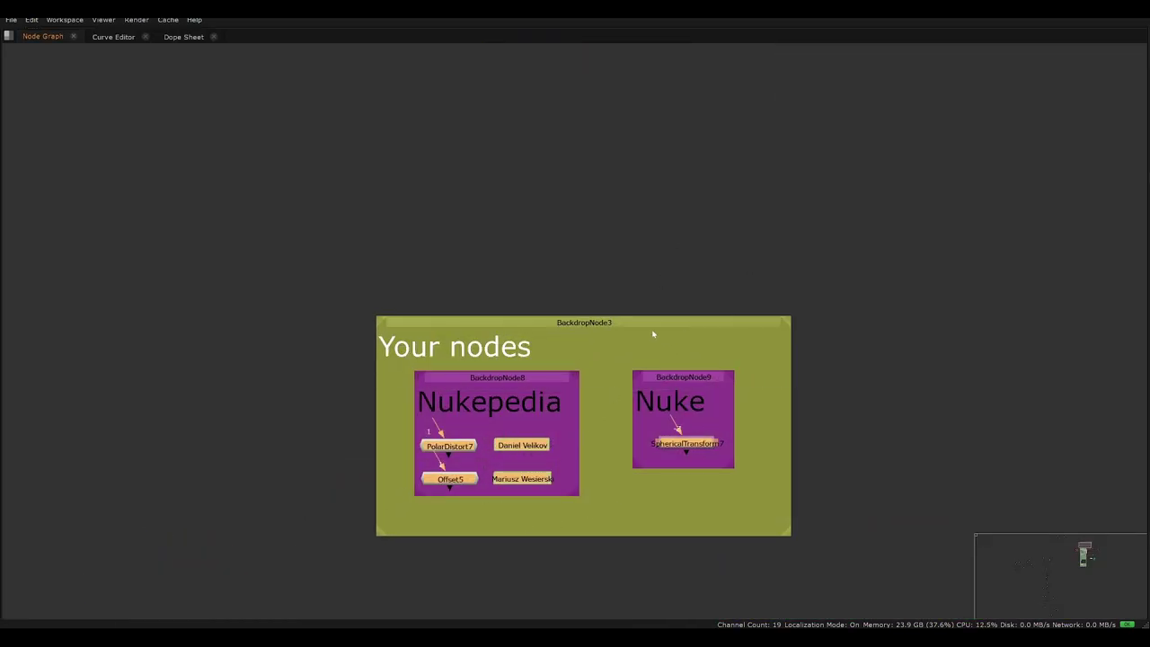
{"action": "middle_click_drag", "start_coordinate": [696, 373], "coordinate": [793, 208]}
{"action": "left_click", "coordinate": [607, 367]}
{"action": "middle_click_drag", "start_coordinate": [612, 365], "coordinate": [536, 367]}
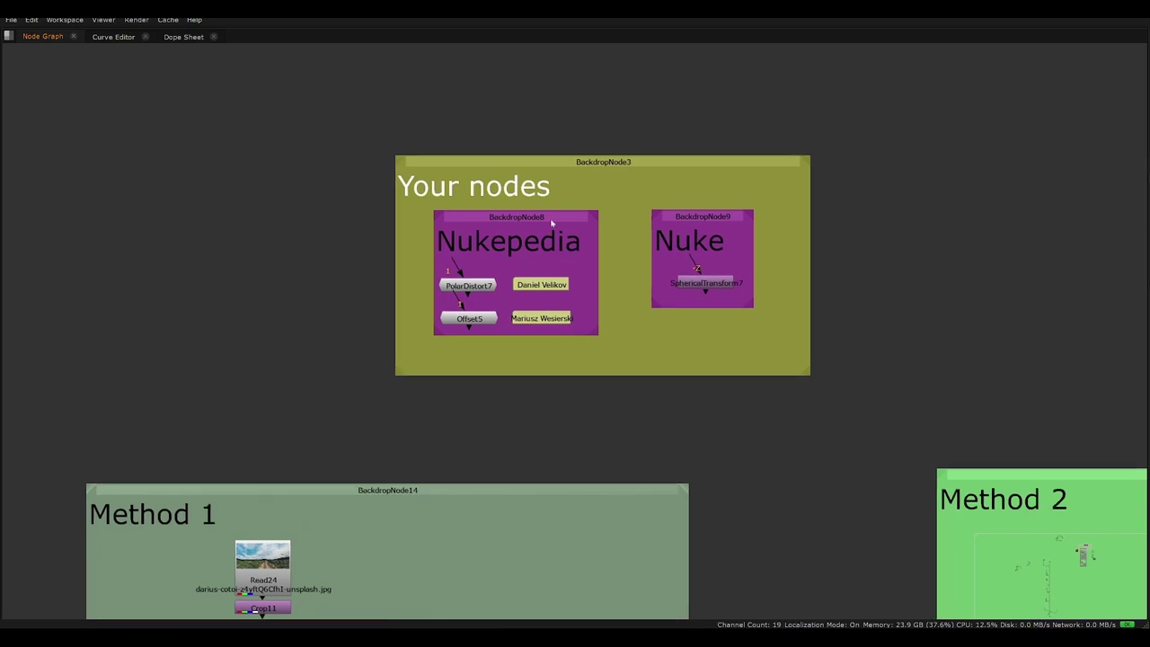
{"action": "left_click_drag", "start_coordinate": [629, 205], "coordinate": [439, 336]}
{"action": "scroll", "coordinate": [585, 284], "scroll_direction": "up", "scroll_amount": 3}
{"action": "middle_click_drag", "start_coordinate": [585, 283], "coordinate": [609, 317]}
{"action": "left_click", "coordinate": [609, 316]}
Step: Nudge PolarDistort7 in the Nukepedia group and SphericalTransform7 in the Nuke group slightly within their backdrops
{"action": "left_click_drag", "start_coordinate": [447, 319], "coordinate": [447, 303]}
{"action": "left_click_drag", "start_coordinate": [474, 376], "coordinate": [474, 382]}
{"action": "left_click", "coordinate": [461, 311]}
{"action": "left_click", "coordinate": [482, 352]}
{"action": "left_click_drag", "start_coordinate": [806, 319], "coordinate": [820, 307]}
{"action": "left_click", "coordinate": [818, 331]}
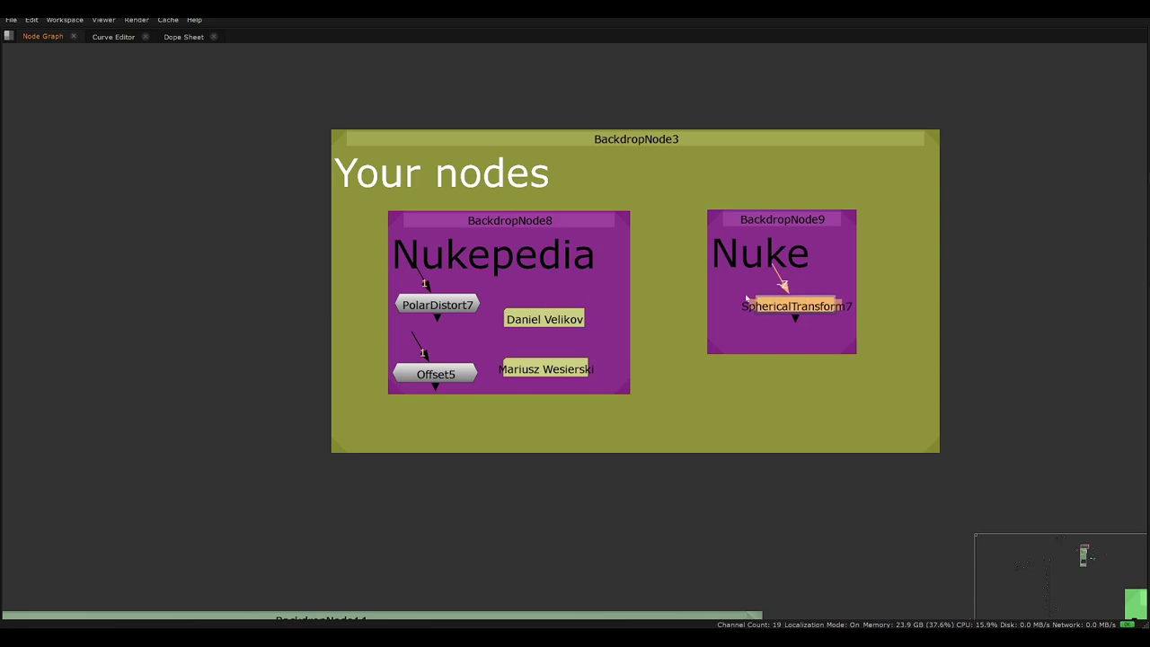
{"action": "left_click", "coordinate": [464, 309]}
{"action": "left_click", "coordinate": [758, 316]}
{"action": "left_click", "coordinate": [778, 312]}
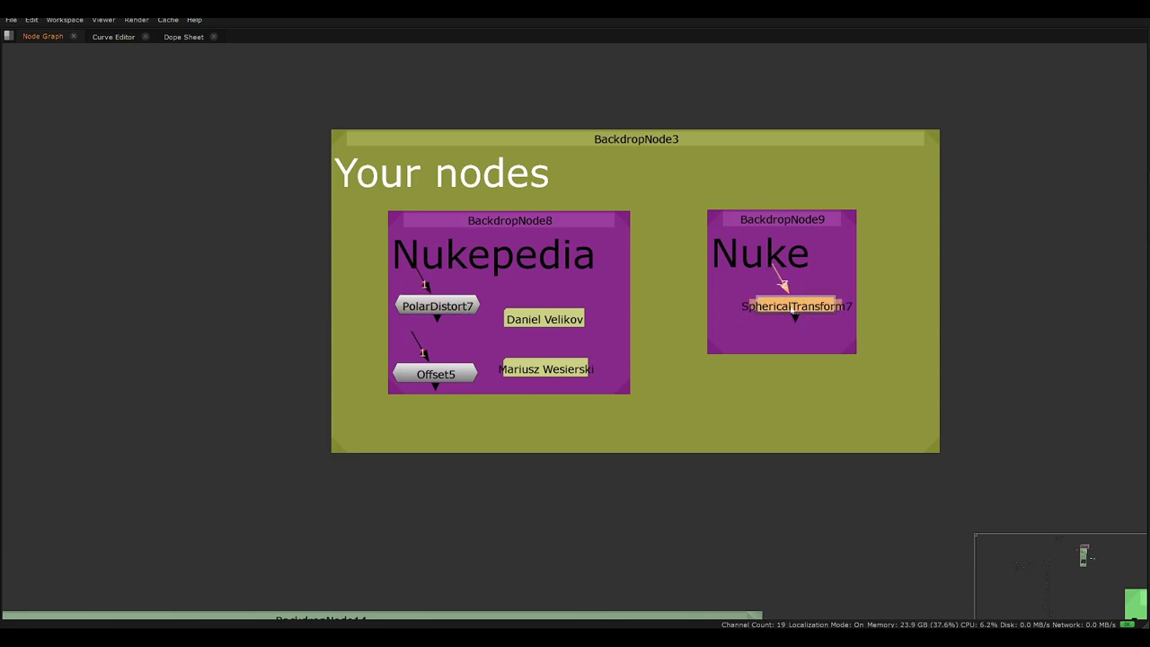
{"action": "left_click_drag", "start_coordinate": [791, 310], "coordinate": [775, 305]}
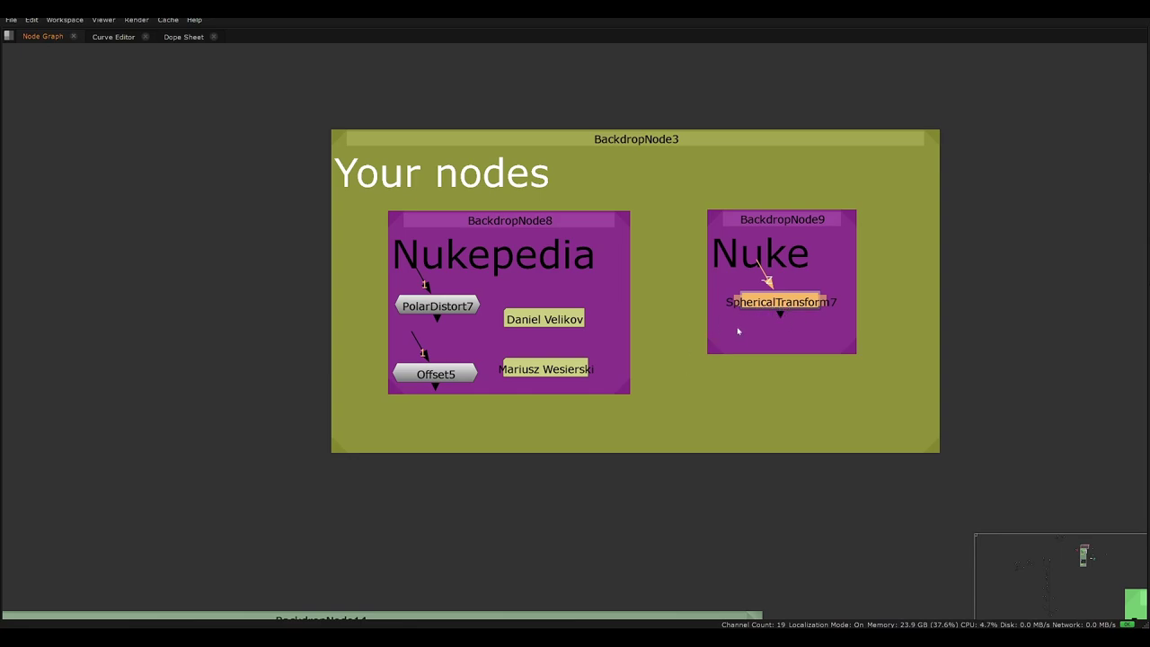
{"action": "left_click_drag", "start_coordinate": [451, 313], "coordinate": [454, 315]}
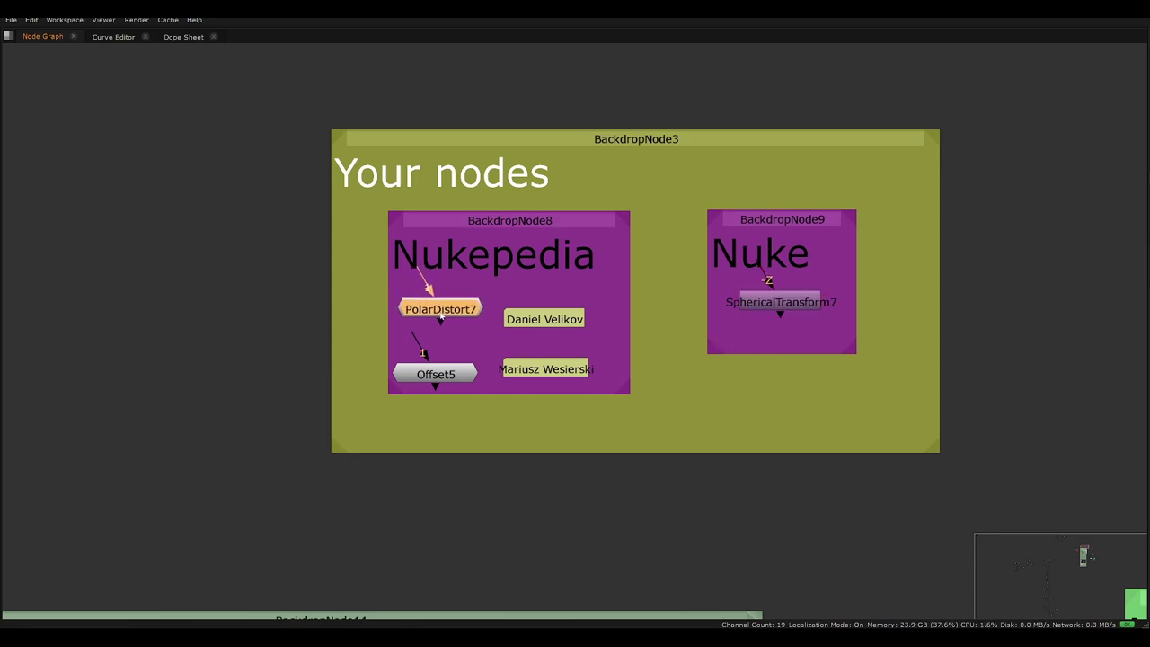
{"action": "left_click_drag", "start_coordinate": [780, 303], "coordinate": [777, 301]}
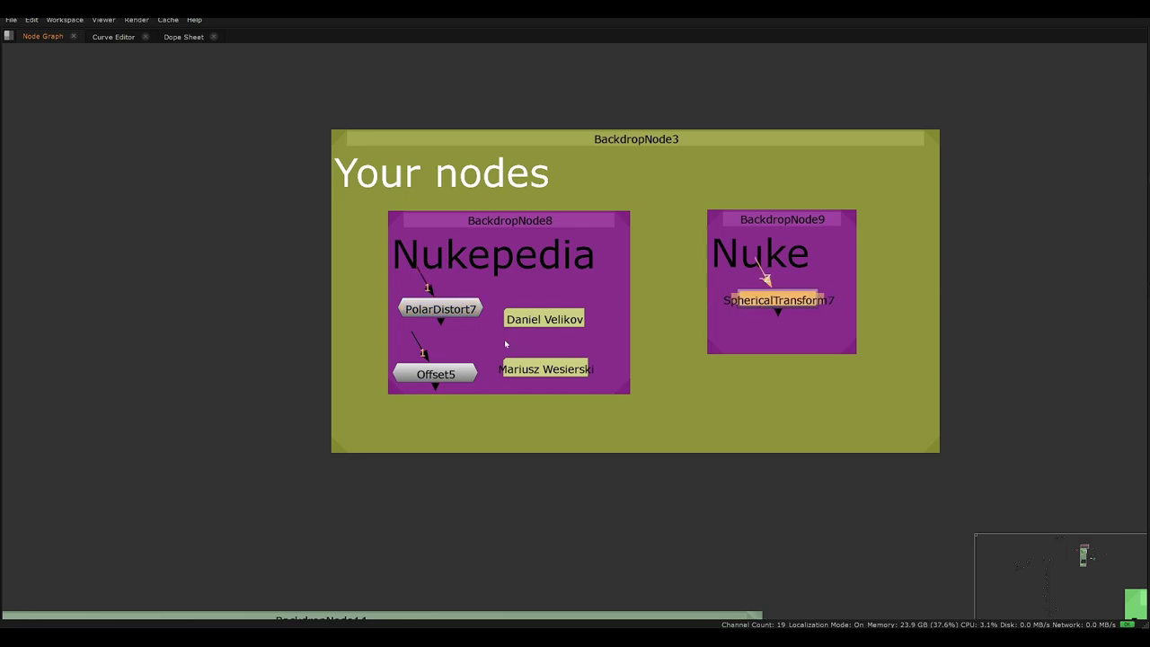
Step: Review the Your nodes group once more, including the PolarDistort7 node
{"action": "middle_click_drag", "start_coordinate": [603, 301], "coordinate": [626, 260]}
{"action": "scroll", "coordinate": [640, 257], "scroll_direction": "down", "scroll_amount": 2}
{"action": "scroll", "coordinate": [761, 257], "scroll_direction": "up", "scroll_amount": 2}
{"action": "mouse_move", "coordinate": [774, 261]}
{"action": "middle_mouse_down"}
{"action": "mouse_move", "coordinate": [776, 239]}
{"action": "mouse_move", "coordinate": [758, 251]}
{"action": "middle_mouse_up"}
{"action": "left_click", "coordinate": [387, 258]}
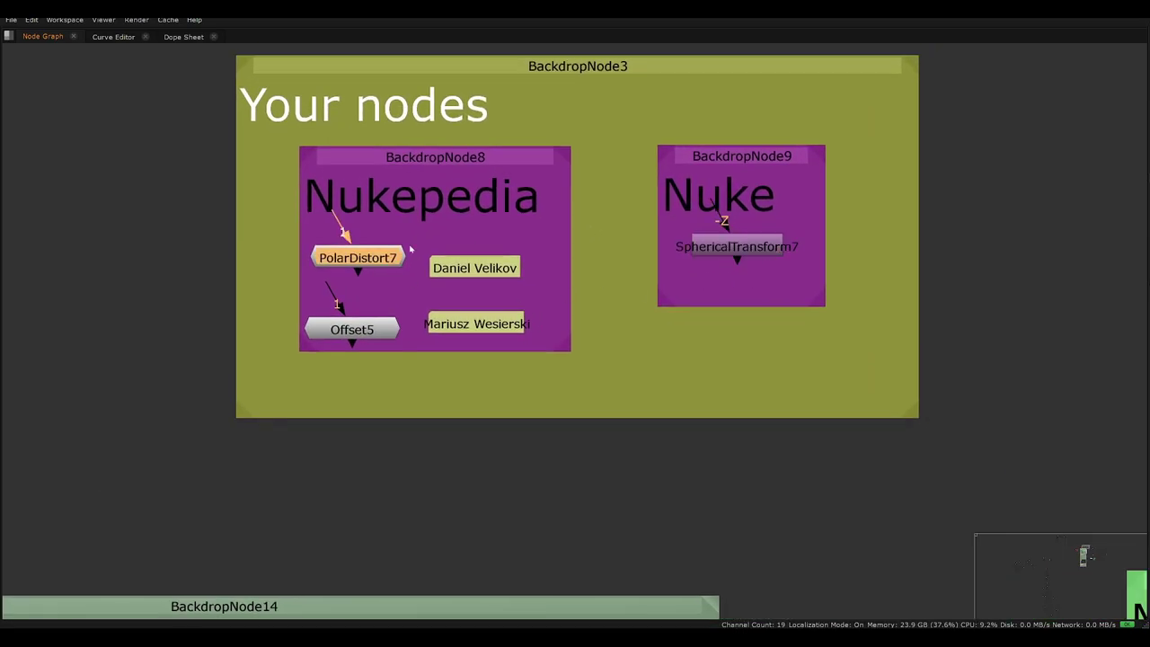
{"action": "middle_click_drag", "start_coordinate": [531, 292], "coordinate": [603, 328]}
{"action": "left_click_drag", "start_coordinate": [530, 194], "coordinate": [530, 197]}
{"action": "left_click", "coordinate": [658, 281]}
{"action": "scroll", "coordinate": [658, 281], "scroll_direction": "down", "scroll_amount": 3}
{"action": "middle_click_drag", "start_coordinate": [517, 474], "coordinate": [562, 357]}
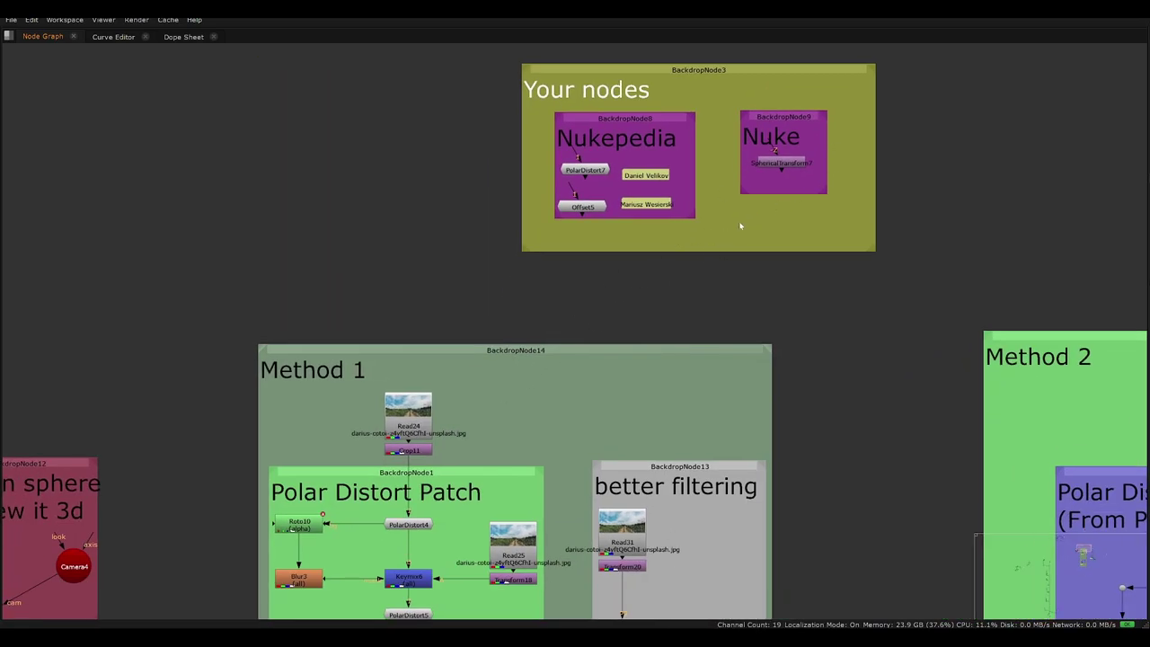
Step: View the output of Crop11 and then the output of PolarDistort4 in the Polar Distort Patch group
{"action": "middle_click_drag", "start_coordinate": [449, 440], "coordinate": [561, 270]}
{"action": "left_click", "coordinate": [519, 280]}
{"action": "key", "text": "1"}
{"action": "scroll", "coordinate": [558, 447], "scroll_direction": "up", "scroll_amount": 2}
{"action": "key", "text": "space"}
{"action": "middle_click_drag", "start_coordinate": [511, 358], "coordinate": [489, 492]}
{"action": "left_click", "coordinate": [514, 490]}
{"action": "key", "text": "1"}
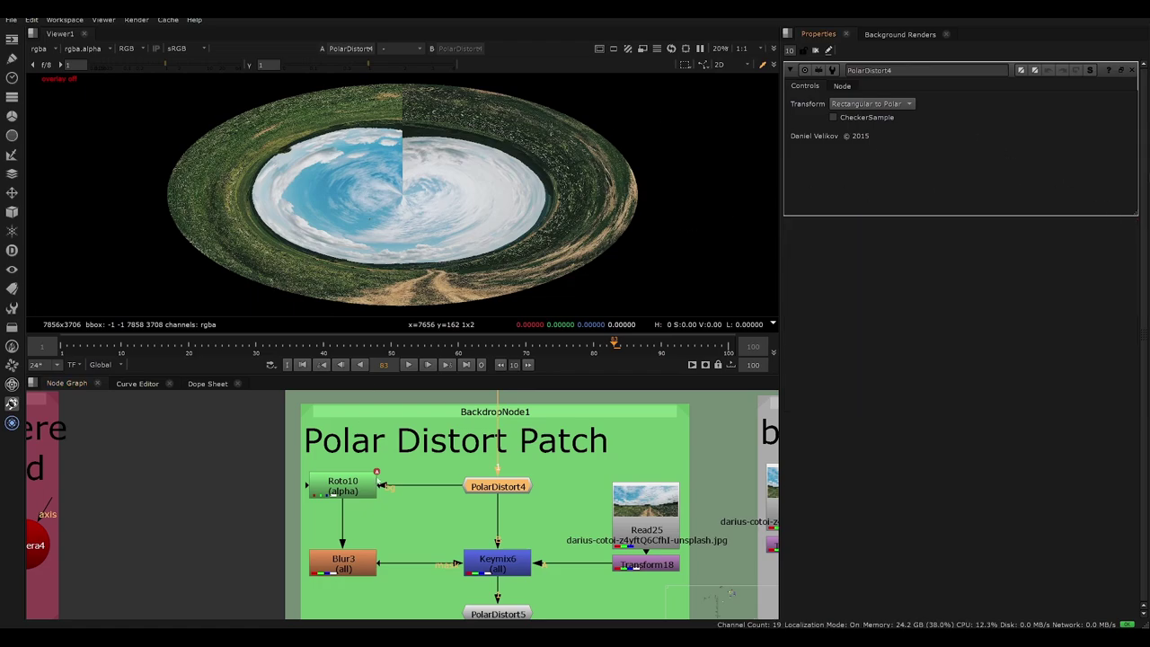
Step: Examine the swirled sky and its seam at the centre of the PolarDistort4 image
{"action": "scroll", "coordinate": [556, 433], "scroll_direction": "down", "scroll_amount": 3}
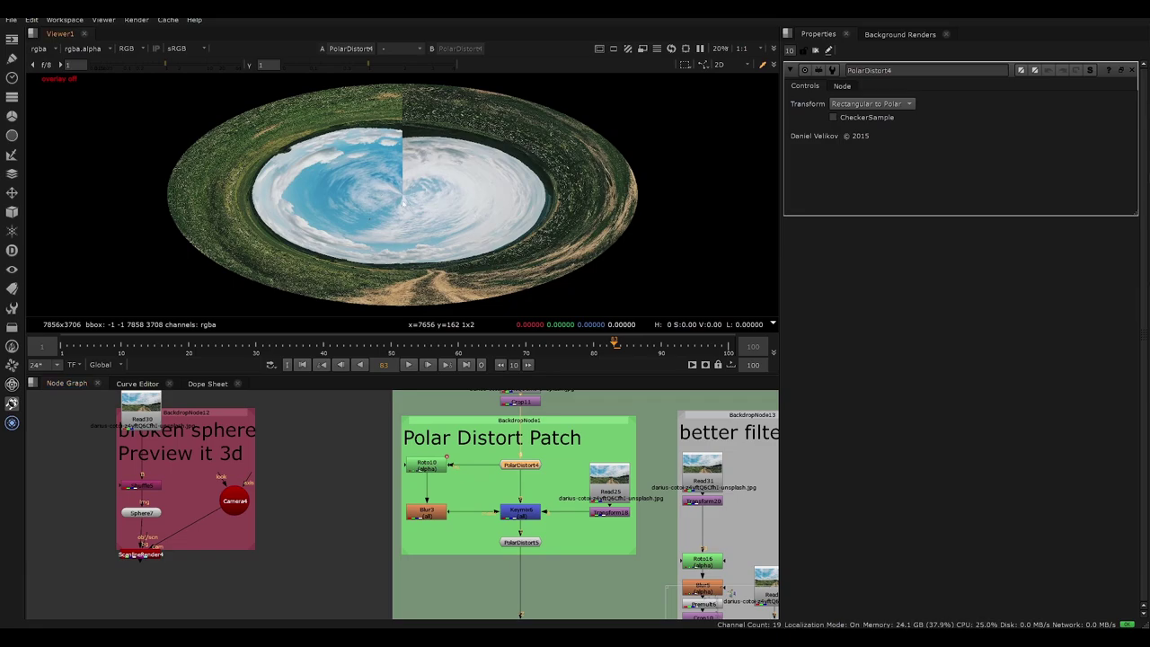
{"action": "middle_click_drag", "start_coordinate": [558, 557], "coordinate": [481, 547]}
{"action": "middle_click_drag", "start_coordinate": [426, 197], "coordinate": [433, 184]}
{"action": "scroll", "coordinate": [433, 183], "scroll_direction": "up", "scroll_amount": 1}
{"action": "scroll", "coordinate": [431, 184], "scroll_direction": "up", "scroll_amount": 5}
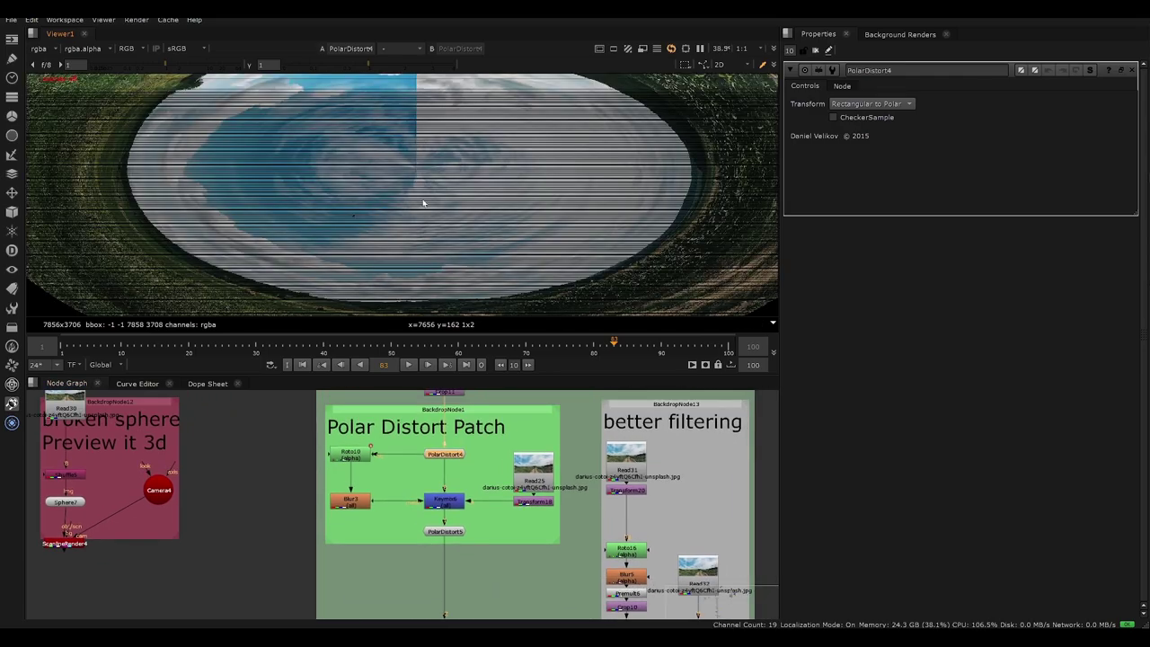
{"action": "key", "text": "f"}
{"action": "scroll", "coordinate": [465, 471], "scroll_direction": "up", "scroll_amount": 5}
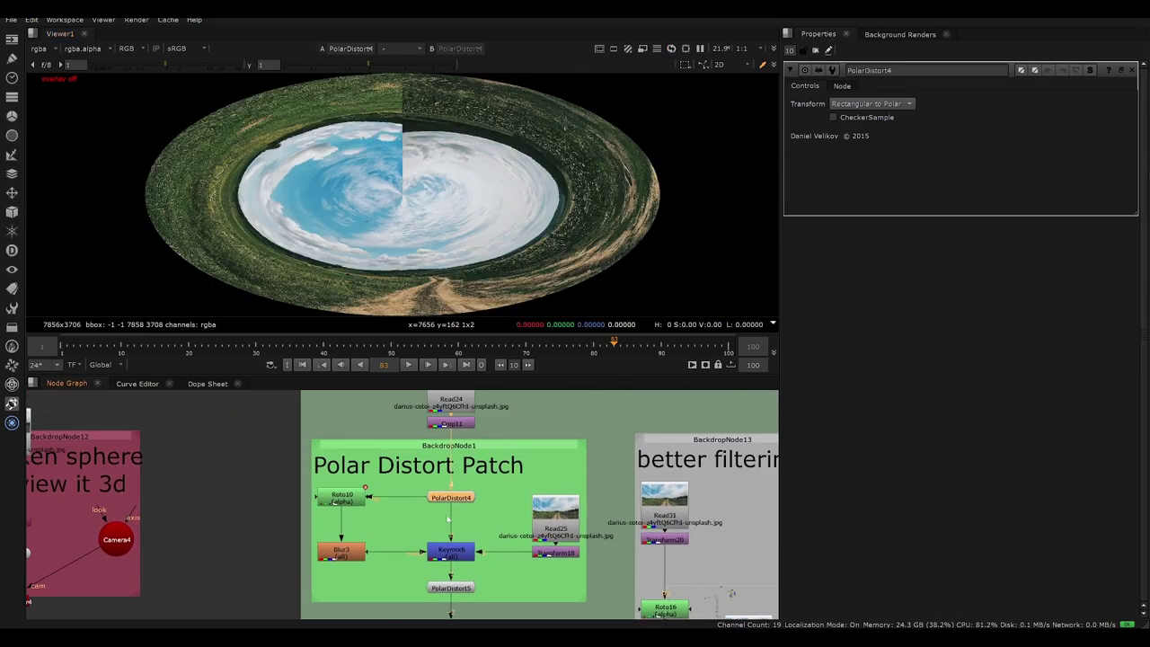
Step: View the output of Transform18 beneath Read25 and fit the whole image in view
{"action": "middle_click_drag", "start_coordinate": [462, 445], "coordinate": [390, 453]}
{"action": "left_click", "coordinate": [499, 463]}
{"action": "left_click", "coordinate": [506, 494]}
{"action": "key", "text": "1"}
{"action": "left_click", "coordinate": [449, 448]}
{"action": "key", "text": "f"}
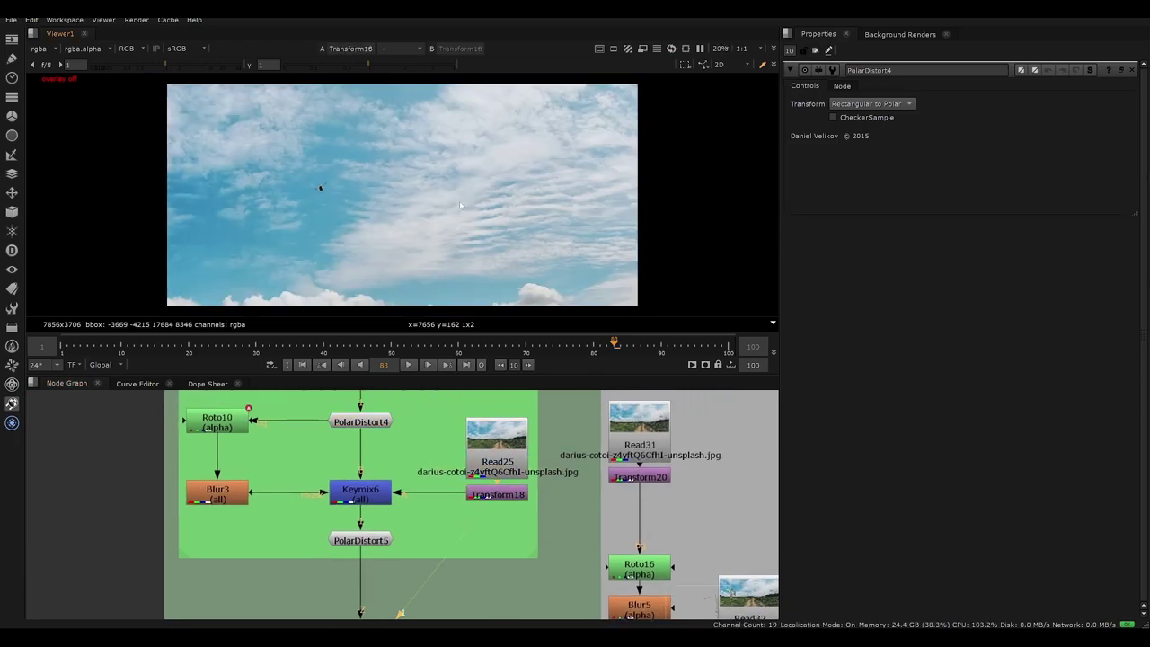
Step: View the Read25 source image and disable Transform18
{"action": "left_click", "coordinate": [500, 462]}
{"action": "key", "text": "1"}
{"action": "left_click", "coordinate": [455, 526]}
{"action": "left_click", "coordinate": [498, 494]}
{"action": "key", "text": "d"}
Step: View the output of Keymix6 and open the Roto10 settings to show its mask shape over the image
{"action": "middle_click_drag", "start_coordinate": [391, 455], "coordinate": [441, 495]}
{"action": "left_click", "coordinate": [425, 530]}
{"action": "left_click_drag", "start_coordinate": [482, 512], "coordinate": [350, 575]}
{"action": "key", "text": "1"}
{"action": "double_click", "coordinate": [268, 462]}
{"action": "key", "text": "q"}
{"action": "scroll", "coordinate": [402, 203], "scroll_direction": "up", "scroll_amount": 2}
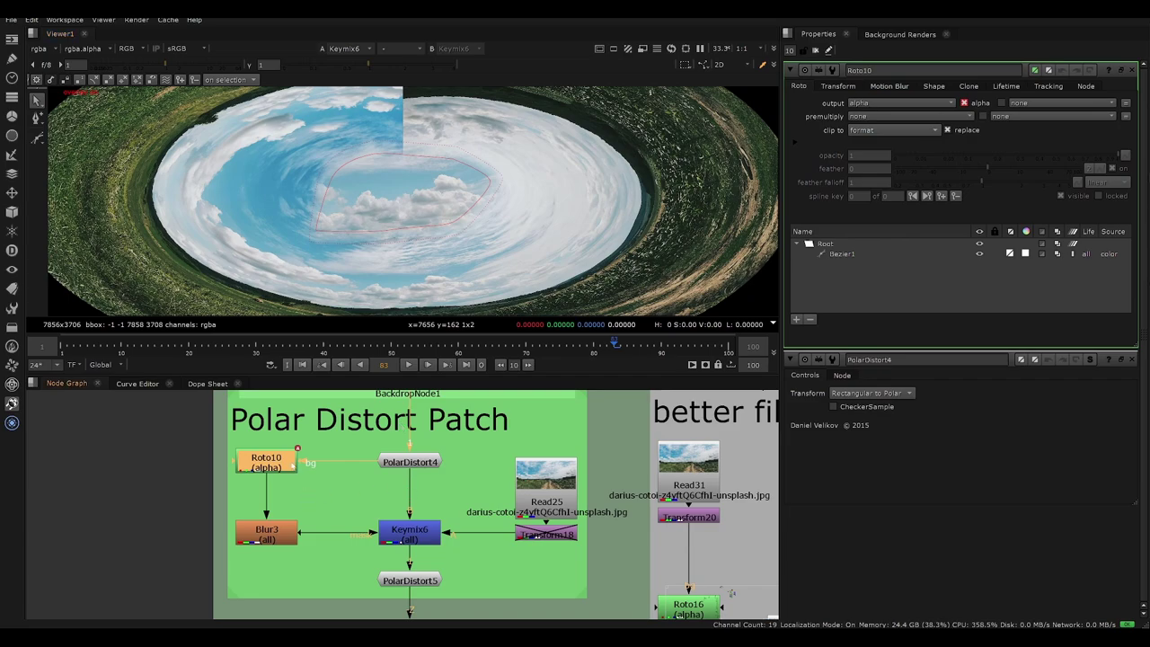
Step: View Read25 and then PolarDistort4 to compare the patch source with the unpatched polar image, fitted in view
{"action": "left_click", "coordinate": [480, 477]}
{"action": "left_click", "coordinate": [424, 530]}
{"action": "left_click", "coordinate": [536, 491]}
{"action": "key", "text": "1"}
{"action": "left_click", "coordinate": [501, 486]}
{"action": "left_click_drag", "start_coordinate": [473, 430], "coordinate": [342, 499]}
{"action": "key", "text": "f"}
{"action": "key", "text": "1"}
{"action": "left_click", "coordinate": [437, 516]}
{"action": "key", "text": "f"}
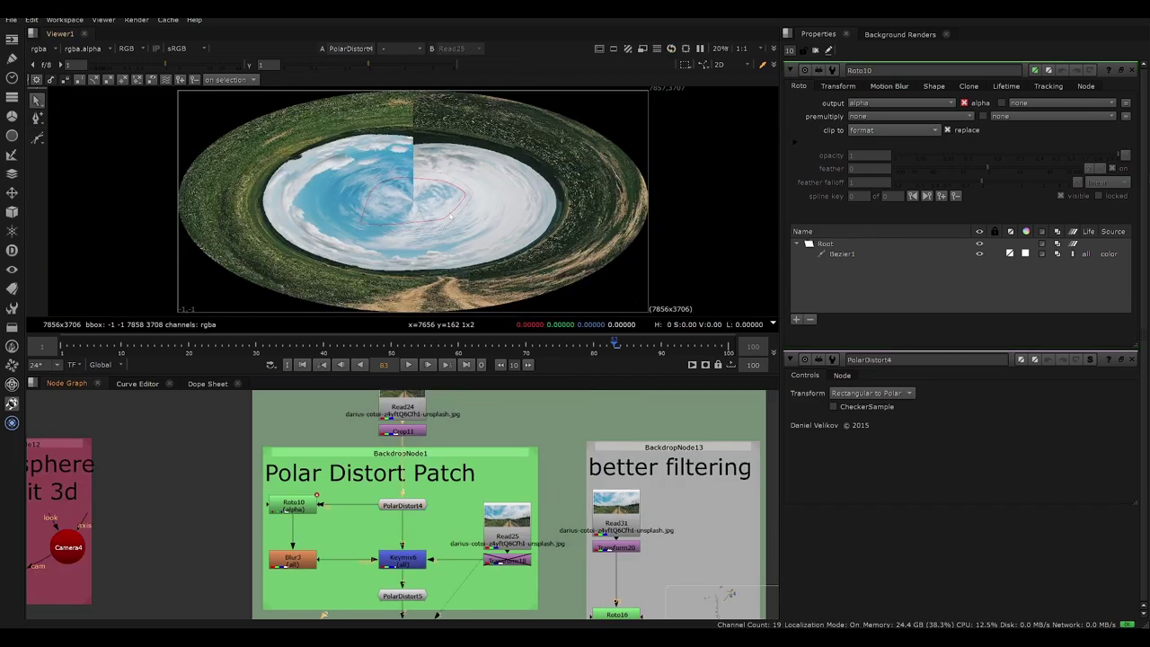
Step: View the output of Keymix6 again and toggle the node off and back on
{"action": "middle_click_drag", "start_coordinate": [414, 579], "coordinate": [413, 560]}
{"action": "scroll", "coordinate": [413, 561], "scroll_direction": "up", "scroll_amount": 2}
{"action": "left_click", "coordinate": [405, 536]}
{"action": "key", "text": "1"}
{"action": "left_click", "coordinate": [407, 553]}
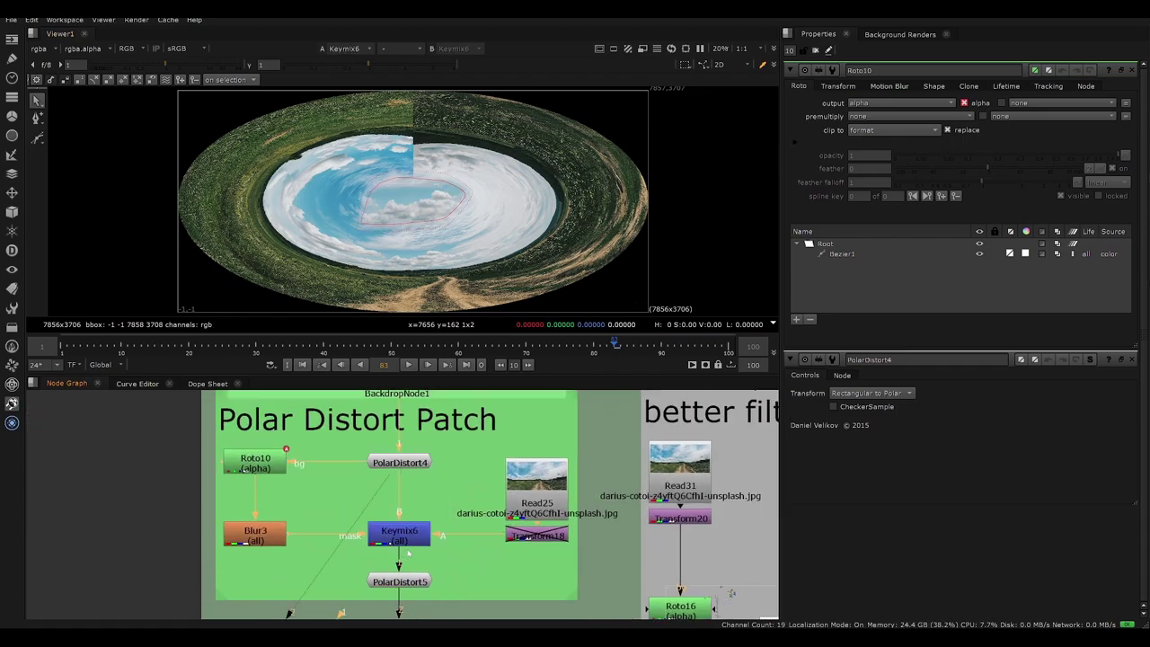
{"action": "left_click", "coordinate": [411, 537]}
{"action": "key", "text": "d"}
{"action": "key", "text": "d"}
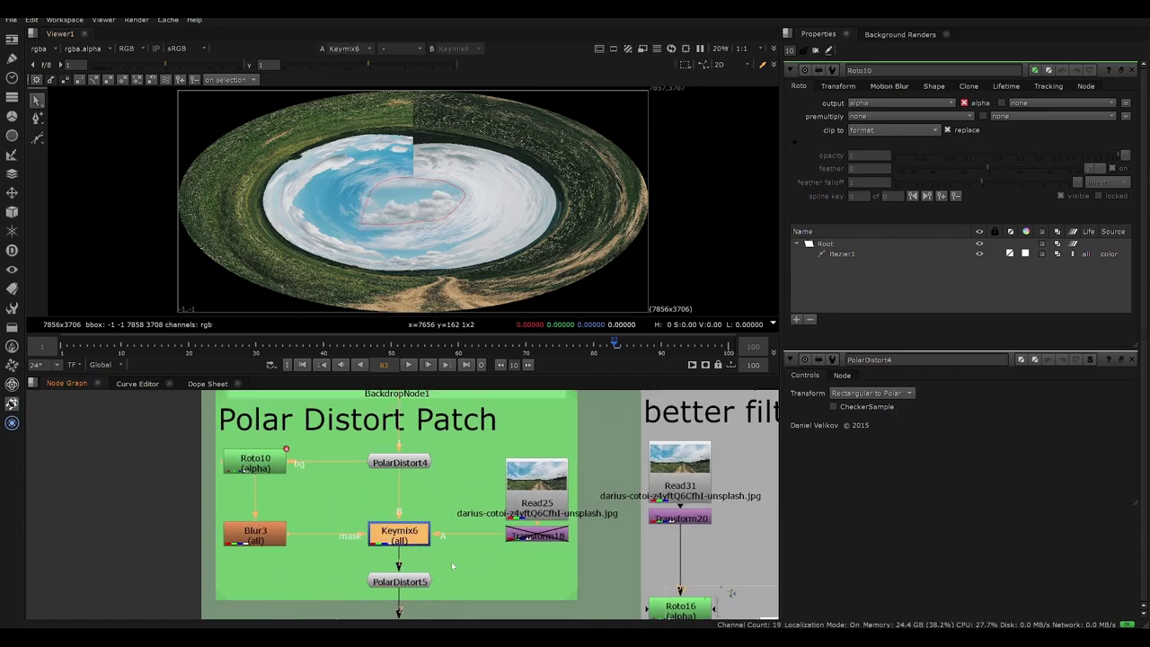
Step: Re-enable Transform18 and open its settings
{"action": "left_click", "coordinate": [532, 535]}
{"action": "left_click_drag", "start_coordinate": [533, 535], "coordinate": [539, 541]}
{"action": "key", "text": "d"}
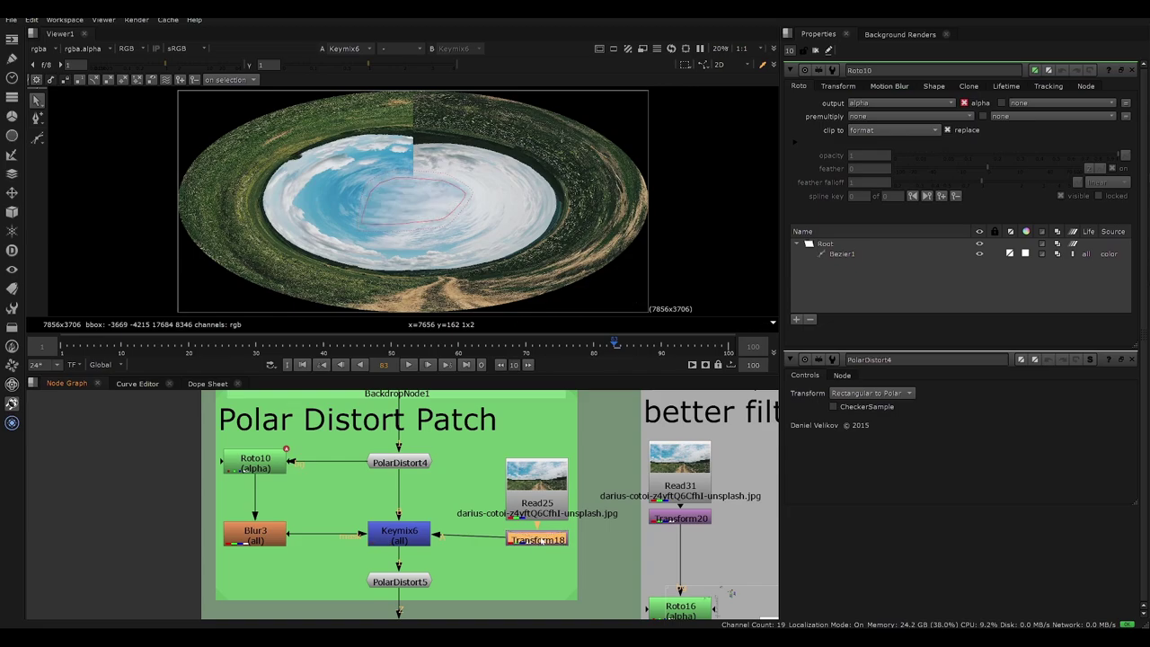
{"action": "double_click", "coordinate": [543, 541]}
Step: Try moving the patch with Transform18, undo the move, and examine the filled sky centre without overlays
{"action": "left_click_drag", "start_coordinate": [488, 313], "coordinate": [536, 282]}
{"action": "key", "text": "ctrl+z"}
{"action": "key", "text": "q"}
{"action": "scroll", "coordinate": [416, 197], "scroll_direction": "up", "scroll_amount": 5}
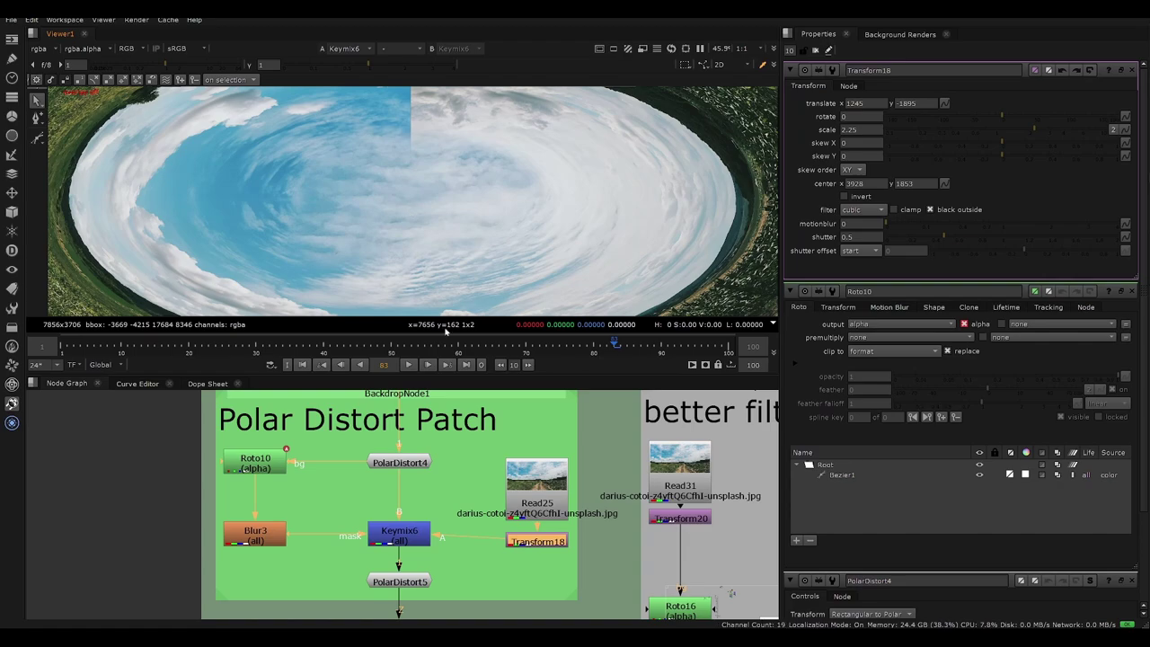
Step: View the output of PolarDistort5 and open its settings to check the Polar to Rectangular transform
{"action": "key", "text": "f"}
{"action": "middle_click_drag", "start_coordinate": [477, 575], "coordinate": [490, 494]}
{"action": "double_click", "coordinate": [426, 504]}
{"action": "key", "text": "1"}
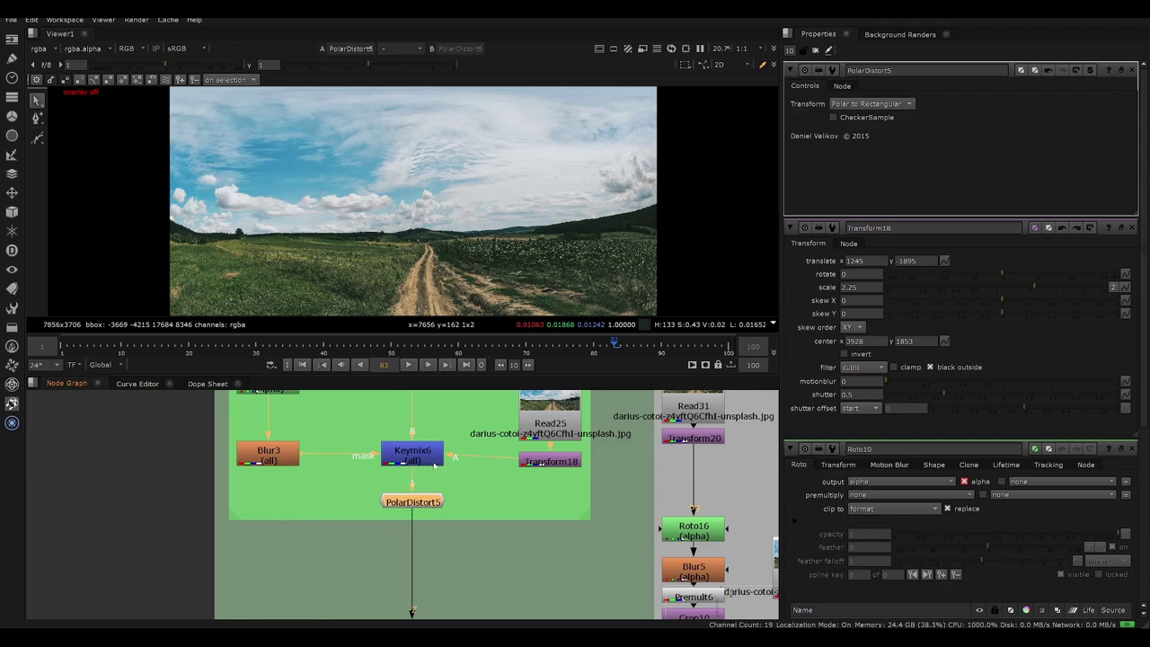
Step: Compare the Crop11 input with the PolarDistort5 result and examine the patched upper edge of the sky
{"action": "middle_click_drag", "start_coordinate": [407, 465], "coordinate": [422, 528]}
{"action": "scroll", "coordinate": [433, 507], "scroll_direction": "down", "scroll_amount": 3}
{"action": "middle_click_drag", "start_coordinate": [454, 427], "coordinate": [428, 496]}
{"action": "scroll", "coordinate": [428, 496], "scroll_direction": "up", "scroll_amount": 3}
{"action": "left_click_drag", "start_coordinate": [466, 442], "coordinate": [315, 505]}
{"action": "key", "text": "1"}
{"action": "middle_click_drag", "start_coordinate": [459, 461], "coordinate": [487, 301]}
{"action": "left_click_drag", "start_coordinate": [463, 505], "coordinate": [337, 566]}
{"action": "key", "text": "1"}
{"action": "middle_click_drag", "start_coordinate": [380, 138], "coordinate": [376, 202]}
{"action": "scroll", "coordinate": [375, 202], "scroll_direction": "up", "scroll_amount": 1}
{"action": "scroll", "coordinate": [376, 203], "scroll_direction": "up", "scroll_amount": 3}
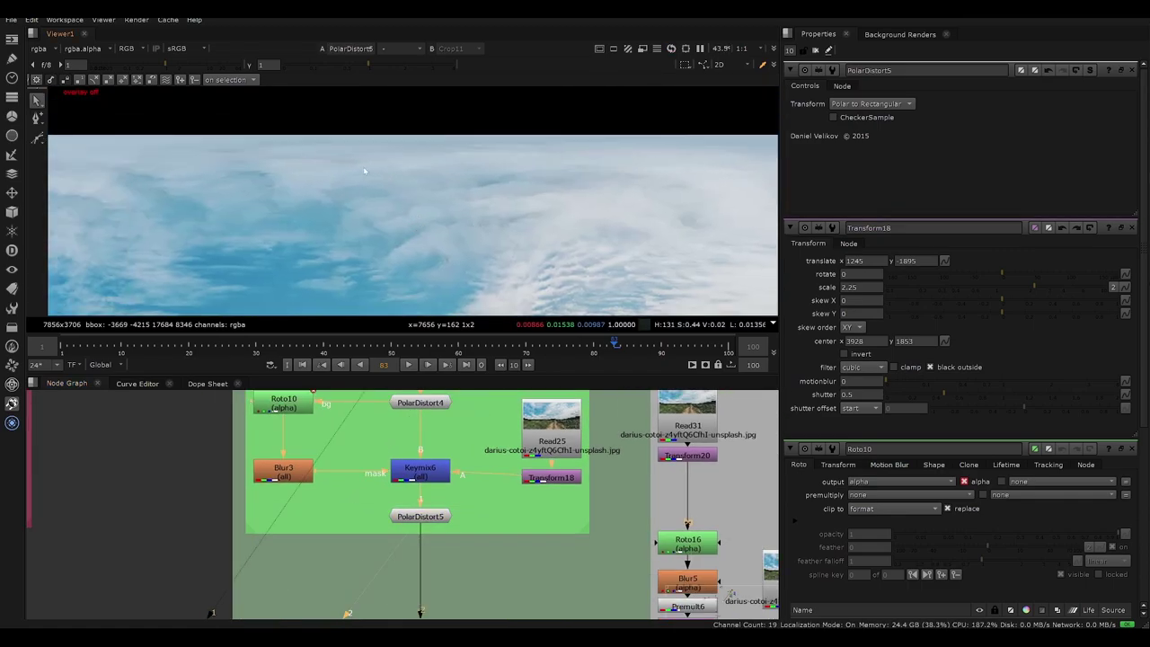
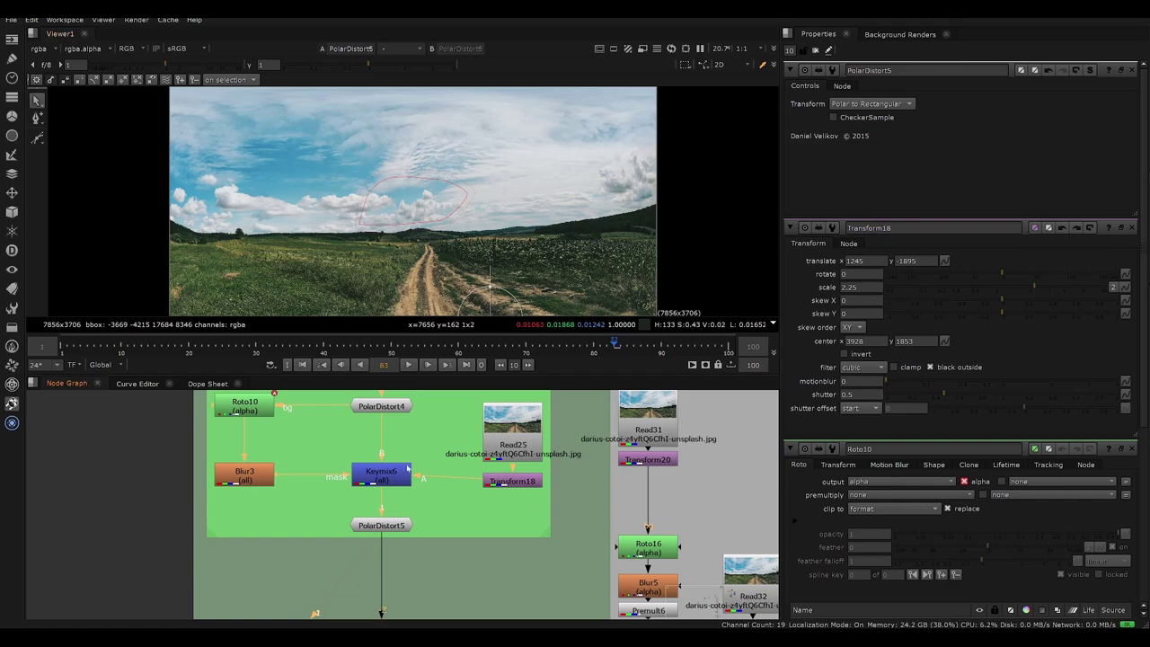
Step: Select all the nodes of the Polar Distort Patch group to review the setup at full size, then deselect them
{"action": "key", "text": "space"}
{"action": "middle_click_drag", "start_coordinate": [576, 549], "coordinate": [599, 437]}
{"action": "left_click_drag", "start_coordinate": [599, 435], "coordinate": [274, 274]}
{"action": "scroll", "coordinate": [386, 344], "scroll_direction": "up", "scroll_amount": 2}
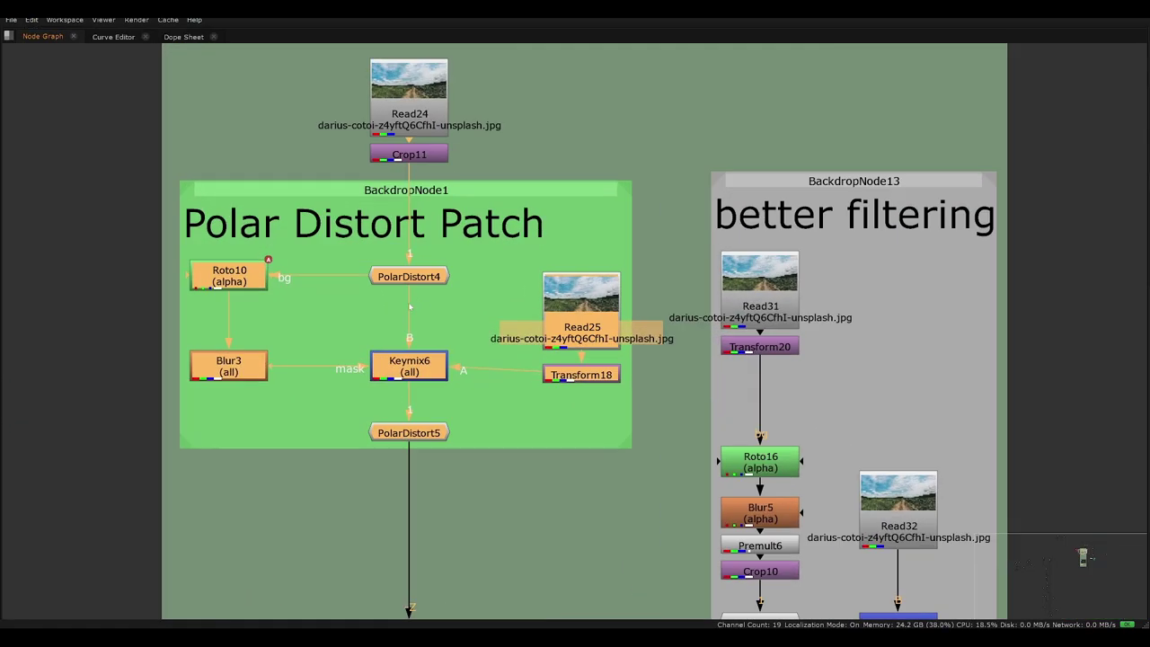
{"action": "middle_click_drag", "start_coordinate": [466, 299], "coordinate": [450, 349]}
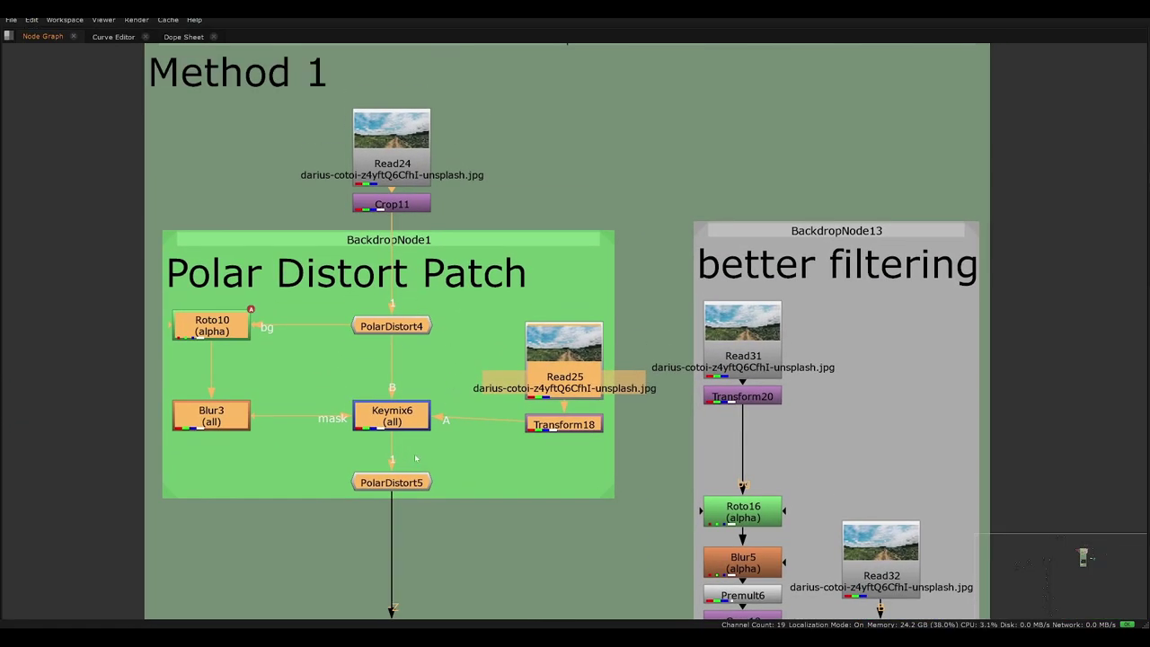
{"action": "left_click", "coordinate": [441, 483]}
{"action": "left_click", "coordinate": [409, 484]}
{"action": "left_click", "coordinate": [445, 464]}
Step: Select Read24 and review the Method 1 chain alongside the better filtering group
{"action": "middle_click_drag", "start_coordinate": [409, 138], "coordinate": [447, 200]}
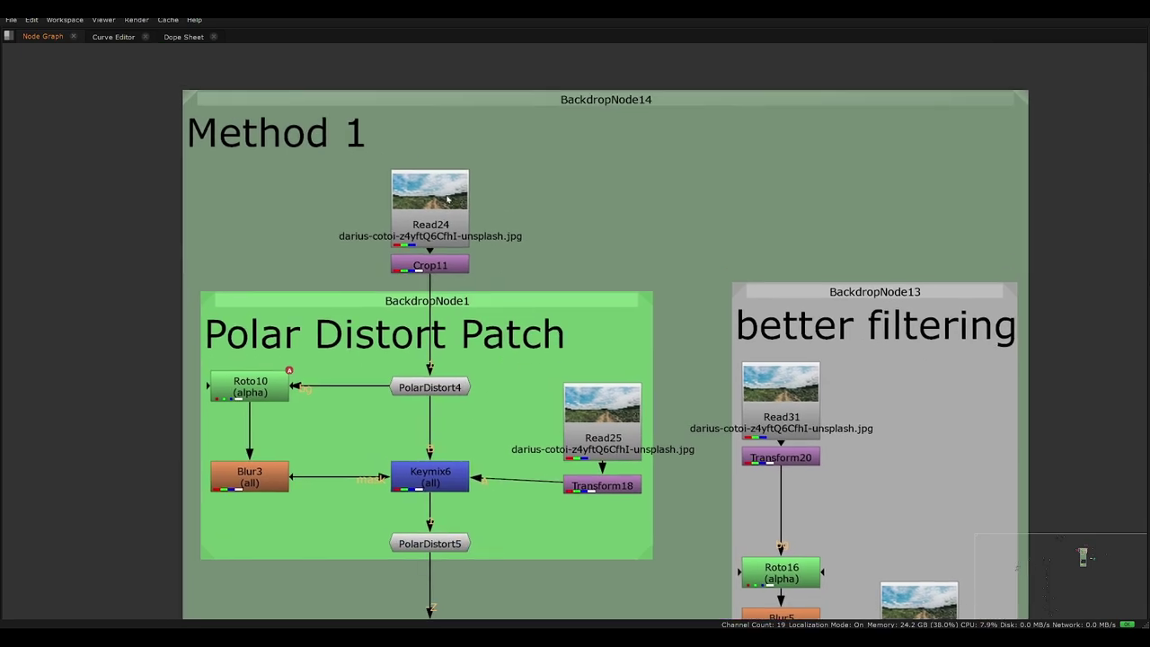
{"action": "left_click", "coordinate": [449, 202]}
{"action": "middle_click_drag", "start_coordinate": [482, 444], "coordinate": [395, 425]}
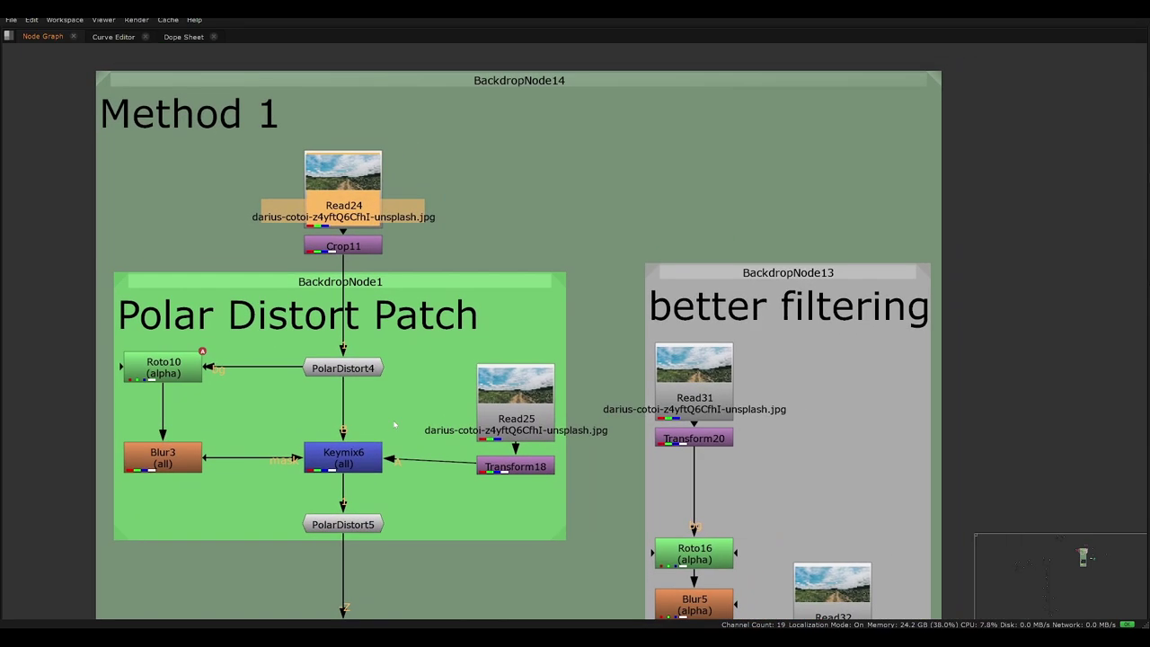
{"action": "middle_click_drag", "start_coordinate": [644, 484], "coordinate": [545, 461]}
{"action": "middle_click_drag", "start_coordinate": [613, 453], "coordinate": [672, 392]}
{"action": "scroll", "coordinate": [672, 392], "scroll_direction": "down", "scroll_amount": 2}
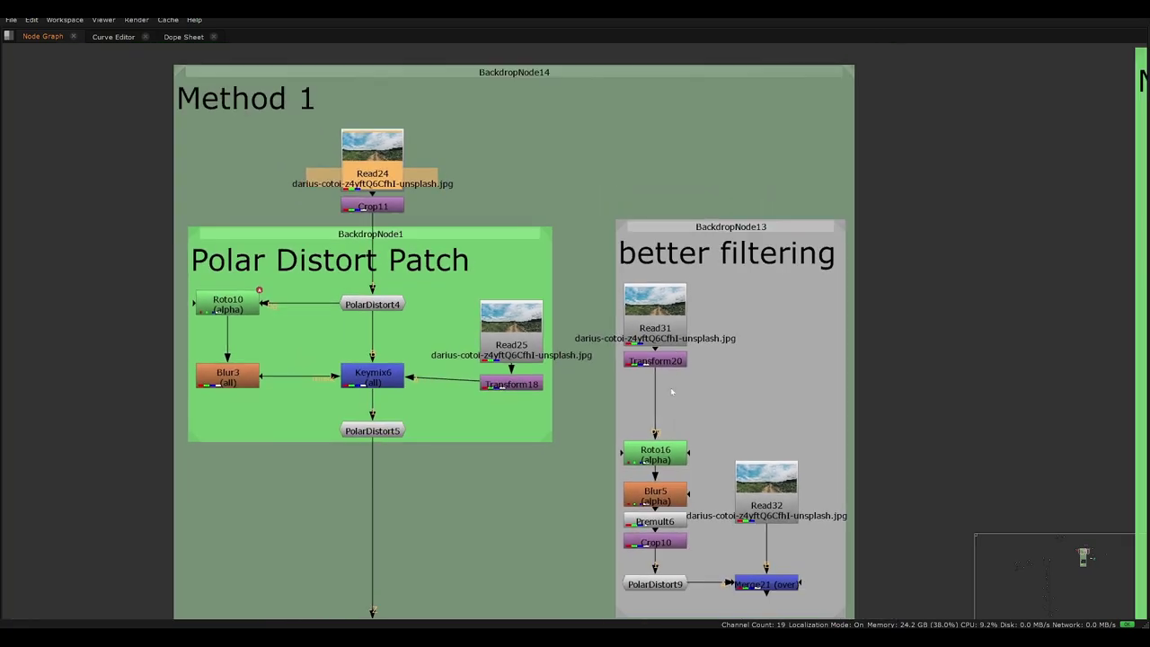
Step: Move Transform20 further below Read31 in the better filtering group and view the Read31 image
{"action": "left_click_drag", "start_coordinate": [676, 368], "coordinate": [677, 403]}
{"action": "middle_click_drag", "start_coordinate": [684, 422], "coordinate": [557, 545]}
{"action": "key", "text": "space"}
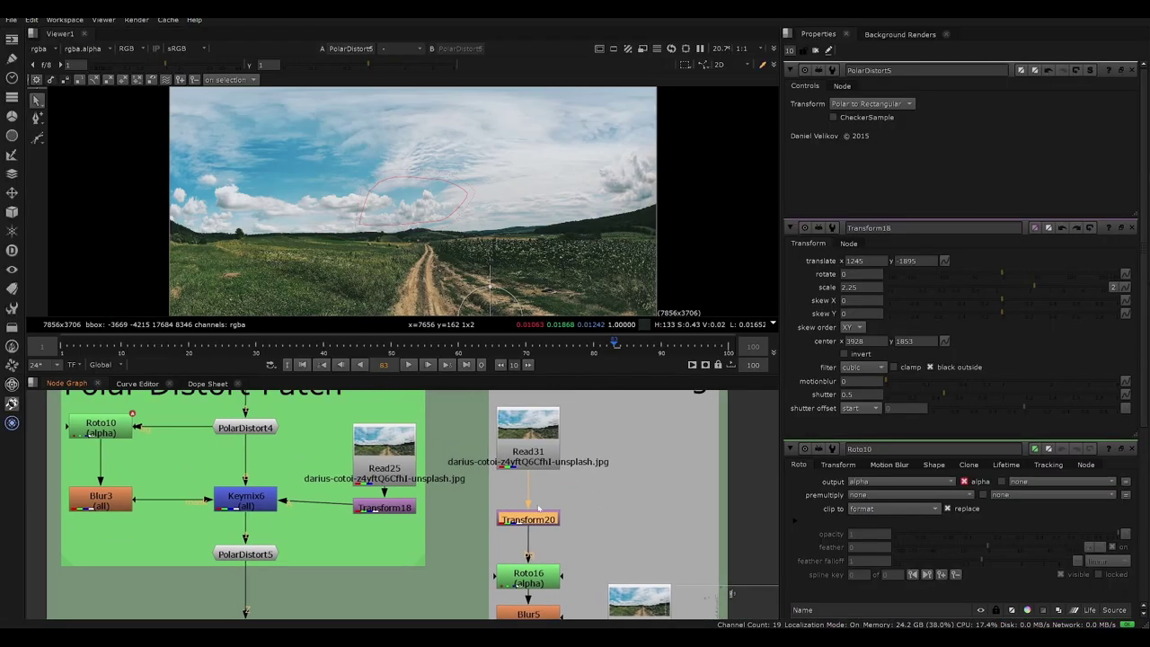
{"action": "left_click", "coordinate": [575, 542]}
{"action": "key", "text": "1"}
Step: Duplicate Read25 together with its Transform18 and paste the copies beside the better filtering group
{"action": "middle_click_drag", "start_coordinate": [467, 512], "coordinate": [532, 487]}
{"action": "left_click", "coordinate": [451, 442]}
{"action": "left_click", "coordinate": [451, 483]}
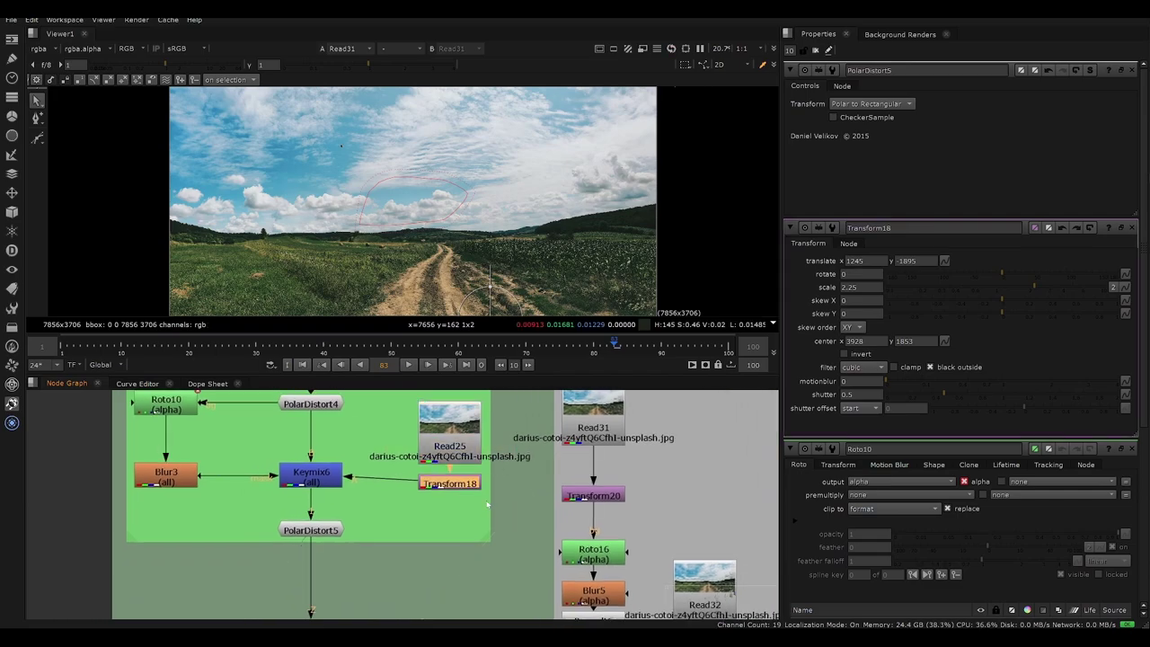
{"action": "key", "text": "space"}
{"action": "left_click_drag", "start_coordinate": [466, 370], "coordinate": [406, 474]}
{"action": "middle_click_drag", "start_coordinate": [452, 463], "coordinate": [419, 426]}
{"action": "key", "text": "ctrl+c"}
{"action": "left_click", "coordinate": [422, 426]}
{"action": "key", "text": "ctrl+v"}
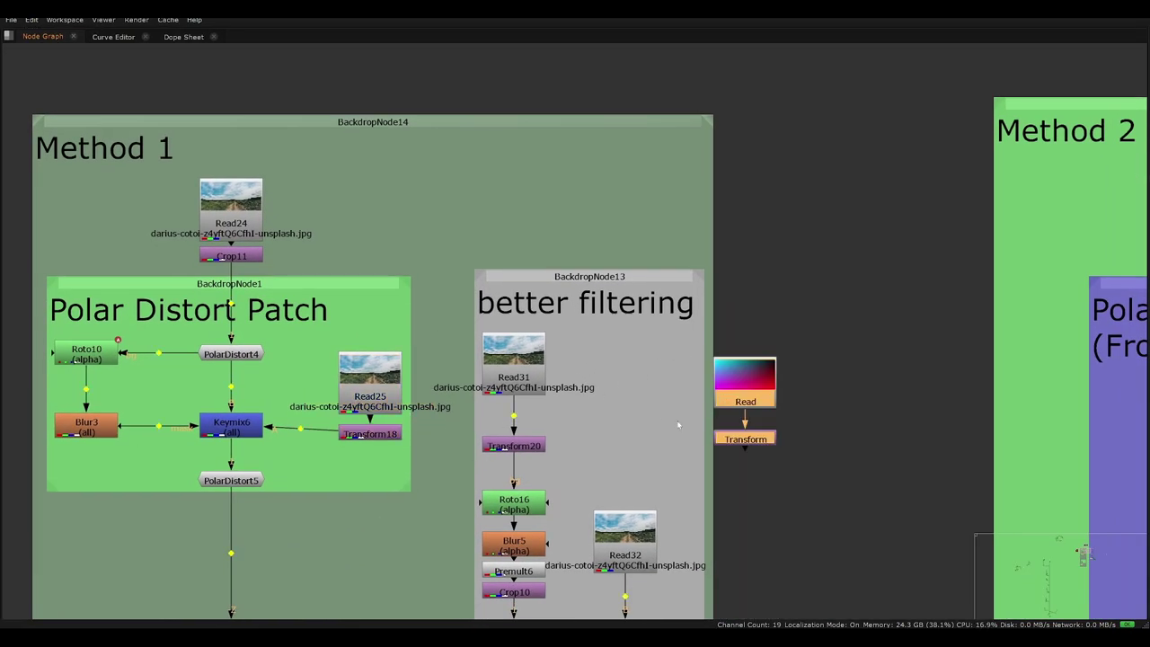
Step: Copy Roto16 and Blur5 from the better filtering group and paste the copies below Transform21
{"action": "middle_click_drag", "start_coordinate": [680, 424], "coordinate": [610, 353]}
{"action": "left_click_drag", "start_coordinate": [670, 373], "coordinate": [730, 357]}
{"action": "left_click", "coordinate": [694, 375]}
{"action": "left_click_drag", "start_coordinate": [511, 409], "coordinate": [434, 475]}
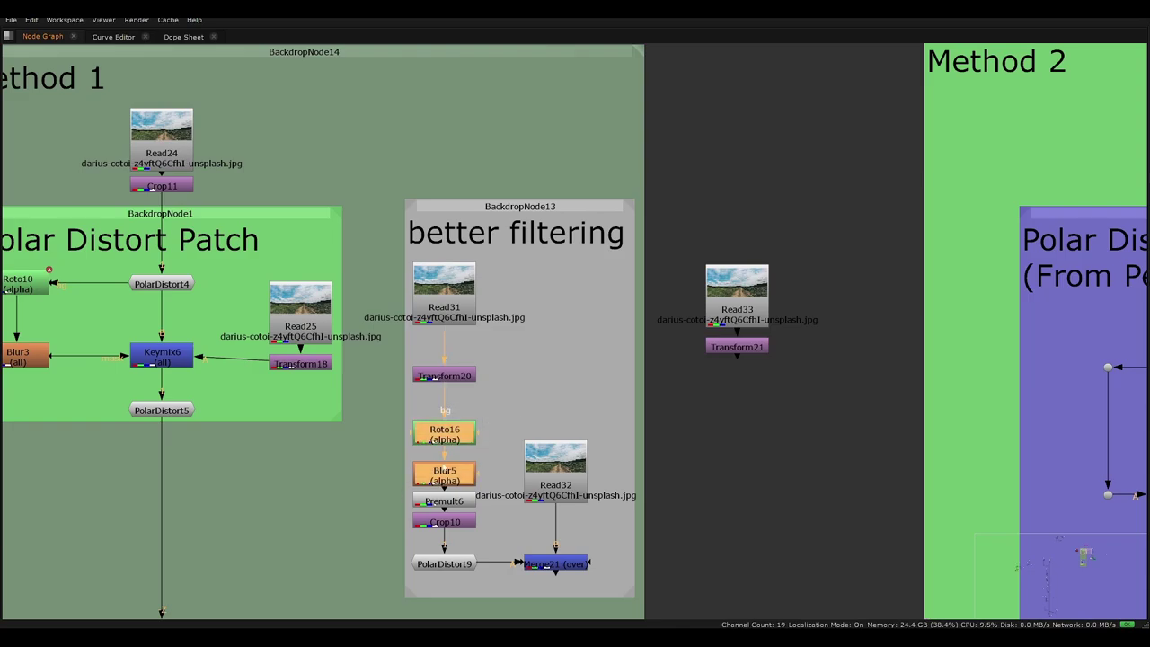
{"action": "key", "text": "ctrl+c"}
{"action": "middle_click_drag", "start_coordinate": [719, 364], "coordinate": [752, 384]}
{"action": "left_click", "coordinate": [768, 369]}
{"action": "key", "text": "ctrl+v"}
{"action": "middle_click_drag", "start_coordinate": [285, 377], "coordinate": [460, 384]}
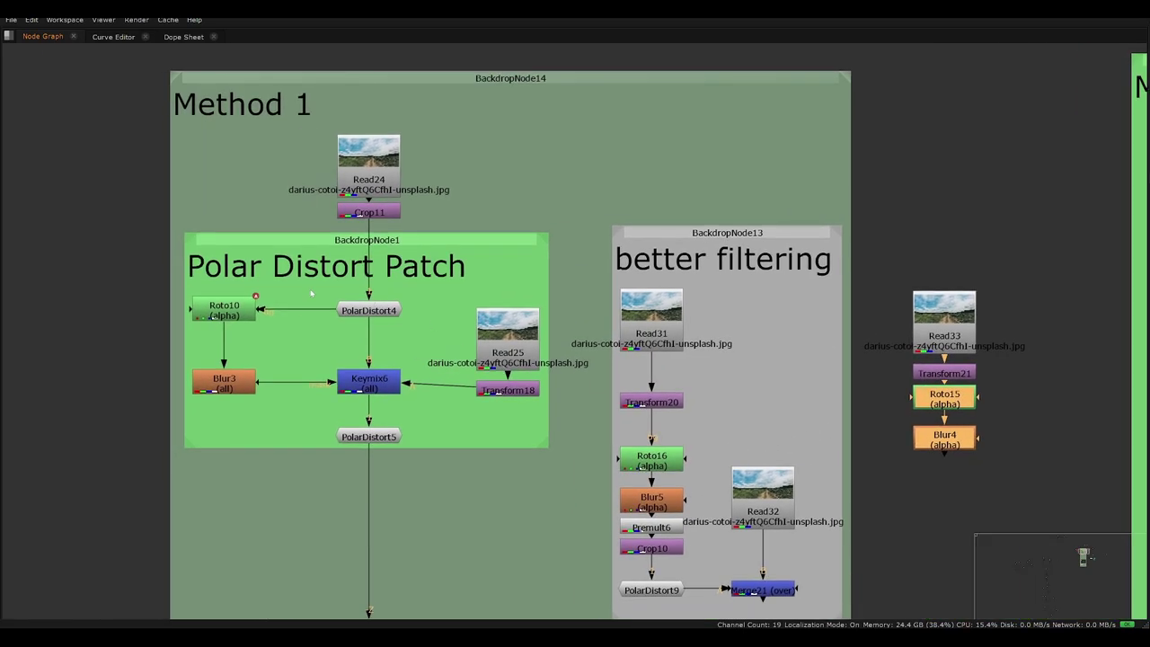
Step: Add a Premult node below the copied Blur and view its output
{"action": "left_click", "coordinate": [314, 293]}
{"action": "middle_click_drag", "start_coordinate": [333, 368], "coordinate": [382, 365]}
{"action": "middle_click_drag", "start_coordinate": [813, 433], "coordinate": [719, 407]}
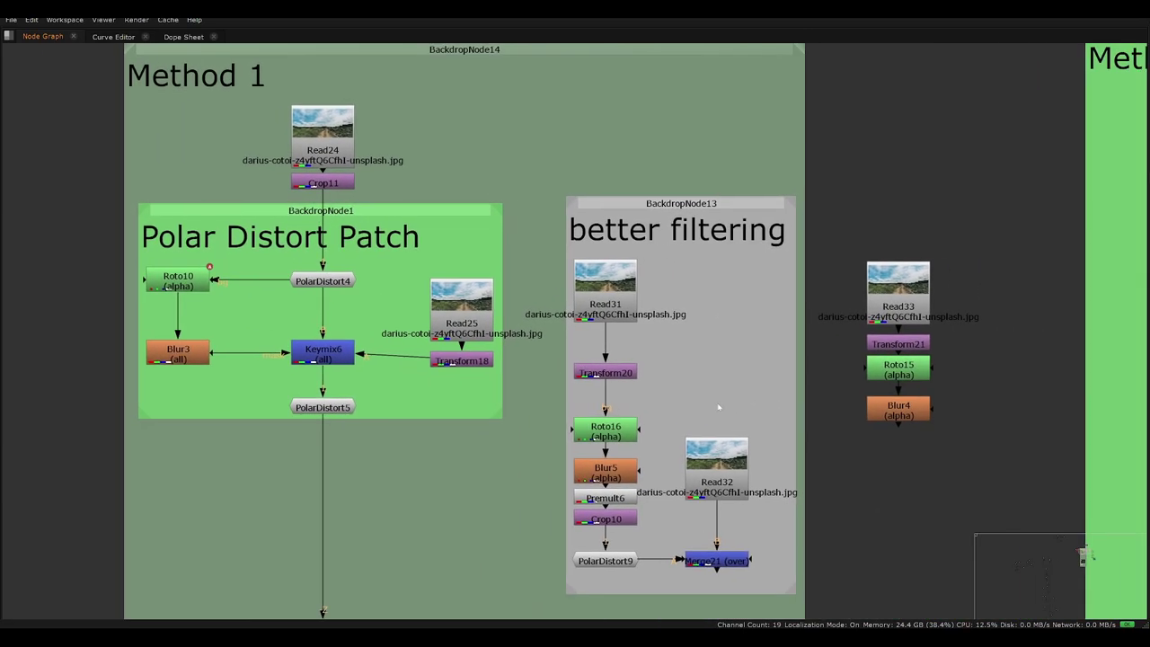
{"action": "middle_click_drag", "start_coordinate": [1018, 370], "coordinate": [906, 405]}
{"action": "left_click", "coordinate": [791, 446]}
{"action": "key", "text": "Tab"}
{"action": "type", "text": "pre"}
{"action": "key", "text": "Return"}
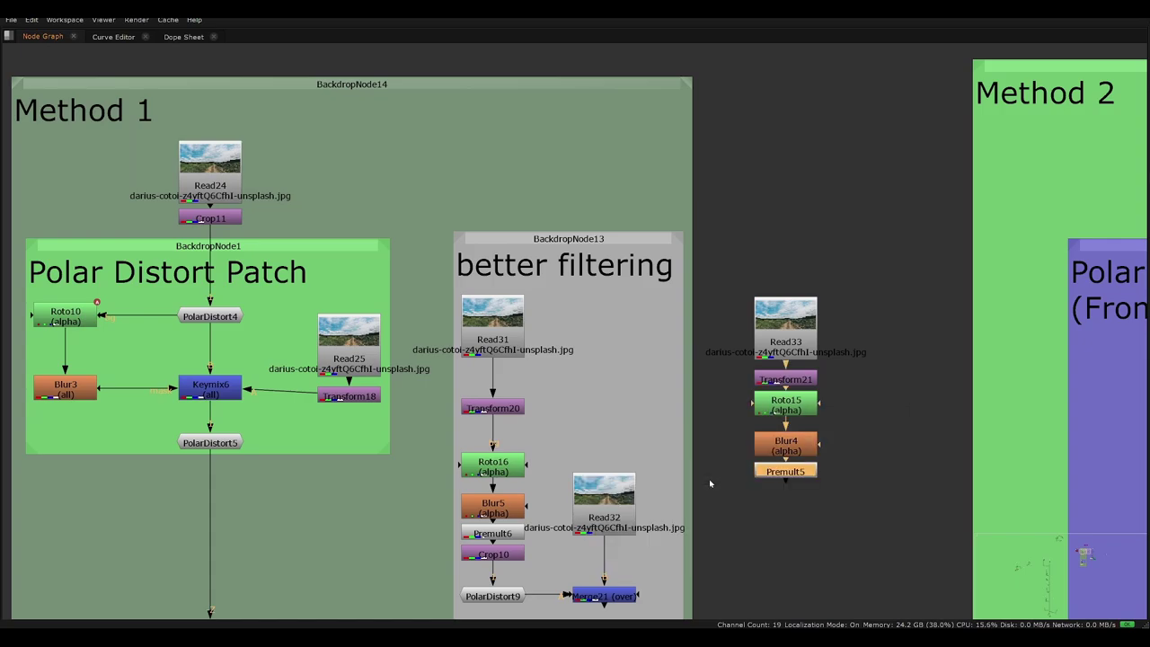
{"action": "key", "text": "1"}
{"action": "key", "text": "space"}
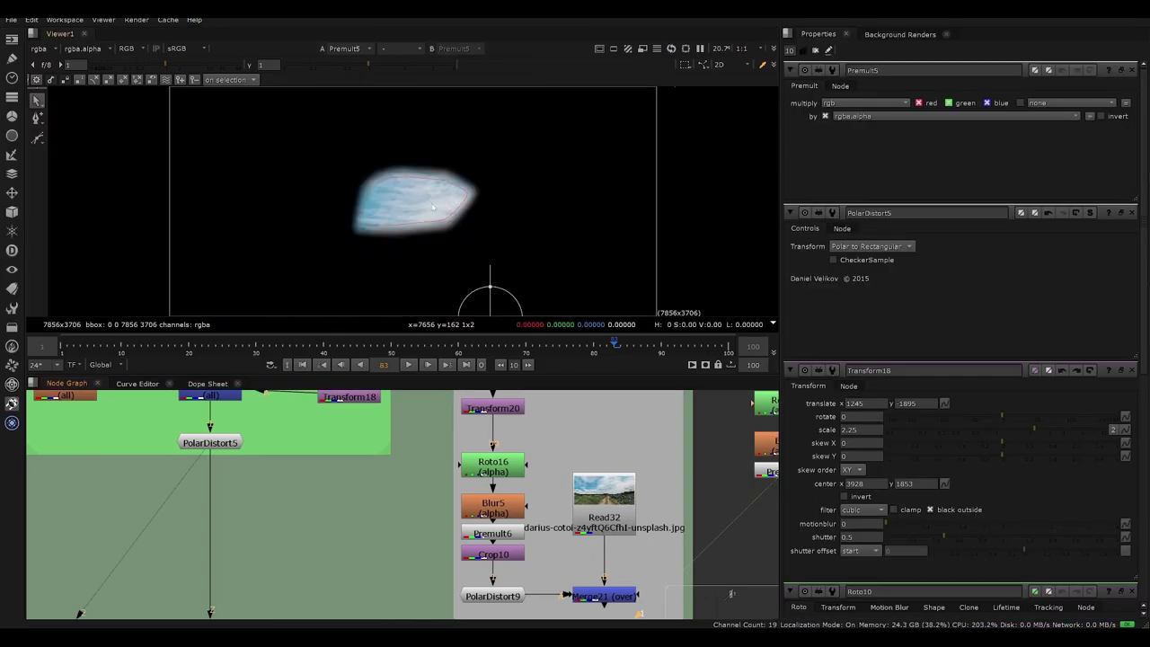
Step: Paste a copy of Crop10 below the new Premult node, then close all open node properties
{"action": "middle_click_drag", "start_coordinate": [575, 504], "coordinate": [412, 504]}
{"action": "left_click", "coordinate": [380, 535]}
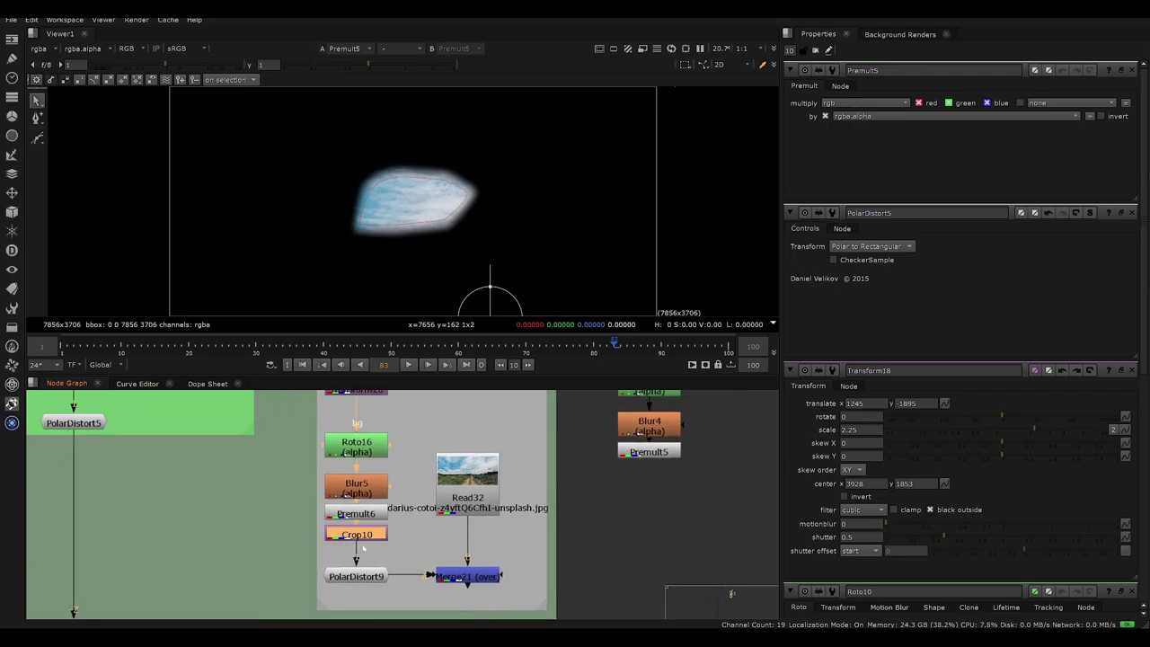
{"action": "middle_click_drag", "start_coordinate": [376, 565], "coordinate": [374, 553]}
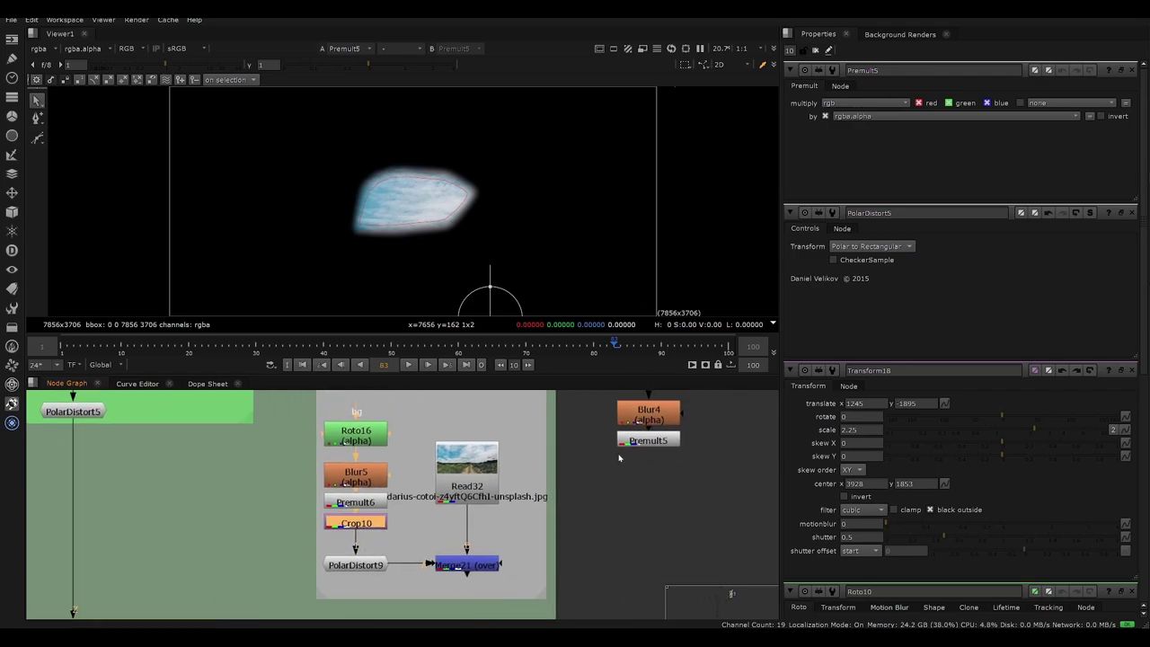
{"action": "left_click", "coordinate": [634, 442]}
{"action": "key", "text": "ctrl+v"}
{"action": "left_click", "coordinate": [1132, 213]}
{"action": "left_click", "coordinate": [1133, 213]}
{"action": "left_click", "coordinate": [1132, 213]}
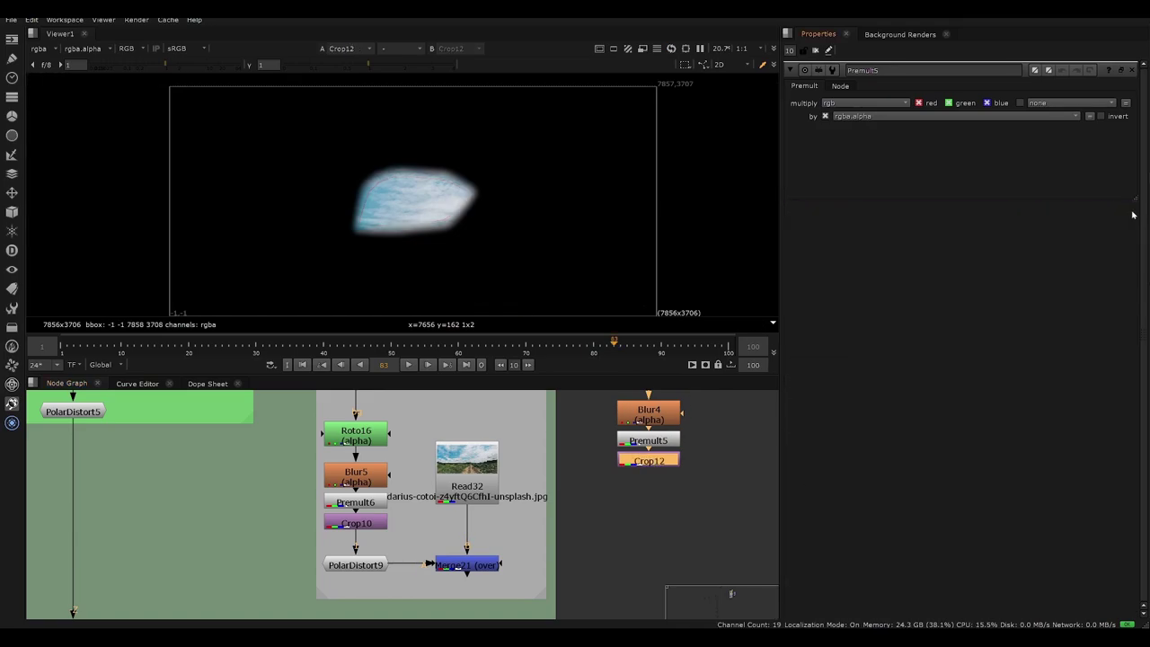
{"action": "left_click", "coordinate": [1132, 71]}
Step: Paste a copy of PolarDistort9 below the copied Crop node, view its output and open its properties
{"action": "left_click", "coordinate": [367, 565]}
{"action": "key", "text": "ctrl+c"}
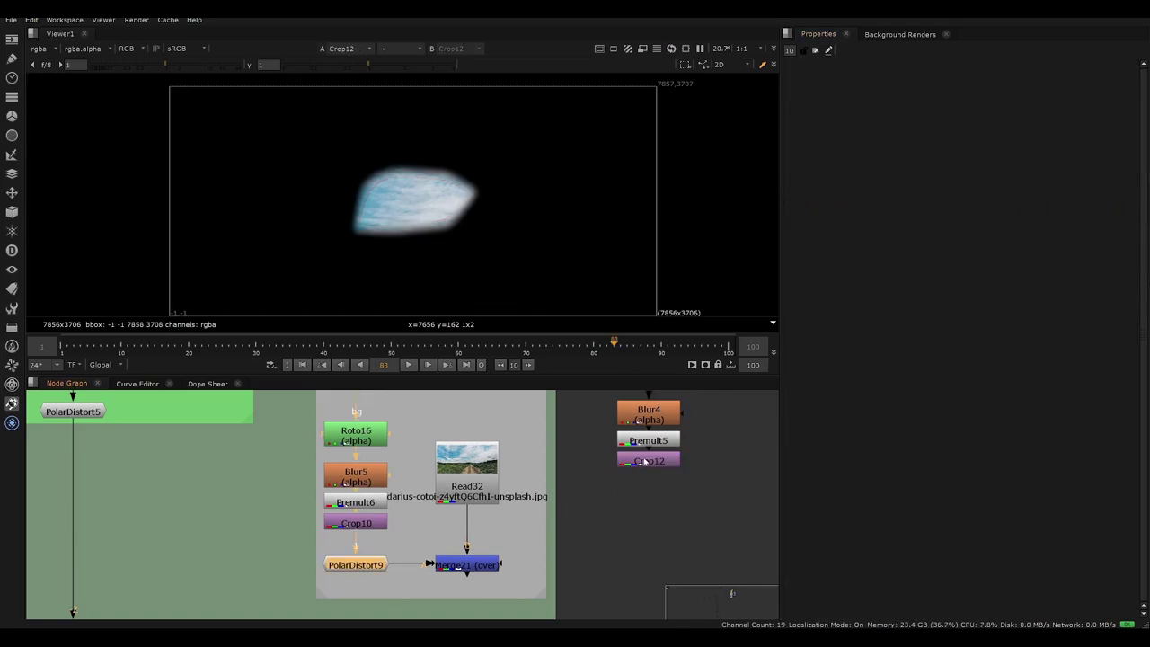
{"action": "left_click", "coordinate": [645, 462]}
{"action": "key", "text": "ctrl+v"}
{"action": "key", "text": "1"}
{"action": "double_click", "coordinate": [649, 483]}
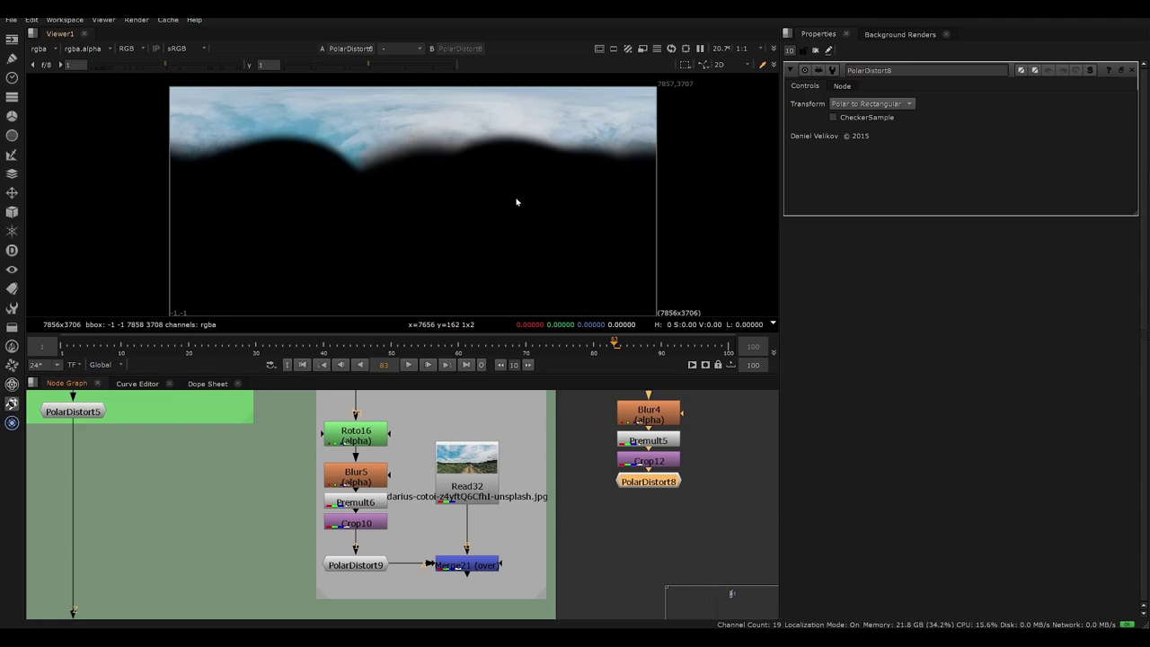
Step: Merge the copied PolarDistort output over Read32, and toggle the new Merge off and on to compare
{"action": "middle_click_drag", "start_coordinate": [406, 479], "coordinate": [493, 512]}
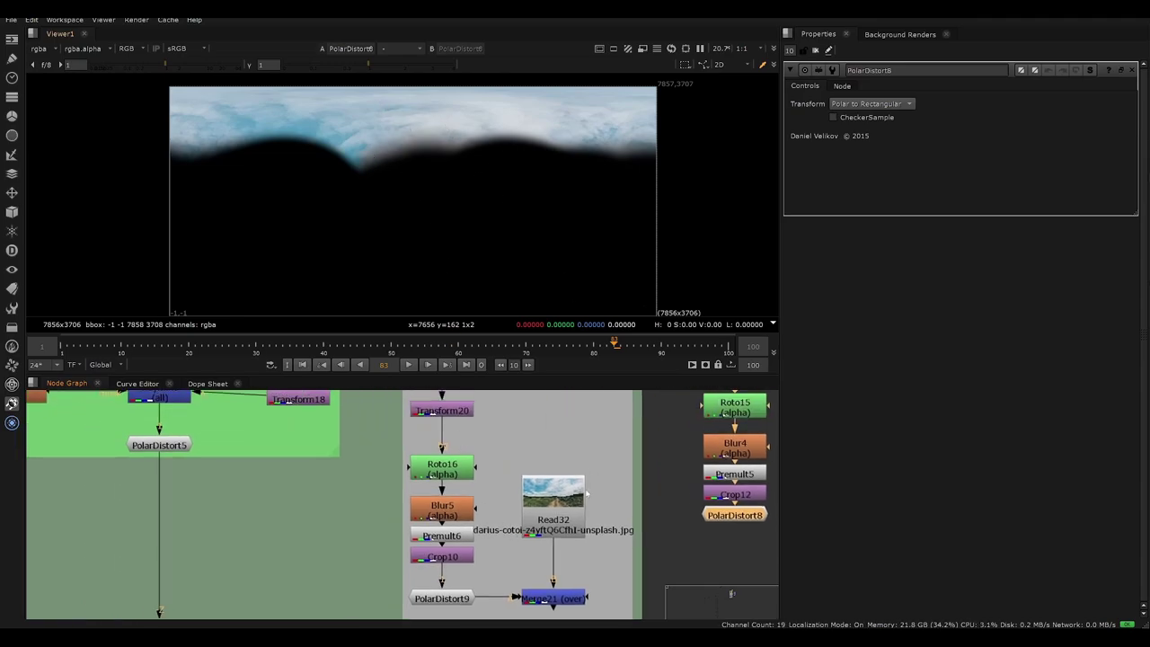
{"action": "middle_click_drag", "start_coordinate": [633, 566], "coordinate": [514, 526]}
{"action": "scroll", "coordinate": [493, 542], "scroll_direction": "up", "scroll_amount": 1}
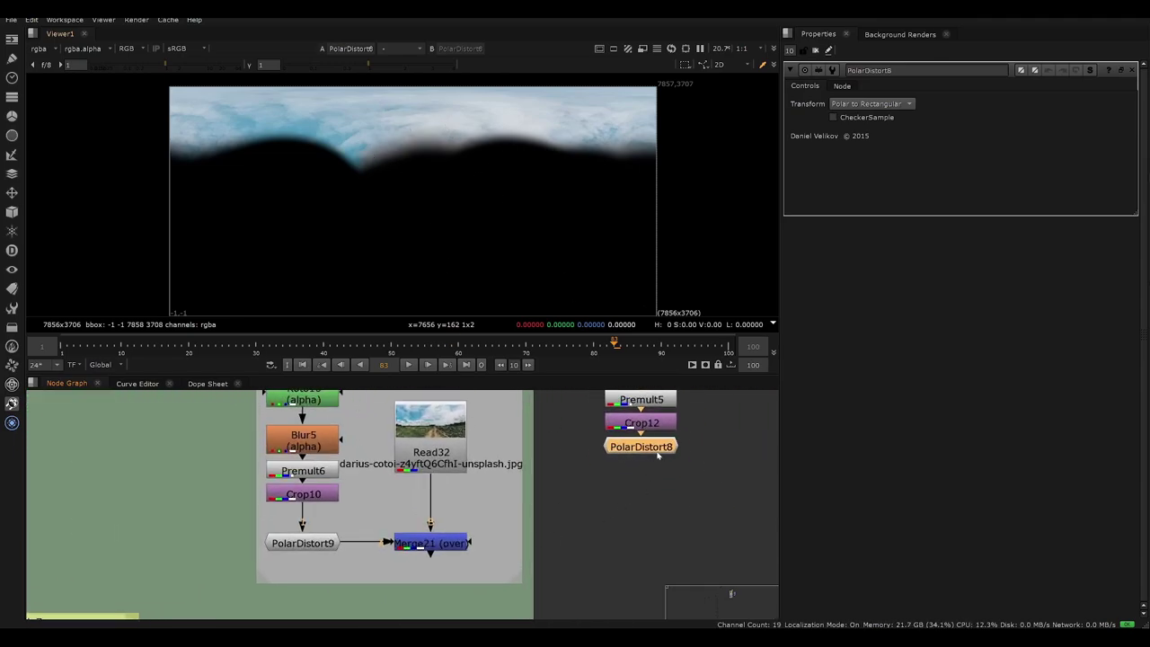
{"action": "middle_click_drag", "start_coordinate": [635, 468], "coordinate": [594, 481]}
{"action": "key", "text": "m"}
{"action": "left_click_drag", "start_coordinate": [696, 460], "coordinate": [543, 553]}
{"action": "left_click", "coordinate": [523, 552]}
{"action": "key", "text": "d"}
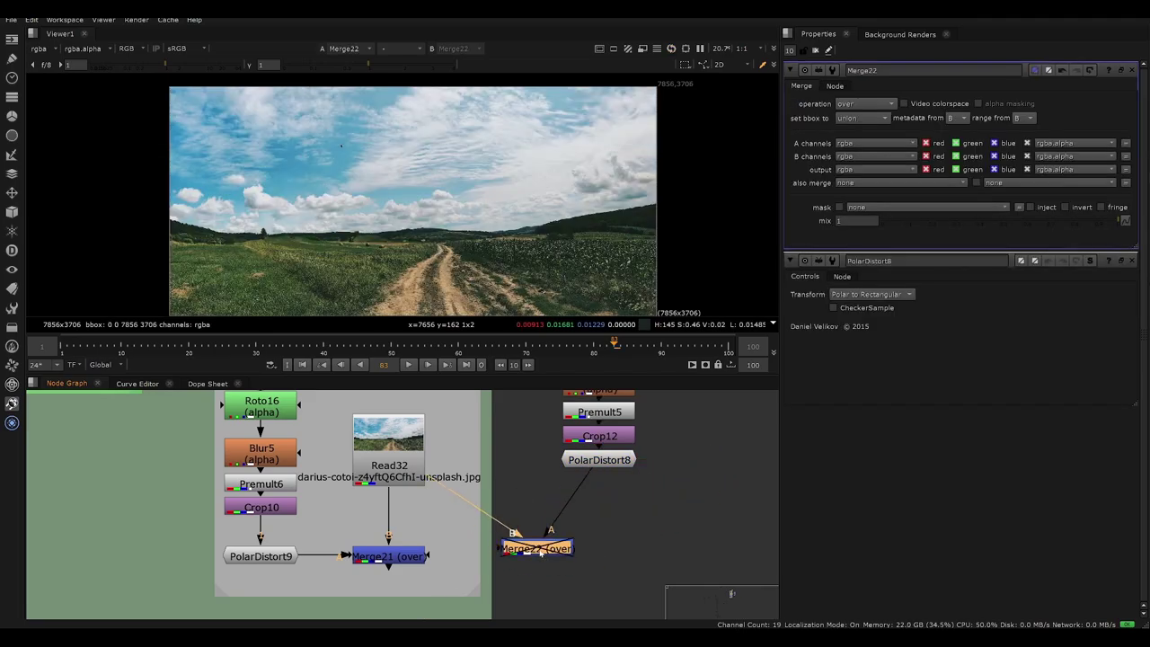
{"action": "key", "text": "d"}
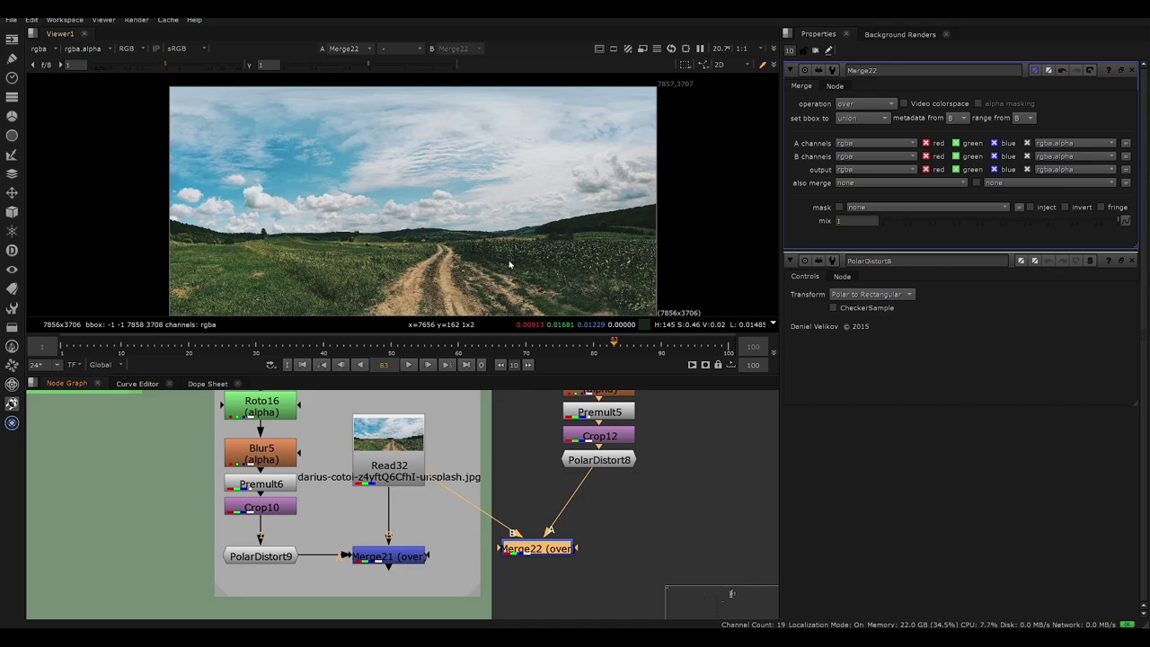
Step: Examine the merged panorama up close and compare its node chain with the Polar Distort Patch
{"action": "scroll", "coordinate": [490, 490], "scroll_direction": "down", "scroll_amount": 3}
{"action": "middle_click_drag", "start_coordinate": [489, 490], "coordinate": [583, 488]}
{"action": "middle_click_drag", "start_coordinate": [247, 397], "coordinate": [235, 447]}
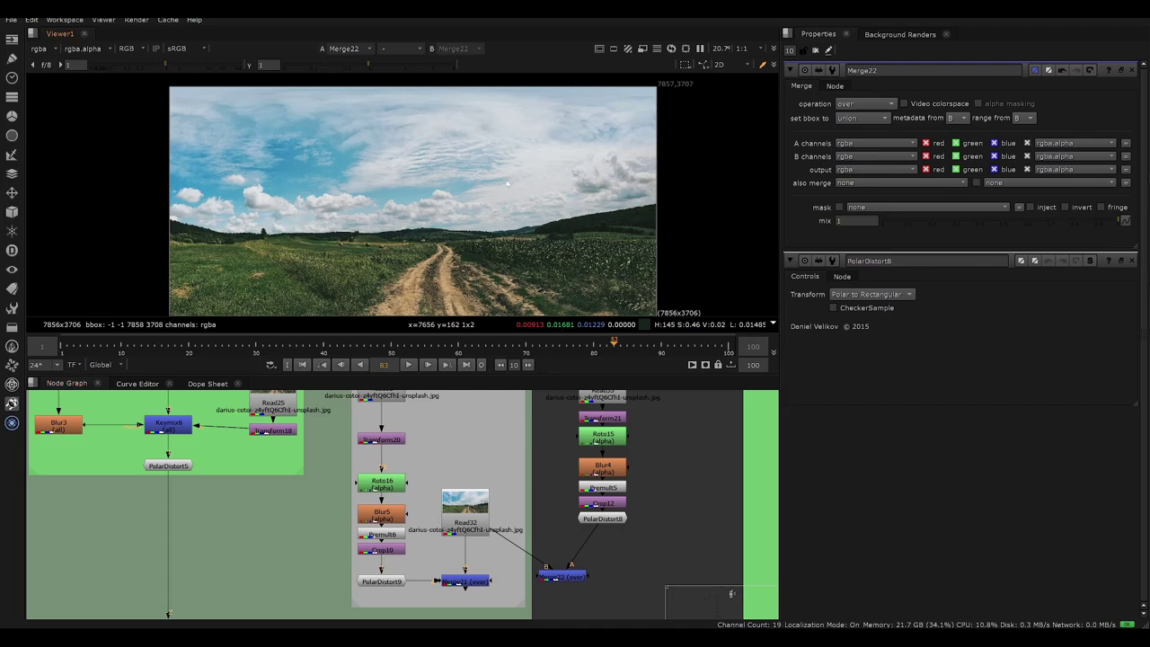
{"action": "scroll", "coordinate": [440, 283], "scroll_direction": "up", "scroll_amount": 6}
{"action": "scroll", "coordinate": [467, 212], "scroll_direction": "down", "scroll_amount": 3}
{"action": "middle_click_drag", "start_coordinate": [231, 449], "coordinate": [297, 541]}
{"action": "key", "text": "f"}
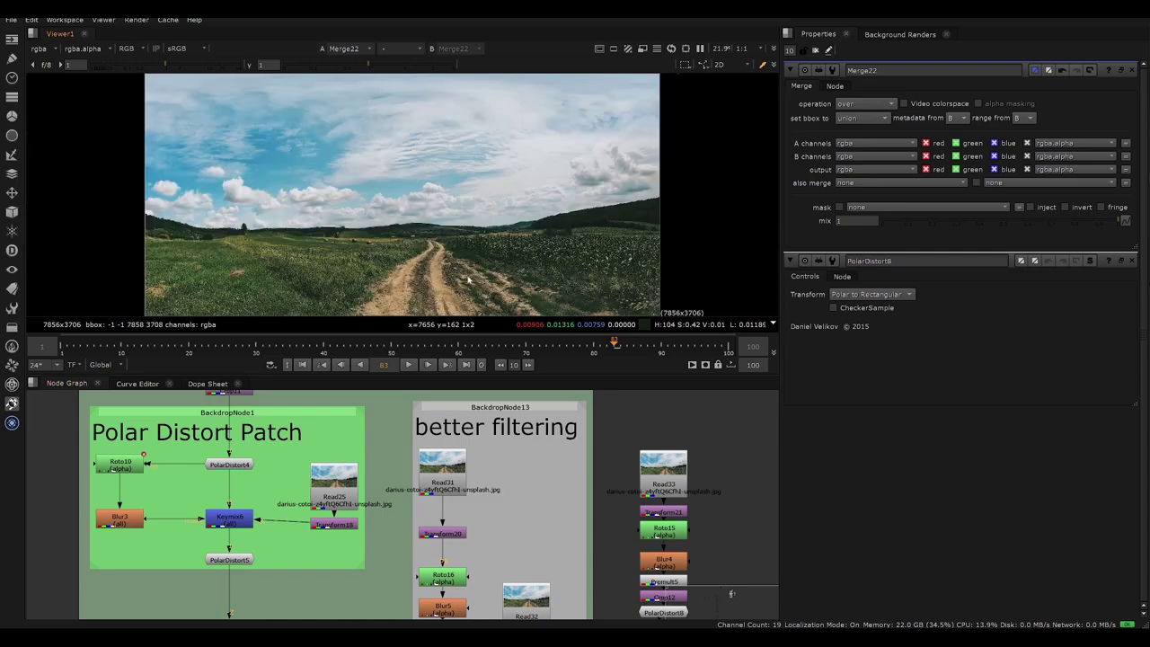
Step: Review the PolarDistort4, Keymix6 and PolarDistort5 chain in the Polar Distort Patch group at full size
{"action": "middle_click_drag", "start_coordinate": [591, 588], "coordinate": [505, 513]}
{"action": "scroll", "coordinate": [487, 568], "scroll_direction": "down", "scroll_amount": 1}
{"action": "middle_click_drag", "start_coordinate": [487, 568], "coordinate": [555, 529]}
{"action": "key", "text": "space"}
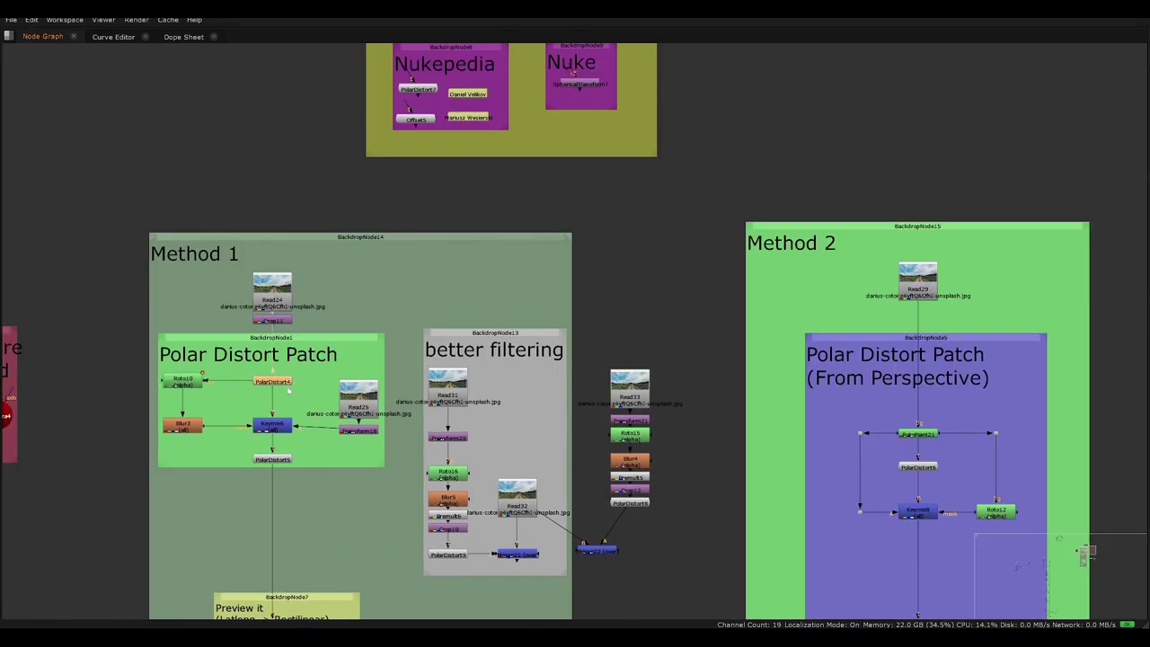
{"action": "left_click", "coordinate": [282, 426]}
{"action": "left_click", "coordinate": [282, 460]}
{"action": "middle_click_drag", "start_coordinate": [349, 486], "coordinate": [258, 470]}
Step: Delete the copied node chain, from Read33 to its Merge, beside the better filtering group
{"action": "left_click_drag", "start_coordinate": [606, 324], "coordinate": [485, 534]}
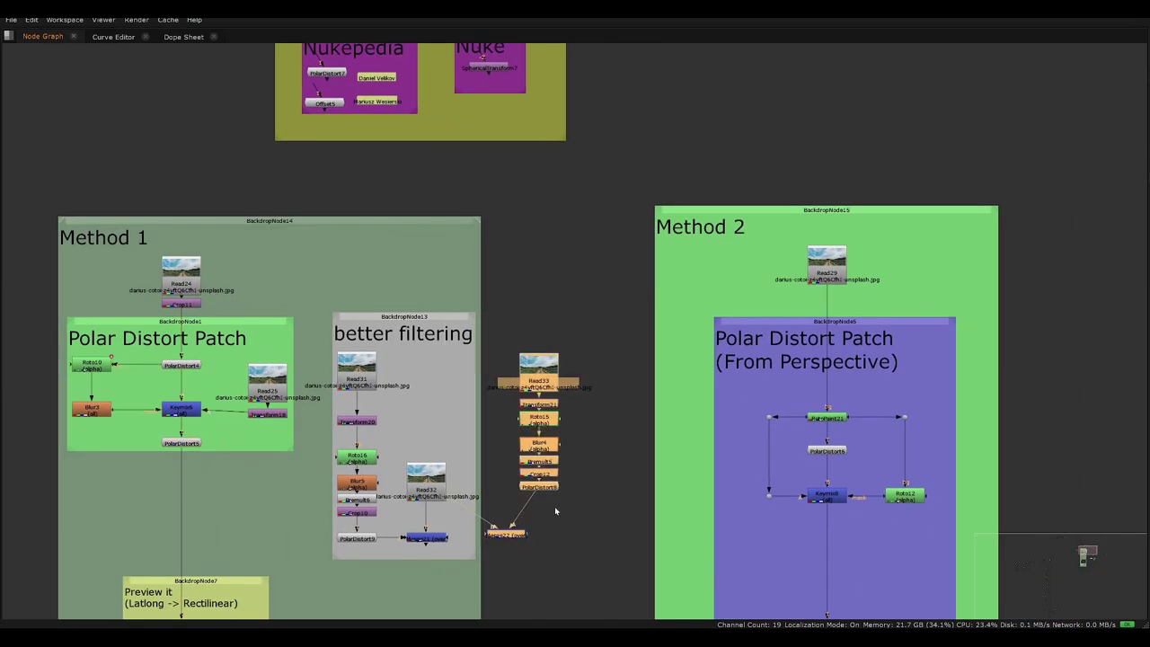
{"action": "scroll", "coordinate": [445, 500], "scroll_direction": "up", "scroll_amount": 3}
{"action": "left_click_drag", "start_coordinate": [387, 330], "coordinate": [255, 566]}
{"action": "left_click_drag", "start_coordinate": [696, 197], "coordinate": [502, 550]}
{"action": "middle_click_drag", "start_coordinate": [508, 506], "coordinate": [644, 451]}
{"action": "scroll", "coordinate": [551, 457], "scroll_direction": "down", "scroll_amount": 5}
{"action": "key", "text": "Delete"}
{"action": "scroll", "coordinate": [409, 504], "scroll_direction": "up", "scroll_amount": 2}
{"action": "middle_click_drag", "start_coordinate": [409, 504], "coordinate": [482, 465]}
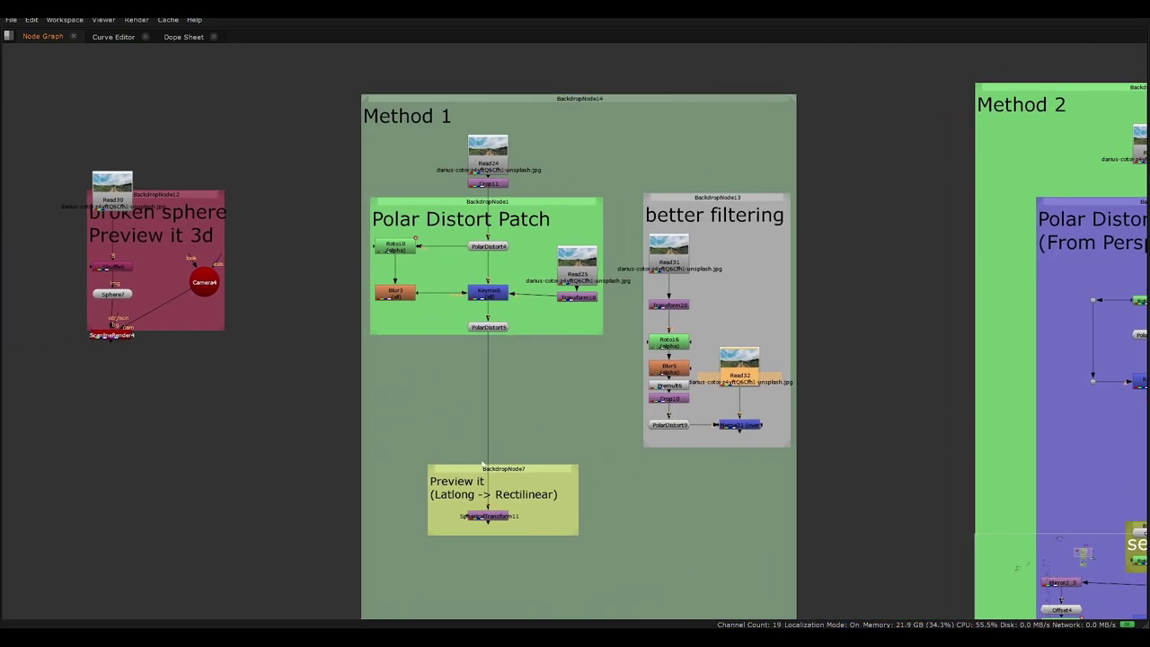
Step: View SphericalTransform11 in the Preview it group and open its properties
{"action": "key", "text": "space"}
{"action": "scroll", "coordinate": [488, 499], "scroll_direction": "up", "scroll_amount": 2}
{"action": "left_click", "coordinate": [486, 528]}
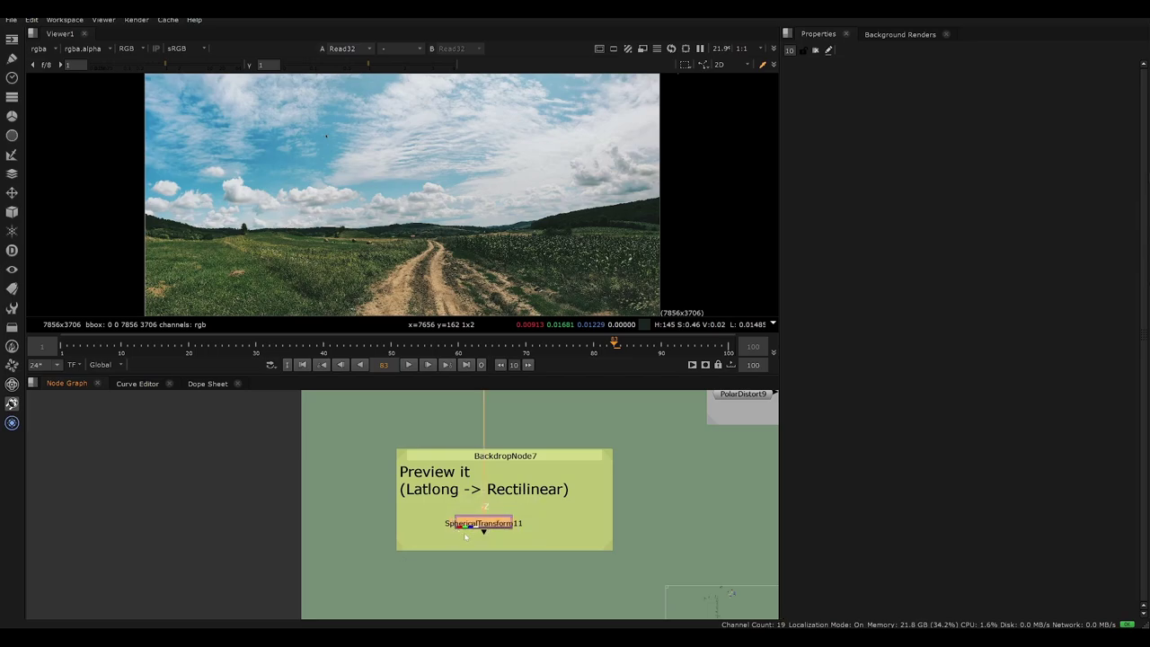
{"action": "key", "text": "1"}
{"action": "middle_click_drag", "start_coordinate": [503, 505], "coordinate": [464, 552]}
{"action": "double_click", "coordinate": [467, 571]}
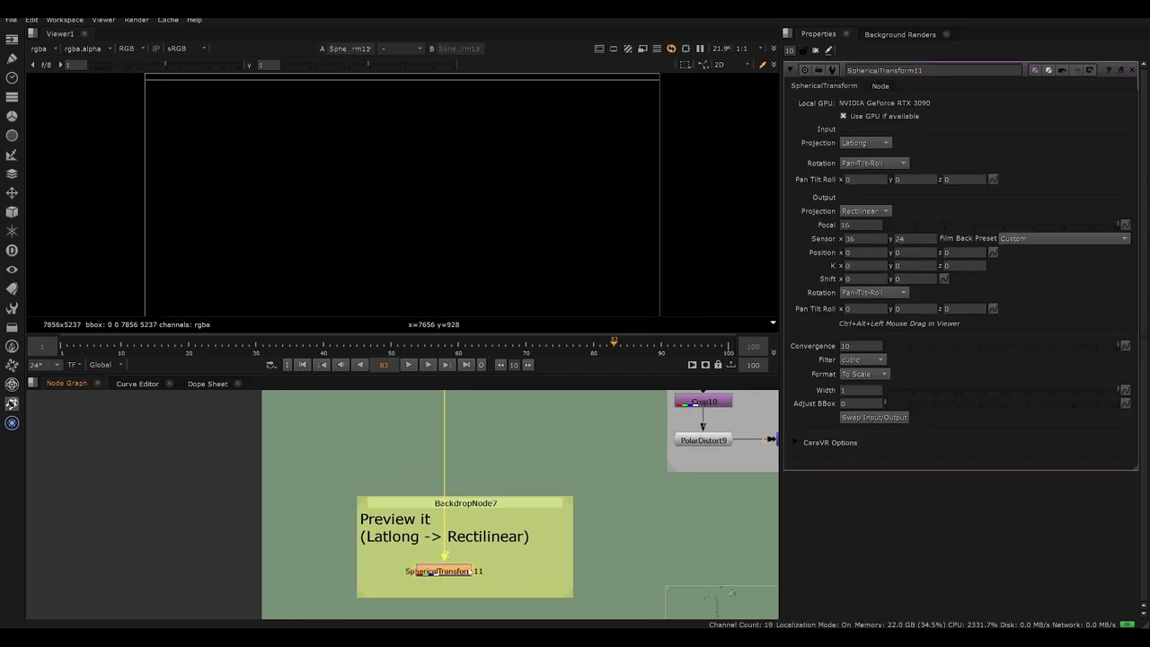
Step: Add a SphericalTransform node beside the Preview it group, connect its input to PolarDistort5 and view it
{"action": "middle_click_drag", "start_coordinate": [540, 516], "coordinate": [496, 459]}
{"action": "left_click", "coordinate": [579, 503]}
{"action": "key", "text": "Tab"}
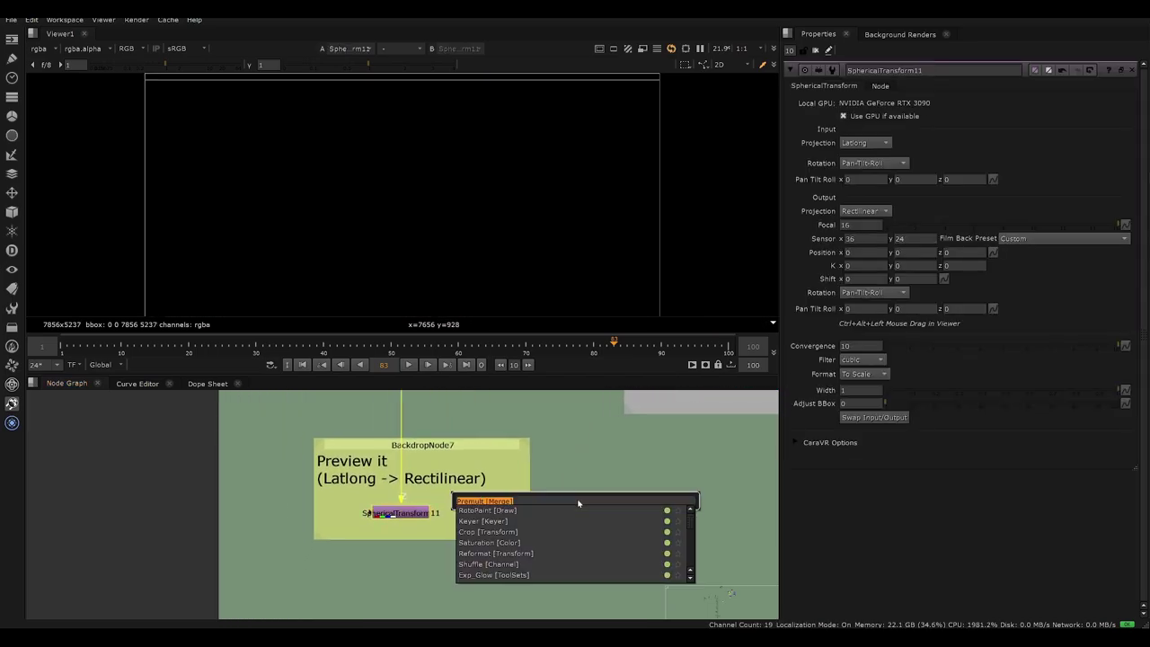
{"action": "type", "text": "spheric"}
{"action": "key", "text": "Return"}
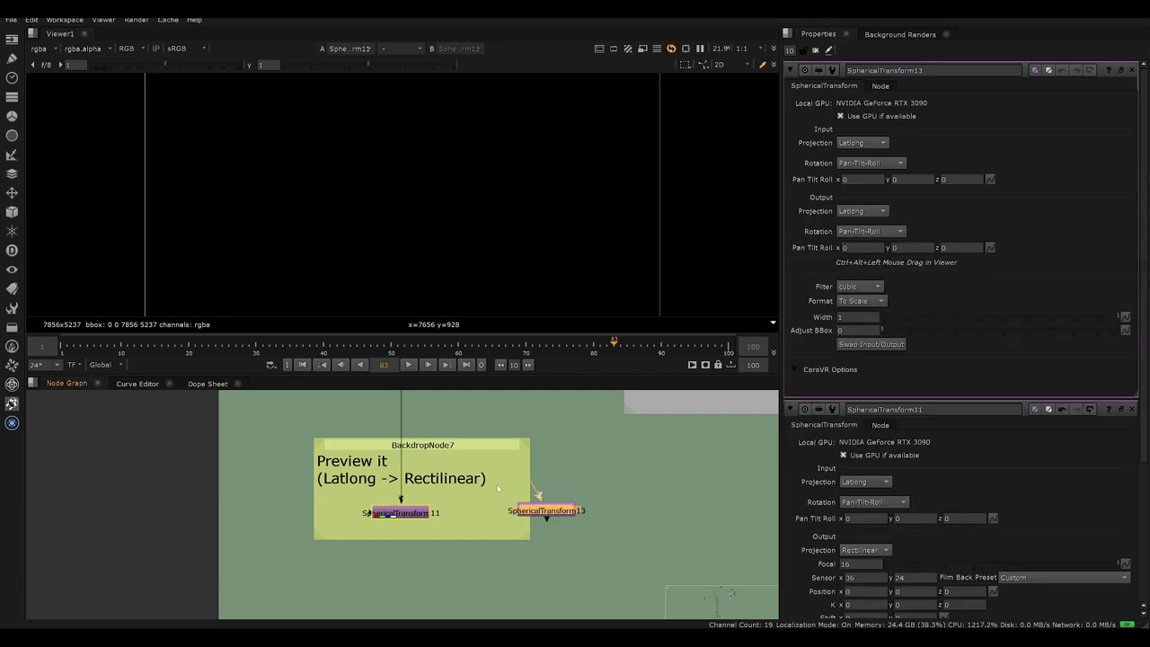
{"action": "middle_click_drag", "start_coordinate": [537, 482], "coordinate": [513, 550]}
{"action": "scroll", "coordinate": [512, 547], "scroll_direction": "down", "scroll_amount": 2}
{"action": "left_click_drag", "start_coordinate": [513, 548], "coordinate": [417, 432]}
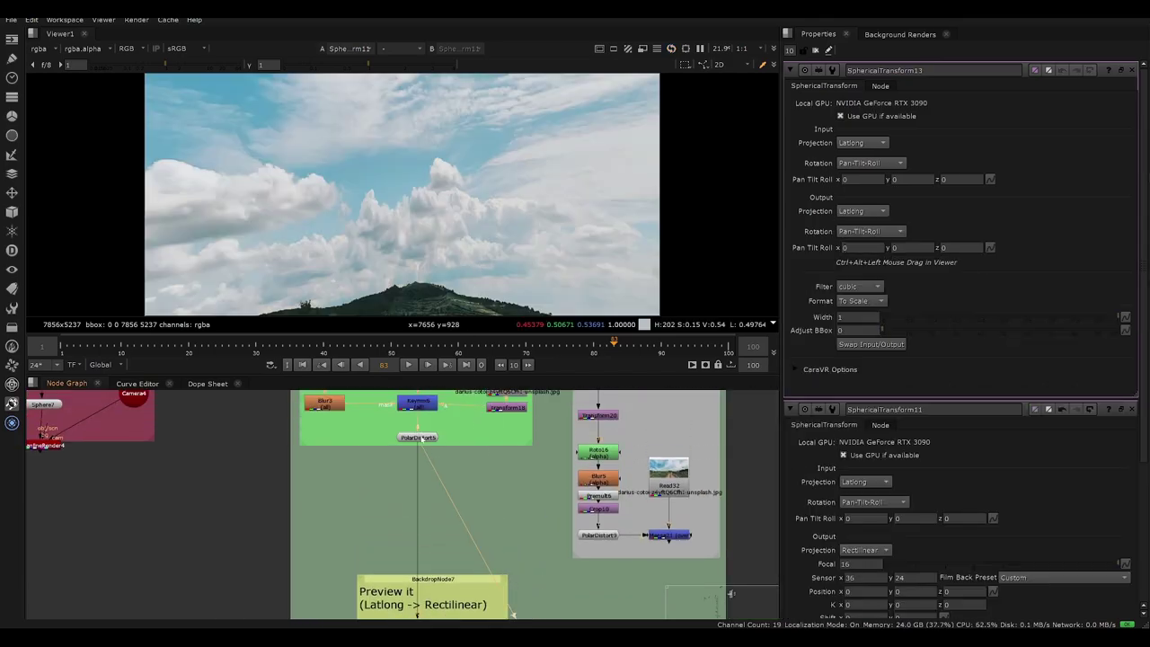
{"action": "middle_click_drag", "start_coordinate": [508, 593], "coordinate": [502, 500]}
{"action": "key", "text": "1"}
{"action": "scroll", "coordinate": [517, 532], "scroll_direction": "up", "scroll_amount": 3}
{"action": "left_click", "coordinate": [540, 522]}
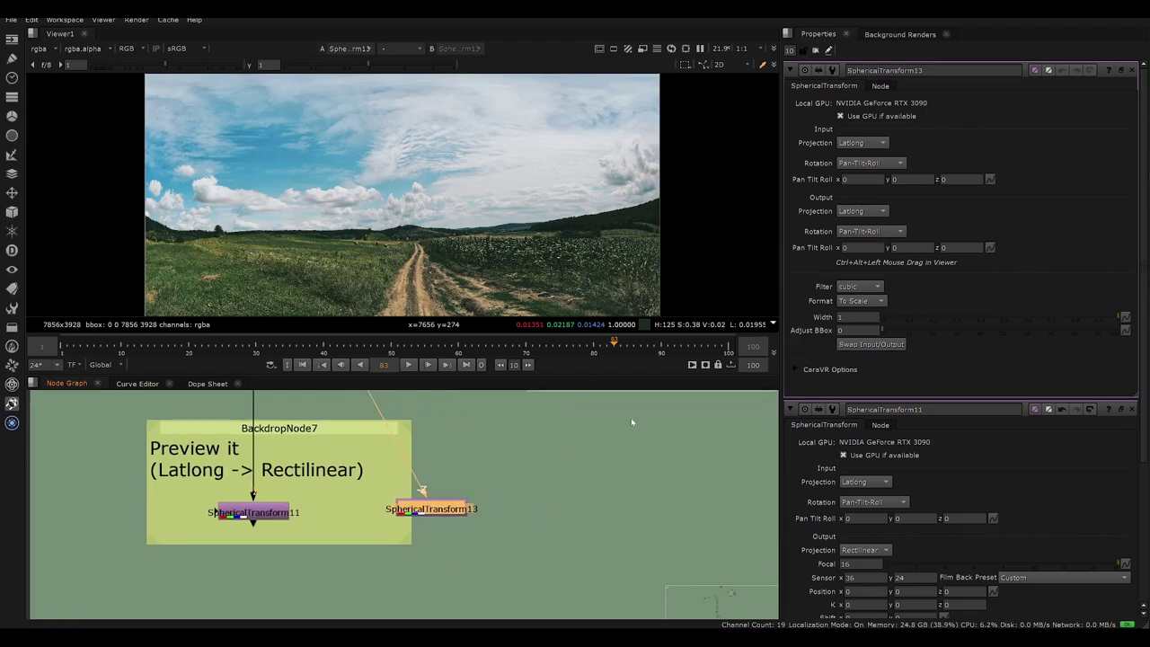
Step: Set the new SphericalTransform's output projection to Rectilinear and move the node slightly away from the Preview it group
{"action": "left_click", "coordinate": [312, 484]}
{"action": "left_click", "coordinate": [865, 211]}
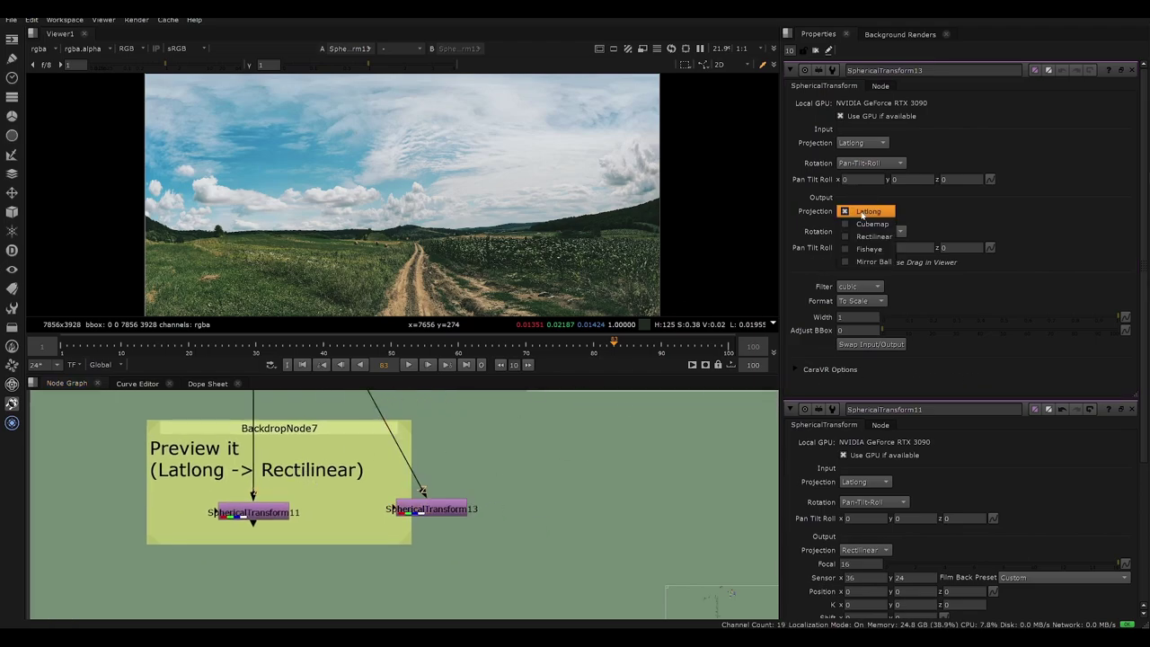
{"action": "left_click", "coordinate": [860, 191]}
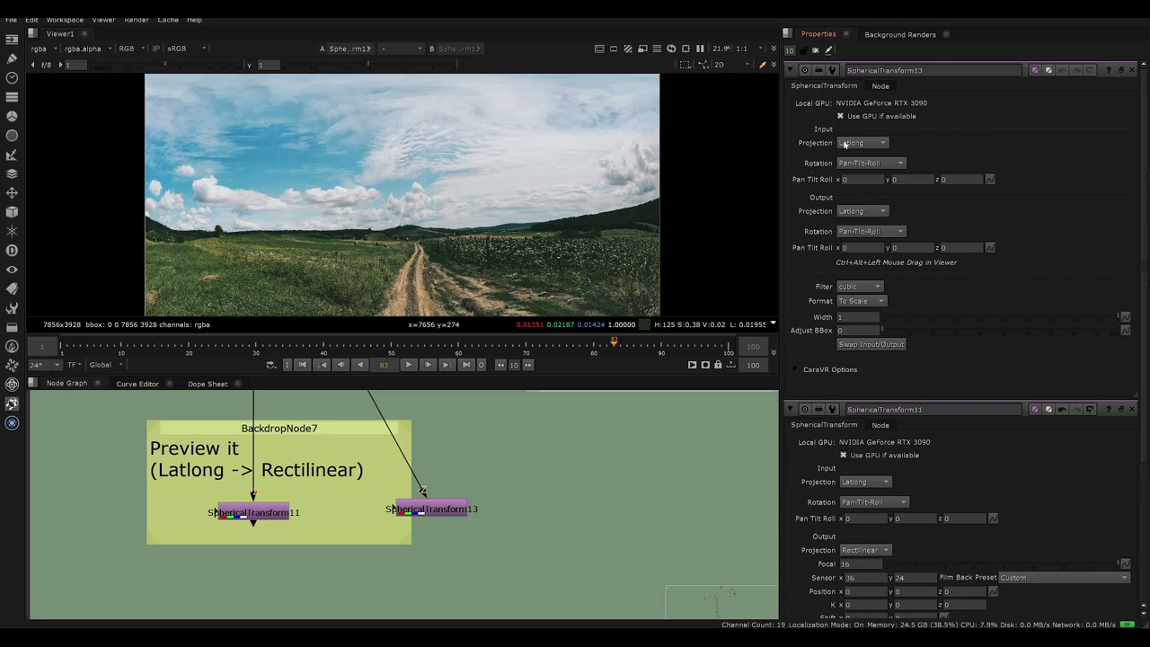
{"action": "left_click", "coordinate": [858, 210]}
{"action": "left_click", "coordinate": [863, 238]}
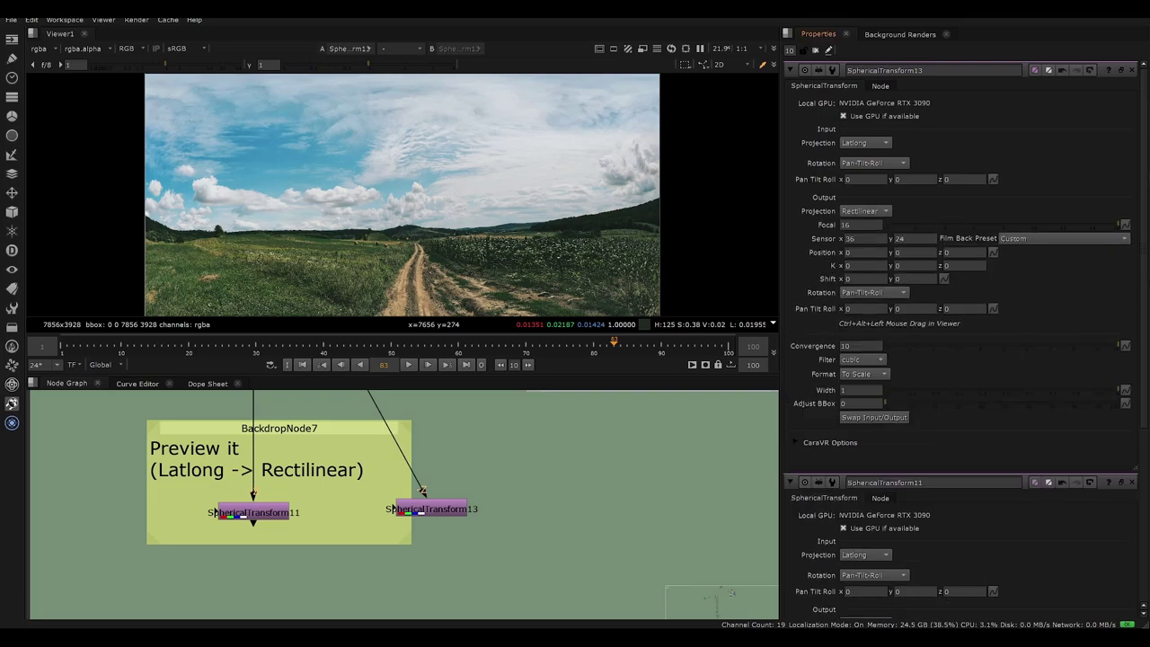
{"action": "left_click", "coordinate": [433, 508]}
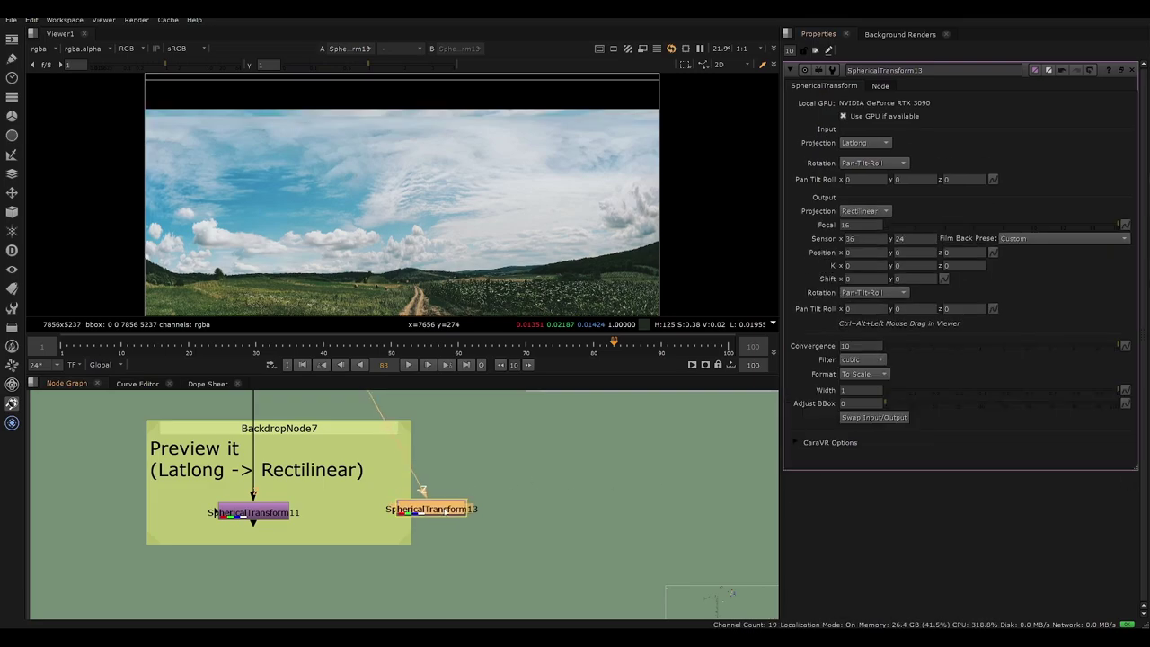
{"action": "left_click", "coordinate": [495, 537]}
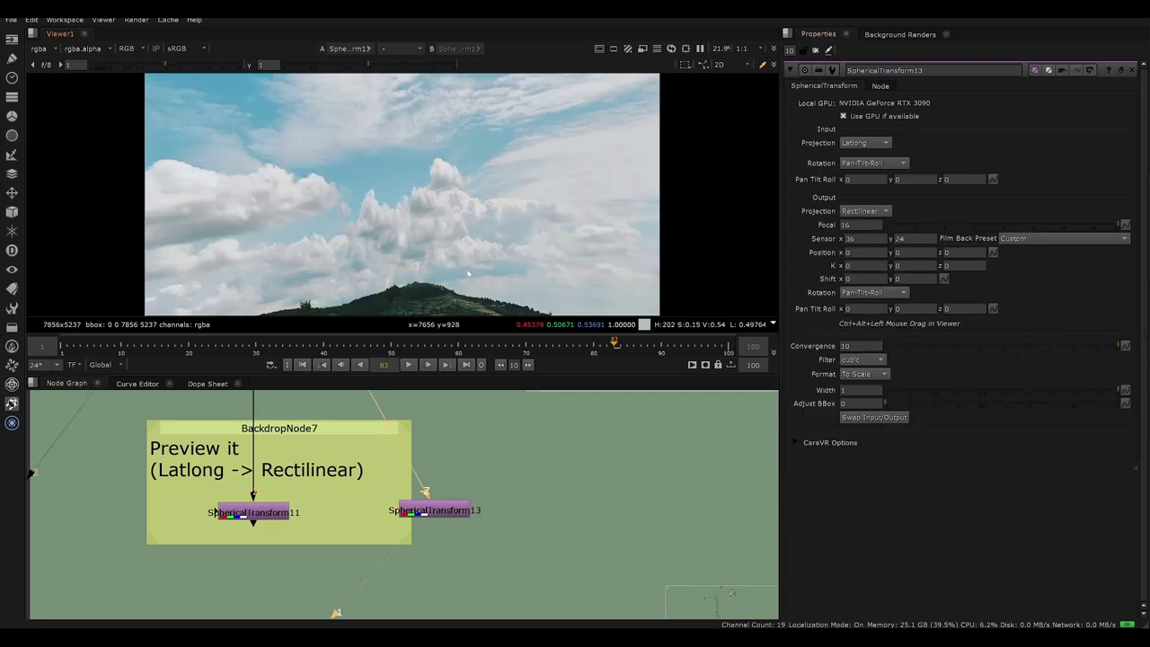
{"action": "left_click_drag", "start_coordinate": [456, 515], "coordinate": [489, 508]}
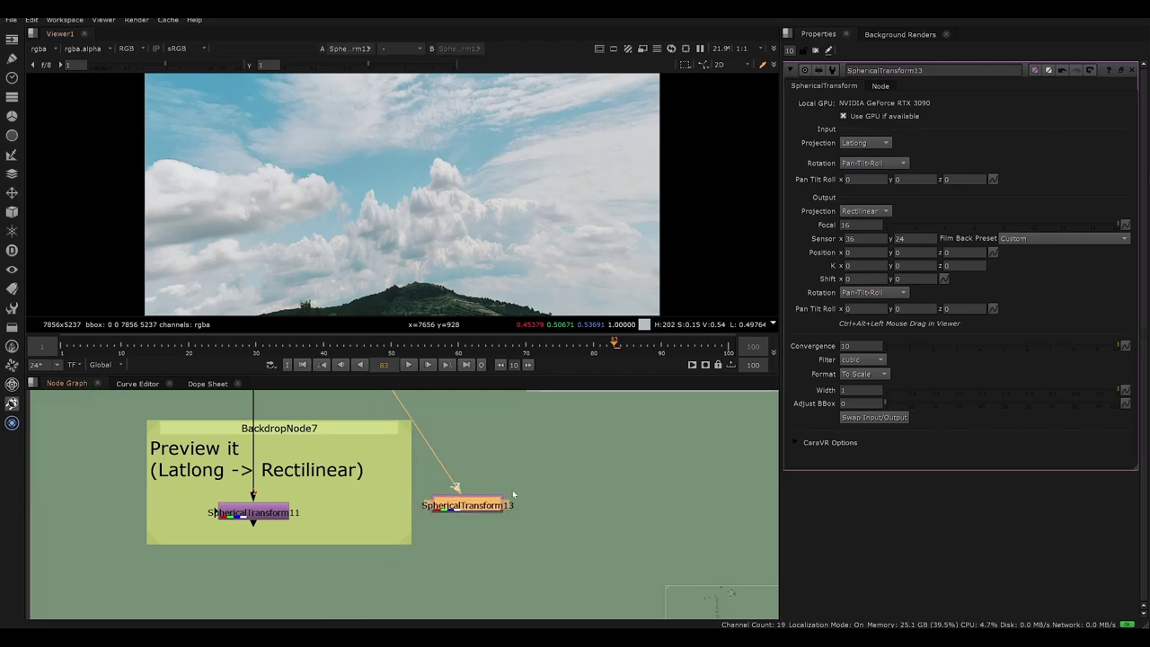
Step: Review the Sphere7, Camera4 and ScanlineRender4 setup in the broken sphere 3D preview group
{"action": "scroll", "coordinate": [513, 495], "scroll_direction": "down", "scroll_amount": 5}
{"action": "middle_click_drag", "start_coordinate": [414, 513], "coordinate": [563, 611]}
{"action": "scroll", "coordinate": [354, 488], "scroll_direction": "up", "scroll_amount": 3}
{"action": "left_click", "coordinate": [325, 439]}
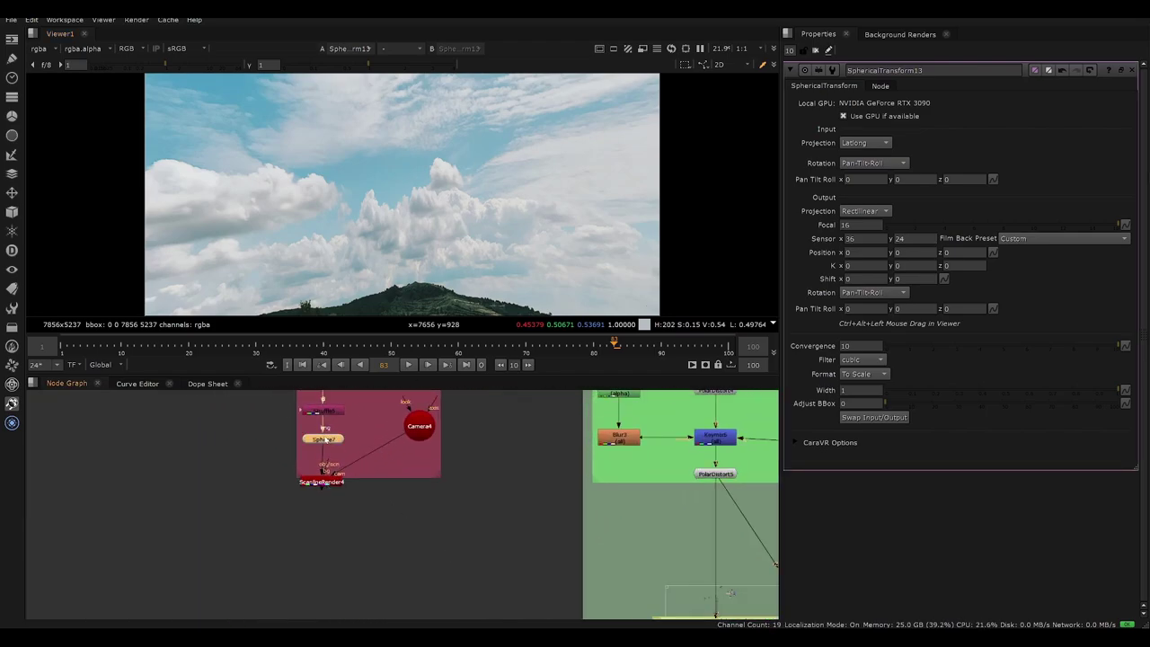
{"action": "left_click_drag", "start_coordinate": [329, 483], "coordinate": [331, 488]}
{"action": "left_click_drag", "start_coordinate": [428, 427], "coordinate": [275, 559]}
Step: Set the output focal length of SphericalTransform13 to 6
{"action": "middle_click_drag", "start_coordinate": [654, 545], "coordinate": [297, 336]}
{"action": "scroll", "coordinate": [466, 454], "scroll_direction": "up", "scroll_amount": 3}
{"action": "left_click", "coordinate": [514, 457]}
{"action": "left_click", "coordinate": [509, 469]}
{"action": "scroll", "coordinate": [509, 468], "scroll_direction": "up", "scroll_amount": 2}
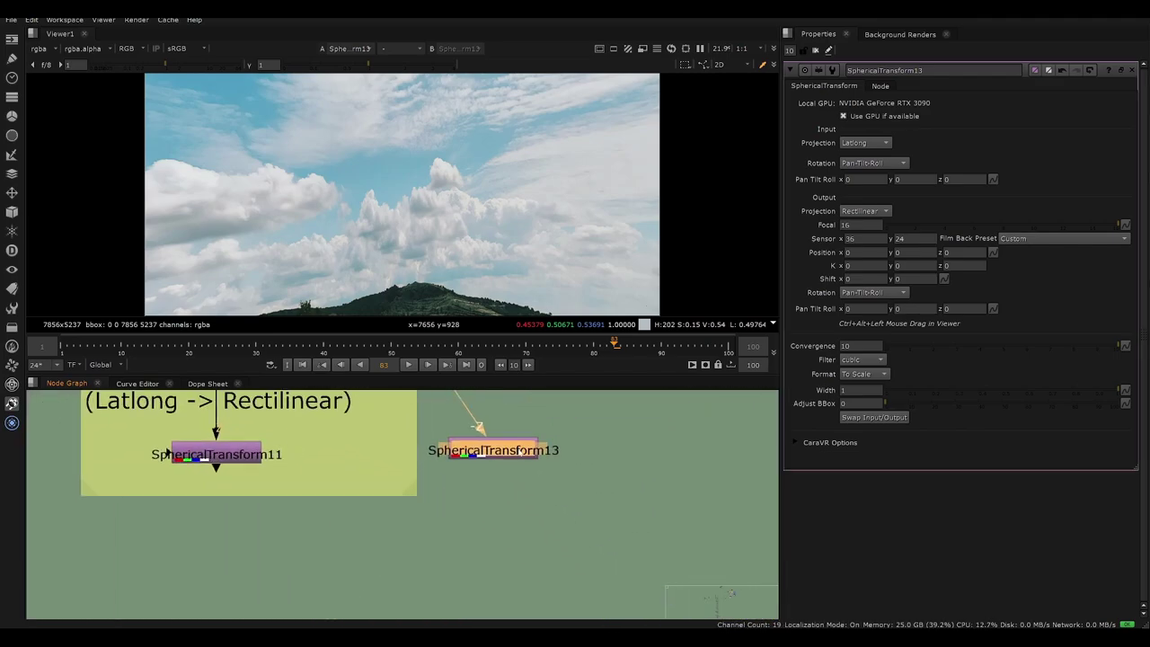
{"action": "double_click", "coordinate": [859, 225]}
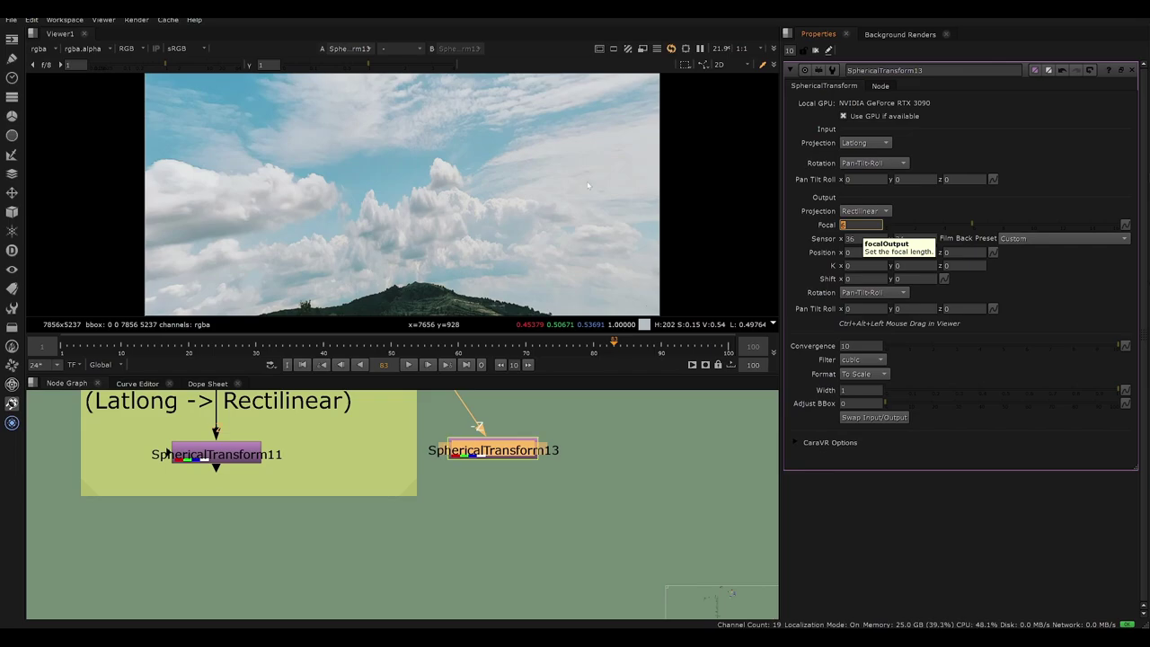
{"action": "left_click_drag", "start_coordinate": [502, 460], "coordinate": [504, 464]}
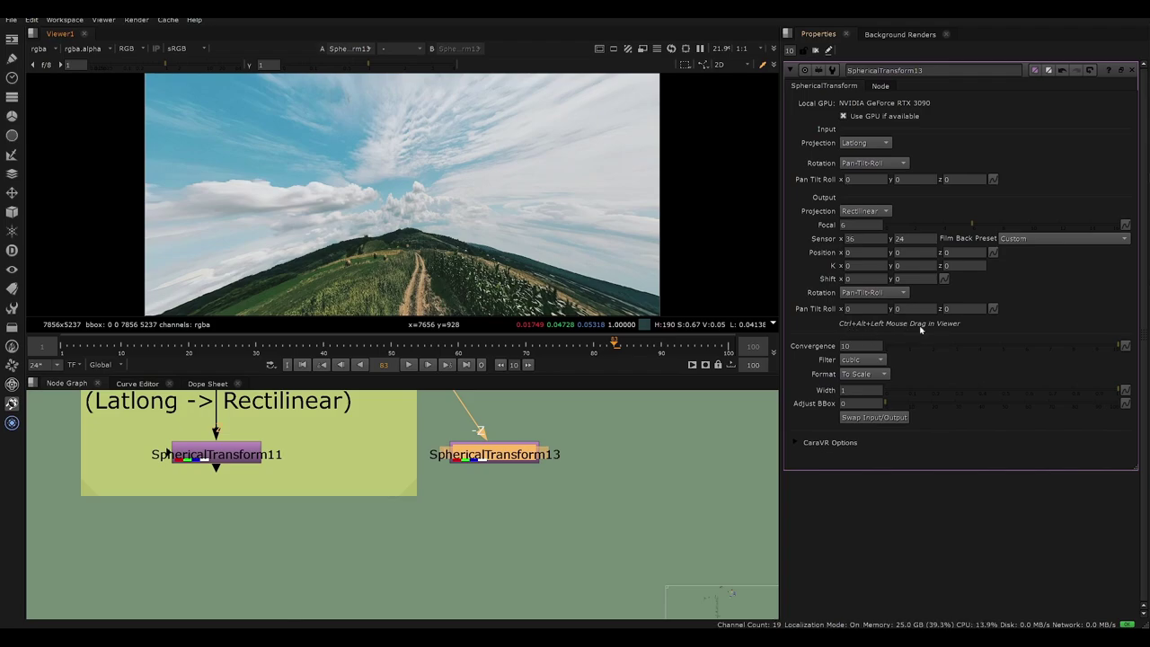
Step: Rotate SphericalTransform13's rectilinear view up toward the patched sky pole and inspect the clouds up close
{"action": "key", "text": "o"}
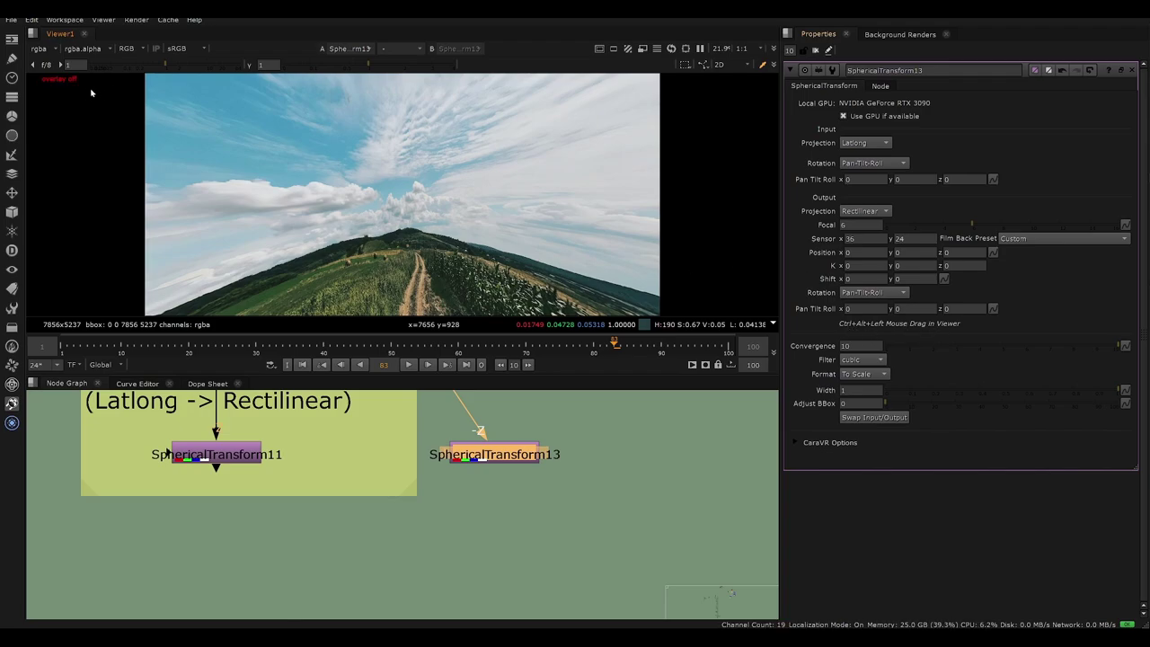
{"action": "key", "text": "o"}
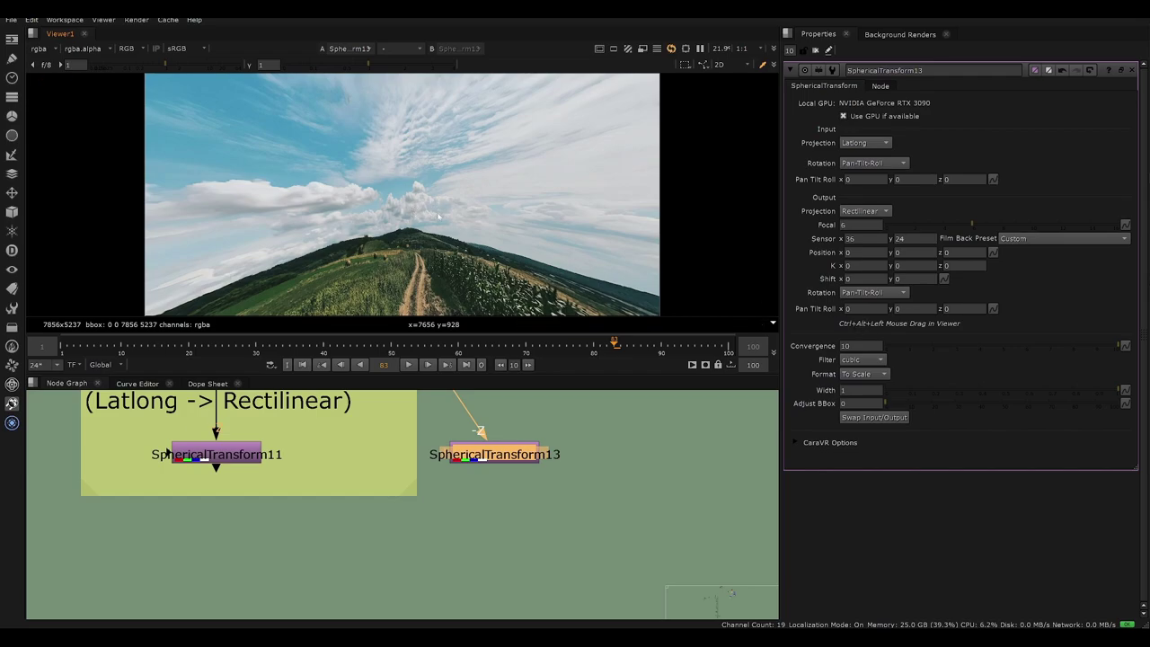
{"action": "left_click_drag", "start_coordinate": [438, 216], "coordinate": [455, 282], "text": "ctrl+alt"}
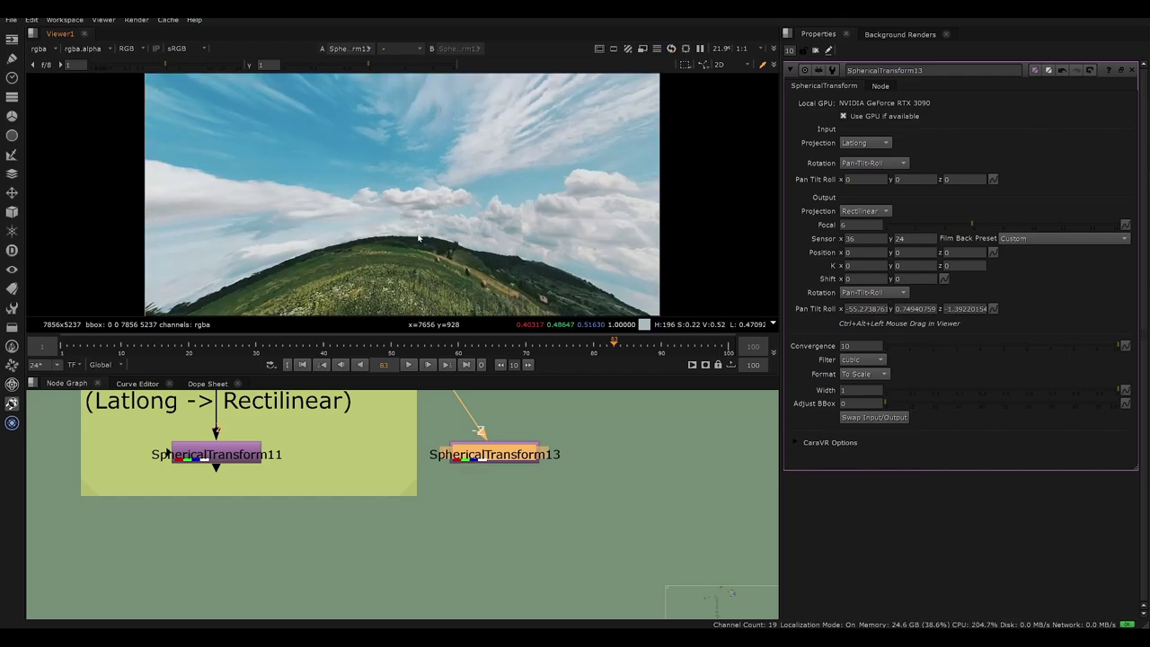
{"action": "left_click_drag", "start_coordinate": [419, 238], "coordinate": [419, 207], "text": "ctrl+alt"}
{"action": "scroll", "coordinate": [428, 167], "scroll_direction": "up", "scroll_amount": 6}
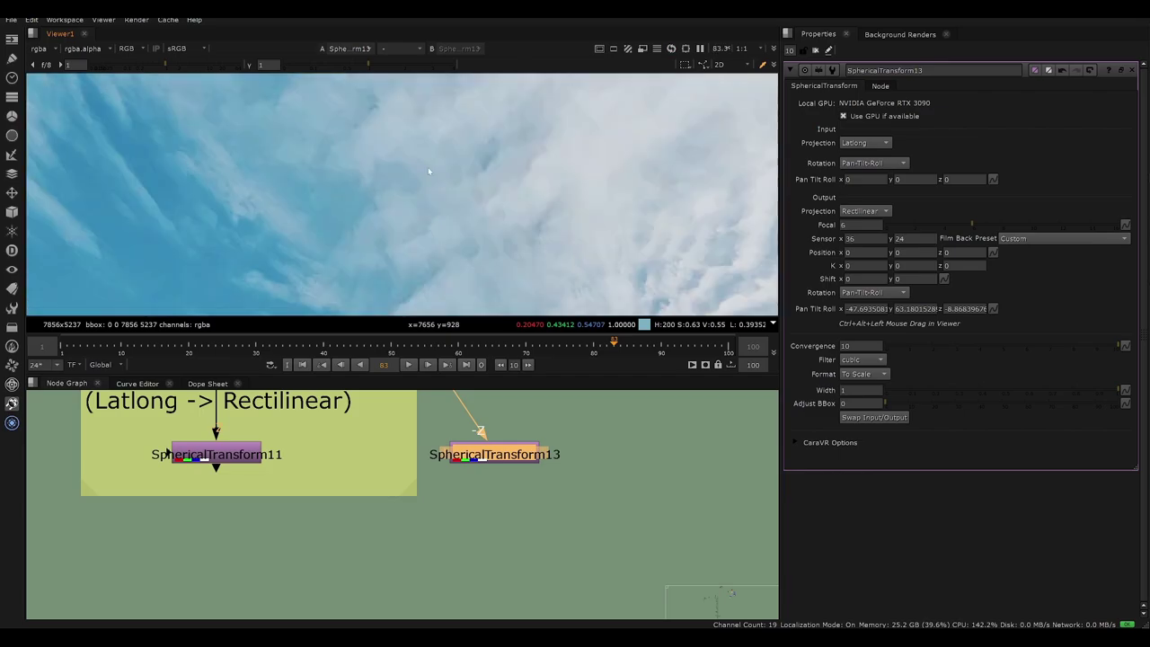
{"action": "middle_click_drag", "start_coordinate": [390, 135], "coordinate": [385, 184]}
{"action": "scroll", "coordinate": [385, 174], "scroll_direction": "down", "scroll_amount": 5}
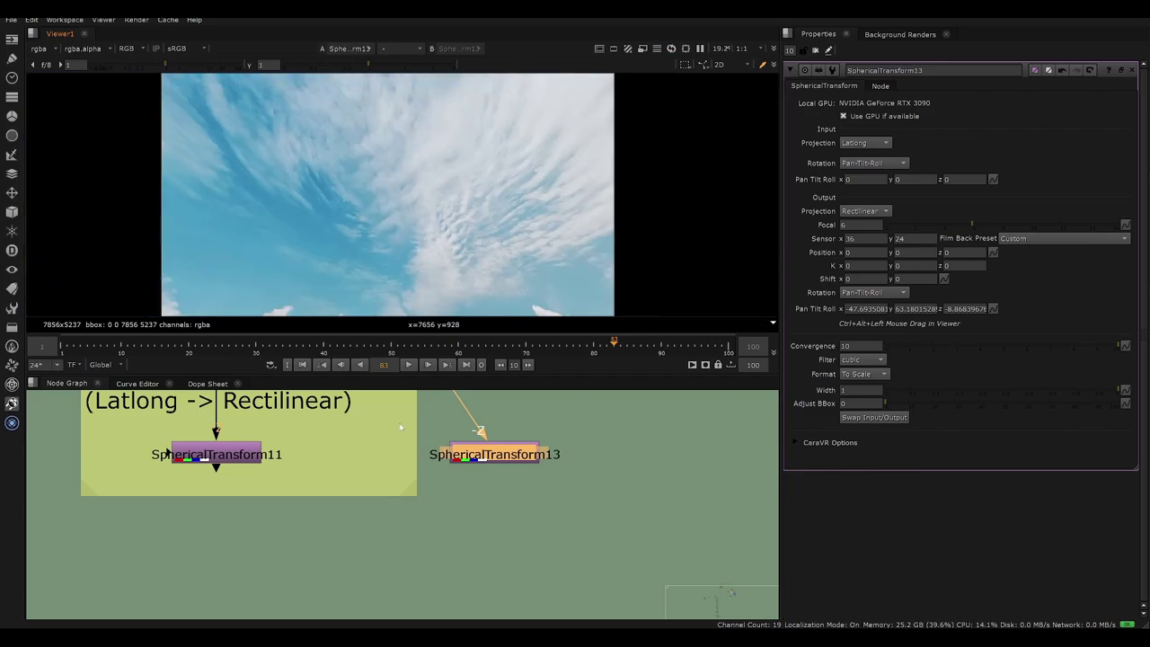
Step: Rotate the SphericalTransform13 view back down toward the hill and dirt road and check the sky above the horizon
{"action": "scroll", "coordinate": [447, 515], "scroll_direction": "down", "scroll_amount": 3}
{"action": "middle_click_drag", "start_coordinate": [448, 519], "coordinate": [400, 581]}
{"action": "middle_click_drag", "start_coordinate": [379, 405], "coordinate": [403, 568]}
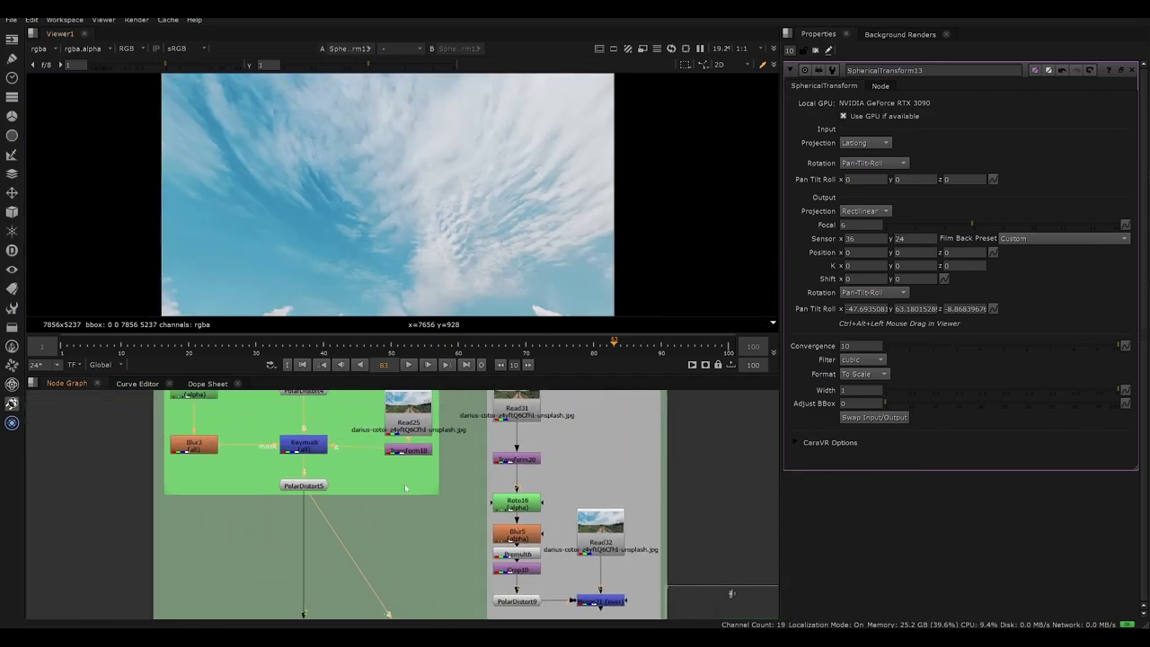
{"action": "middle_click_drag", "start_coordinate": [406, 488], "coordinate": [353, 361]}
{"action": "left_click_drag", "start_coordinate": [437, 256], "coordinate": [461, 269], "text": "ctrl+alt"}
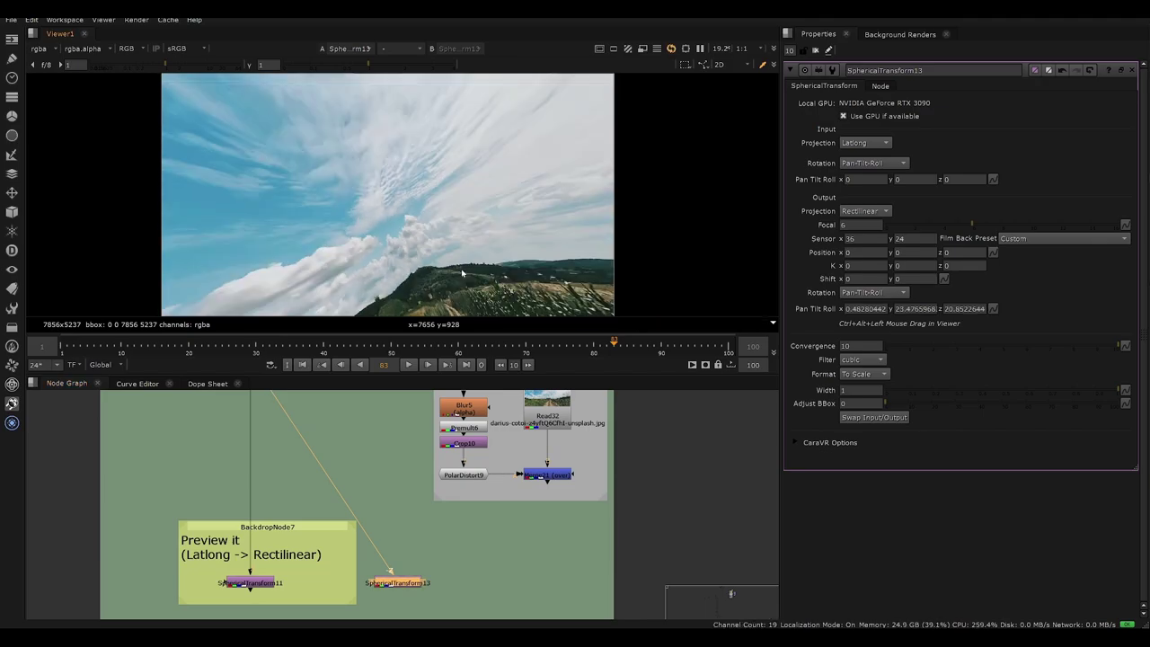
{"action": "middle_click_drag", "start_coordinate": [476, 271], "coordinate": [468, 213]}
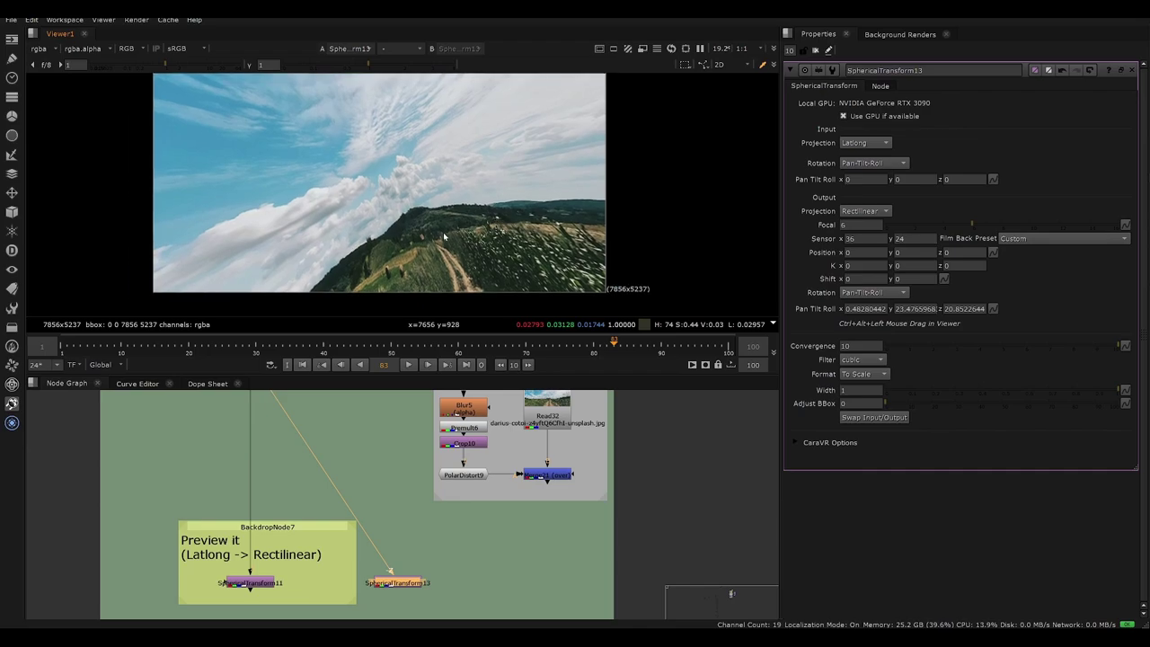
{"action": "middle_click_drag", "start_coordinate": [384, 461], "coordinate": [435, 461]}
Step: Rotate the SphericalTransform13 view around to the vertical seam where the panorama's two edges meet
{"action": "left_click_drag", "start_coordinate": [374, 226], "coordinate": [365, 175], "text": "ctrl+alt"}
{"action": "left_click", "coordinate": [449, 536]}
{"action": "left_click_drag", "start_coordinate": [424, 220], "coordinate": [381, 220], "text": "ctrl+alt"}
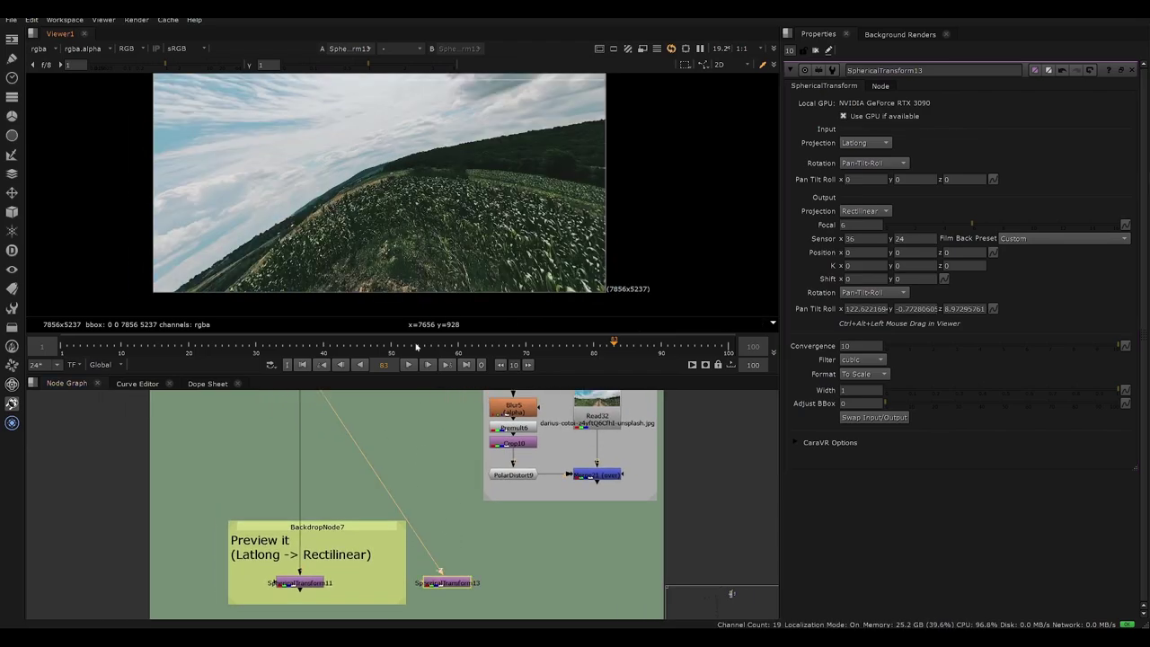
{"action": "scroll", "coordinate": [485, 430], "scroll_direction": "down", "scroll_amount": 2}
{"action": "left_click", "coordinate": [474, 537]}
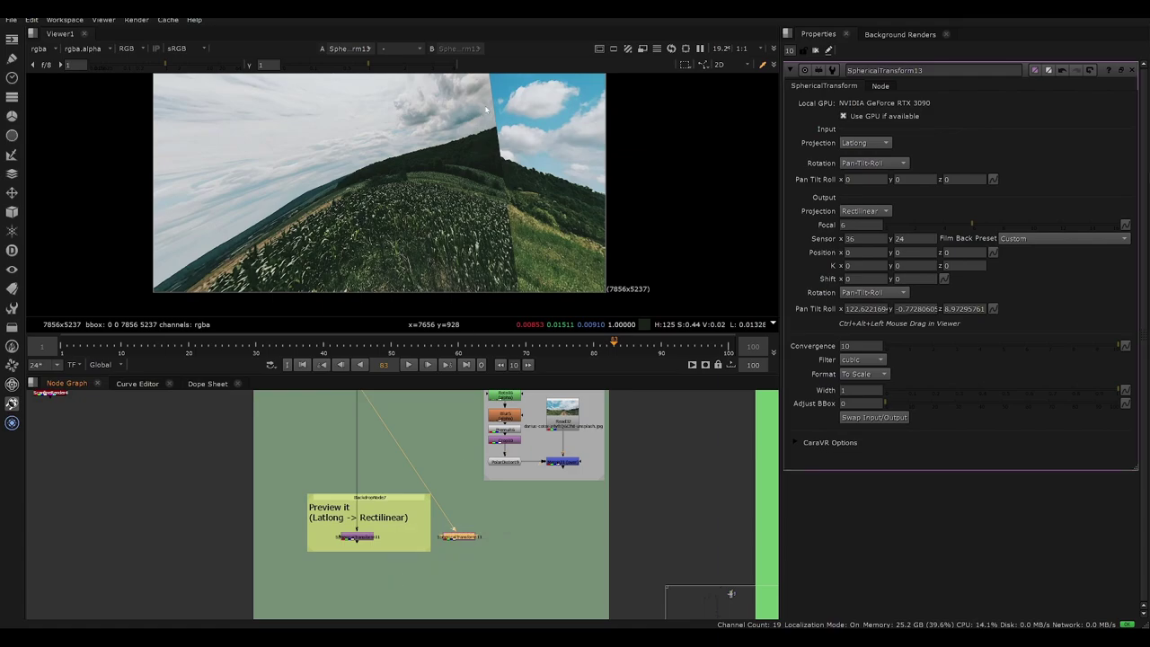
{"action": "left_click", "coordinate": [487, 521]}
{"action": "left_click", "coordinate": [472, 538]}
{"action": "left_click_drag", "start_coordinate": [525, 243], "coordinate": [438, 234], "text": "ctrl+alt"}
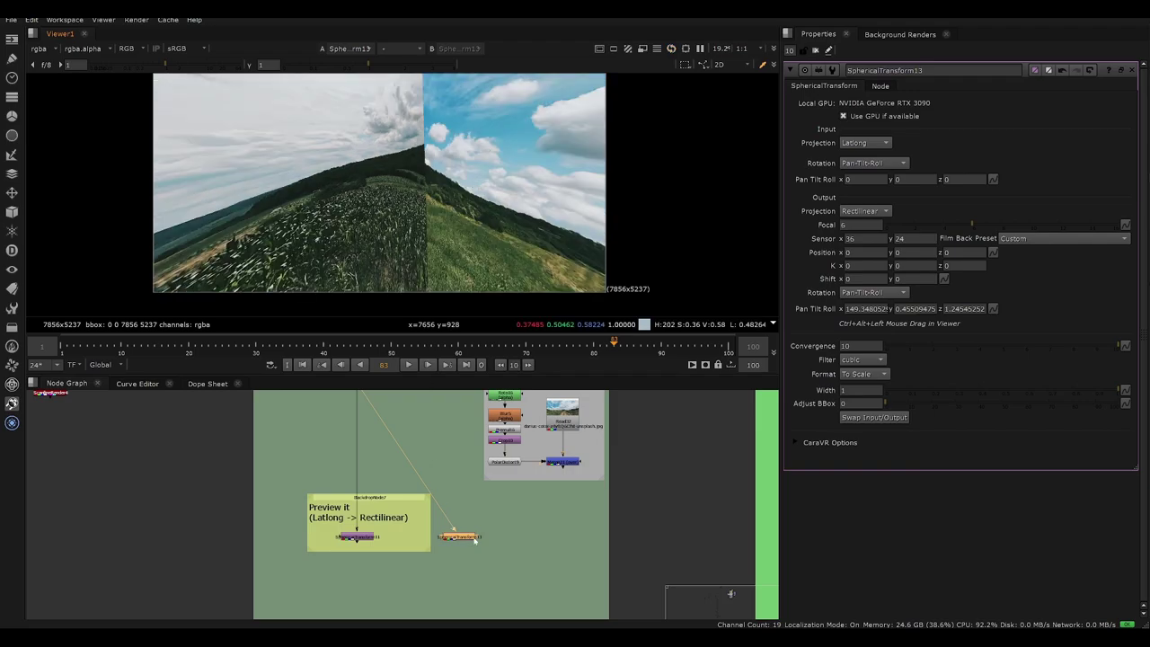
Step: View the outputs of Keymix6 and PolarDistort5 in turn, fitting the PolarDistort5 image to the viewer
{"action": "middle_click_drag", "start_coordinate": [381, 419], "coordinate": [425, 493]}
{"action": "key", "text": "space"}
{"action": "scroll", "coordinate": [395, 442], "scroll_direction": "up", "scroll_amount": 3}
{"action": "left_click", "coordinate": [429, 483]}
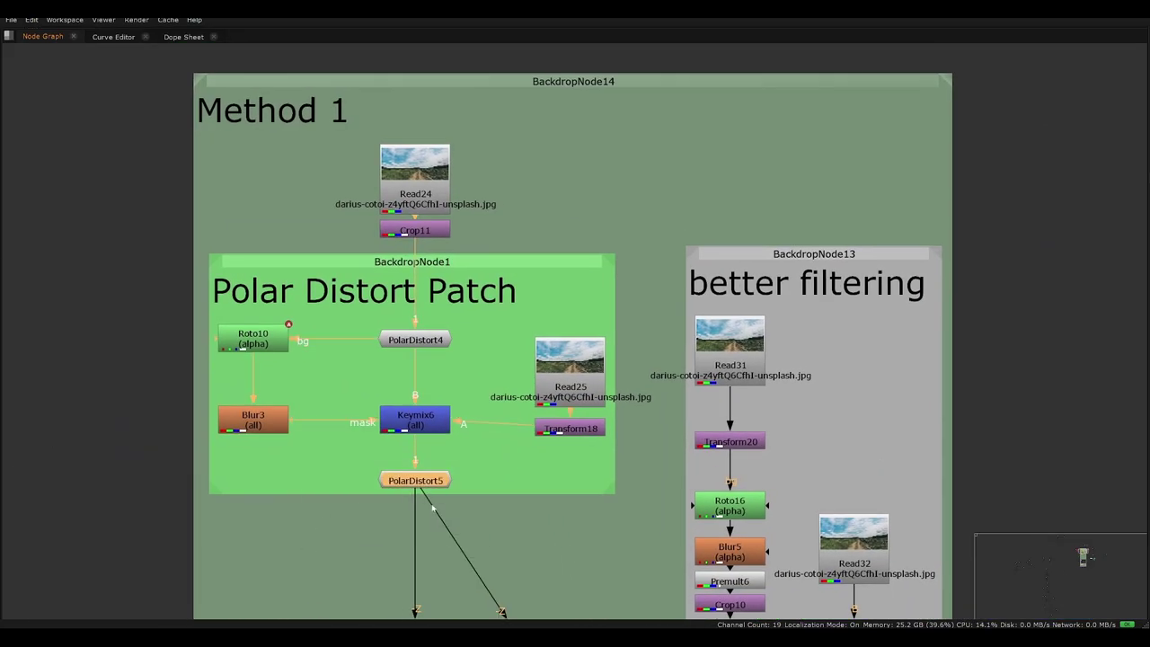
{"action": "left_click", "coordinate": [439, 512]}
{"action": "key", "text": "space"}
{"action": "left_click", "coordinate": [439, 428]}
{"action": "key", "text": "1"}
{"action": "left_click", "coordinate": [442, 437]}
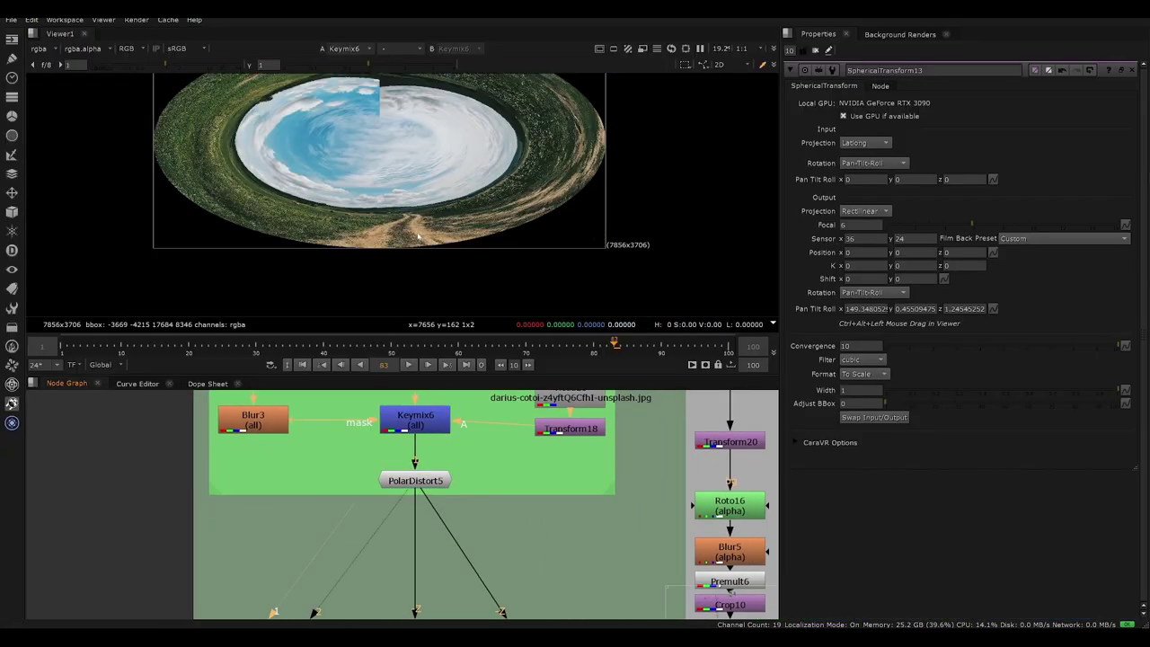
{"action": "left_click", "coordinate": [409, 481]}
{"action": "key", "text": "1"}
{"action": "left_click", "coordinate": [385, 506]}
{"action": "key", "text": "f"}
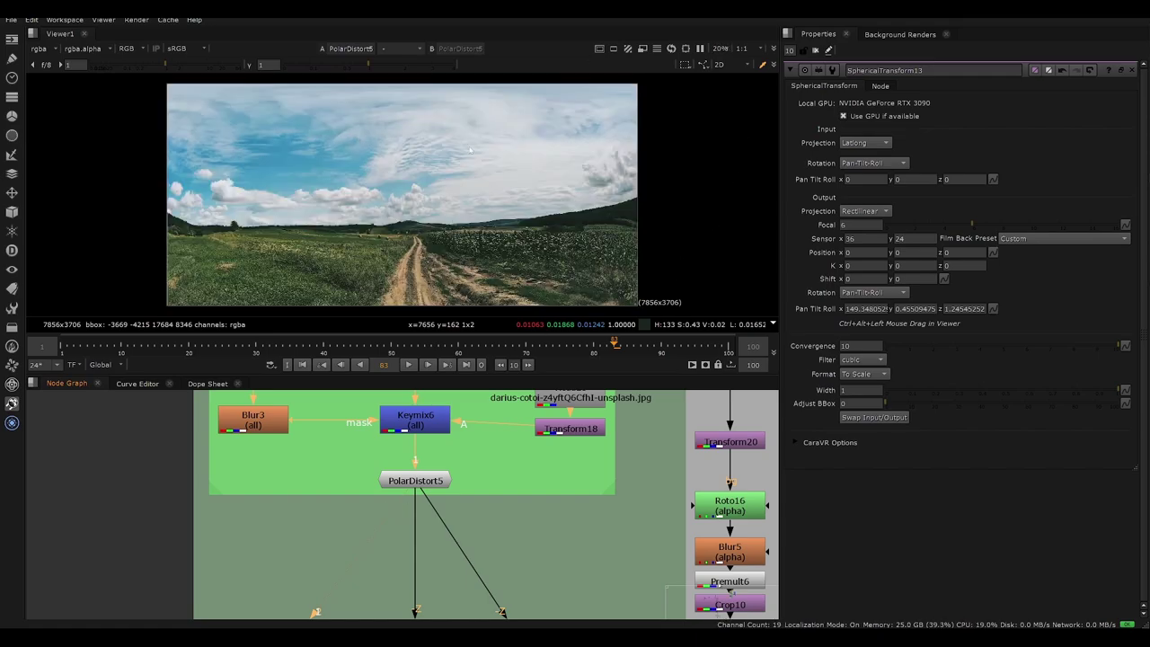
Step: Insert an Offset node directly after PolarDistort5
{"action": "left_click_drag", "start_coordinate": [521, 454], "coordinate": [370, 523]}
{"action": "middle_click_drag", "start_coordinate": [464, 485], "coordinate": [413, 447]}
{"action": "scroll", "coordinate": [435, 482], "scroll_direction": "down", "scroll_amount": 2}
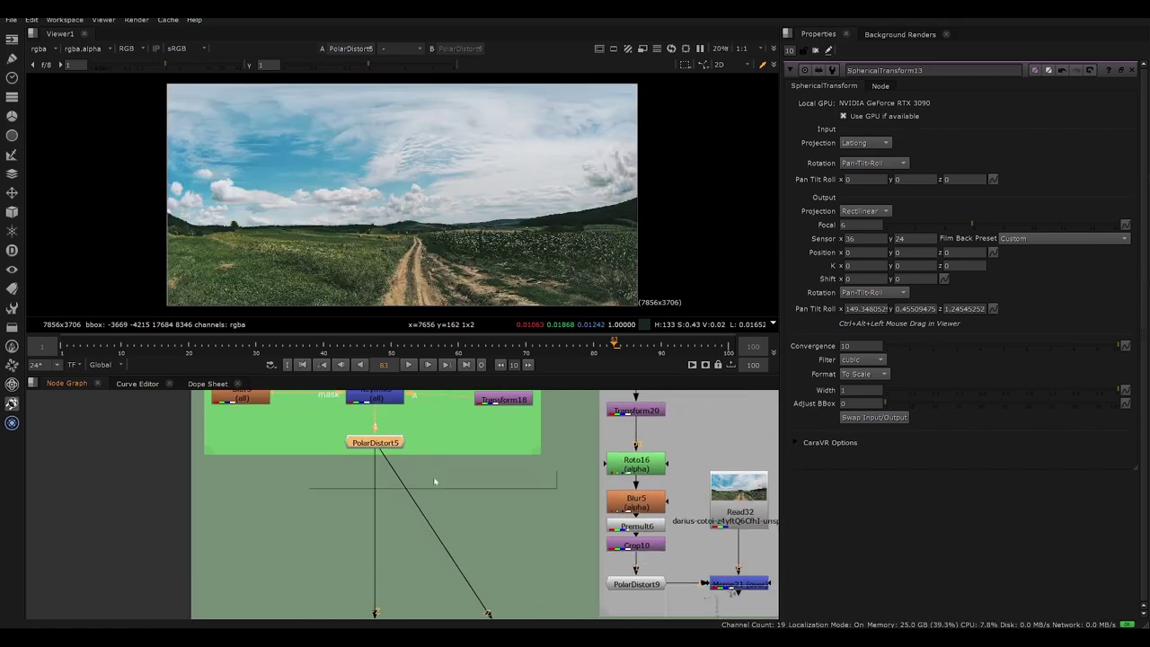
{"action": "key", "text": "Tab"}
{"action": "type", "text": "off"}
{"action": "key", "text": "Return"}
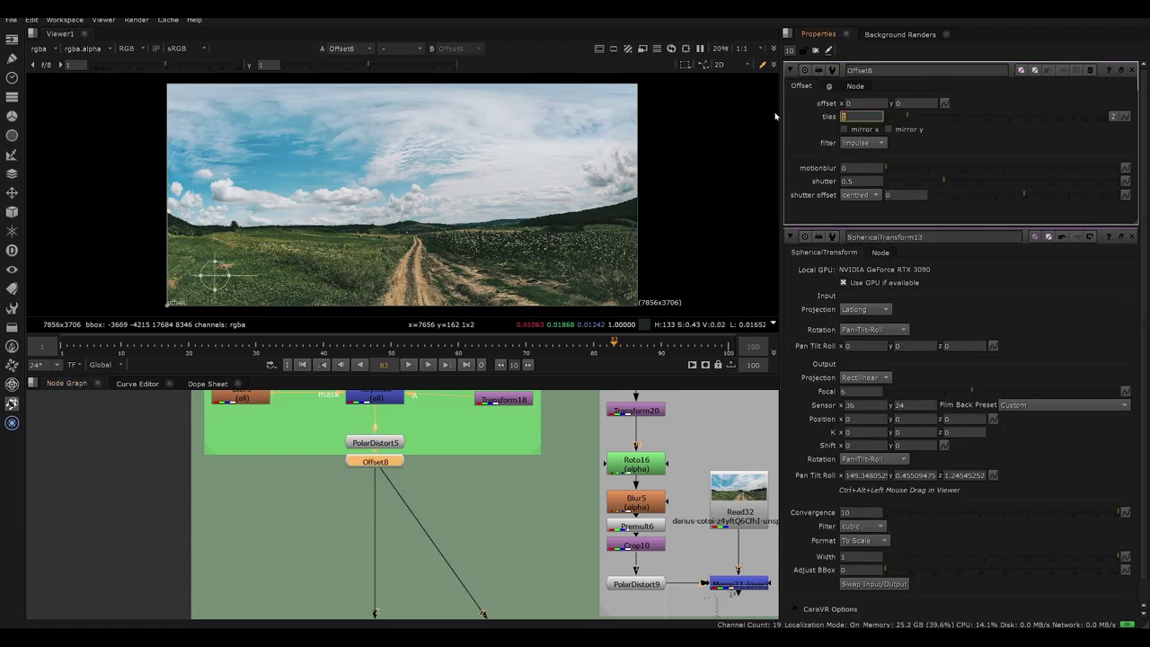
Step: Set the Offset node's x offset to 900 to bring the panorama's edge seam inside the frame
{"action": "type", "text": "200"}
{"action": "key", "text": "Return"}
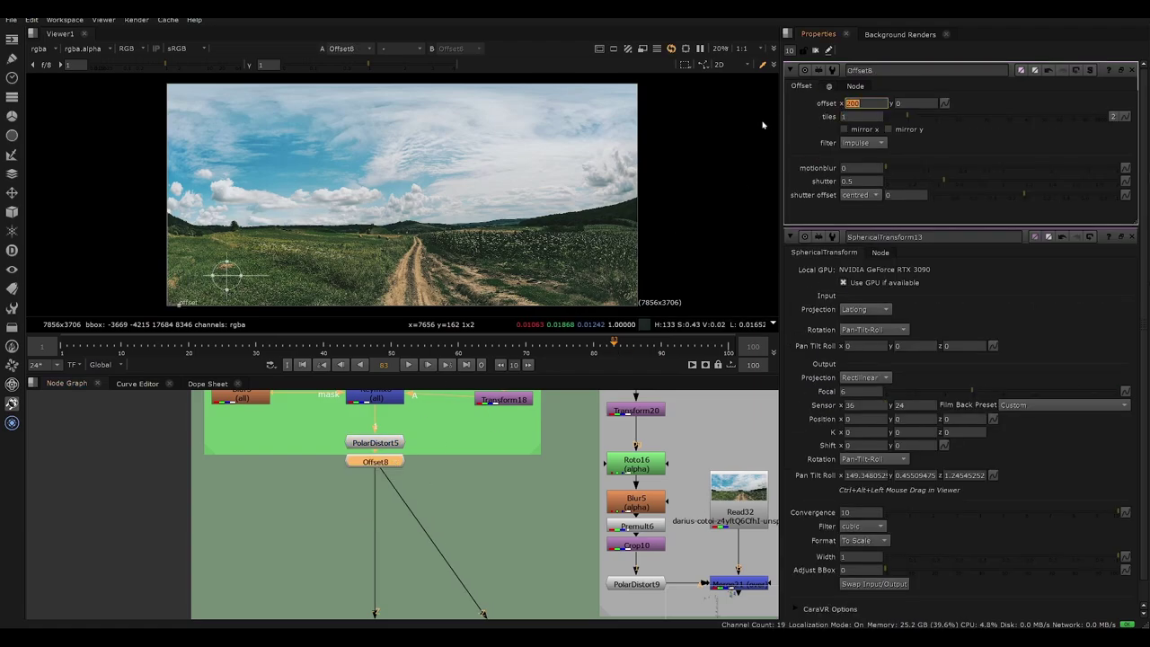
{"action": "key", "text": "Left"}
{"action": "key", "text": "Up"}
{"action": "key", "text": "Up"}
{"action": "key", "text": "Up"}
{"action": "key", "text": "Up"}
{"action": "key", "text": "Up"}
{"action": "key", "text": "Up"}
{"action": "key", "text": "Up"}
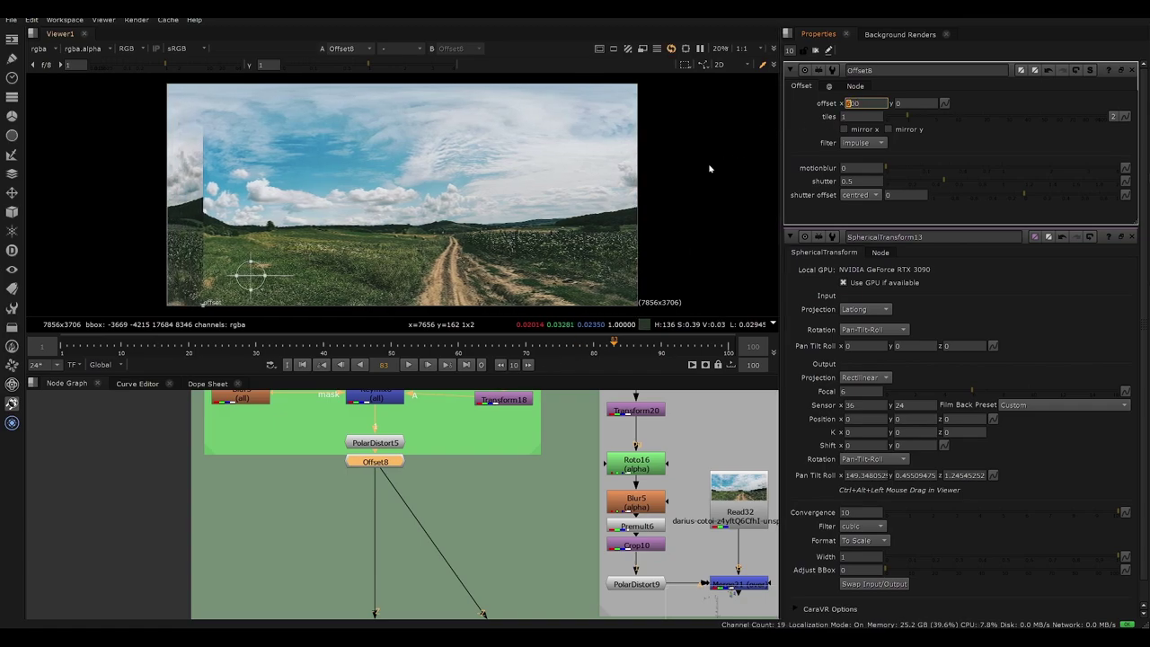
{"action": "left_click", "coordinate": [449, 446]}
{"action": "left_click", "coordinate": [386, 461]}
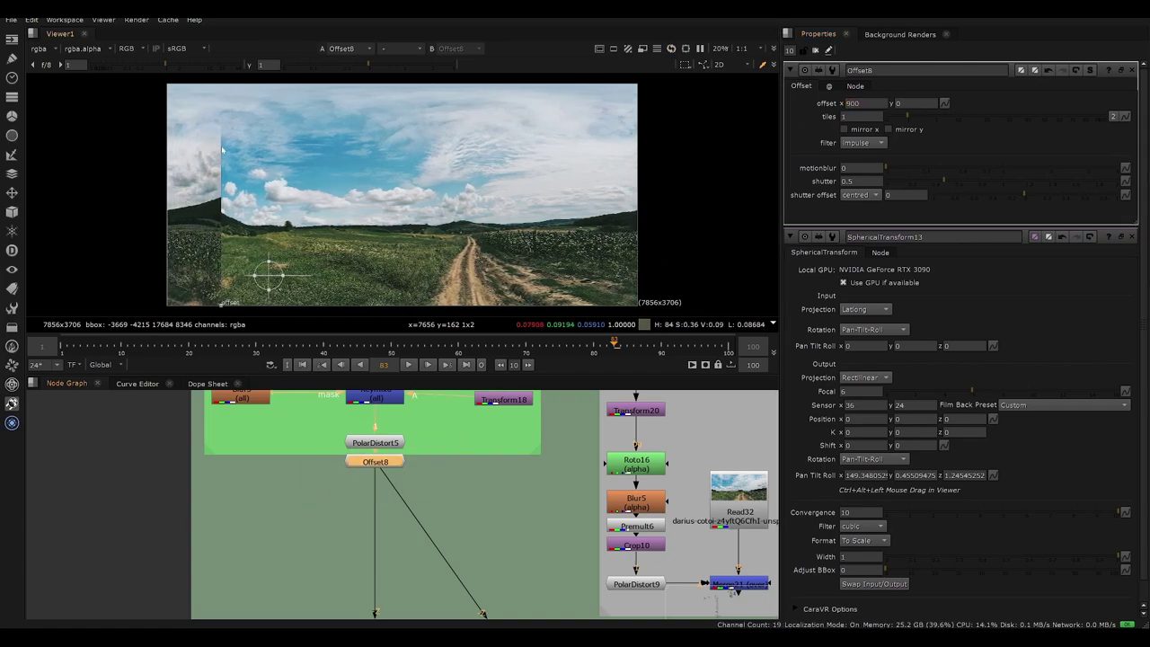
{"action": "left_click", "coordinate": [440, 444]}
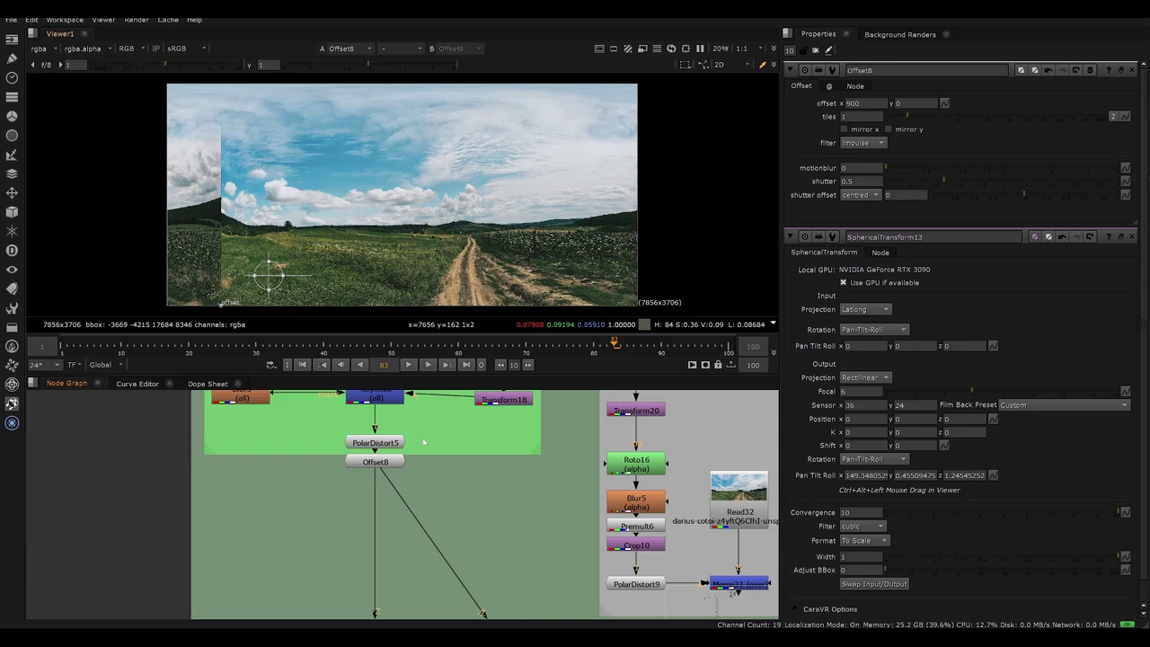
Step: Insert a RotoPaint node after Offset8, choose the Clone tool and frame the sky around the seam
{"action": "left_click", "coordinate": [392, 465]}
{"action": "key", "text": "Tab"}
{"action": "type", "text": "rotop"}
{"action": "key", "text": "Return"}
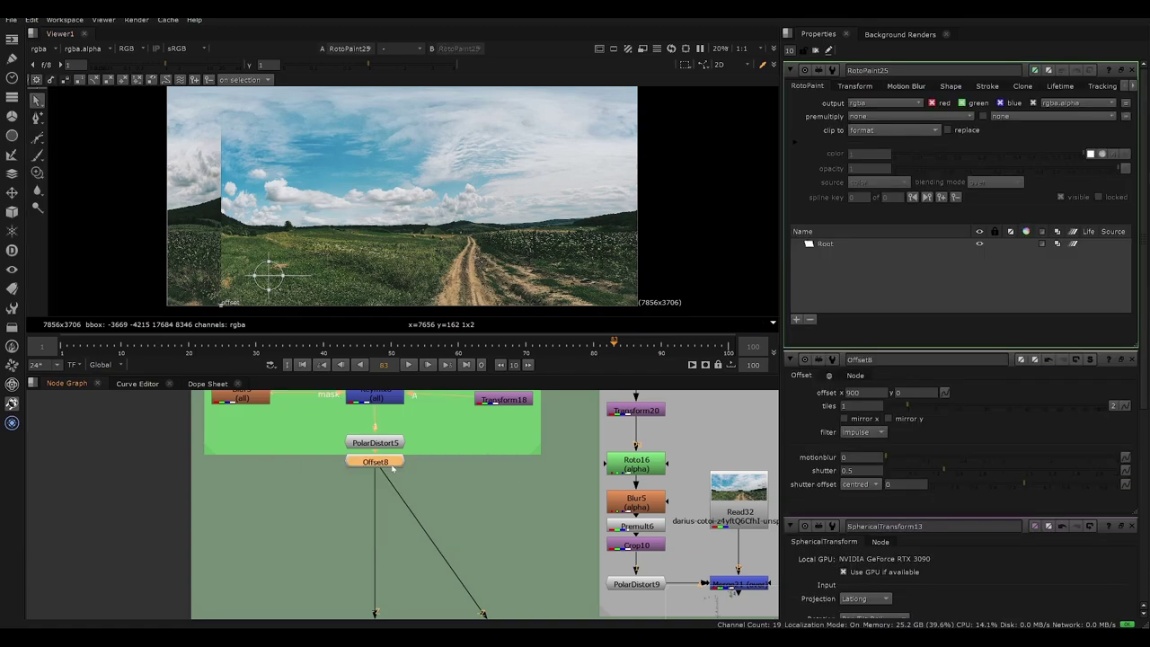
{"action": "left_click", "coordinate": [37, 171]}
{"action": "middle_click_drag", "start_coordinate": [145, 126], "coordinate": [364, 187], "text": "alt"}
{"action": "key", "text": "q"}
{"action": "key", "text": "q"}
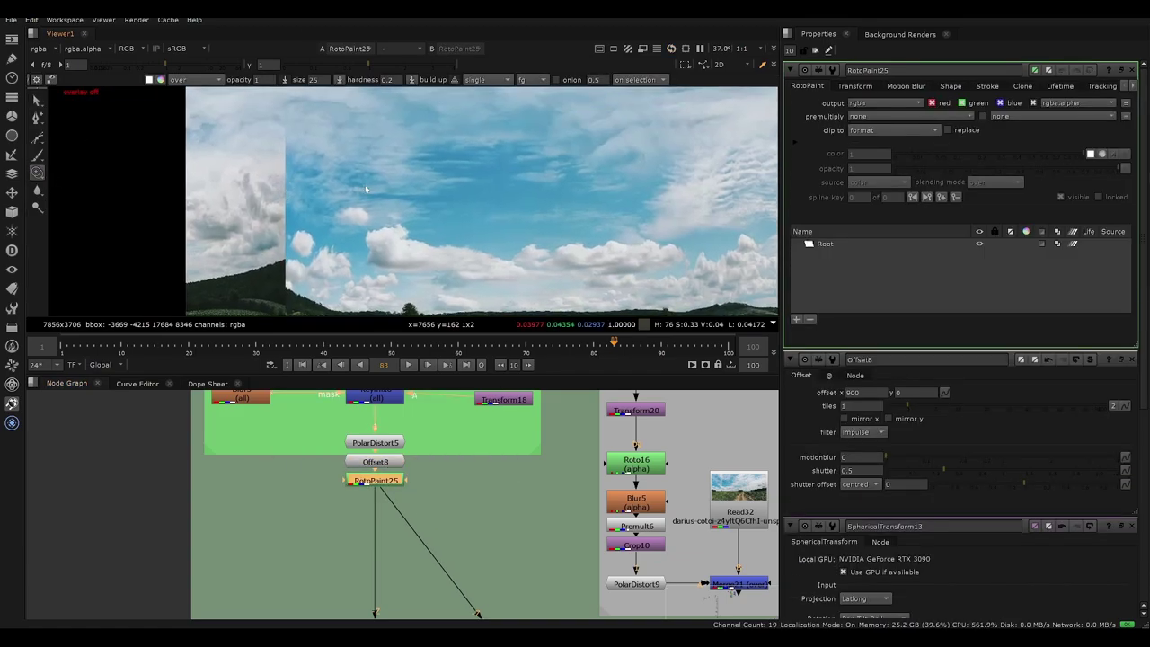
Step: Set the clone brush to size 771, opacity 0.1 and hardness 0
{"action": "left_click_drag", "start_coordinate": [332, 176], "coordinate": [269, 165], "text": "shift"}
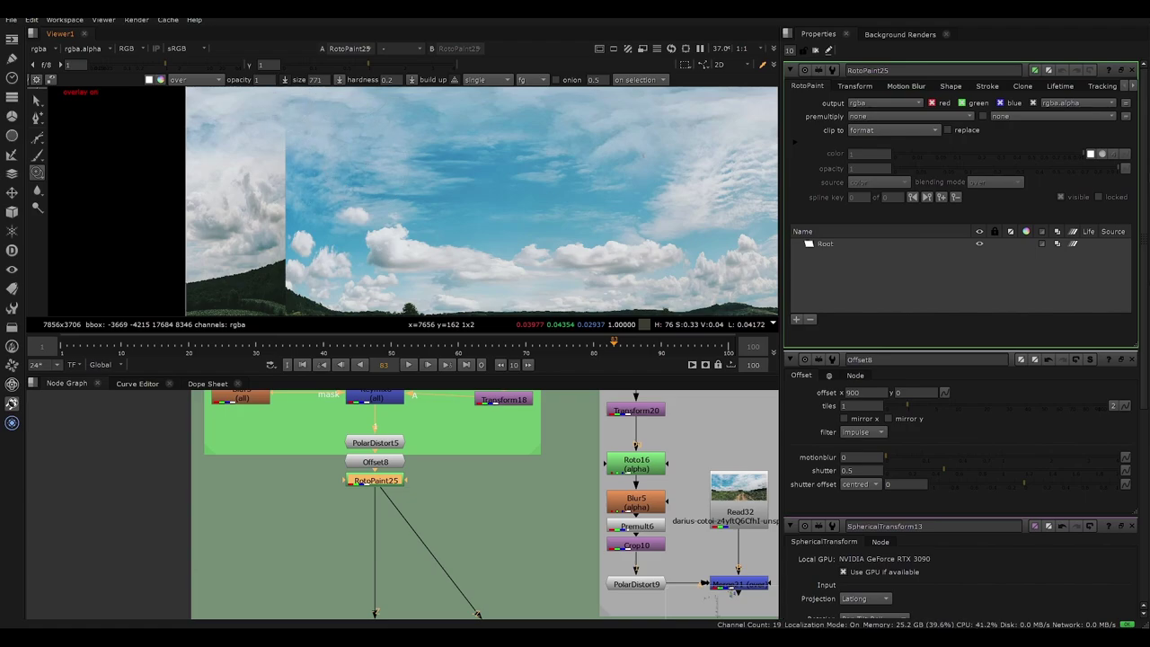
{"action": "key", "text": "Tab"}
{"action": "key", "text": "Tab"}
{"action": "type", "text": "0"}
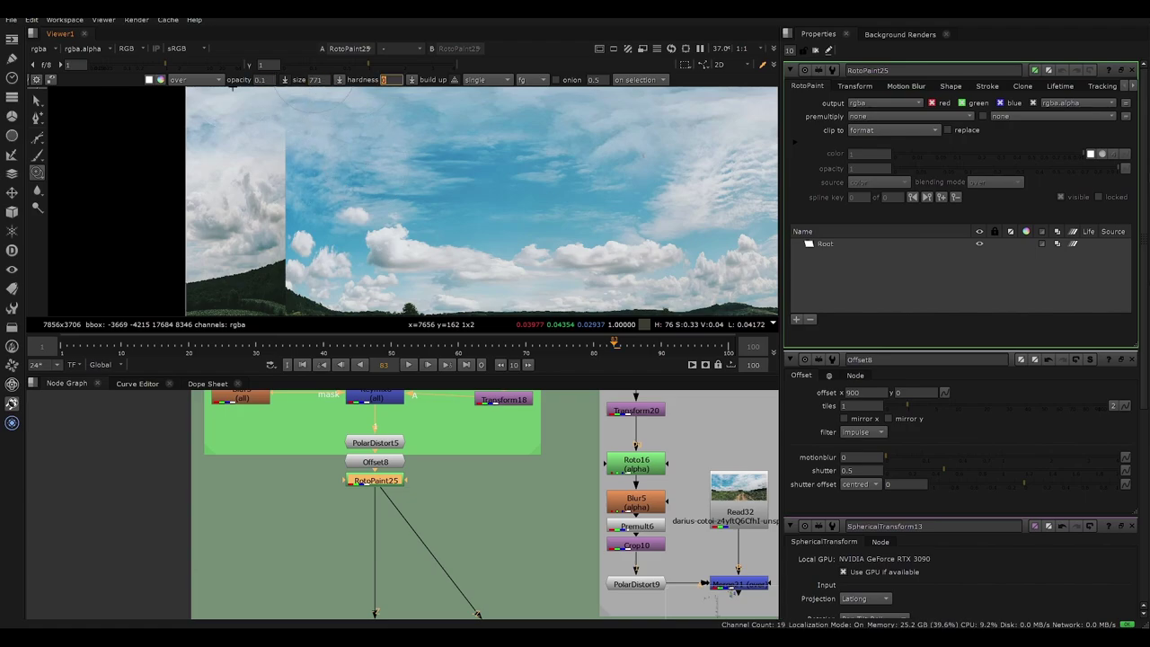
Step: Paint soft clone strokes over the sky seam above the dark hill and check the whole panorama
{"action": "middle_click_drag", "start_coordinate": [394, 206], "coordinate": [423, 273]}
{"action": "mouse_move", "coordinate": [311, 234]}
{"action": "left_mouse_down"}
{"action": "mouse_move", "coordinate": [321, 180]}
{"action": "mouse_move", "coordinate": [308, 242]}
{"action": "left_mouse_up"}
{"action": "middle_click_drag", "start_coordinate": [309, 242], "coordinate": [316, 206]}
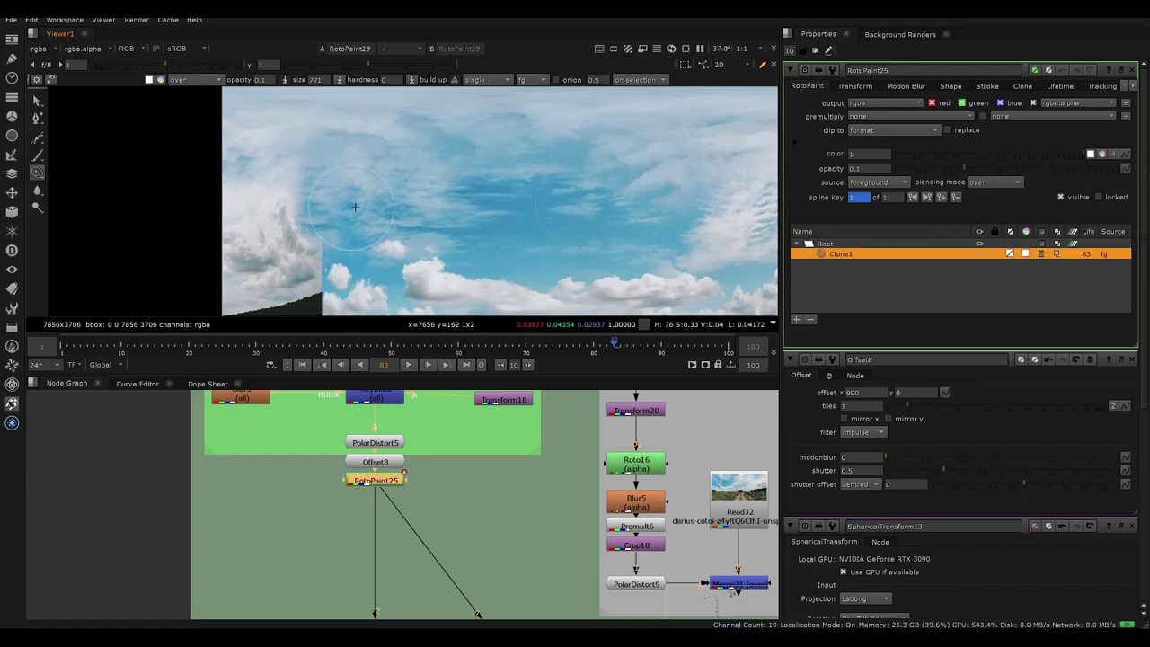
{"action": "mouse_move", "coordinate": [319, 243]}
{"action": "left_mouse_down"}
{"action": "mouse_move", "coordinate": [325, 218]}
{"action": "mouse_move", "coordinate": [303, 262]}
{"action": "mouse_move", "coordinate": [301, 199]}
{"action": "mouse_move", "coordinate": [312, 267]}
{"action": "mouse_move", "coordinate": [323, 243]}
{"action": "mouse_move", "coordinate": [309, 251]}
{"action": "left_mouse_up"}
{"action": "key", "text": "f"}
{"action": "key", "text": "q"}
{"action": "key", "text": "q"}
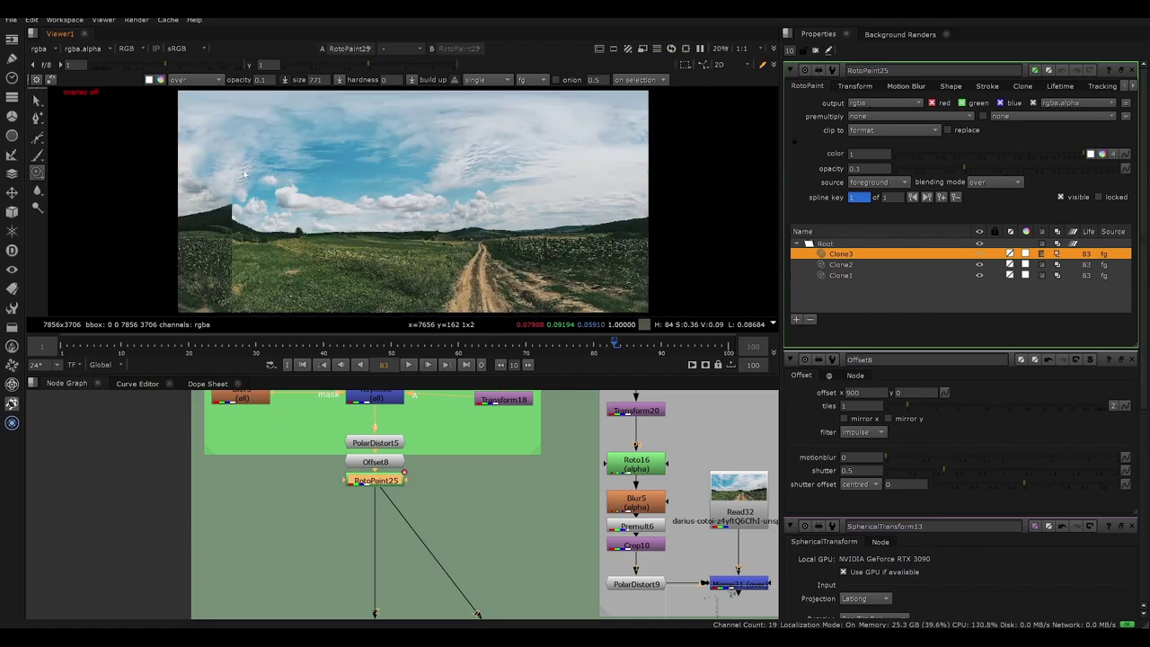
Step: View SphericalTransform13 with its properties open to check the painted sky seam in the rectilinear preview
{"action": "scroll", "coordinate": [415, 411], "scroll_direction": "down", "scroll_amount": 5}
{"action": "scroll", "coordinate": [430, 442], "scroll_direction": "up", "scroll_amount": 3}
{"action": "middle_click_drag", "start_coordinate": [512, 538], "coordinate": [444, 614]}
{"action": "left_click", "coordinate": [374, 453]}
{"action": "key", "text": "1"}
{"action": "double_click", "coordinate": [379, 454]}
{"action": "middle_click_drag", "start_coordinate": [355, 468], "coordinate": [405, 534]}
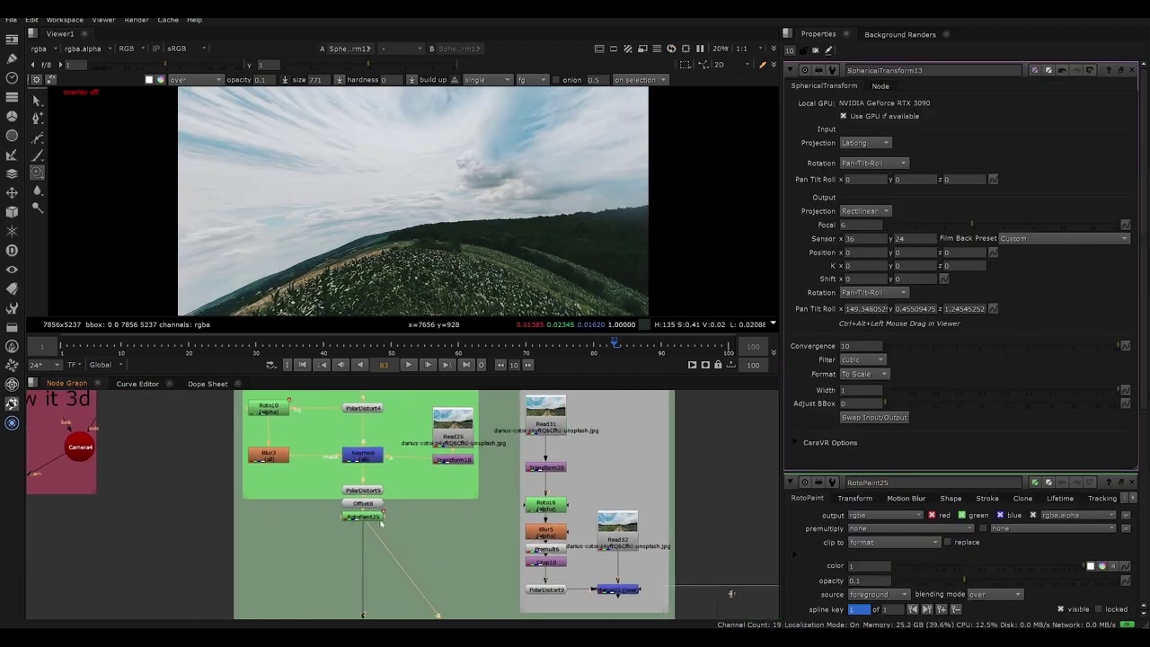
Step: Toggle RotoPaint25 off and on to compare the seam in the preview, and view the RotoPaint25 output
{"action": "left_click", "coordinate": [379, 522]}
{"action": "scroll", "coordinate": [386, 519], "scroll_direction": "up", "scroll_amount": 2}
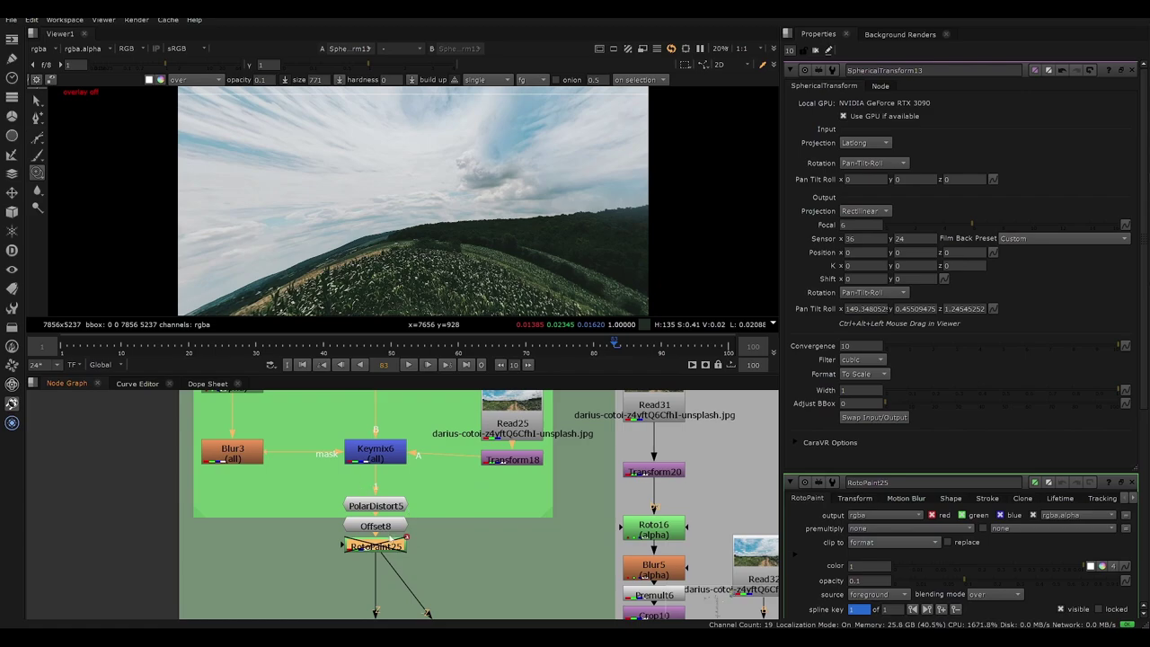
{"action": "middle_click_drag", "start_coordinate": [443, 603], "coordinate": [475, 507]}
{"action": "key", "text": "d"}
{"action": "middle_click_drag", "start_coordinate": [435, 463], "coordinate": [449, 503]}
{"action": "scroll", "coordinate": [450, 503], "scroll_direction": "down", "scroll_amount": 2}
{"action": "key", "text": "1"}
{"action": "left_click", "coordinate": [411, 419]}
{"action": "scroll", "coordinate": [468, 533], "scroll_direction": "down", "scroll_amount": 3}
{"action": "middle_click_drag", "start_coordinate": [468, 533], "coordinate": [436, 457]}
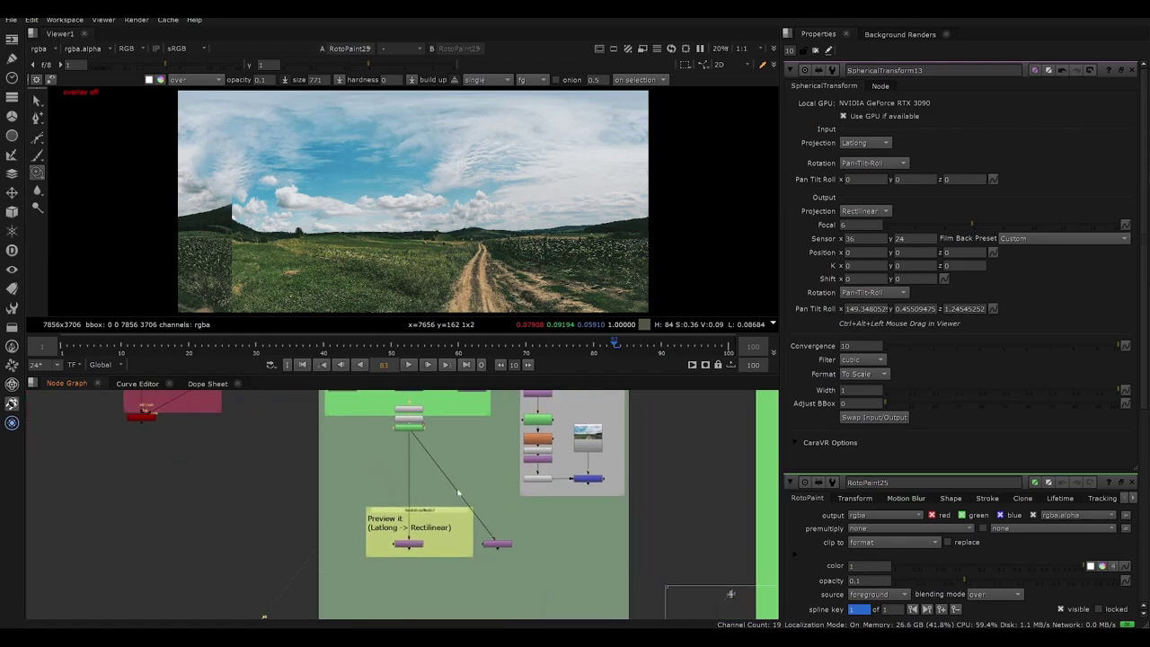
Step: Delete the Offset8 and RotoPaint25 nodes below PolarDistort5
{"action": "key", "text": "space"}
{"action": "scroll", "coordinate": [436, 456], "scroll_direction": "up", "scroll_amount": 3}
{"action": "left_click_drag", "start_coordinate": [363, 430], "coordinate": [456, 403]}
{"action": "key", "text": "Delete"}
Step: Delete the SphericalTransform13 node beside the Preview it group
{"action": "middle_click_drag", "start_coordinate": [458, 460], "coordinate": [452, 326]}
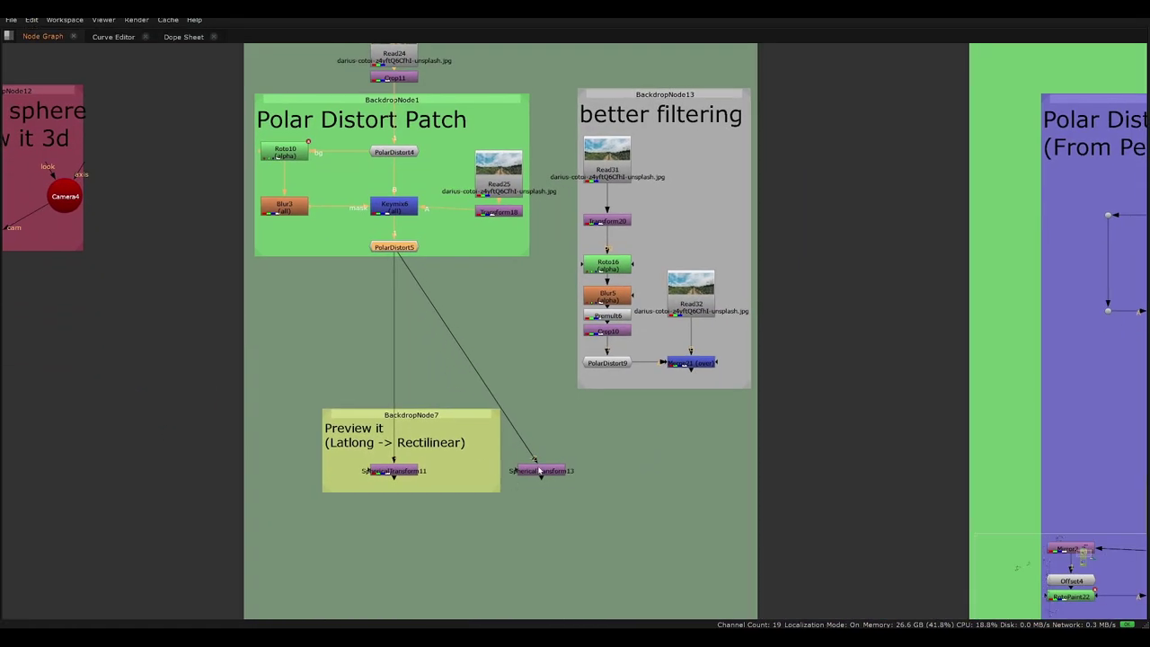
{"action": "left_click", "coordinate": [541, 471]}
{"action": "key", "text": "Delete"}
Step: Delete the extra node branching off Read26 in the Spherical Transform Patch group
{"action": "scroll", "coordinate": [518, 321], "scroll_direction": "down", "scroll_amount": 6}
{"action": "middle_click_drag", "start_coordinate": [527, 475], "coordinate": [527, 359]}
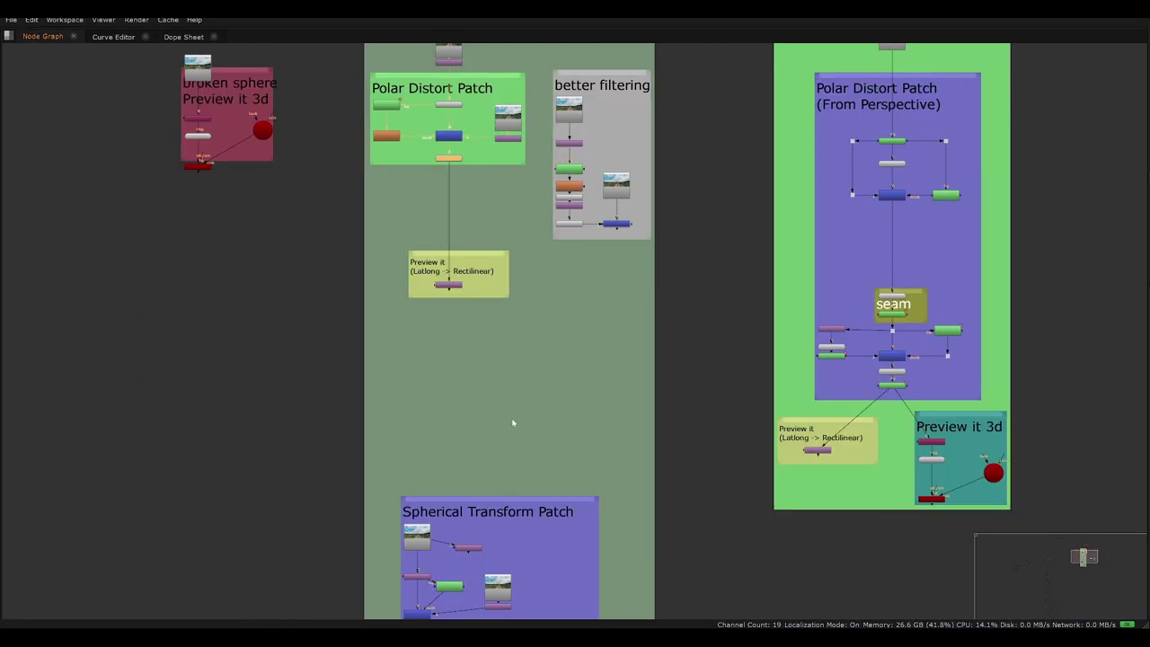
{"action": "middle_click_drag", "start_coordinate": [514, 423], "coordinate": [540, 264]}
{"action": "middle_click_drag", "start_coordinate": [555, 171], "coordinate": [537, 316]}
{"action": "middle_click_drag", "start_coordinate": [485, 459], "coordinate": [503, 151]}
{"action": "scroll", "coordinate": [452, 361], "scroll_direction": "up", "scroll_amount": 3}
{"action": "scroll", "coordinate": [422, 446], "scroll_direction": "up", "scroll_amount": 3}
{"action": "left_click_drag", "start_coordinate": [551, 345], "coordinate": [419, 397]}
{"action": "key", "text": "Delete"}
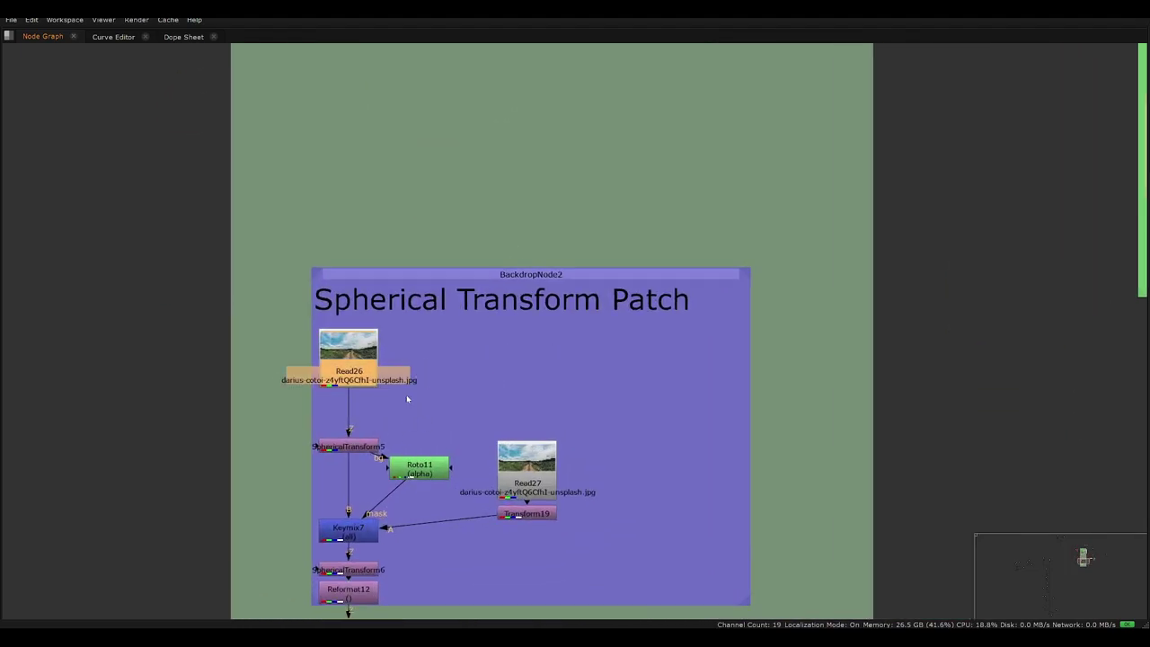
{"action": "middle_click_drag", "start_coordinate": [397, 418], "coordinate": [410, 389]}
{"action": "scroll", "coordinate": [477, 382], "scroll_direction": "down", "scroll_amount": 2}
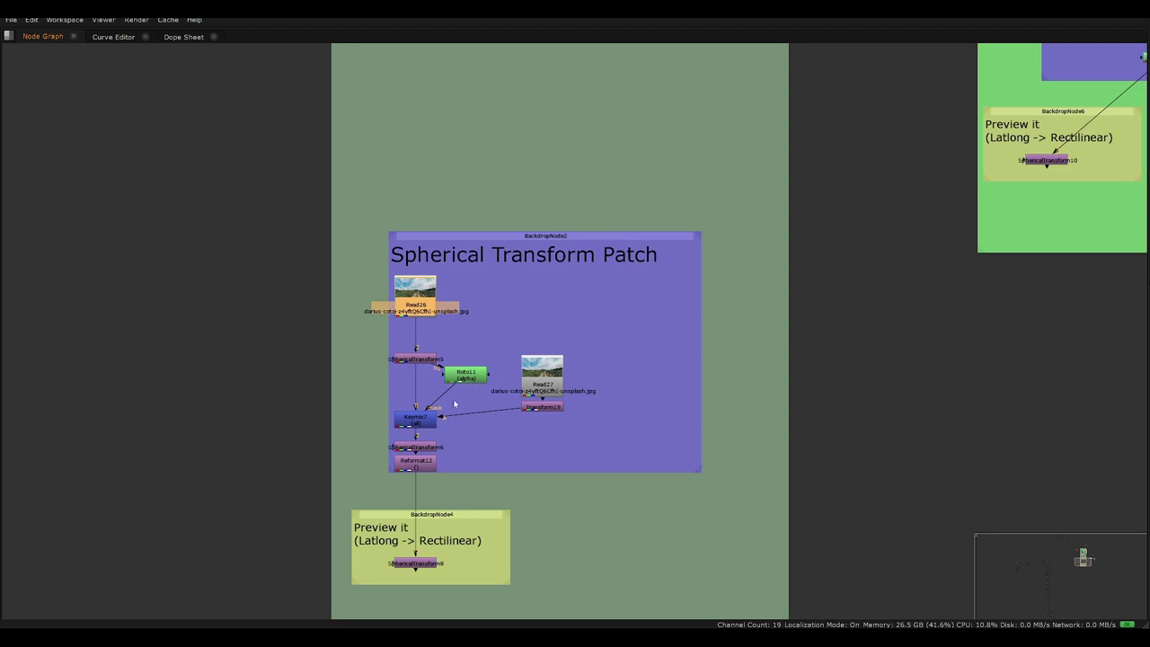
{"action": "middle_click_drag", "start_coordinate": [497, 278], "coordinate": [470, 436]}
{"action": "scroll", "coordinate": [485, 241], "scroll_direction": "down", "scroll_amount": 3}
{"action": "middle_click_drag", "start_coordinate": [554, 375], "coordinate": [535, 482]}
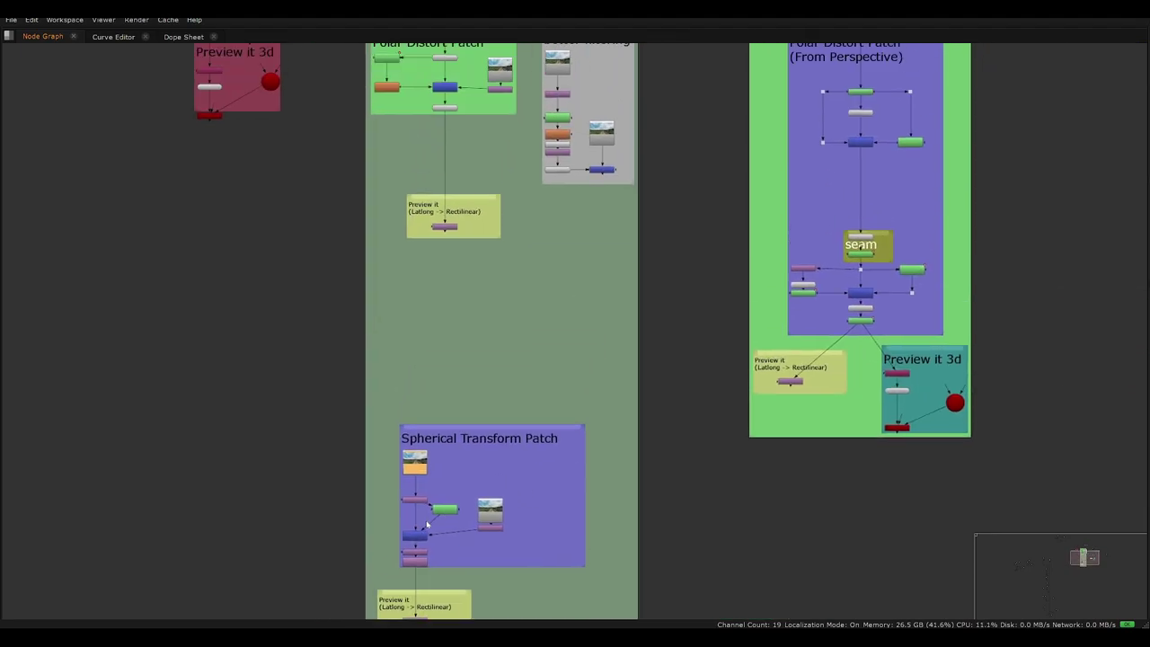
{"action": "scroll", "coordinate": [423, 536], "scroll_direction": "up", "scroll_amount": 4}
Step: Copy SphericalTransform5 and SphericalTransform6, and paste the pair into the empty area beside the Spherical Transform Patch group
{"action": "mouse_move", "coordinate": [434, 449]}
{"action": "left_mouse_down"}
{"action": "mouse_move", "coordinate": [435, 461]}
{"action": "mouse_move", "coordinate": [427, 446]}
{"action": "left_mouse_up"}
{"action": "left_click", "coordinate": [435, 479]}
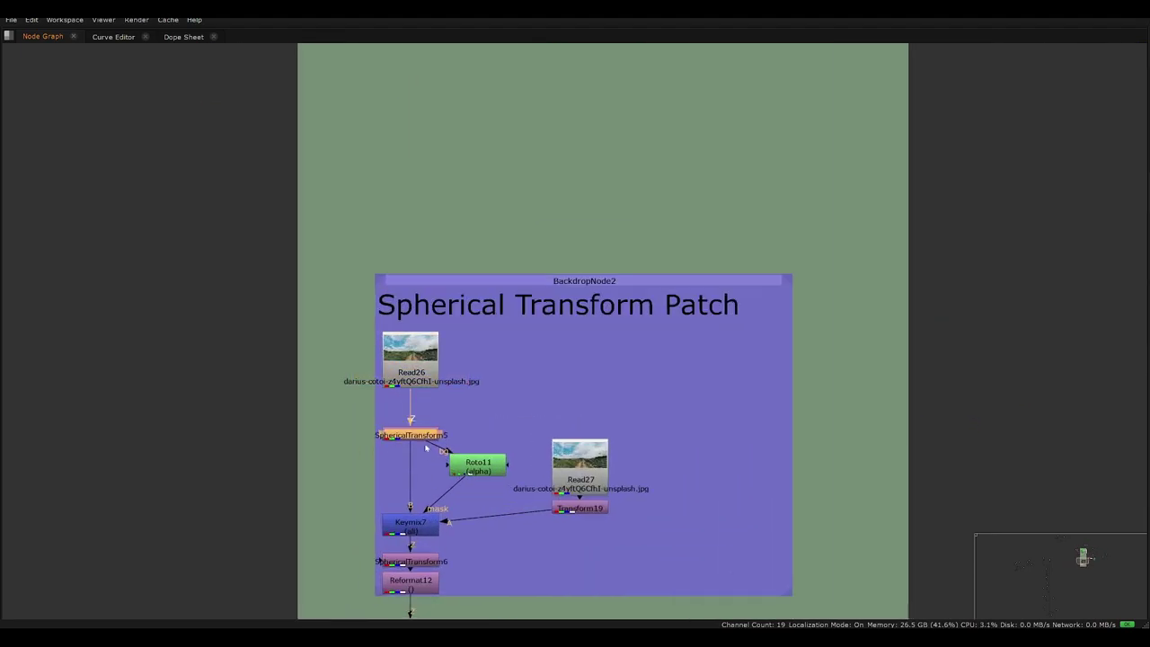
{"action": "middle_click_drag", "start_coordinate": [426, 447], "coordinate": [433, 377]}
{"action": "scroll", "coordinate": [432, 376], "scroll_direction": "up", "scroll_amount": 4}
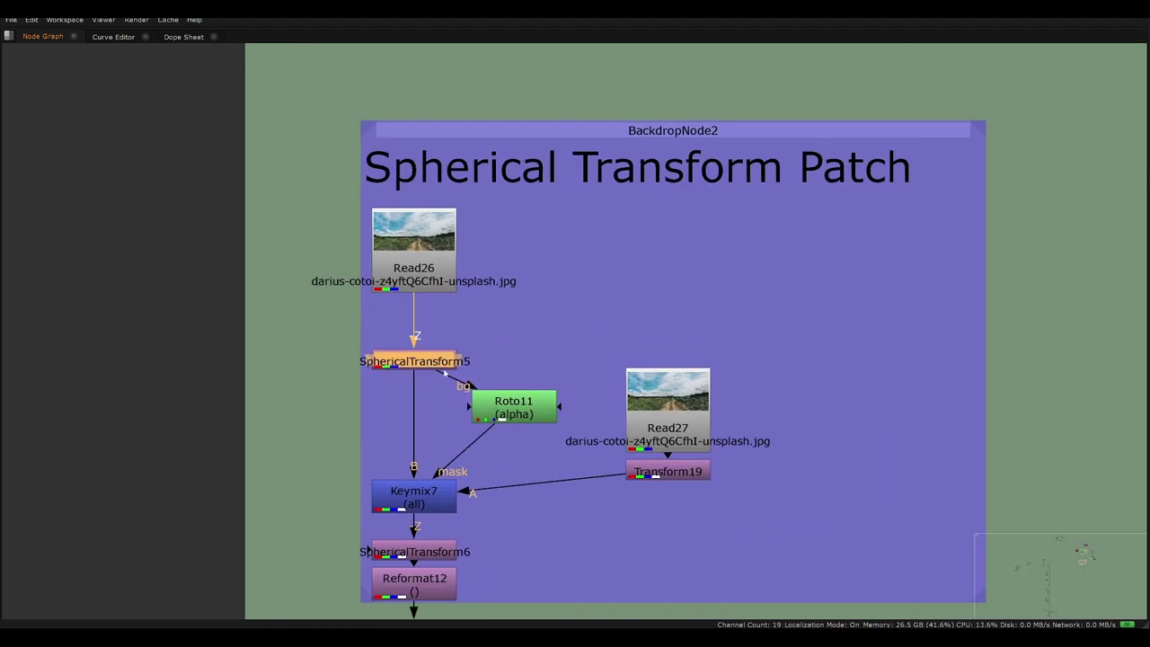
{"action": "middle_click_drag", "start_coordinate": [422, 438], "coordinate": [630, 338]}
{"action": "left_click", "coordinate": [624, 452], "text": "shift"}
{"action": "middle_click_drag", "start_coordinate": [480, 364], "coordinate": [609, 406]}
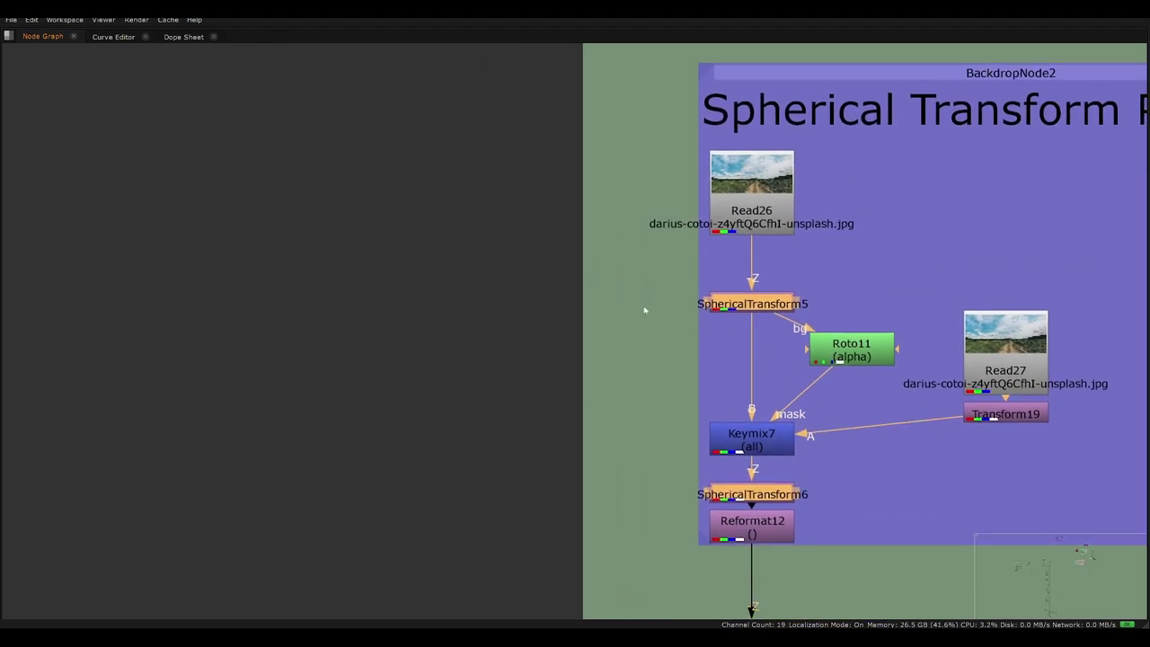
{"action": "left_click", "coordinate": [396, 320]}
{"action": "key", "text": "ctrl+v"}
{"action": "left_click_drag", "start_coordinate": [426, 151], "coordinate": [415, 329]}
{"action": "left_click_drag", "start_coordinate": [359, 464], "coordinate": [385, 310]}
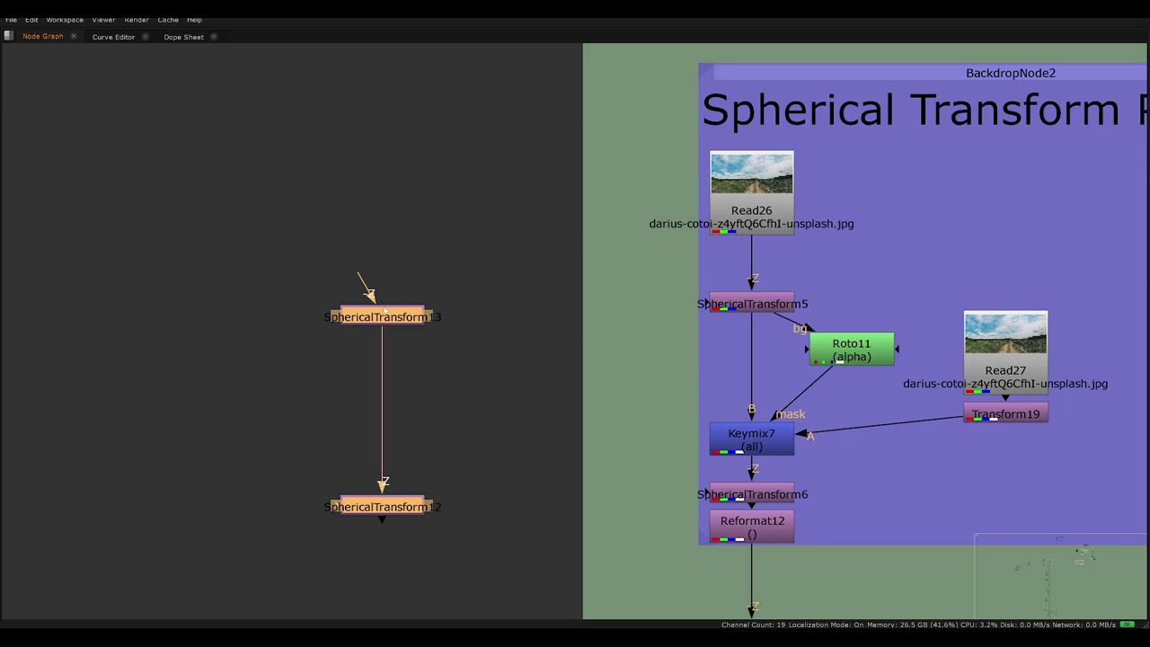
Step: Delete the two pasted SphericalTransform copies beside the Spherical Transform Patch group
{"action": "right_click", "coordinate": [266, 360]}
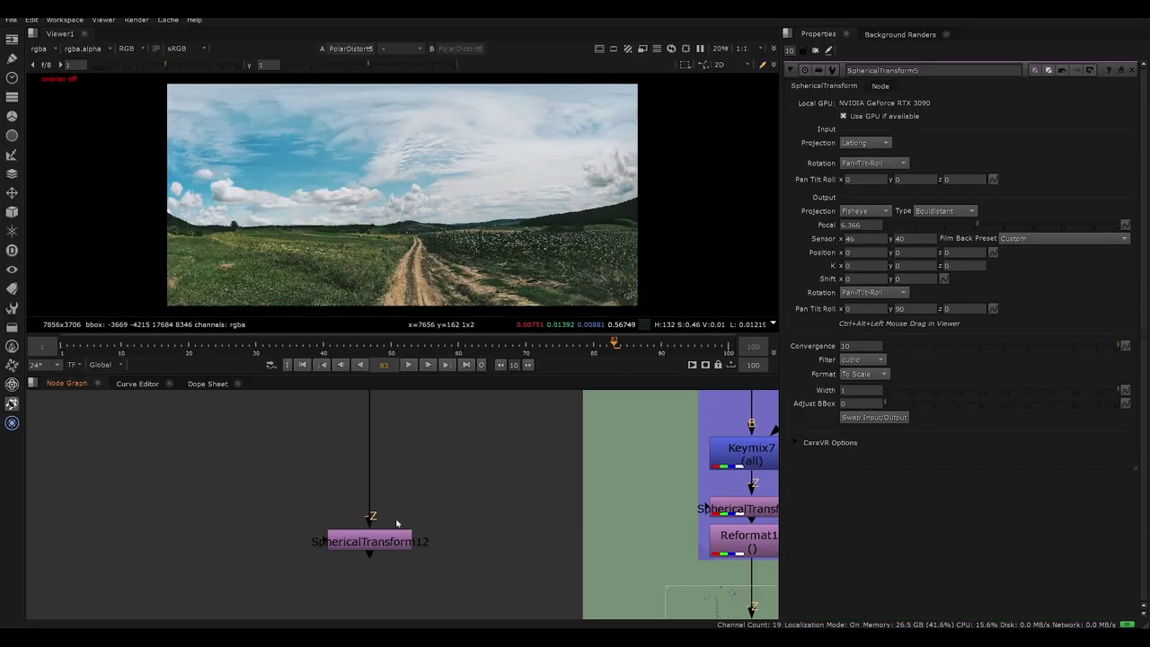
{"action": "middle_click_drag", "start_coordinate": [396, 523], "coordinate": [414, 624]}
{"action": "left_click", "coordinate": [387, 460]}
{"action": "scroll", "coordinate": [415, 452], "scroll_direction": "down", "scroll_amount": 2}
{"action": "left_click", "coordinate": [400, 570], "text": "shift"}
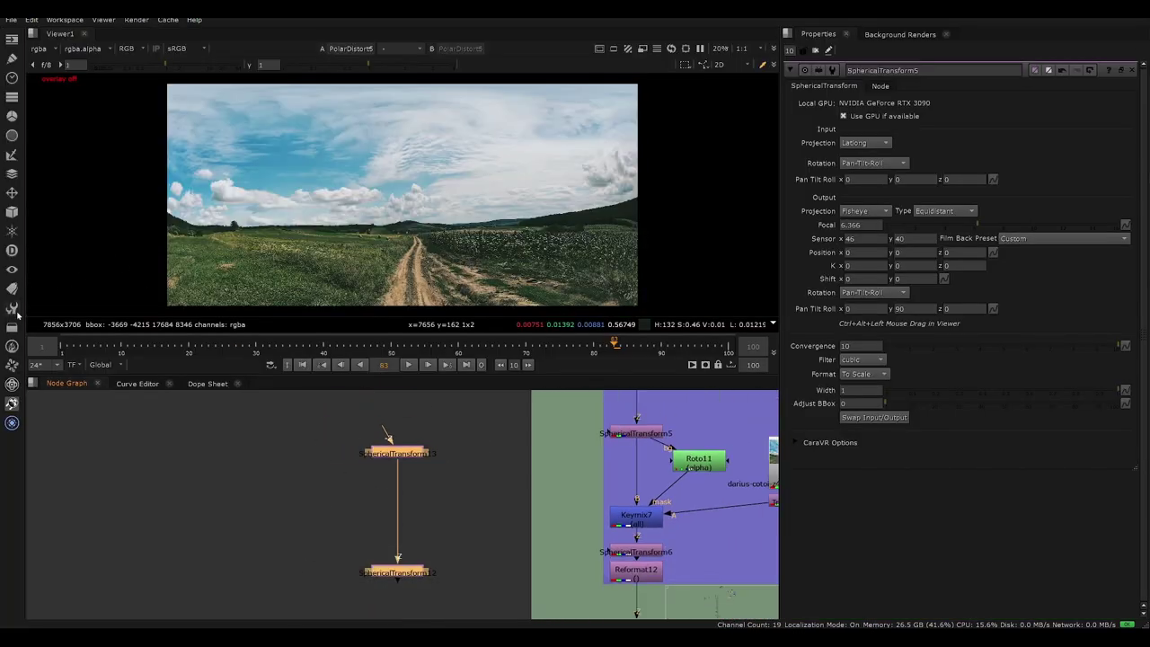
{"action": "middle_click_drag", "start_coordinate": [426, 475], "coordinate": [335, 482]}
{"action": "left_click", "coordinate": [401, 458]}
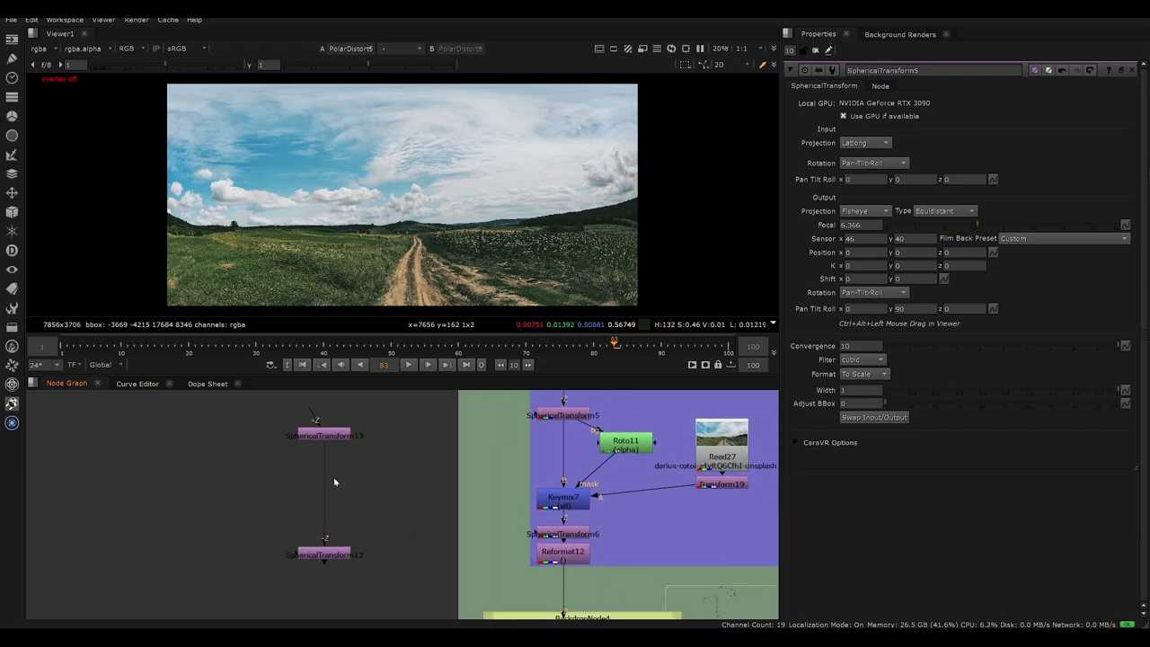
{"action": "key", "text": "space"}
{"action": "left_click_drag", "start_coordinate": [391, 393], "coordinate": [254, 552]}
{"action": "middle_click_drag", "start_coordinate": [508, 439], "coordinate": [408, 568]}
{"action": "key", "text": "Delete"}
Step: Open the properties of SphericalTransform5 below Read26 and examine its fisheye output in the viewer
{"action": "scroll", "coordinate": [408, 481], "scroll_direction": "up", "scroll_amount": 3}
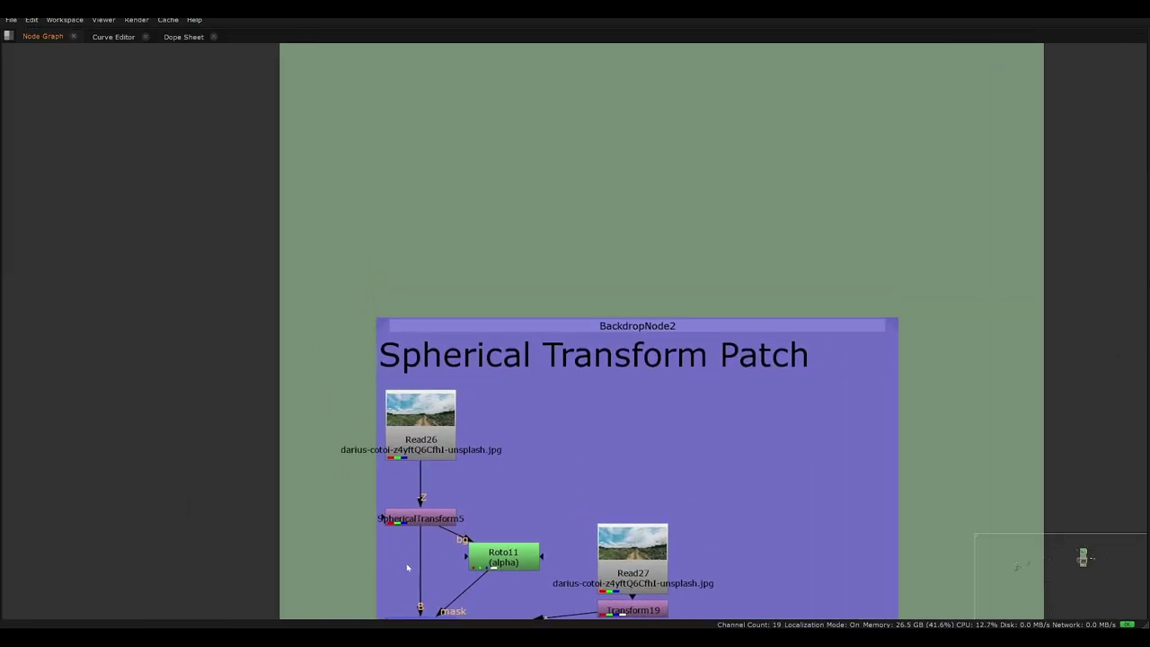
{"action": "key", "text": "space"}
{"action": "double_click", "coordinate": [434, 523]}
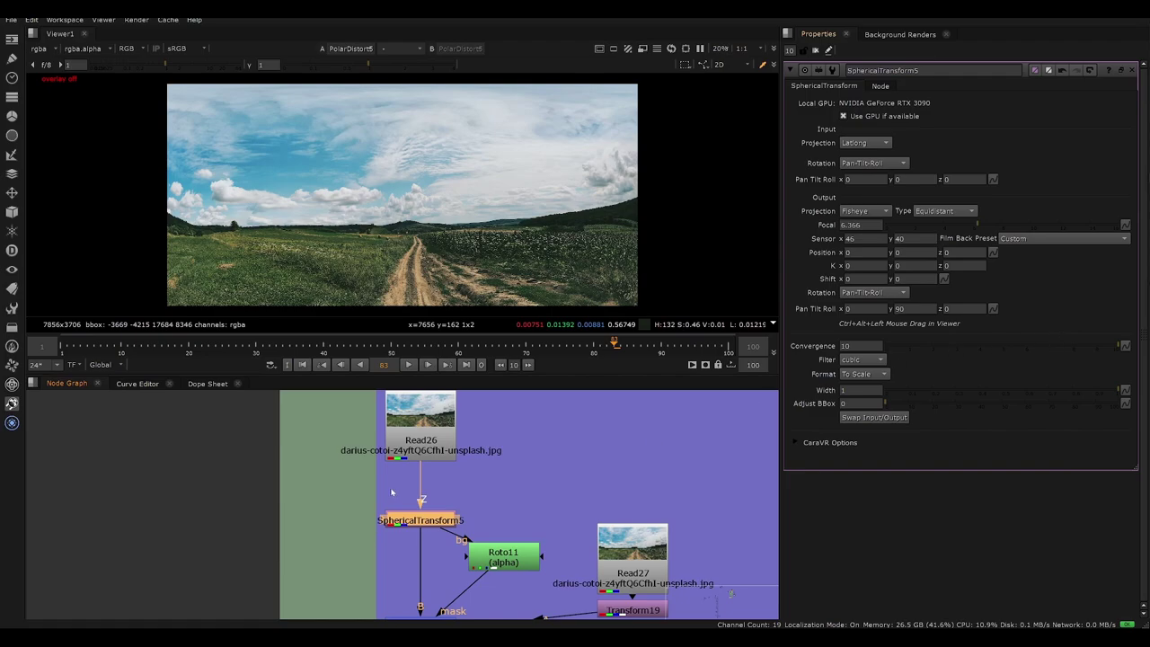
{"action": "mouse_move", "coordinate": [391, 492]}
{"action": "middle_mouse_down"}
{"action": "mouse_move", "coordinate": [416, 483]}
{"action": "mouse_move", "coordinate": [389, 512]}
{"action": "middle_mouse_up"}
{"action": "scroll", "coordinate": [389, 512], "scroll_direction": "down", "scroll_amount": 6}
{"action": "key", "text": "space"}
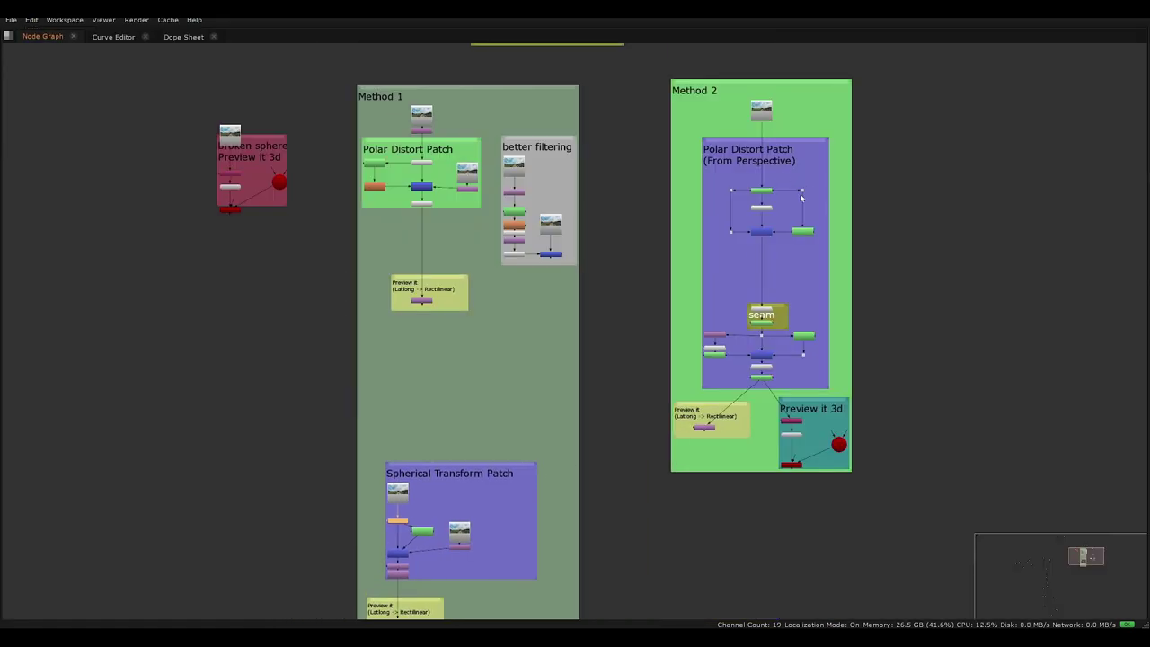
{"action": "middle_click_drag", "start_coordinate": [650, 365], "coordinate": [748, 230]}
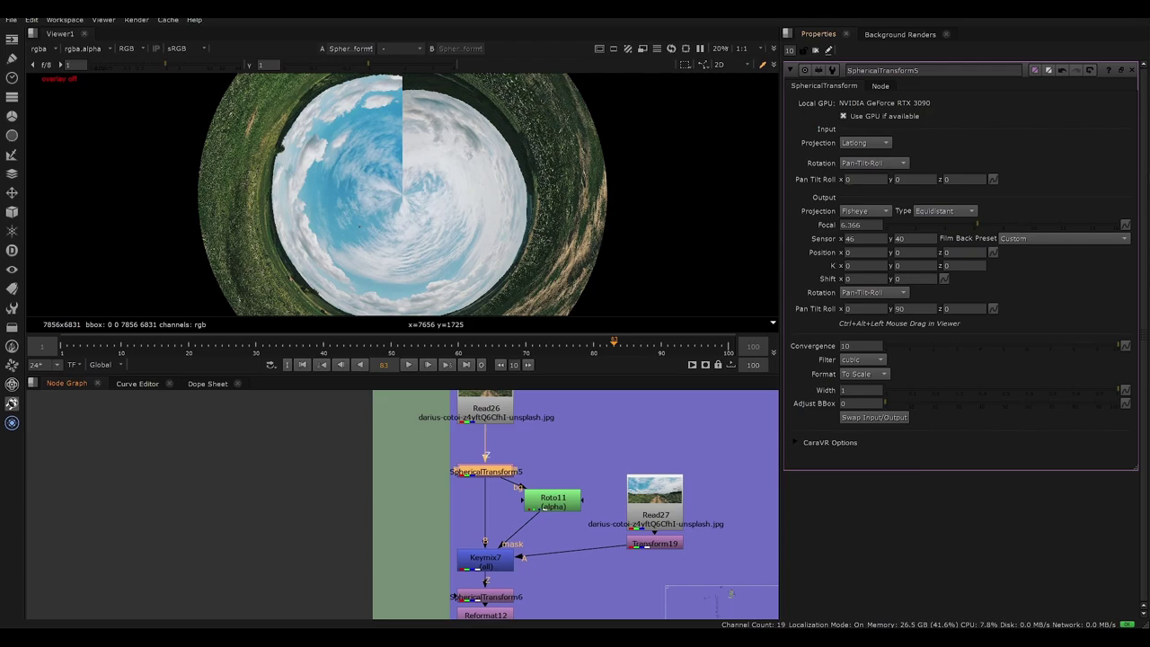
{"action": "scroll", "coordinate": [435, 209], "scroll_direction": "down", "scroll_amount": 4}
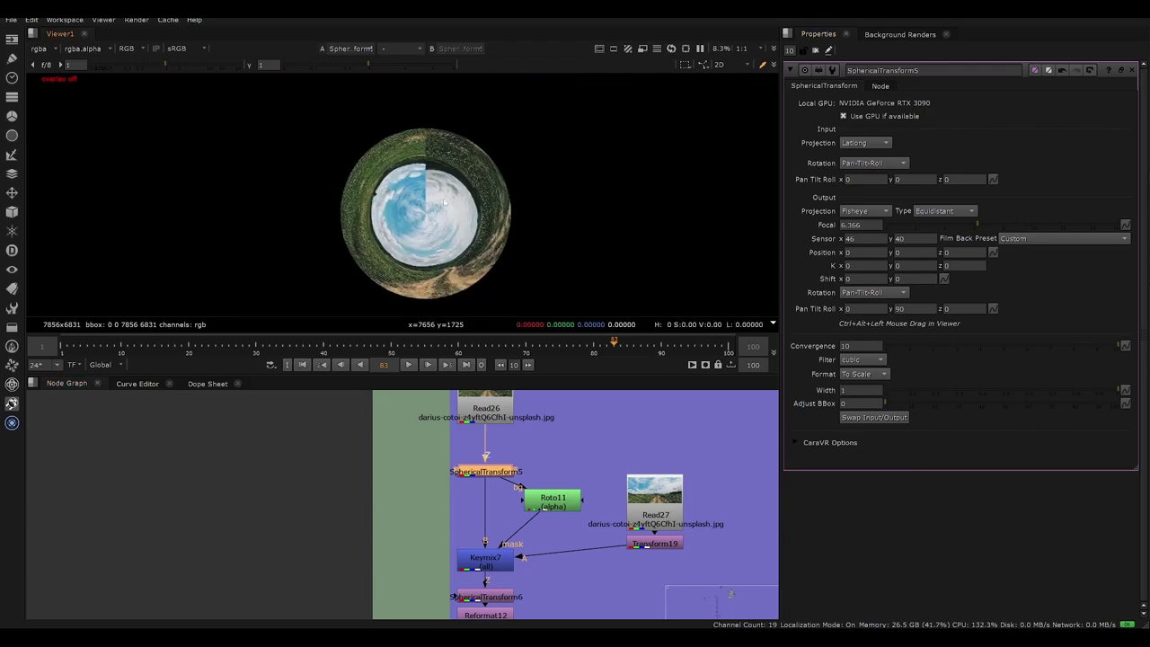
{"action": "scroll", "coordinate": [432, 161], "scroll_direction": "up", "scroll_amount": 2}
Step: Add a new SphericalTransform node, connect its input to Read26, and view its output
{"action": "middle_click_drag", "start_coordinate": [468, 523], "coordinate": [484, 555]}
{"action": "left_click", "coordinate": [405, 487]}
{"action": "key", "text": "Tab"}
{"action": "type", "text": "spheric"}
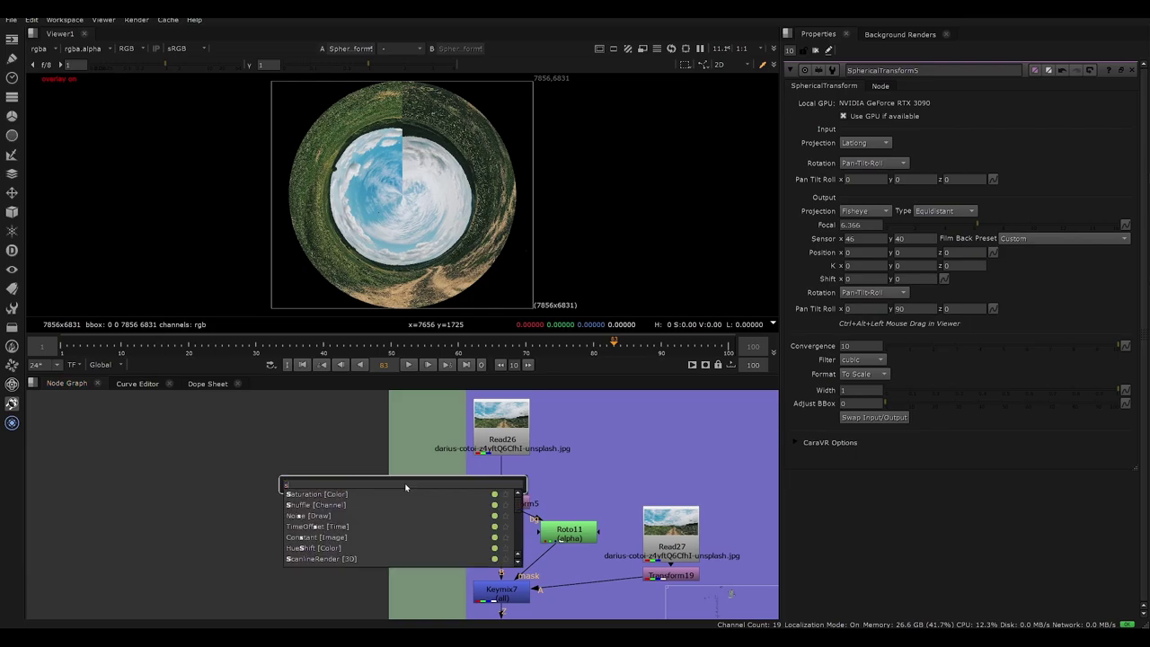
{"action": "key", "text": "Down"}
{"action": "key", "text": "Return"}
{"action": "left_click_drag", "start_coordinate": [380, 435], "coordinate": [489, 428]}
{"action": "left_click_drag", "start_coordinate": [395, 460], "coordinate": [409, 477]}
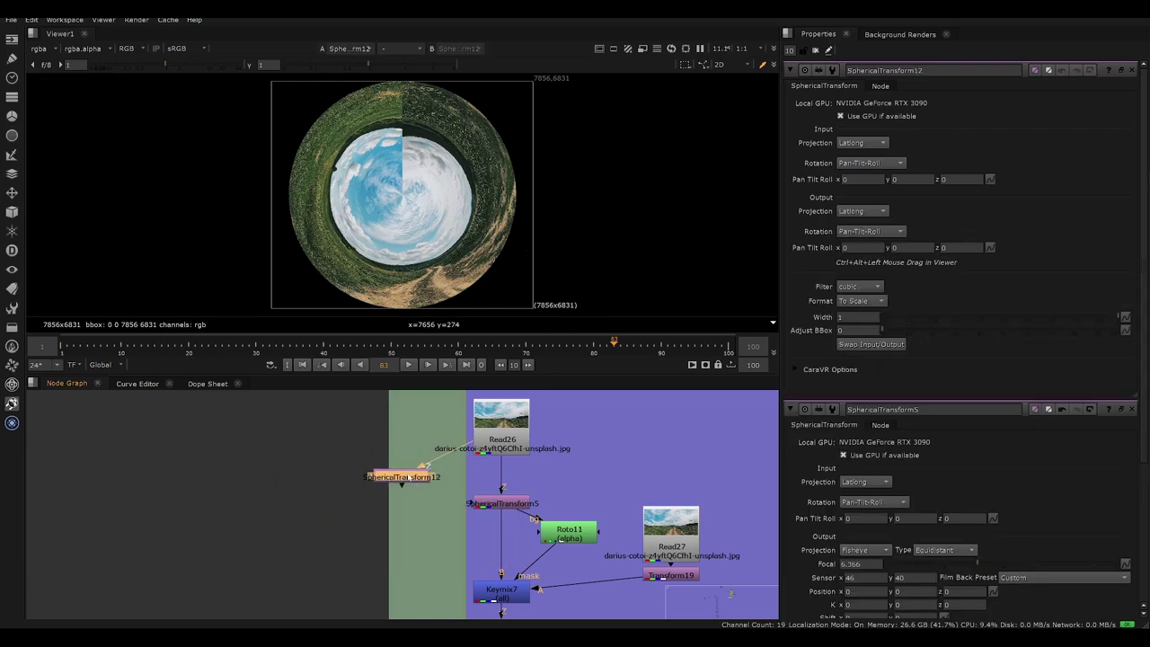
{"action": "key", "text": "1"}
Step: Set the new SphericalTransform's output projection to Fisheye and close the SphericalTransform5 properties
{"action": "left_click", "coordinate": [871, 210]}
{"action": "left_click", "coordinate": [870, 250]}
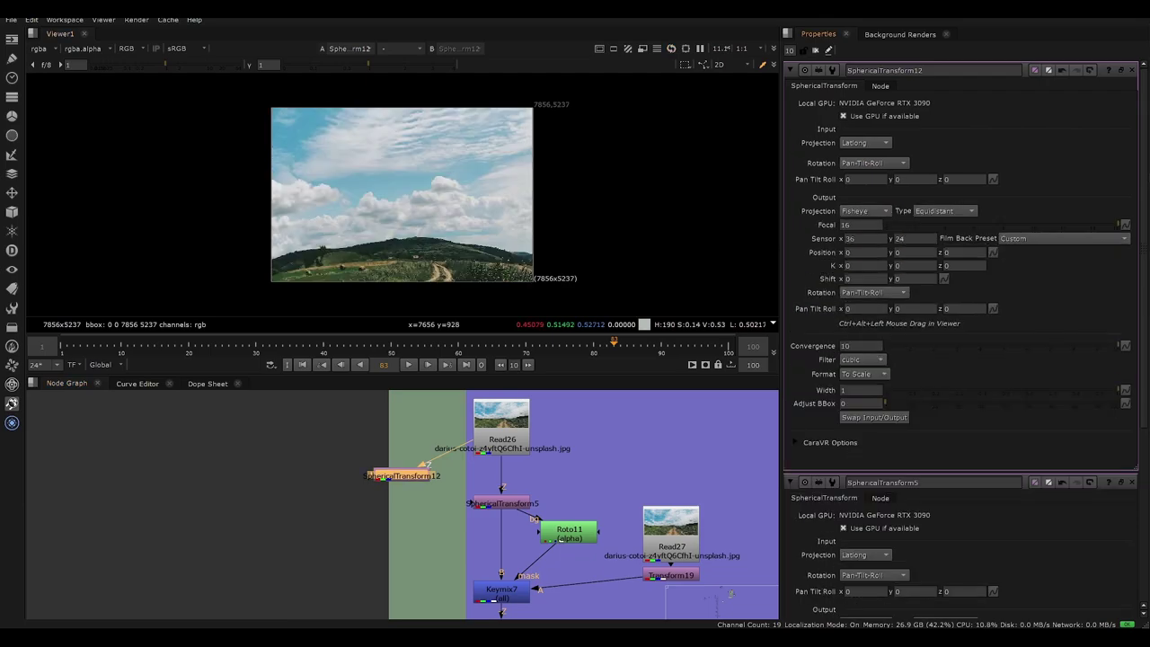
{"action": "left_click", "coordinate": [1132, 483]}
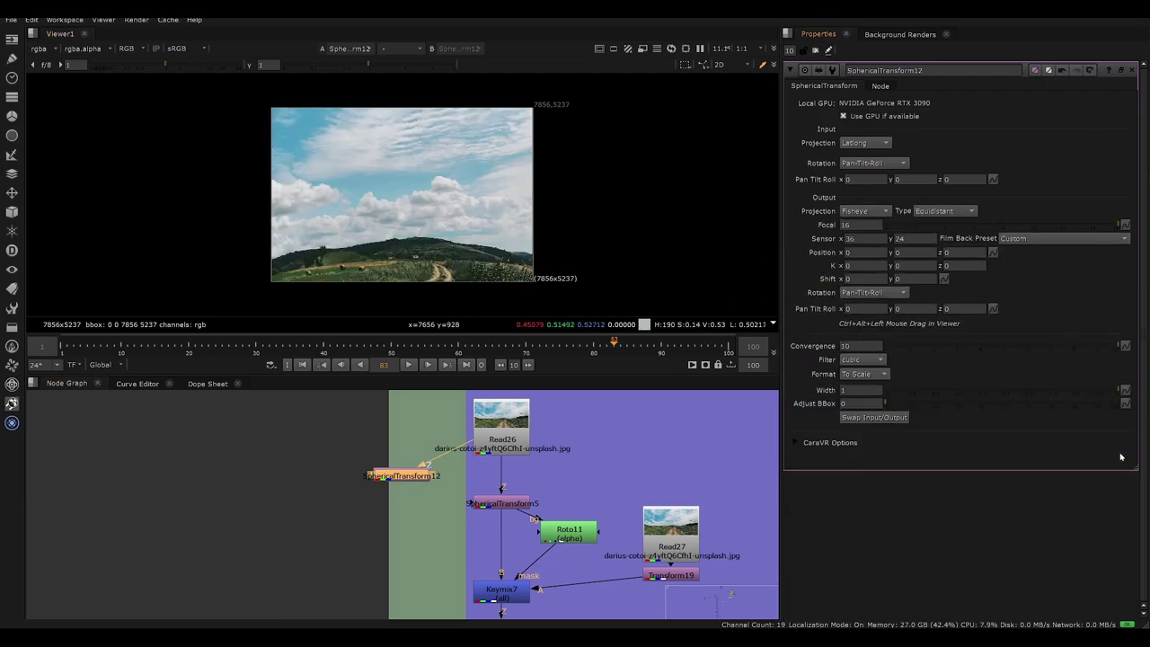
Step: Set the output sensor x of SphericalTransform12 to 56
{"action": "left_click", "coordinate": [847, 239]}
{"action": "key", "text": "Up"}
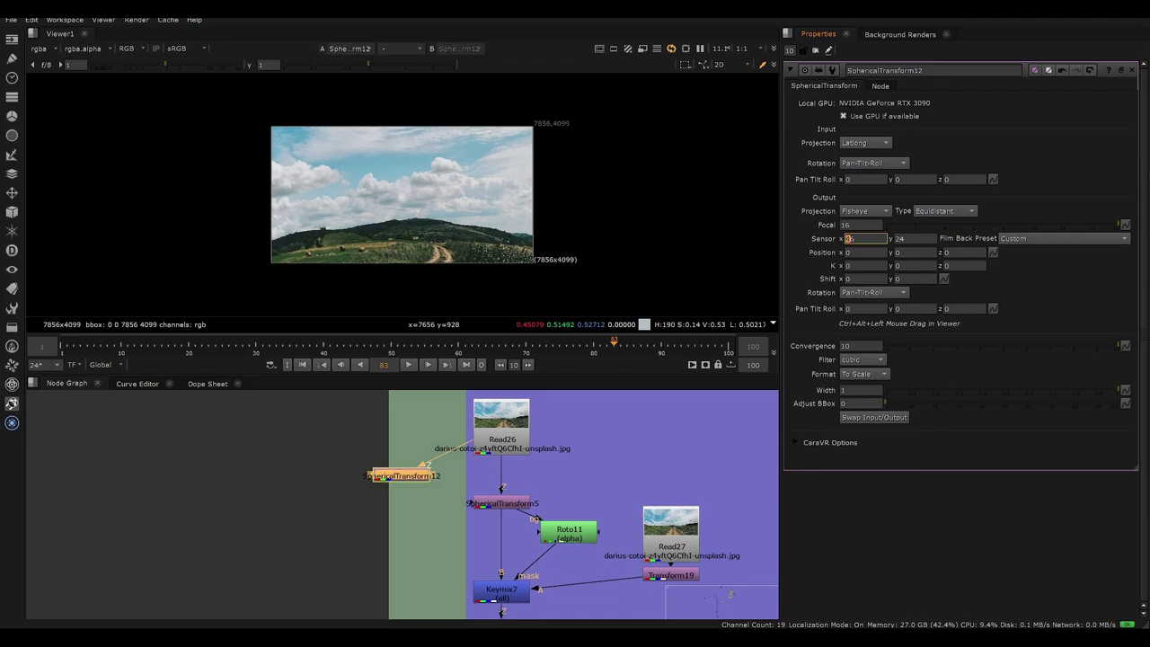
{"action": "key", "text": "Up"}
{"action": "key", "text": "Down"}
{"action": "key", "text": "Up"}
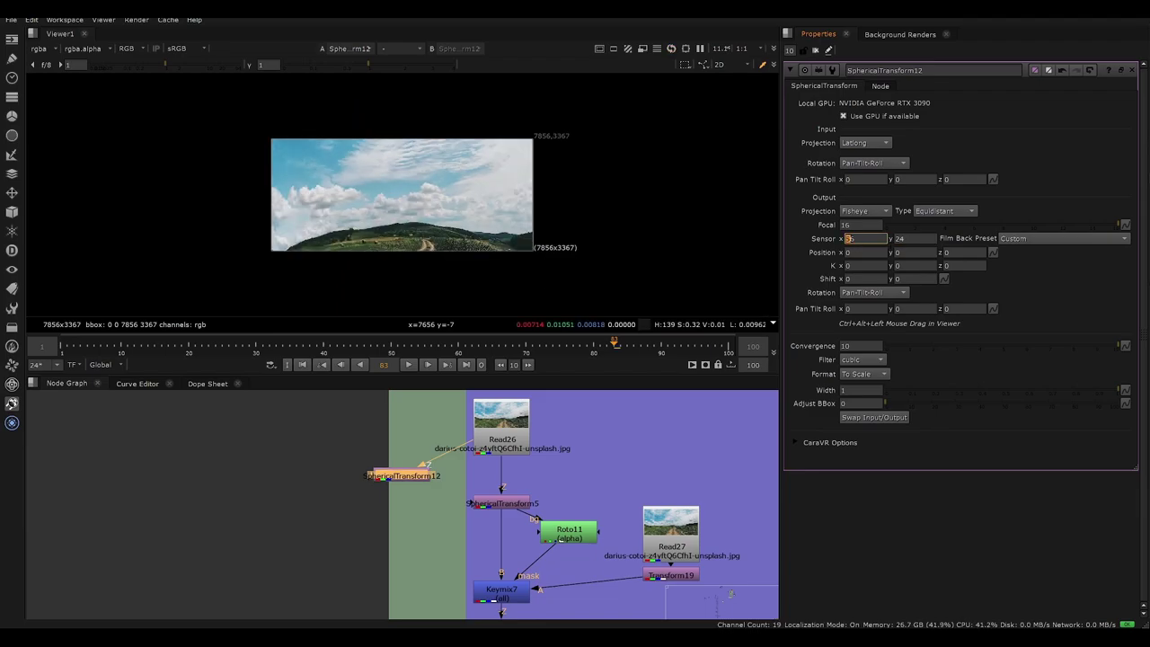
{"action": "key", "text": "Down"}
{"action": "key", "text": "Up"}
Step: Set the output sensor y of SphericalTransform12 to 44 and fit the image in the viewer
{"action": "left_click", "coordinate": [897, 239]}
{"action": "key", "text": "Up"}
{"action": "key", "text": "Up"}
{"action": "key", "text": "Up"}
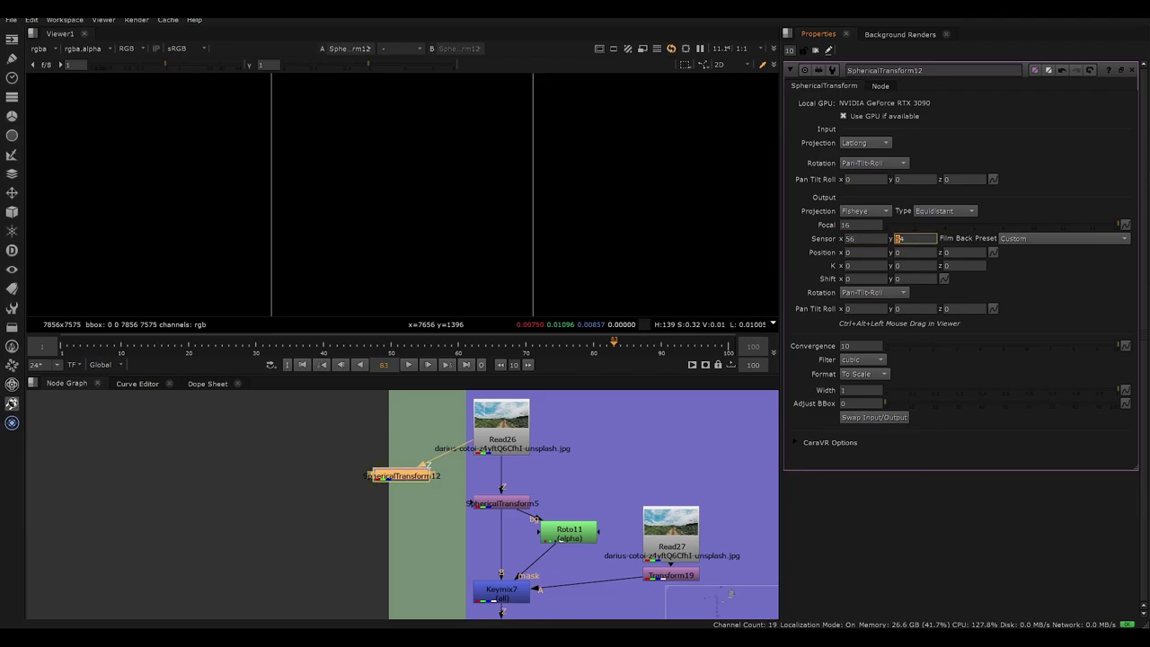
{"action": "key", "text": "Down"}
{"action": "key", "text": "Down"}
{"action": "key", "text": "Up"}
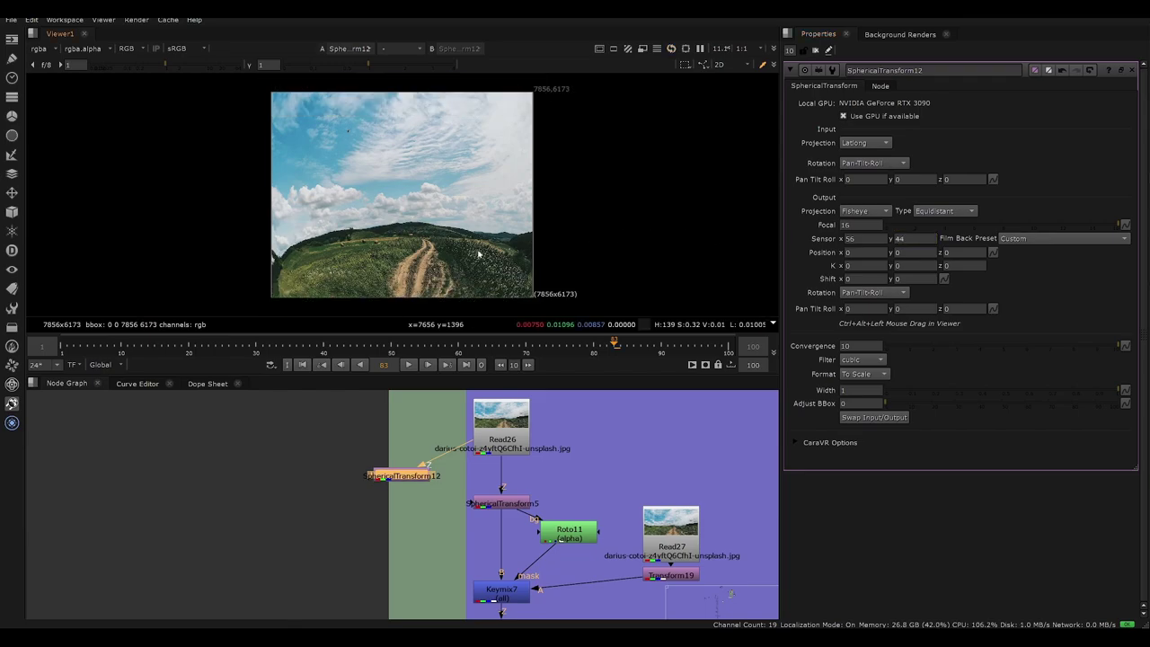
{"action": "key", "text": "f"}
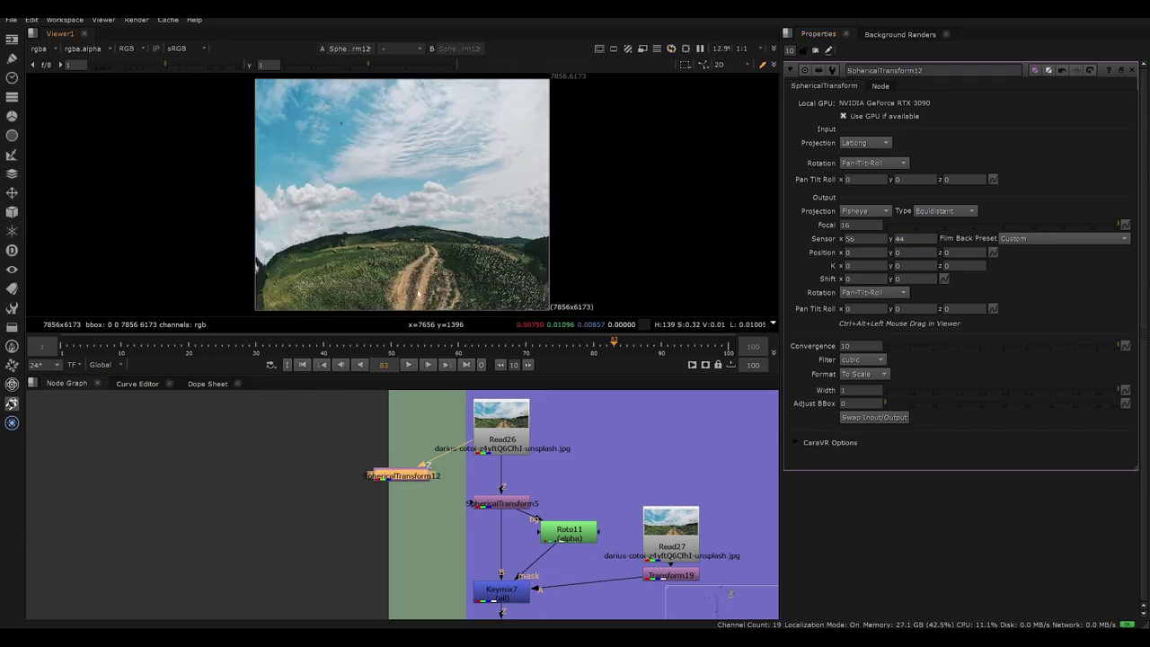
Step: Set the output focal of SphericalTransform12 to 6
{"action": "left_click", "coordinate": [850, 225]}
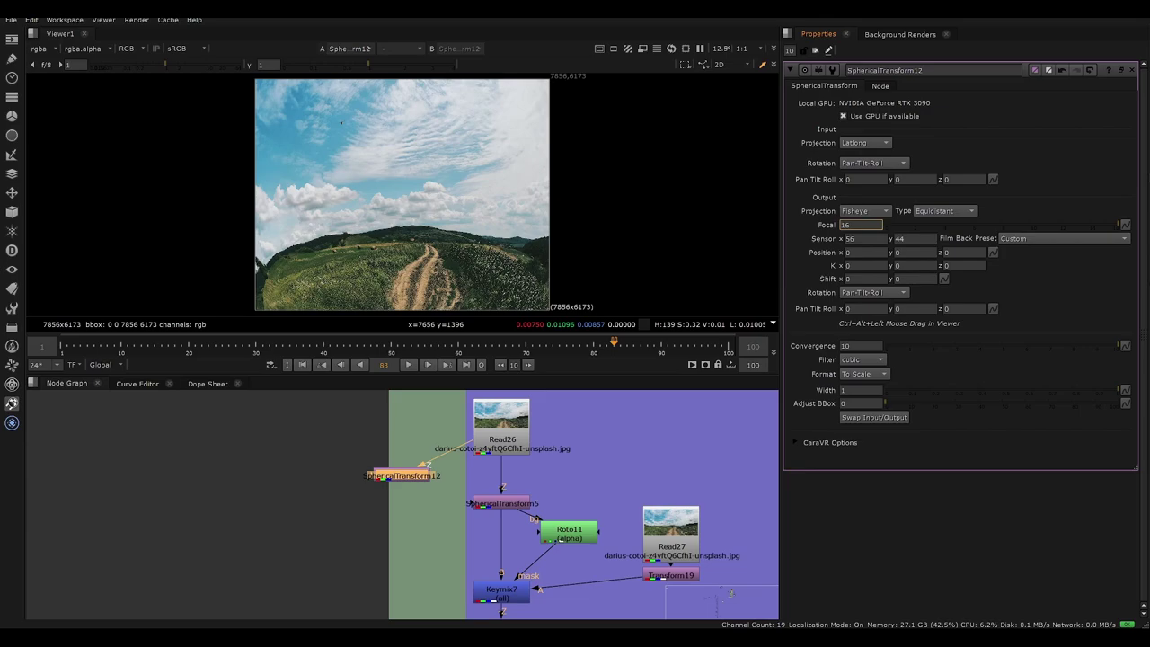
{"action": "key", "text": "Down"}
{"action": "key", "text": "Up"}
{"action": "key", "text": "Down"}
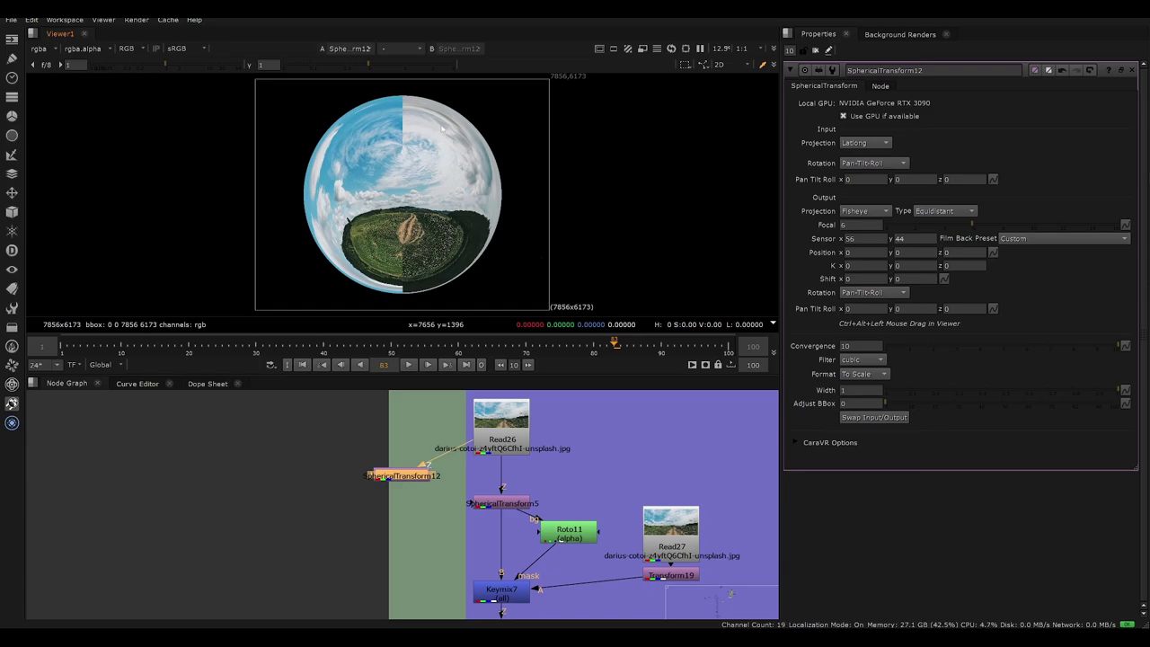
Step: Set the output sensor x of SphericalTransform12 to 46
{"action": "left_click", "coordinate": [846, 239]}
{"action": "key", "text": "Up"}
{"action": "key", "text": "Down"}
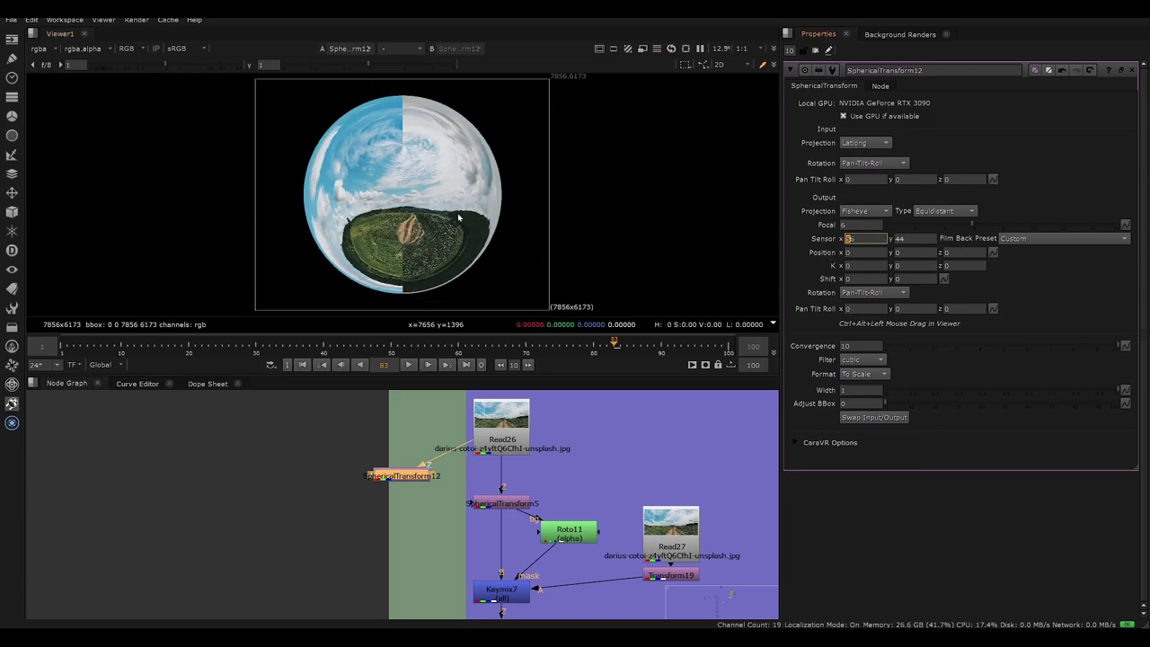
{"action": "scroll", "coordinate": [460, 208], "scroll_direction": "down", "scroll_amount": 2}
{"action": "scroll", "coordinate": [530, 141], "scroll_direction": "up", "scroll_amount": 1}
{"action": "key", "text": "Down"}
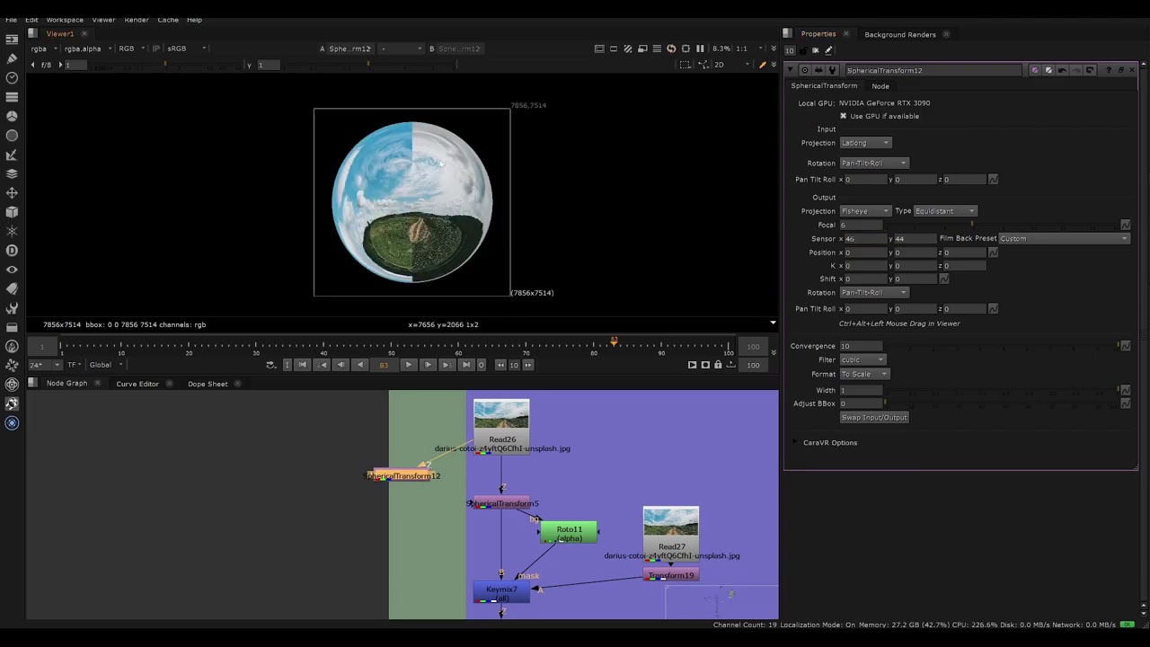
Step: Set the output sensor y of SphericalTransform12 to 38 so the frame fits around the fisheye circle
{"action": "left_click", "coordinate": [898, 239]}
{"action": "key", "text": "Down"}
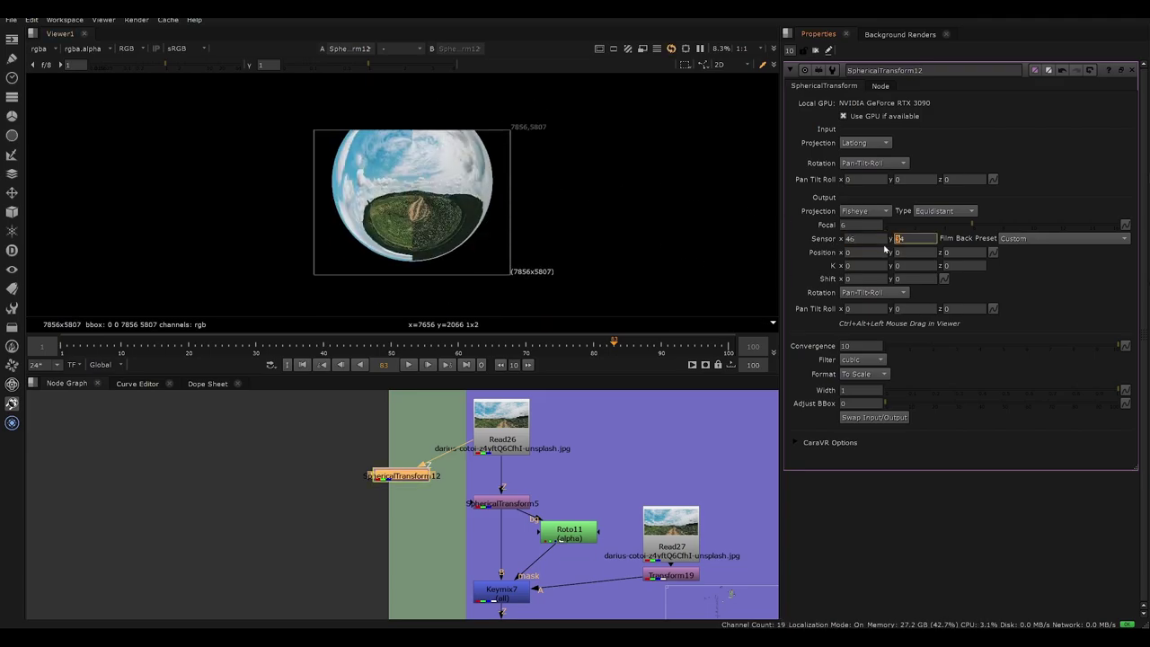
{"action": "key", "text": "Up"}
{"action": "key", "text": "Right"}
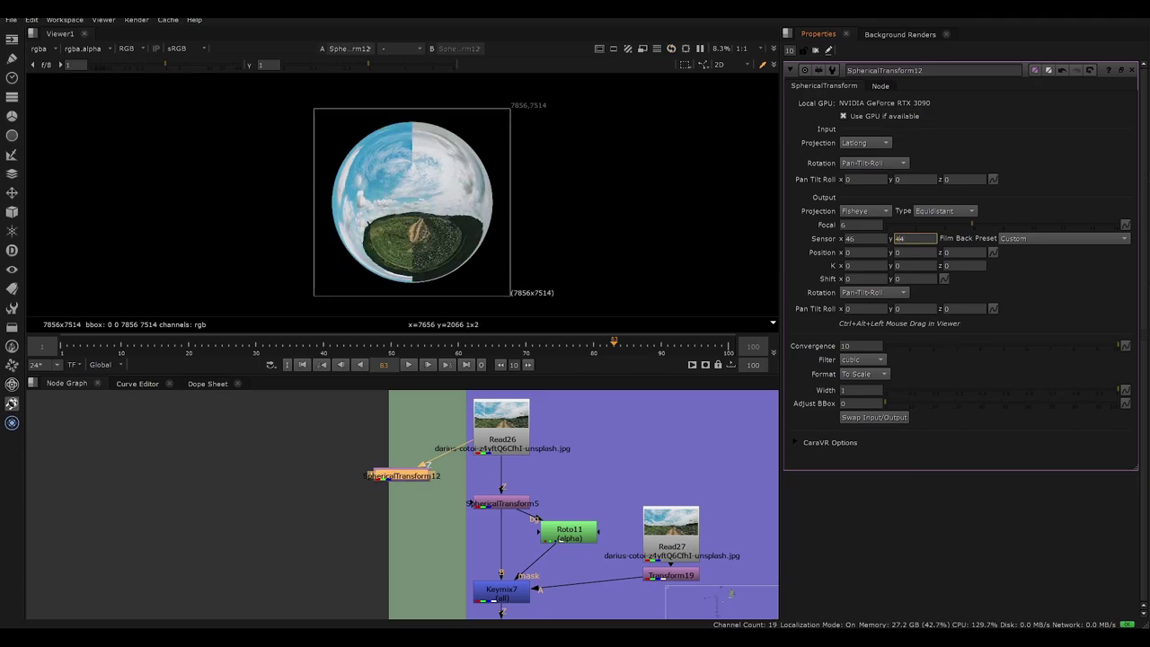
{"action": "key", "text": "Down"}
{"action": "key", "text": "Down"}
{"action": "key", "text": "Down"}
{"action": "key", "text": "Down"}
{"action": "key", "text": "Down"}
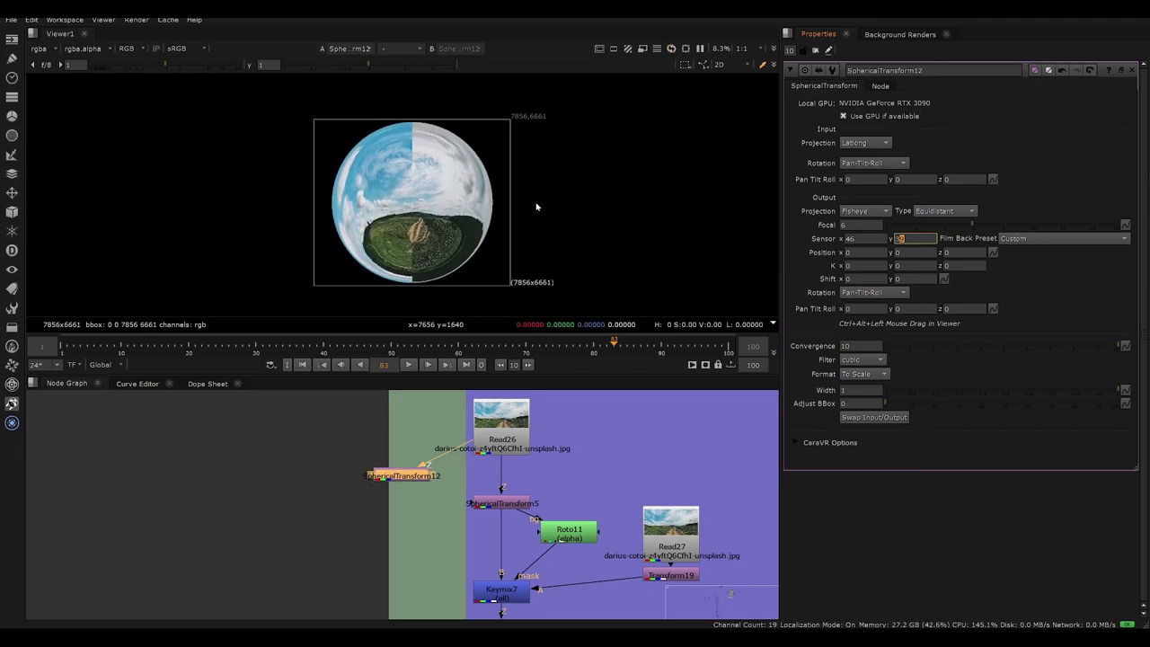
{"action": "key", "text": "Down"}
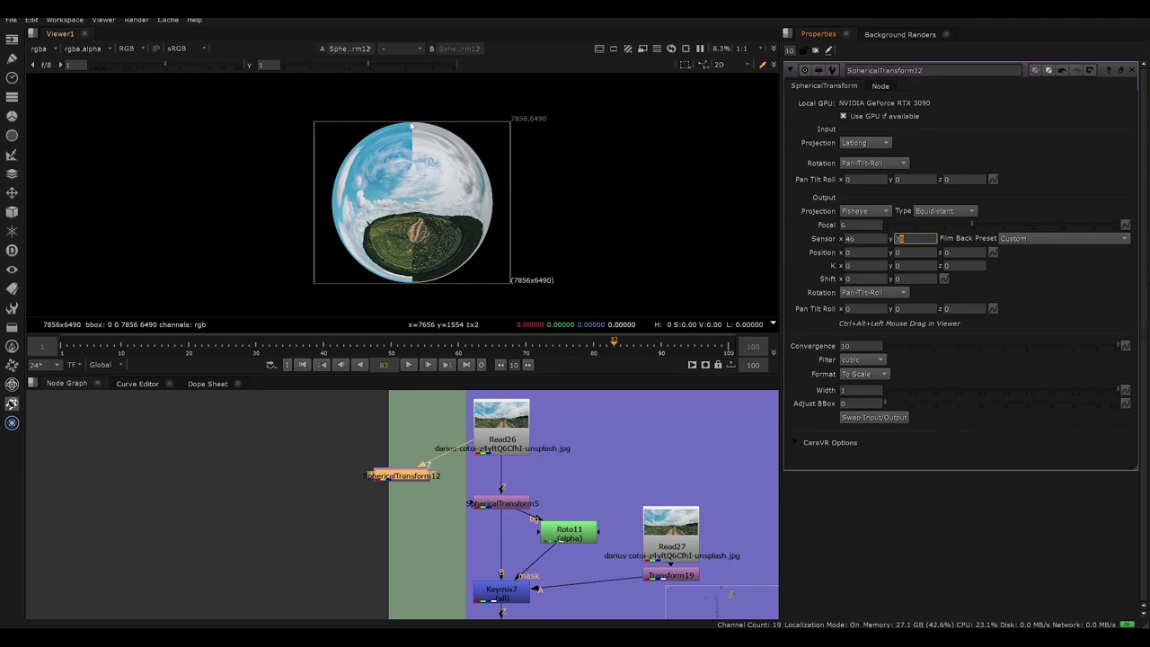
Step: Inspect the sky pole seam in the fisheye view and set the output rotation's tilt (y) to 90 to centre it
{"action": "scroll", "coordinate": [415, 171], "scroll_direction": "up", "scroll_amount": 5}
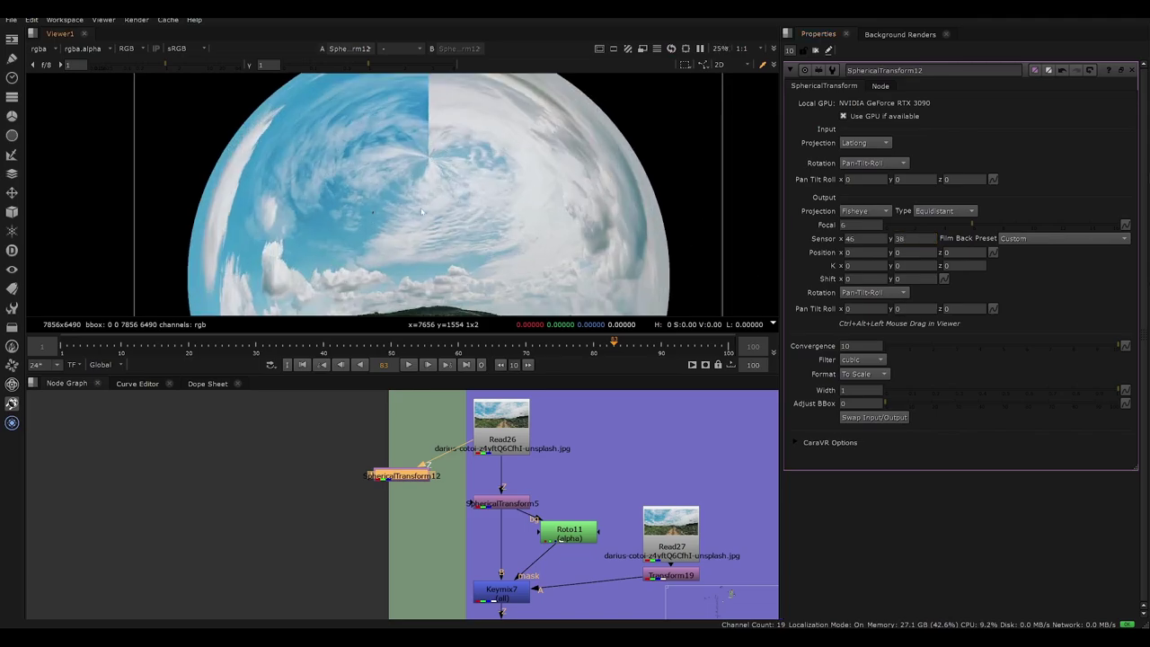
{"action": "scroll", "coordinate": [438, 180], "scroll_direction": "down", "scroll_amount": 4}
{"action": "key", "text": "f"}
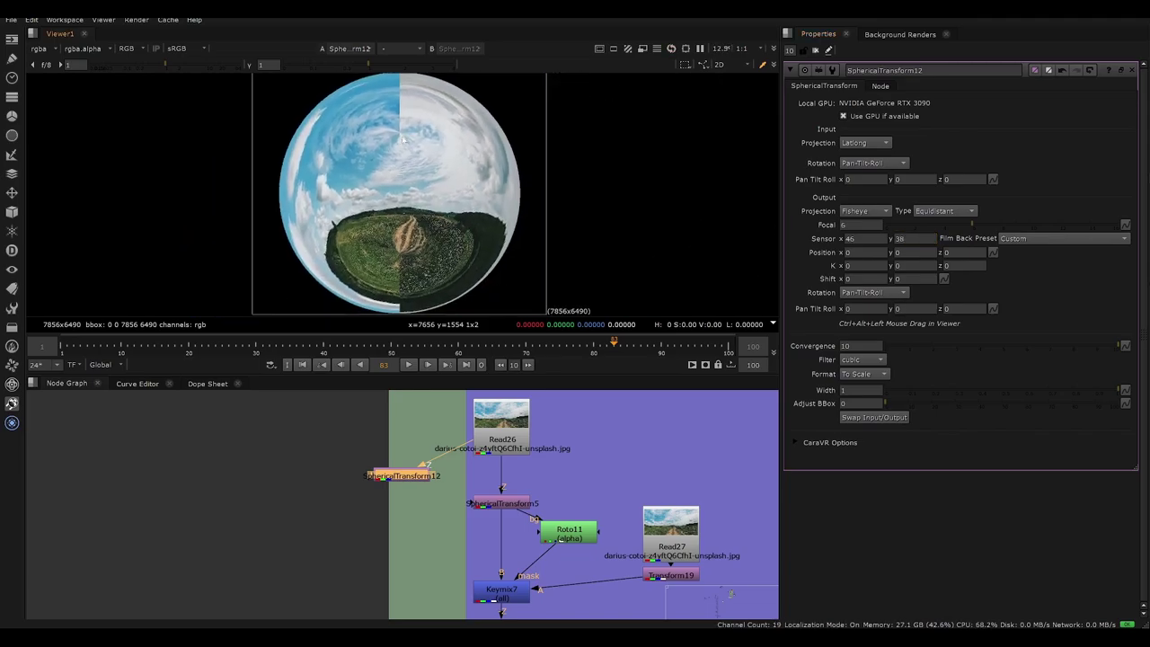
{"action": "scroll", "coordinate": [400, 142], "scroll_direction": "up", "scroll_amount": 4}
{"action": "key", "text": "f"}
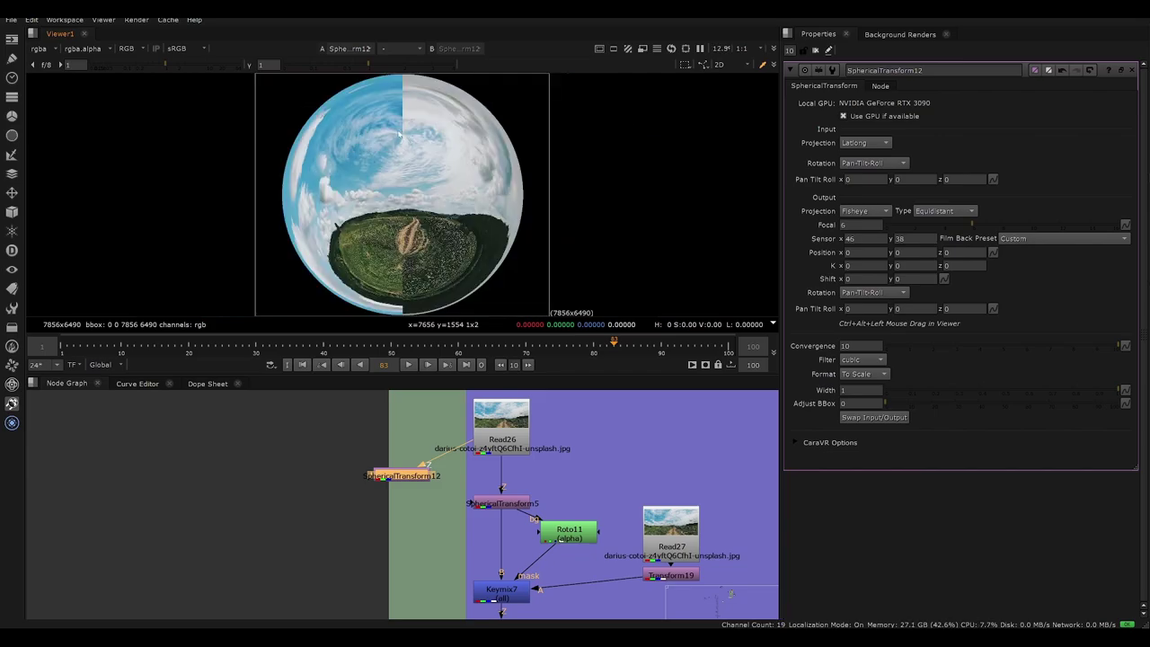
{"action": "scroll", "coordinate": [403, 153], "scroll_direction": "up", "scroll_amount": 4}
{"action": "key", "text": "f"}
{"action": "double_click", "coordinate": [898, 308]}
{"action": "type", "text": "90"}
{"action": "key", "text": "Return"}
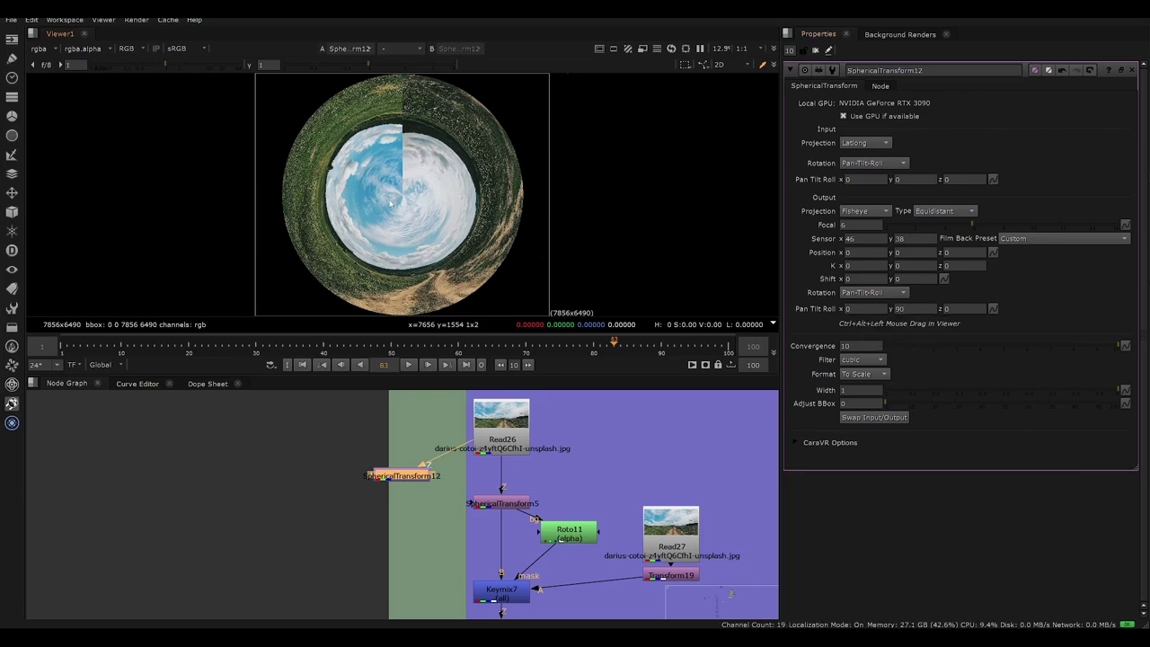
Step: View the first PolarDistort node in the Polar Distort Patch group for comparison with the spherical method
{"action": "scroll", "coordinate": [415, 481], "scroll_direction": "down", "scroll_amount": 5}
{"action": "middle_click_drag", "start_coordinate": [415, 482], "coordinate": [403, 569]}
{"action": "middle_click_drag", "start_coordinate": [426, 439], "coordinate": [400, 588]}
{"action": "middle_click_drag", "start_coordinate": [421, 465], "coordinate": [410, 548]}
{"action": "scroll", "coordinate": [415, 513], "scroll_direction": "up", "scroll_amount": 3}
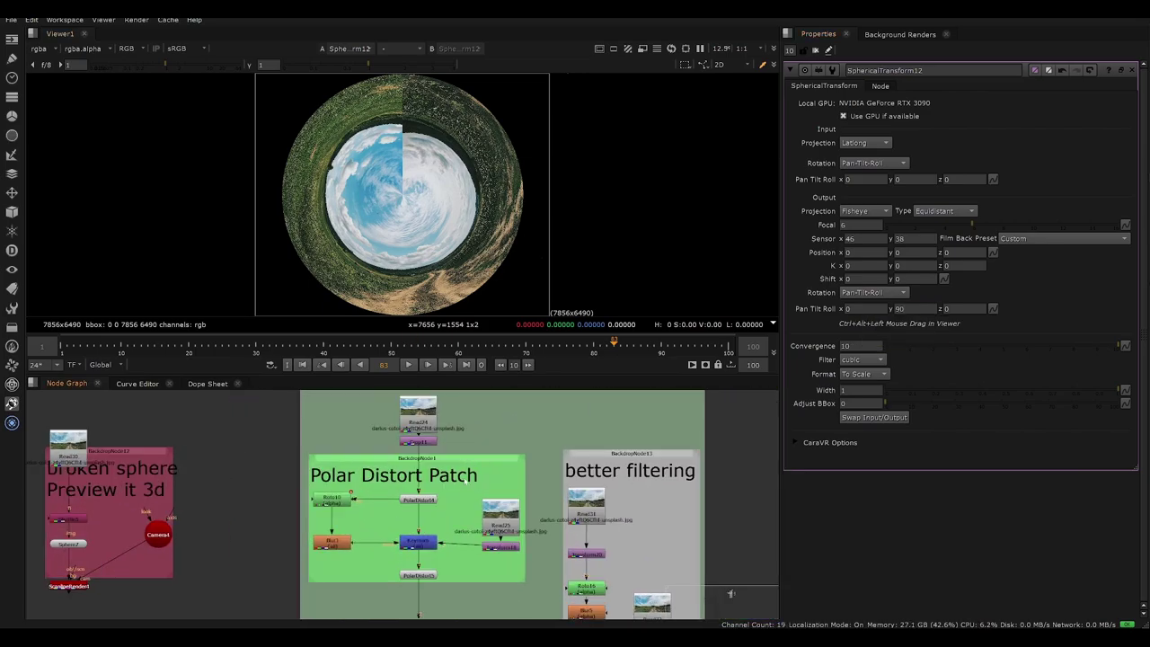
{"action": "left_click", "coordinate": [420, 500]}
{"action": "key", "text": "1"}
{"action": "key", "text": "2"}
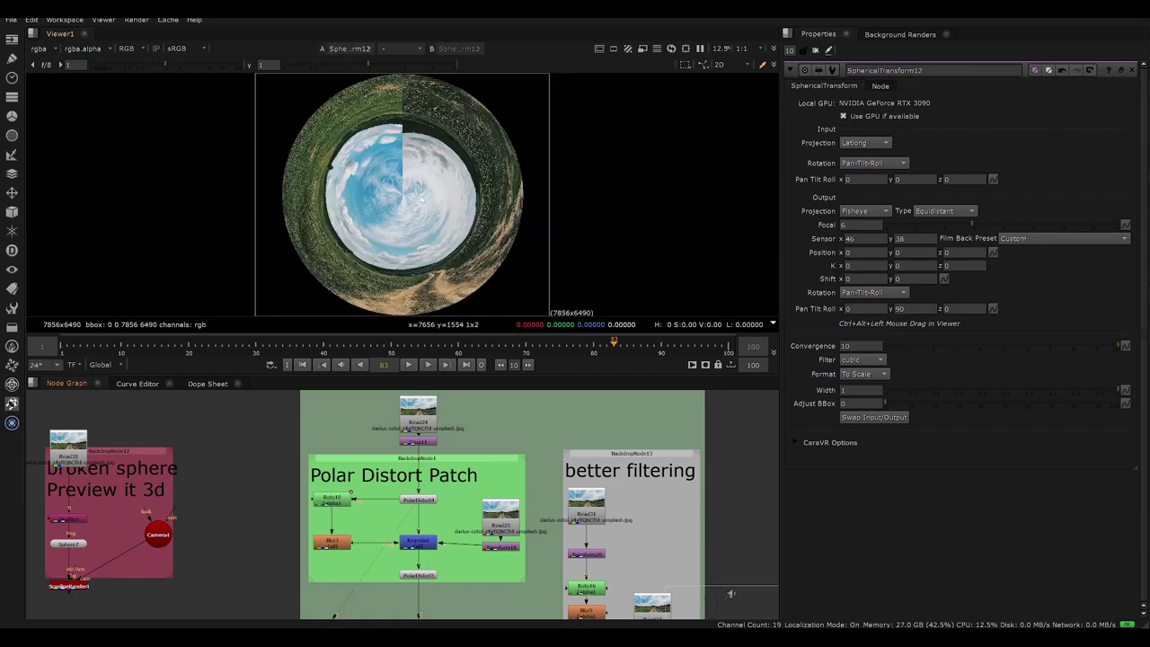
Step: View Keymix7 in the Spherical Transform Patch group, and review its Roto11 mask and the Read27 and Transform19 patch source
{"action": "scroll", "coordinate": [485, 306], "scroll_direction": "down", "scroll_amount": 3}
{"action": "key", "text": "f"}
{"action": "scroll", "coordinate": [426, 503], "scroll_direction": "down", "scroll_amount": 3}
{"action": "middle_click_drag", "start_coordinate": [426, 584], "coordinate": [435, 453]}
{"action": "scroll", "coordinate": [440, 443], "scroll_direction": "up", "scroll_amount": 5}
{"action": "left_click", "coordinate": [441, 444]}
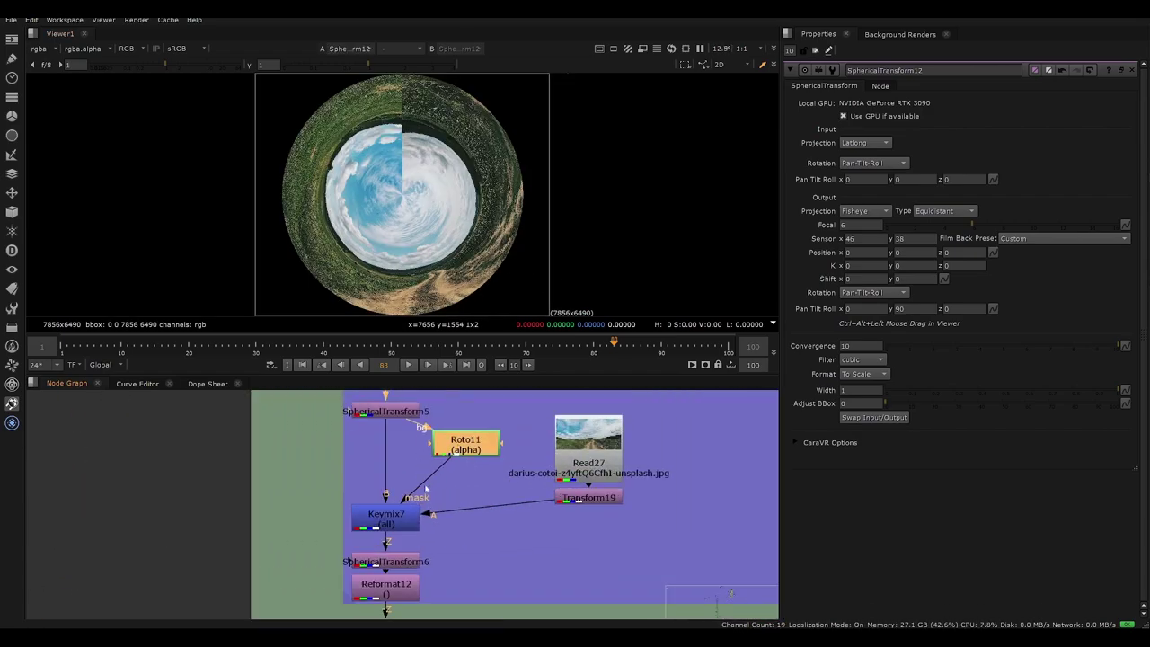
{"action": "double_click", "coordinate": [400, 517]}
{"action": "key", "text": "1"}
{"action": "left_click", "coordinate": [600, 431]}
{"action": "left_click", "coordinate": [591, 497]}
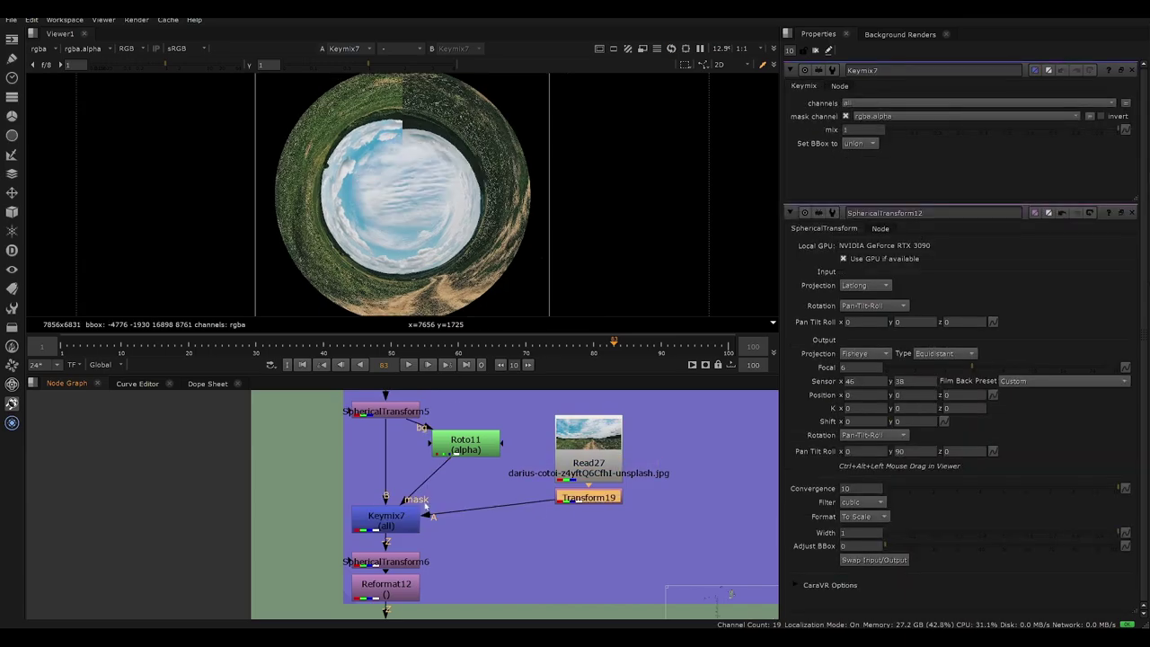
{"action": "left_click_drag", "start_coordinate": [397, 520], "coordinate": [396, 523]}
{"action": "middle_click_drag", "start_coordinate": [408, 568], "coordinate": [432, 544]}
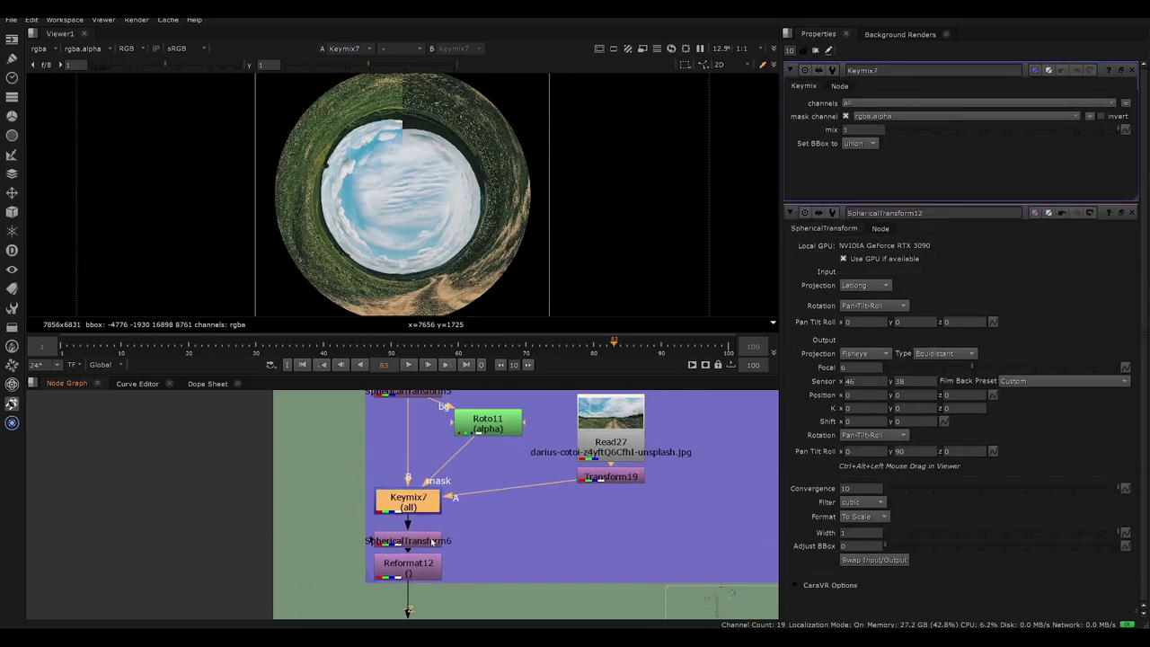
Step: Open SphericalTransform6's settings, close those of Keymix7, and view the patched image converted from fisheye back to latlong
{"action": "double_click", "coordinate": [435, 544]}
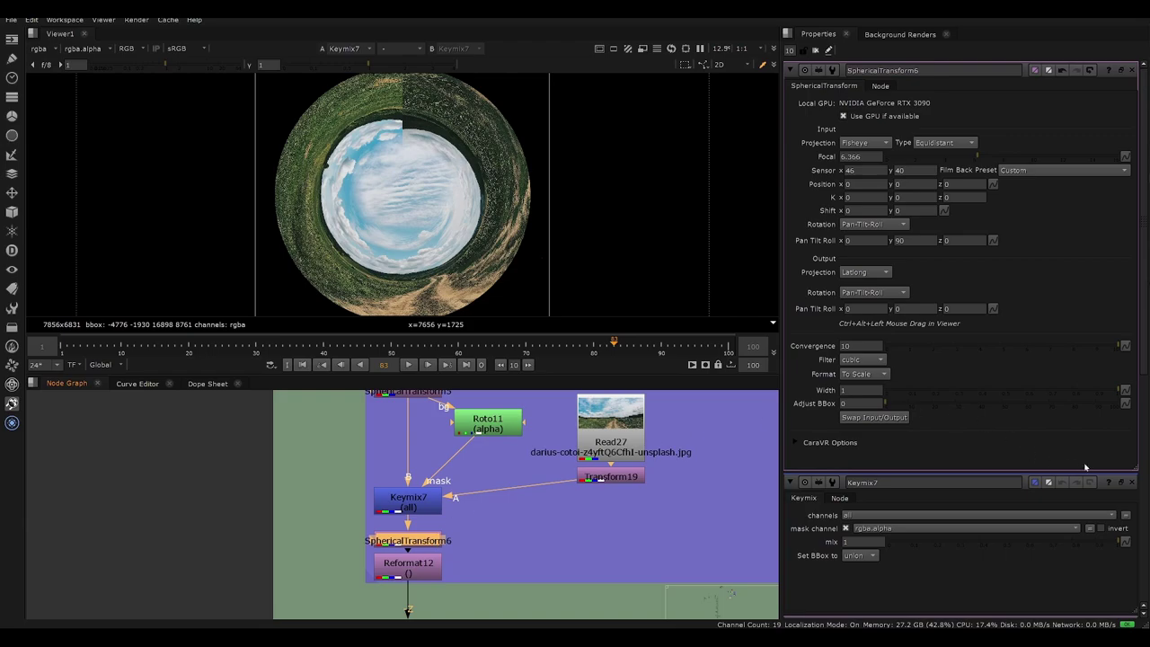
{"action": "left_click", "coordinate": [1132, 482]}
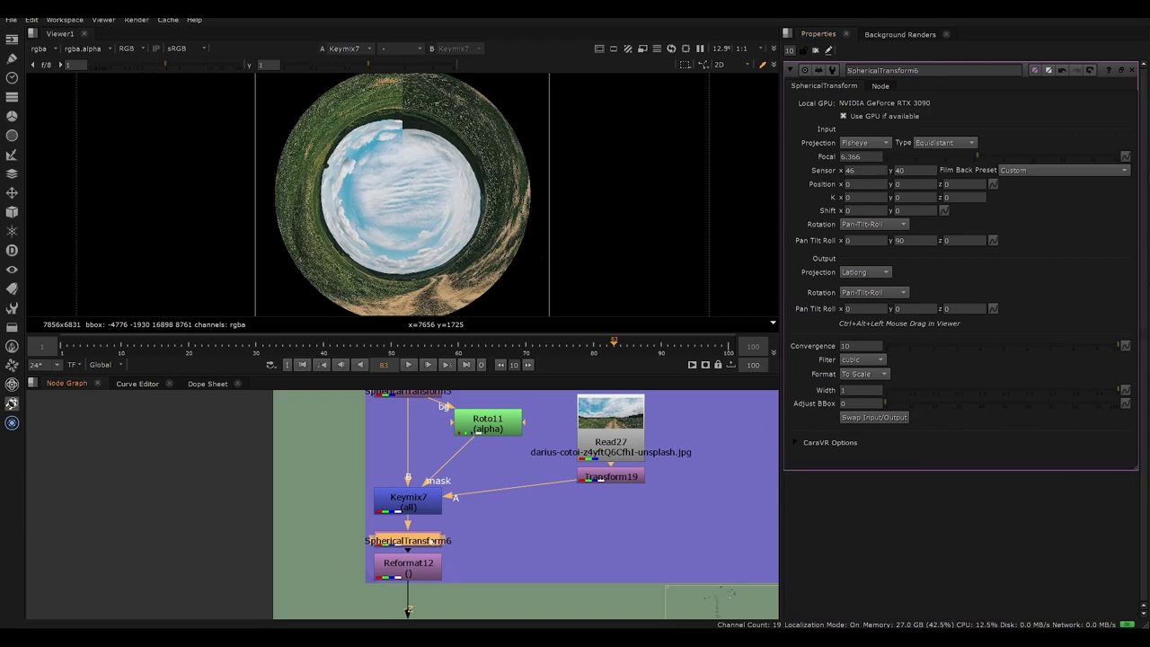
{"action": "key", "text": "1"}
{"action": "middle_click_drag", "start_coordinate": [435, 545], "coordinate": [435, 547]}
{"action": "scroll", "coordinate": [490, 547], "scroll_direction": "down", "scroll_amount": 1}
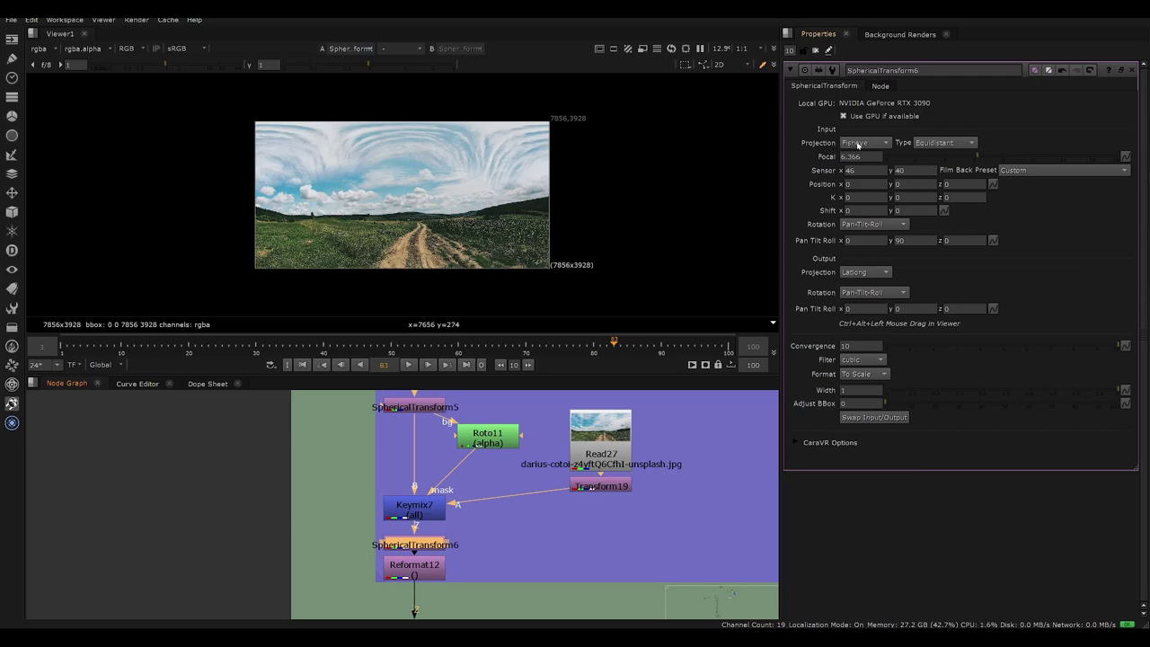
Step: Open SphericalTransform5's settings to compare them with those of SphericalTransform6, and close them again
{"action": "middle_click_drag", "start_coordinate": [506, 474], "coordinate": [558, 586]}
{"action": "double_click", "coordinate": [474, 519]}
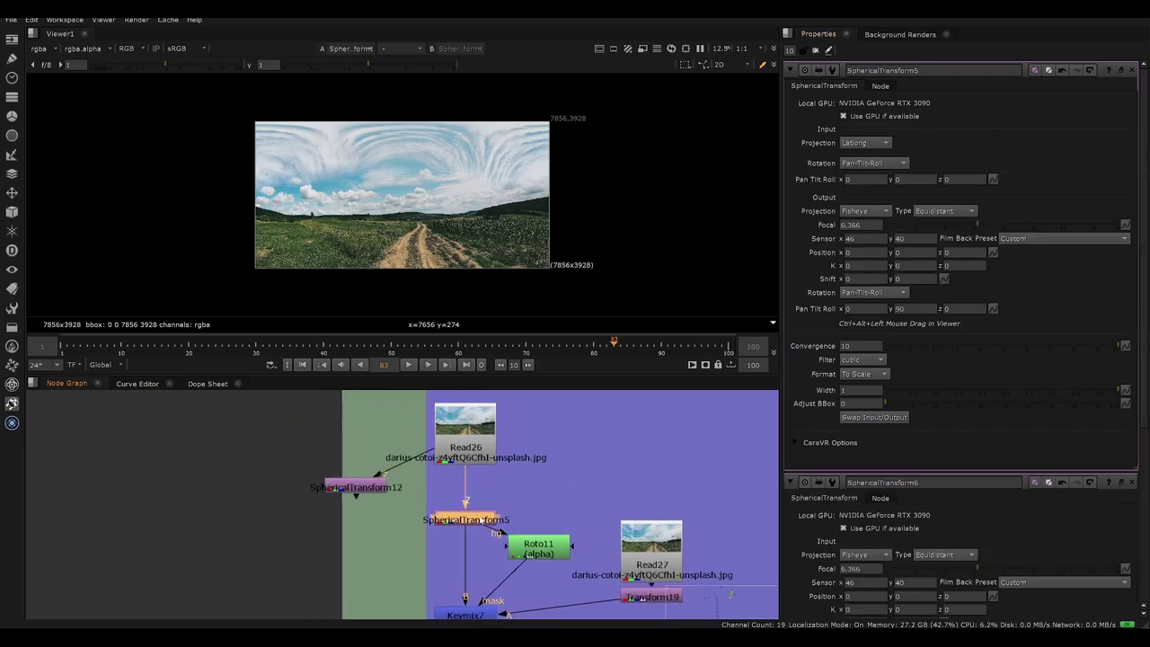
{"action": "left_click", "coordinate": [1131, 69]}
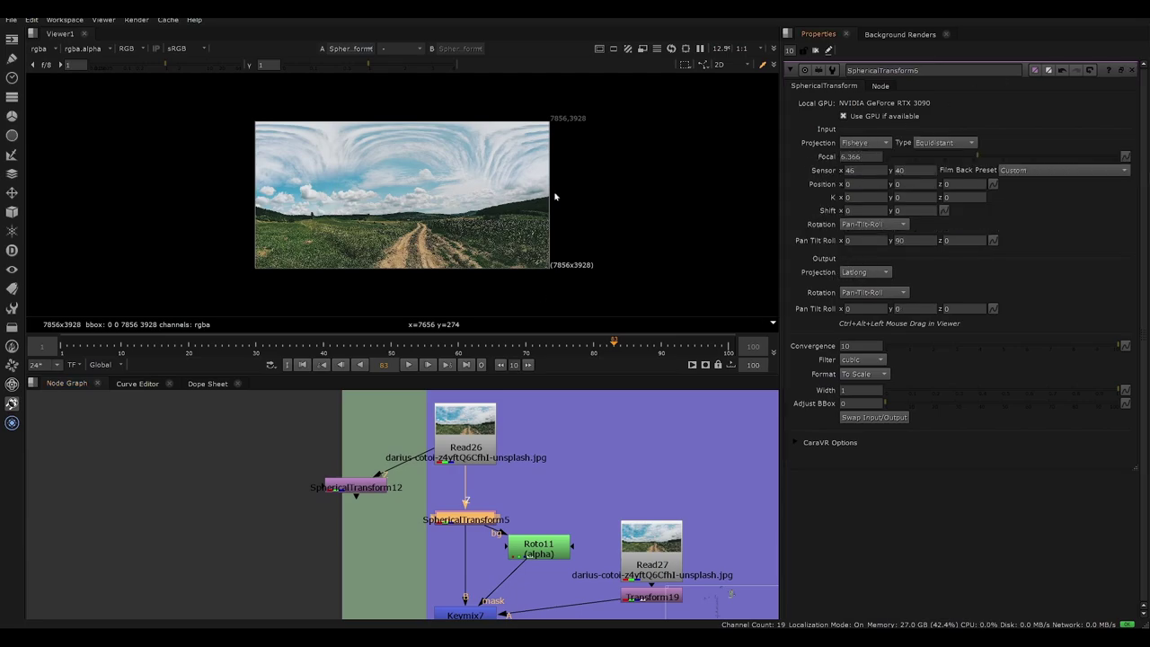
Step: Locate the latlong-to-rectilinear preview node, and examine the patched sky along the upper edge of the latlong image
{"action": "scroll", "coordinate": [472, 539], "scroll_direction": "down", "scroll_amount": 3}
{"action": "middle_click_drag", "start_coordinate": [475, 600], "coordinate": [466, 522]}
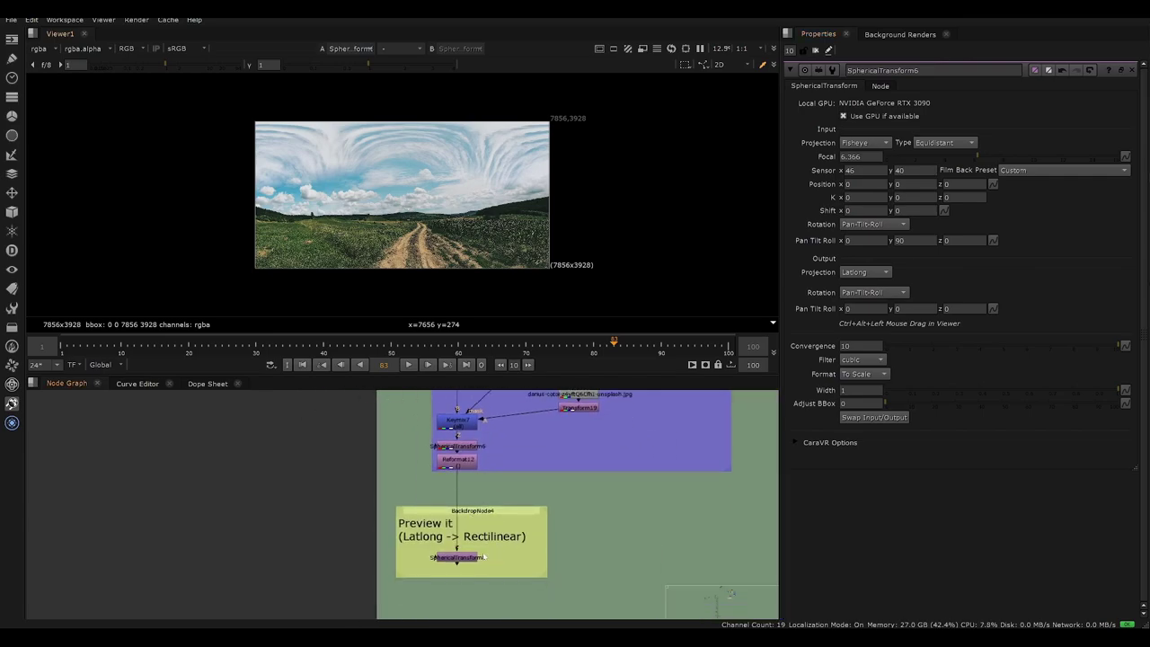
{"action": "scroll", "coordinate": [483, 557], "scroll_direction": "up", "scroll_amount": 3}
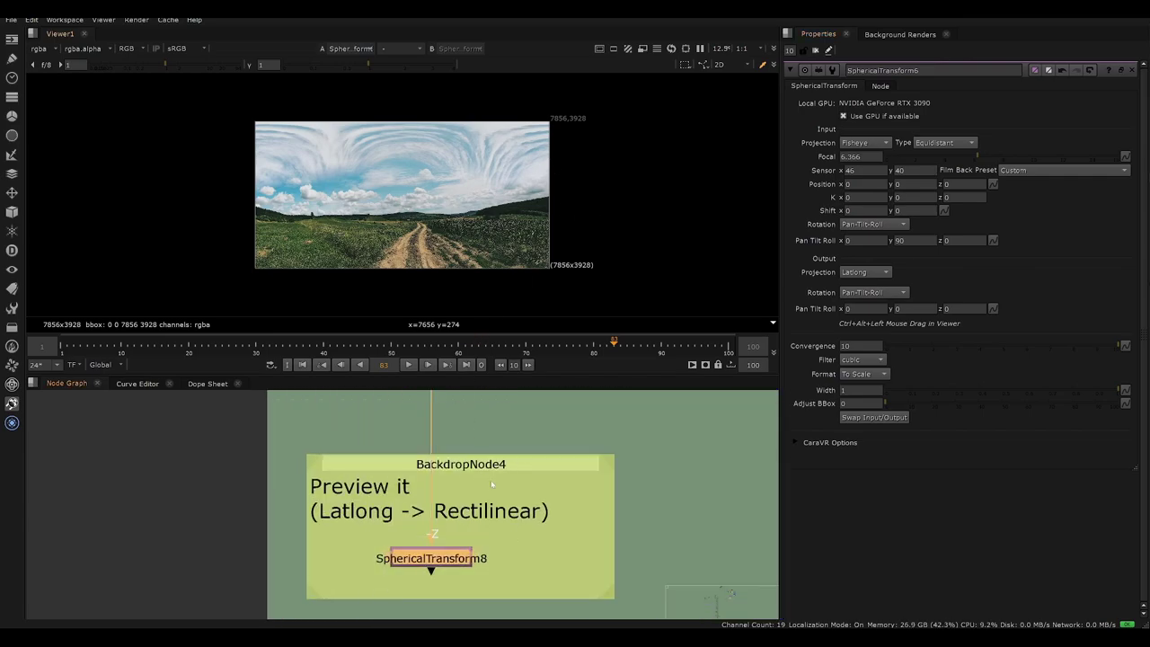
{"action": "middle_click_drag", "start_coordinate": [492, 484], "coordinate": [461, 487]}
{"action": "middle_click_drag", "start_coordinate": [259, 232], "coordinate": [390, 259]}
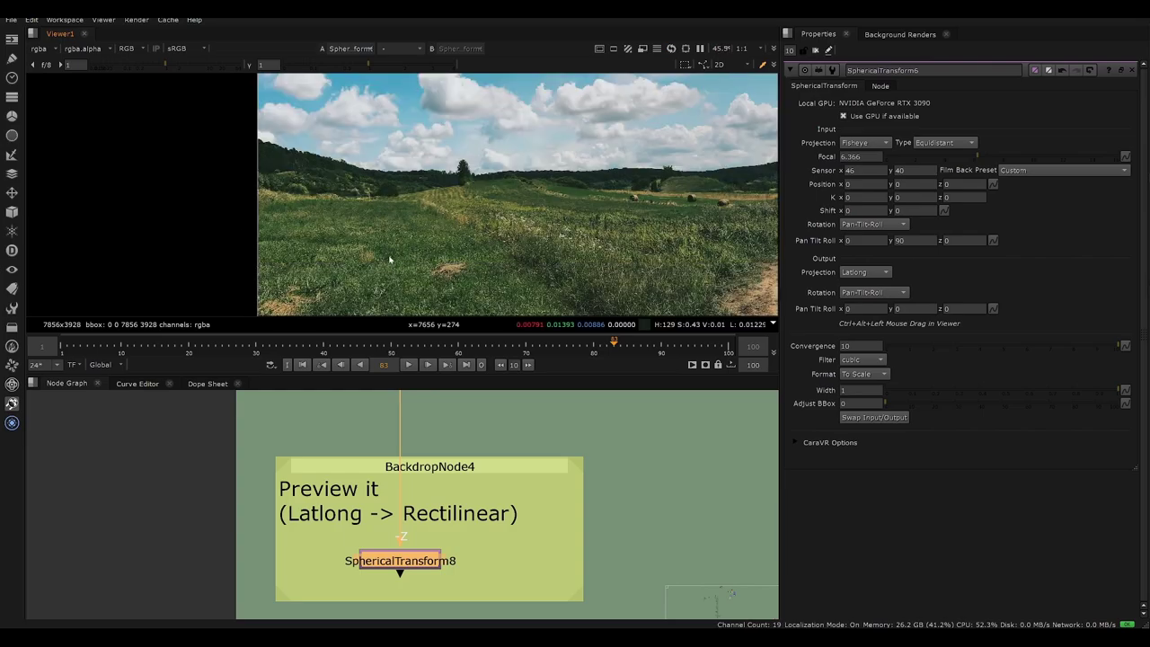
{"action": "scroll", "coordinate": [540, 256], "scroll_direction": "down", "scroll_amount": 4}
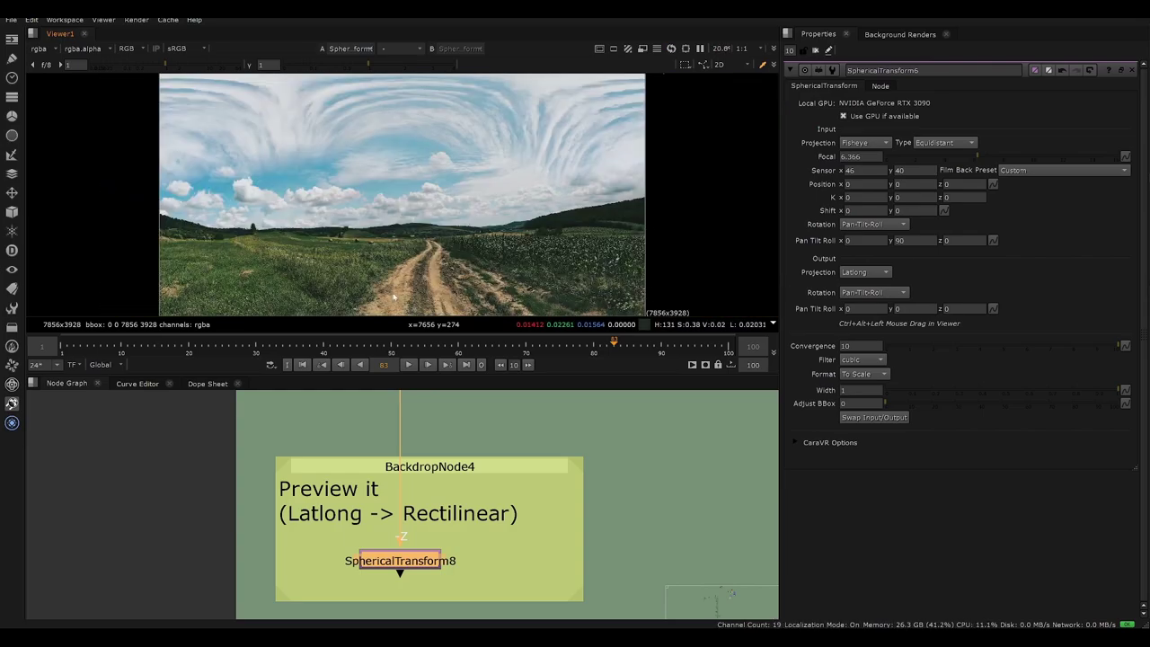
{"action": "middle_click_drag", "start_coordinate": [329, 125], "coordinate": [361, 226]}
{"action": "scroll", "coordinate": [360, 226], "scroll_direction": "up", "scroll_amount": 3}
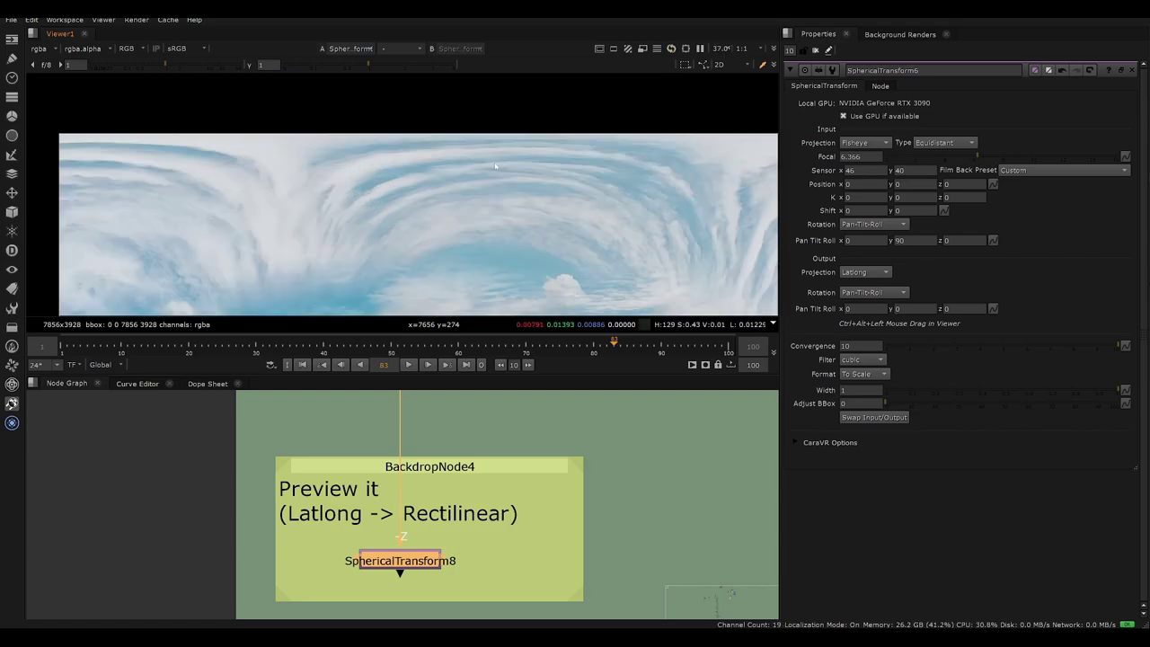
{"action": "scroll", "coordinate": [496, 167], "scroll_direction": "down", "scroll_amount": 3}
{"action": "middle_click_drag", "start_coordinate": [495, 167], "coordinate": [348, 144]}
{"action": "scroll", "coordinate": [452, 84], "scroll_direction": "up", "scroll_amount": 5}
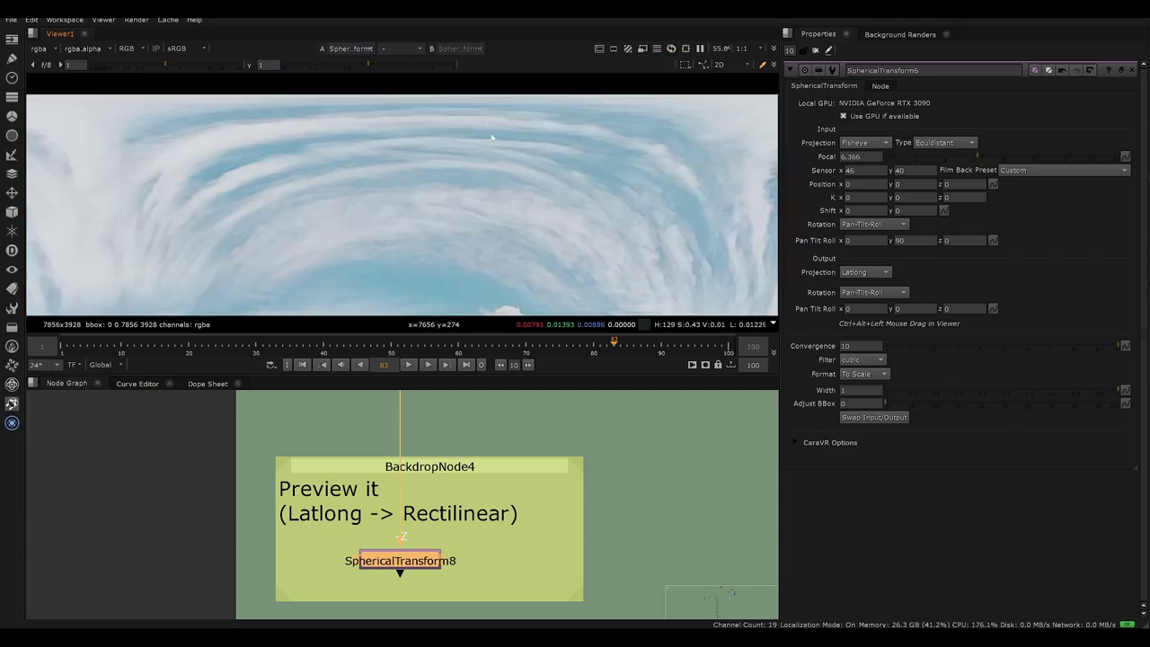
Step: Find the Method 2 group in the node graph and view its Read29 source image
{"action": "key", "text": "f"}
{"action": "scroll", "coordinate": [481, 400], "scroll_direction": "down", "scroll_amount": 4}
{"action": "middle_click_drag", "start_coordinate": [540, 423], "coordinate": [411, 510]}
{"action": "key", "text": "space"}
{"action": "scroll", "coordinate": [453, 510], "scroll_direction": "down", "scroll_amount": 3}
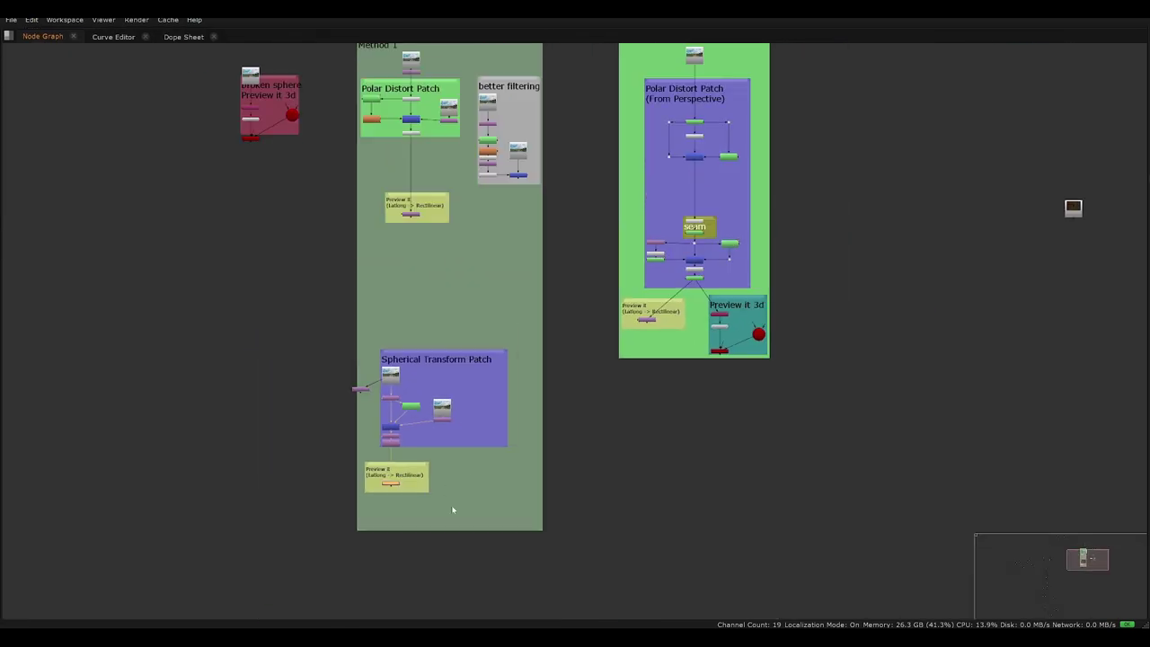
{"action": "middle_click_drag", "start_coordinate": [680, 134], "coordinate": [503, 334]}
{"action": "scroll", "coordinate": [504, 334], "scroll_direction": "up", "scroll_amount": 2}
{"action": "left_click_drag", "start_coordinate": [704, 236], "coordinate": [468, 399]}
{"action": "scroll", "coordinate": [547, 351], "scroll_direction": "up", "scroll_amount": 1}
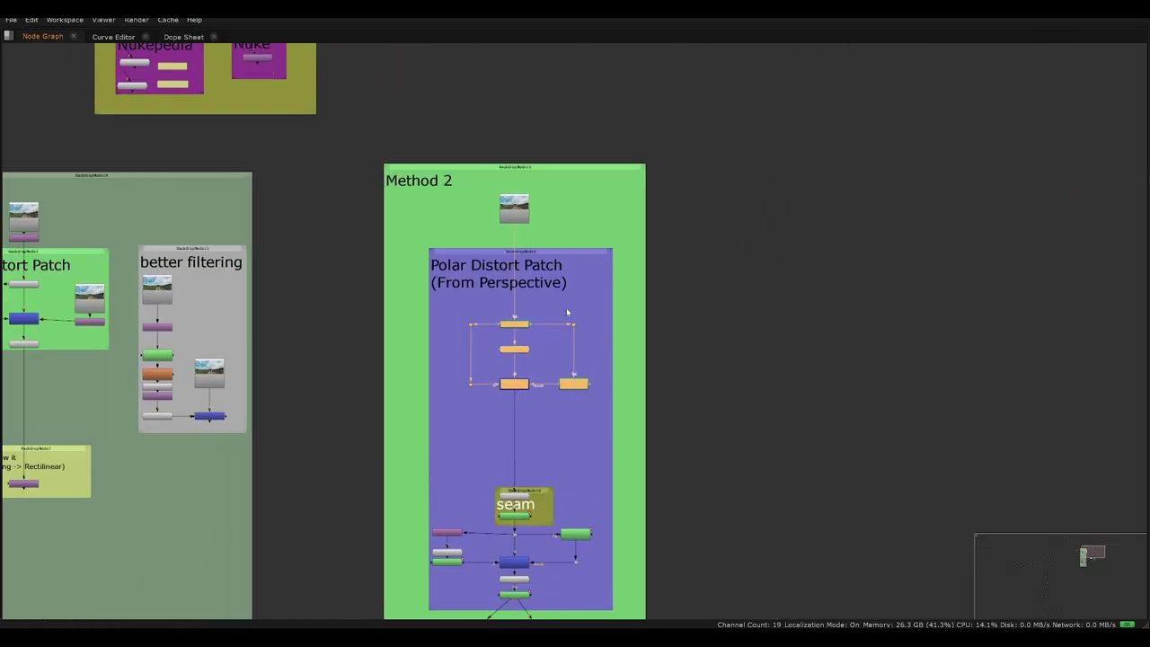
{"action": "scroll", "coordinate": [563, 314], "scroll_direction": "up", "scroll_amount": 2}
{"action": "left_click", "coordinate": [571, 153]}
{"action": "middle_click_drag", "start_coordinate": [572, 148], "coordinate": [544, 294]}
{"action": "key", "text": "space"}
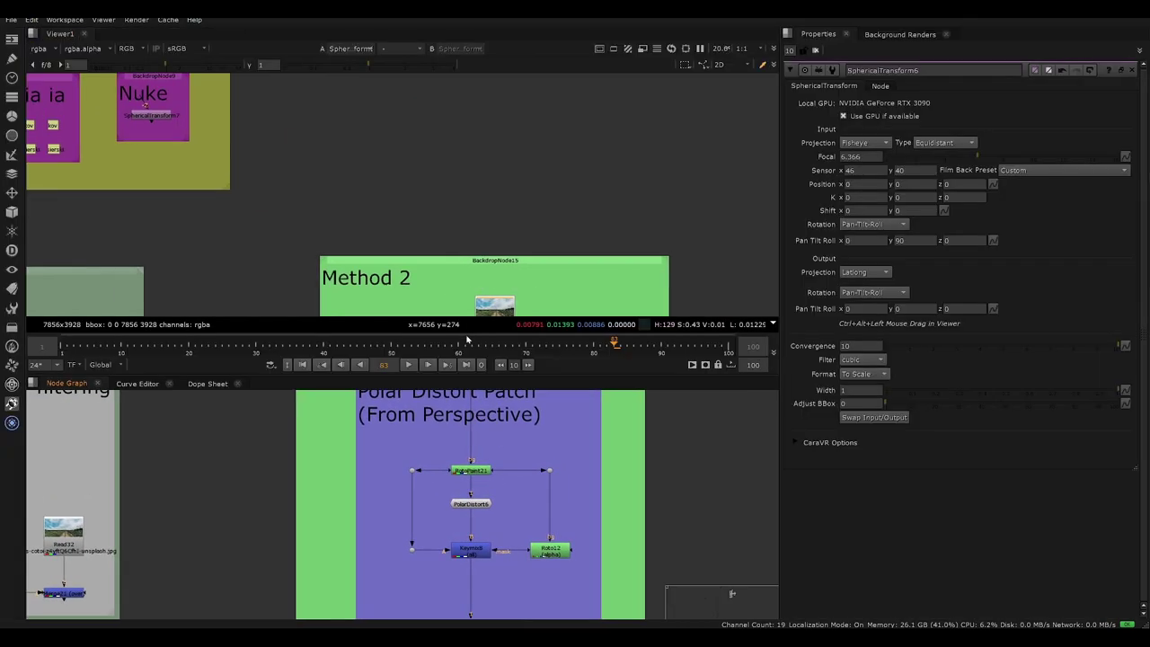
{"action": "key", "text": "1"}
{"action": "middle_click_drag", "start_coordinate": [459, 427], "coordinate": [424, 509]}
{"action": "middle_click_drag", "start_coordinate": [481, 410], "coordinate": [494, 486]}
{"action": "scroll", "coordinate": [469, 470], "scroll_direction": "up", "scroll_amount": 3}
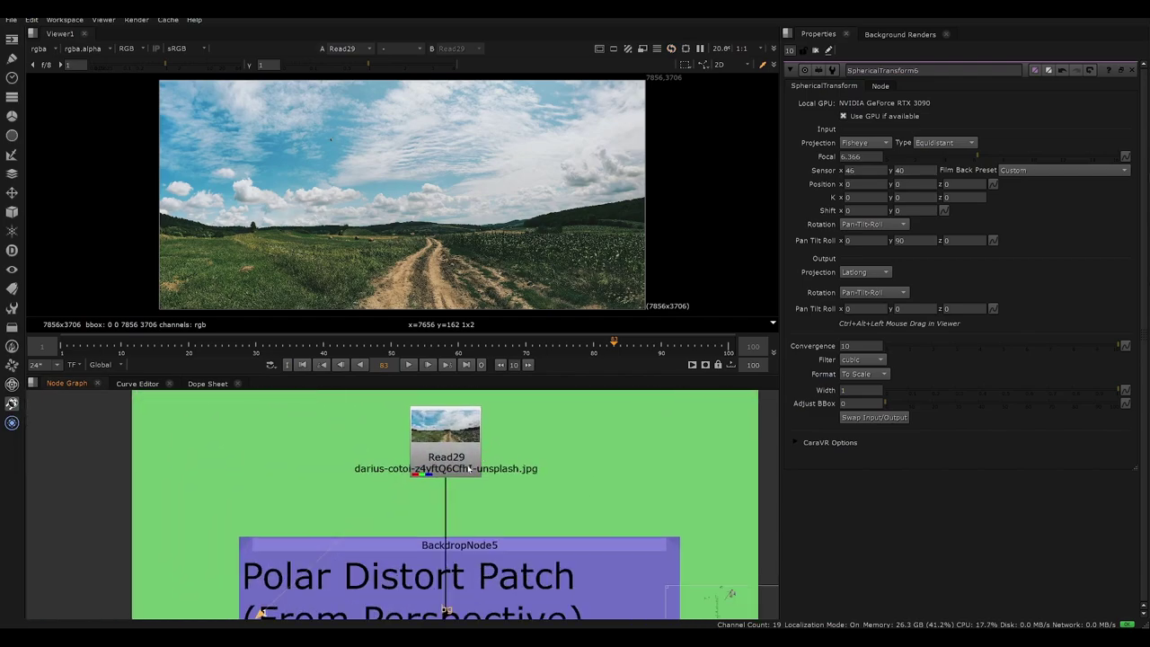
Step: View RotoPaint21 and toggle it off and on to examine its effect on the sky
{"action": "left_click_drag", "start_coordinate": [468, 468], "coordinate": [468, 472]}
{"action": "middle_click_drag", "start_coordinate": [458, 605], "coordinate": [464, 412]}
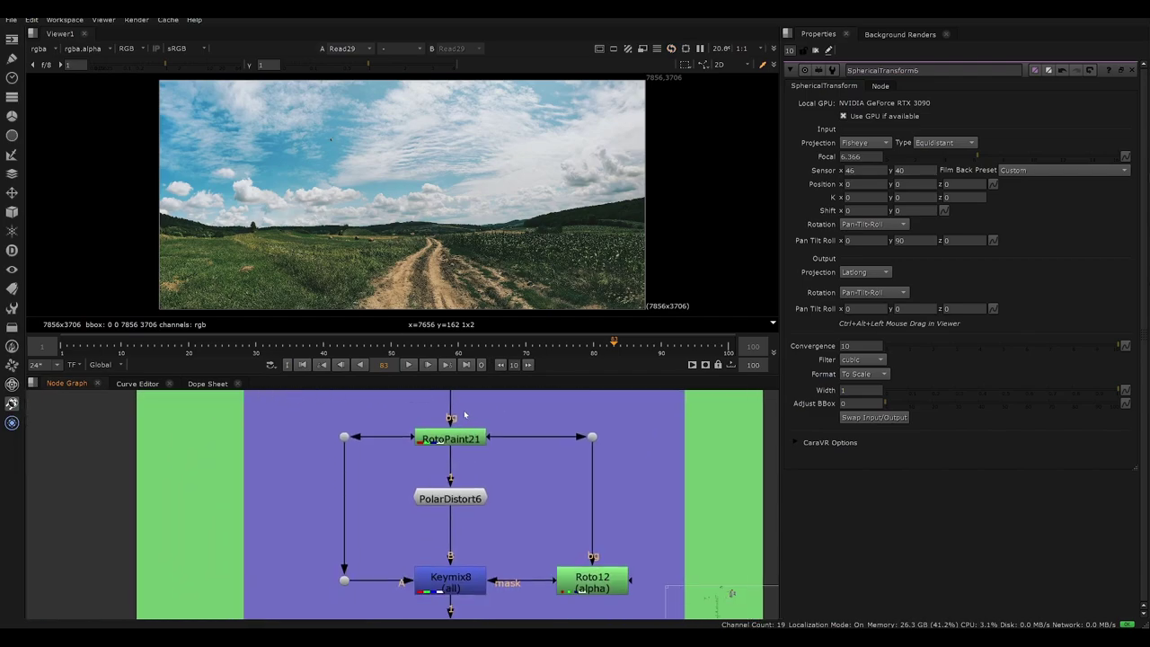
{"action": "left_click", "coordinate": [453, 435]}
{"action": "key", "text": "1"}
{"action": "mouse_move", "coordinate": [491, 472]}
{"action": "middle_mouse_down"}
{"action": "mouse_move", "coordinate": [503, 471]}
{"action": "mouse_move", "coordinate": [498, 493]}
{"action": "middle_mouse_up"}
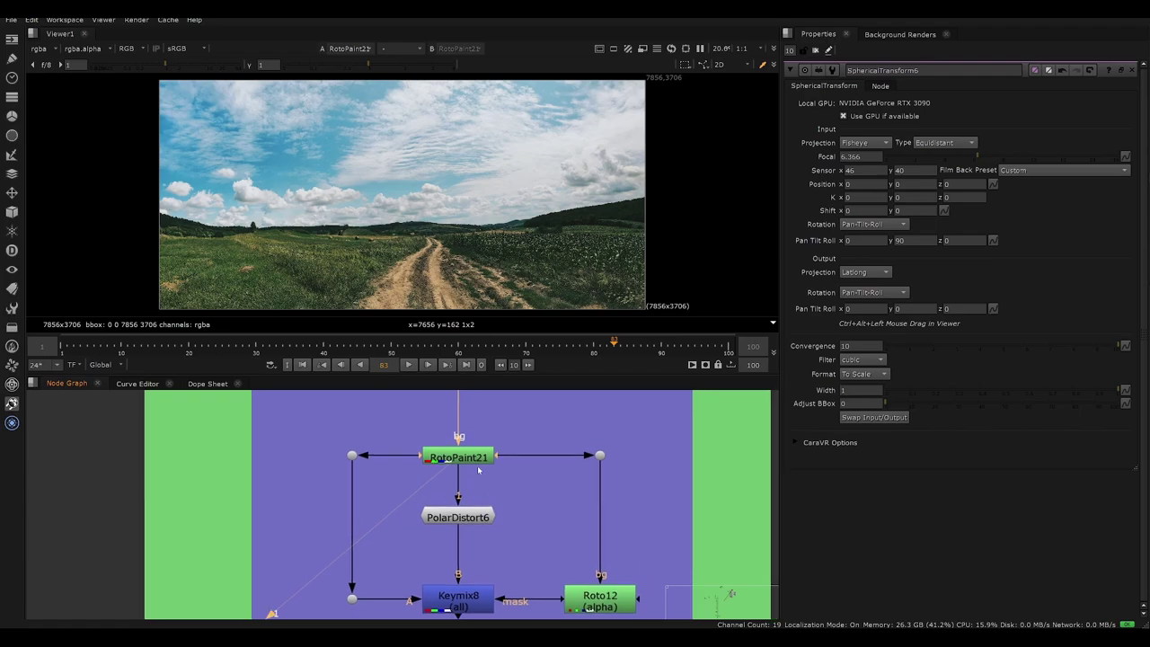
{"action": "left_click", "coordinate": [478, 462]}
{"action": "key", "text": "d"}
{"action": "key", "text": "d"}
{"action": "scroll", "coordinate": [327, 144], "scroll_direction": "up", "scroll_amount": 4}
{"action": "key", "text": "d"}
{"action": "key", "text": "d"}
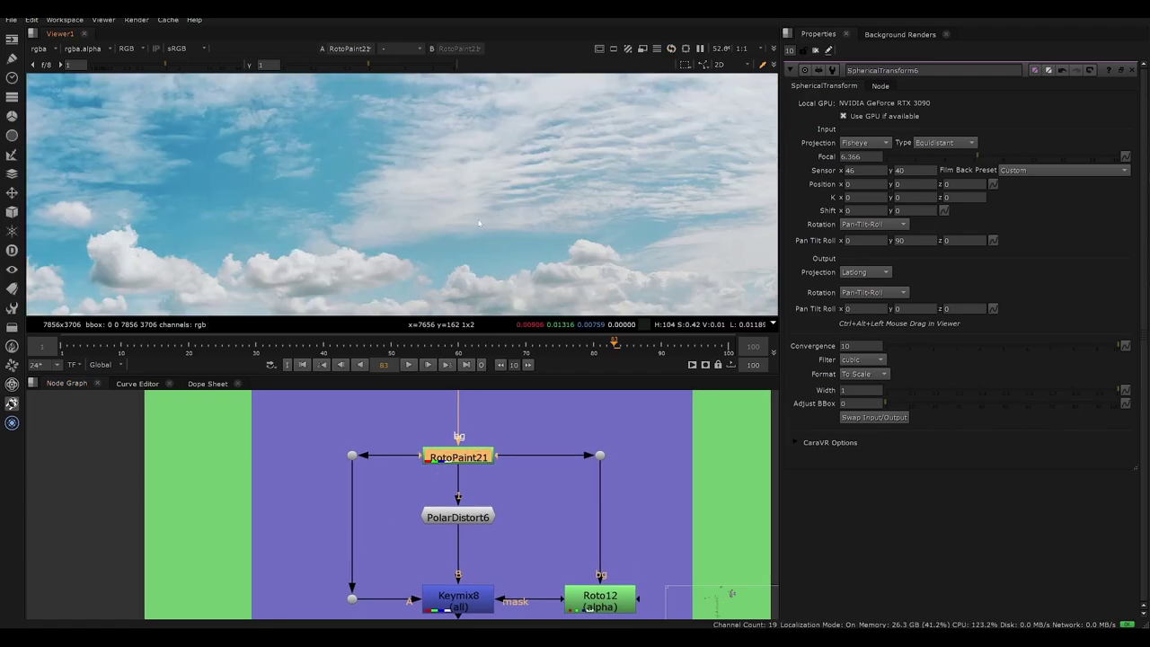
{"action": "key", "text": "f"}
Step: Close SphericalTransform6's settings and view PolarDistort6 to examine the sky in its polar-distorted output
{"action": "left_click", "coordinate": [526, 504]}
{"action": "left_click", "coordinate": [1131, 70]}
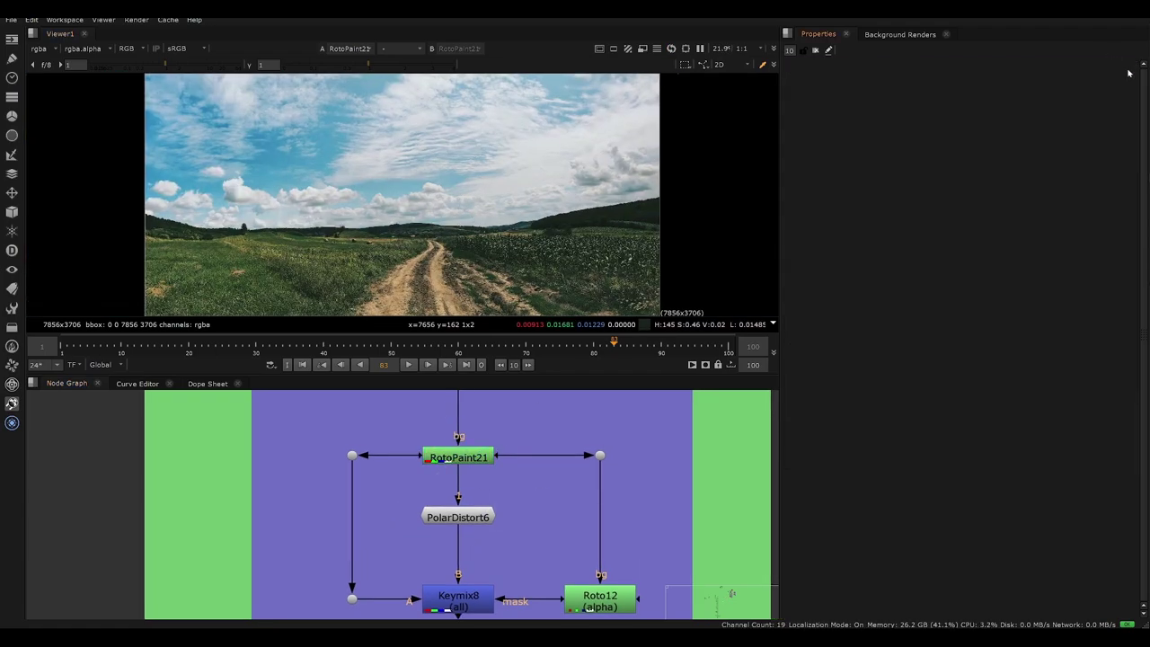
{"action": "left_click", "coordinate": [460, 518]}
{"action": "key", "text": "1"}
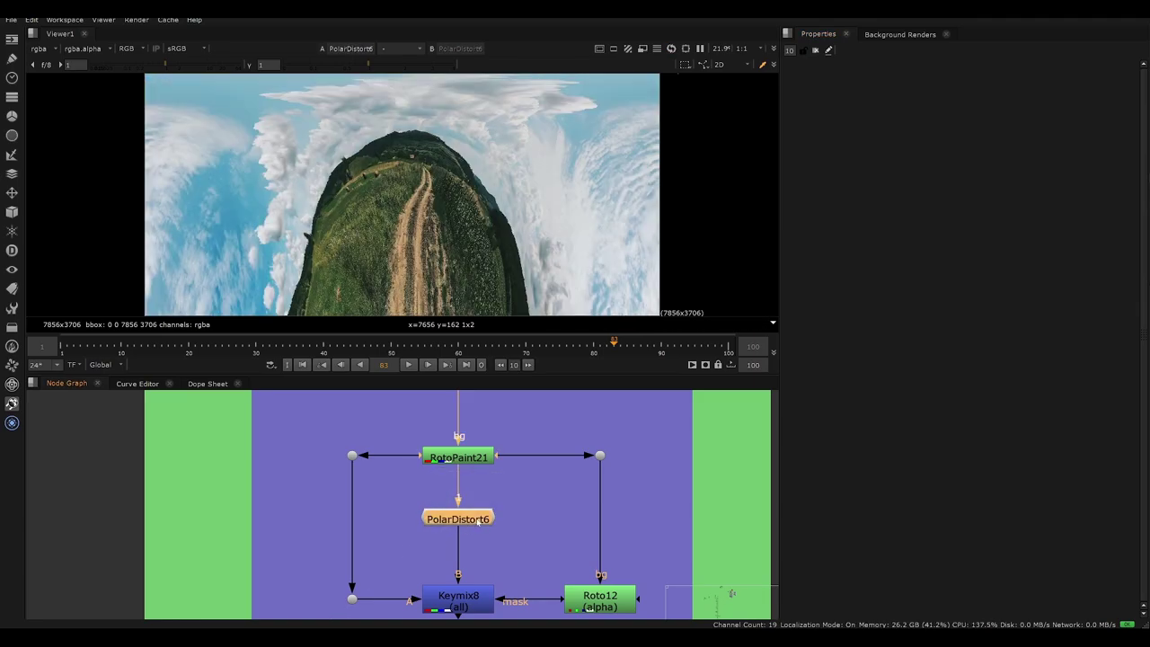
{"action": "scroll", "coordinate": [457, 528], "scroll_direction": "down", "scroll_amount": 2}
{"action": "scroll", "coordinate": [431, 513], "scroll_direction": "up", "scroll_amount": 2}
{"action": "middle_click_drag", "start_coordinate": [427, 510], "coordinate": [471, 478]}
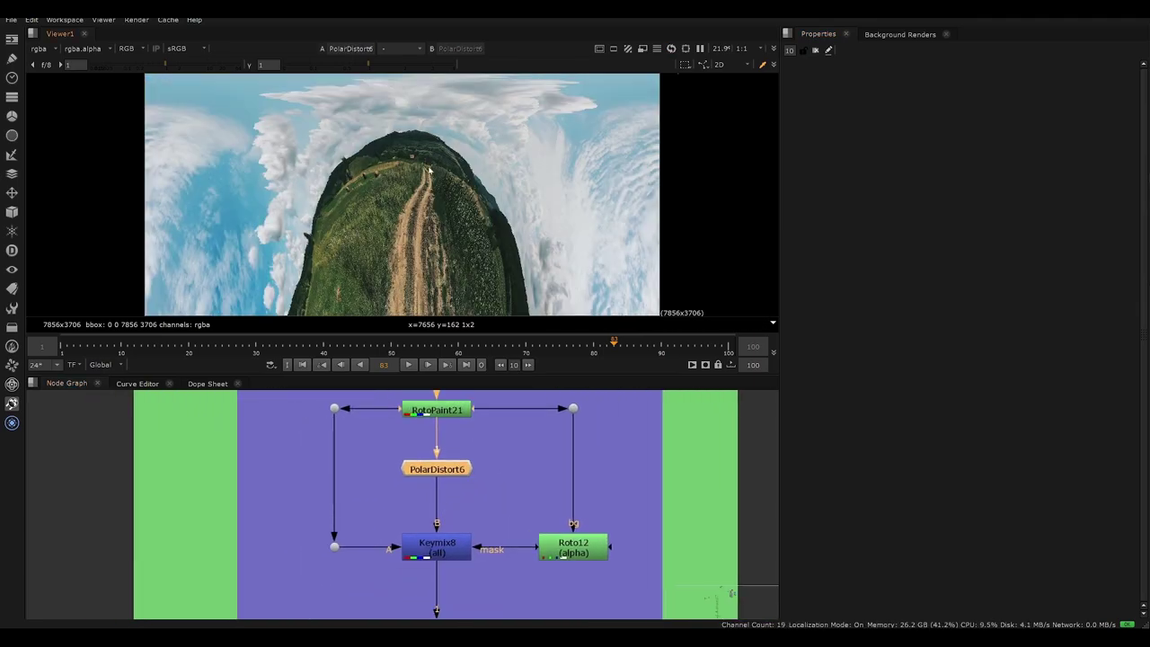
{"action": "middle_click_drag", "start_coordinate": [406, 106], "coordinate": [426, 130]}
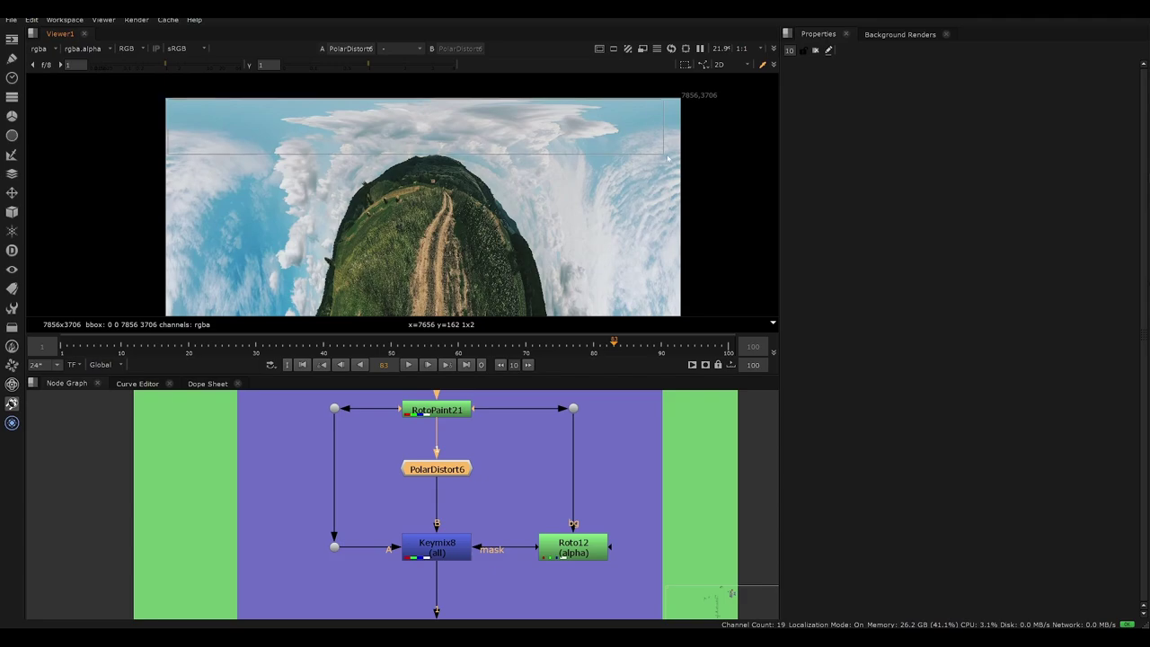
Step: View the Keymix8 result and open Roto12's settings to show the mask shape over it
{"action": "left_click", "coordinate": [446, 544]}
{"action": "key", "text": "1"}
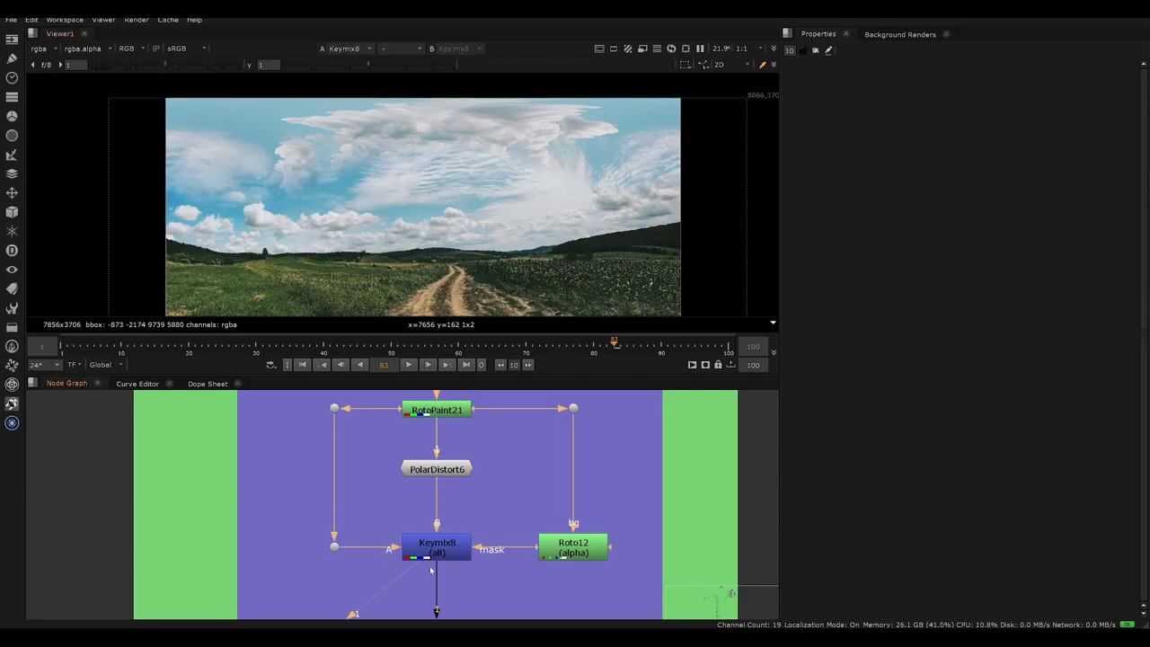
{"action": "double_click", "coordinate": [568, 546]}
Step: Toggle Keymix8 off and on repeatedly to compare the full polar distortion with the masked sky blend
{"action": "left_click_drag", "start_coordinate": [492, 514], "coordinate": [381, 597]}
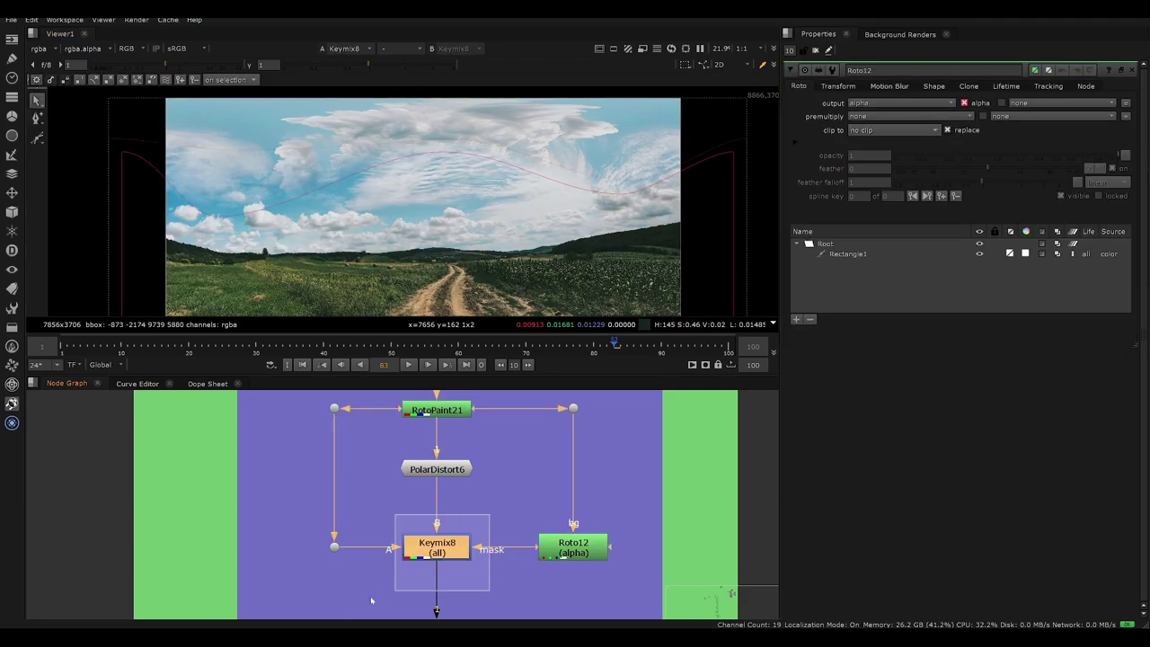
{"action": "key", "text": "d"}
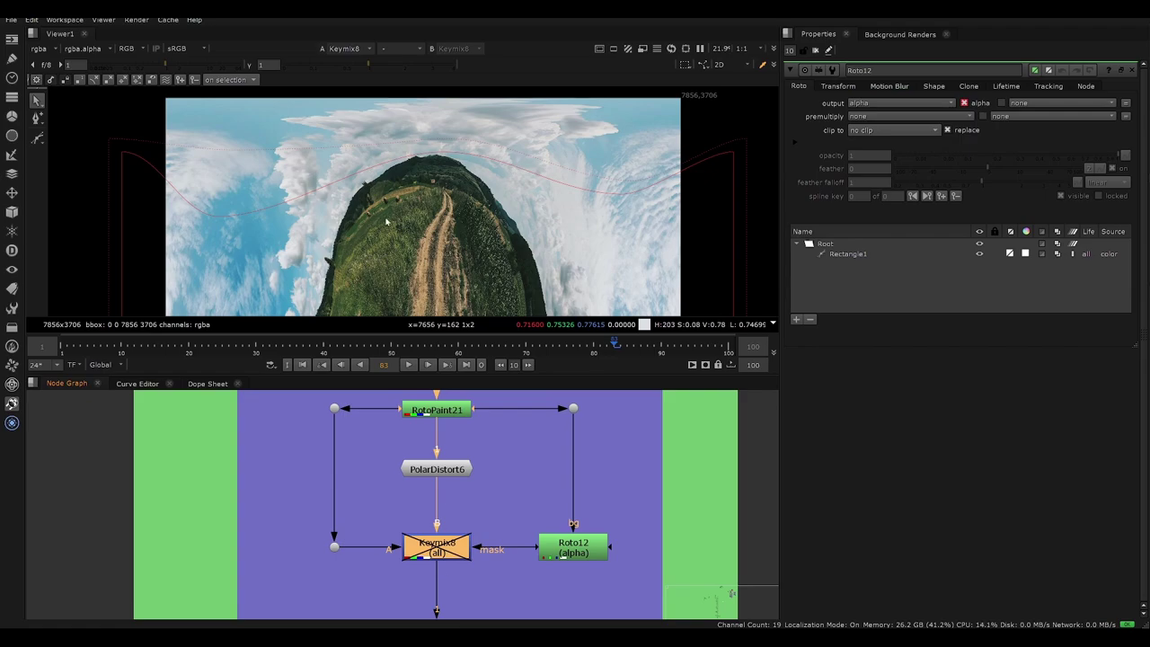
{"action": "key", "text": "d"}
{"action": "key", "text": "d"}
{"action": "key", "text": "d"}
{"action": "key", "text": "d"}
{"action": "key", "text": "d"}
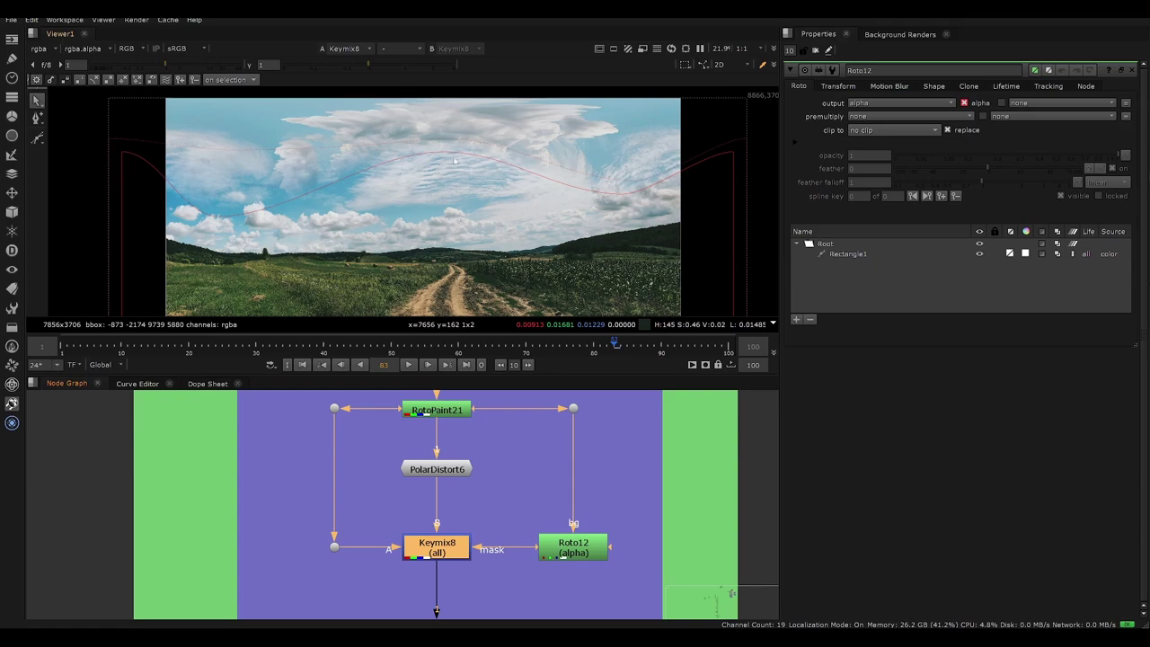
{"action": "scroll", "coordinate": [440, 515], "scroll_direction": "down", "scroll_amount": 8}
{"action": "middle_click_drag", "start_coordinate": [354, 521], "coordinate": [447, 436]}
{"action": "scroll", "coordinate": [526, 513], "scroll_direction": "up", "scroll_amount": 7}
{"action": "scroll", "coordinate": [448, 440], "scroll_direction": "up", "scroll_amount": 2}
{"action": "middle_click_drag", "start_coordinate": [478, 475], "coordinate": [455, 534]}
{"action": "key", "text": "d"}
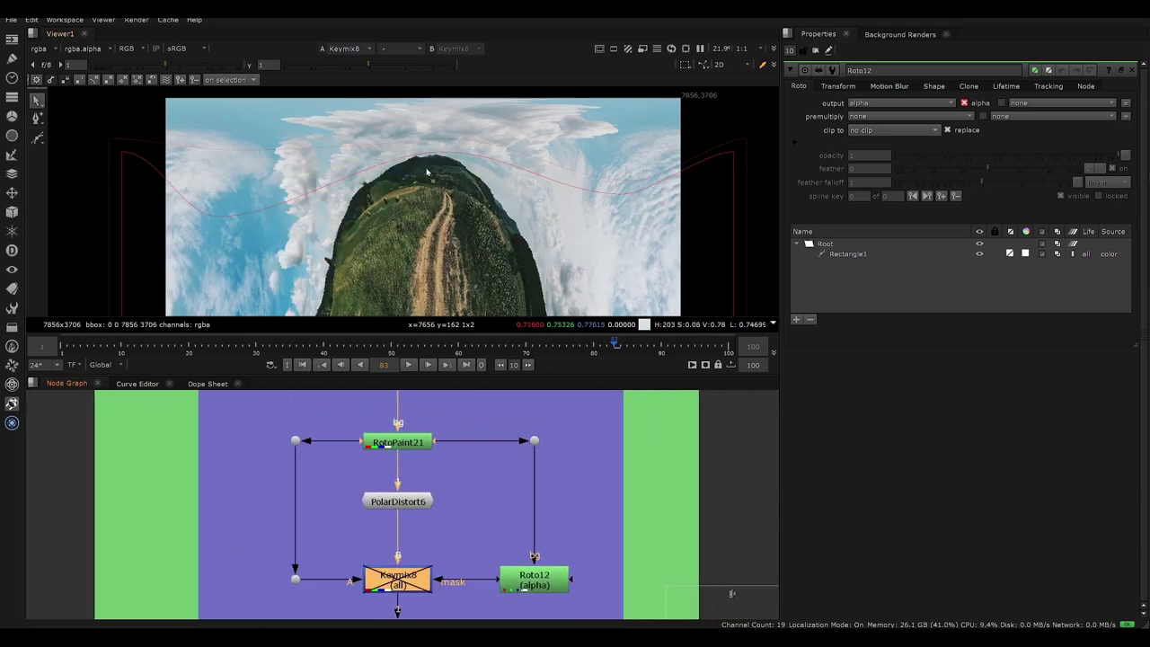
{"action": "key", "text": "d"}
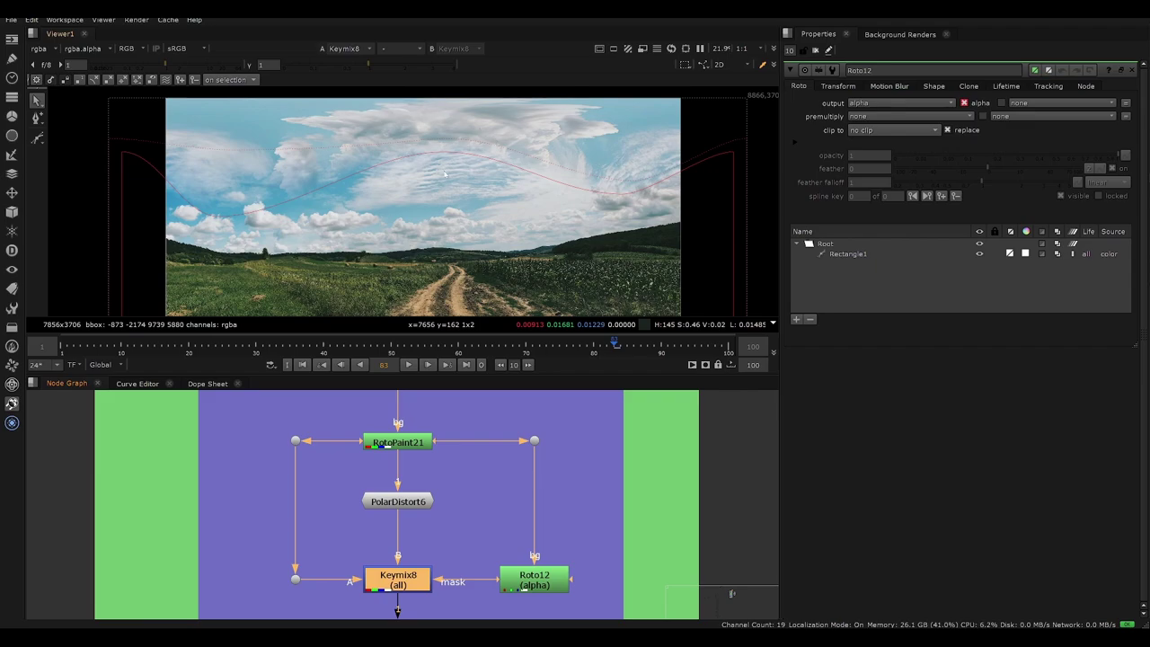
{"action": "key", "text": "d"}
{"action": "key", "text": "d"}
Step: Open Offset6's settings in the seam backdrop, and view the outputs of Offset6 and RotoPaint23
{"action": "middle_click_drag", "start_coordinate": [452, 488], "coordinate": [473, 467]}
{"action": "left_click", "coordinate": [468, 502]}
{"action": "middle_click_drag", "start_coordinate": [457, 506], "coordinate": [455, 462]}
{"action": "scroll", "coordinate": [455, 495], "scroll_direction": "down", "scroll_amount": 4}
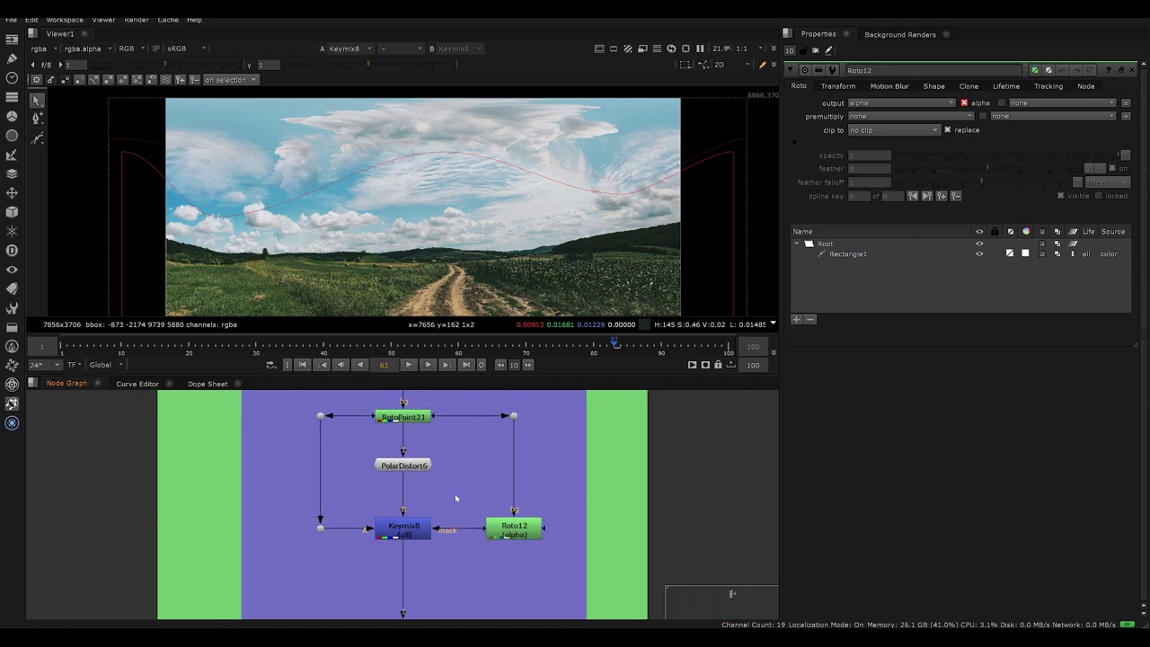
{"action": "middle_click_drag", "start_coordinate": [452, 543], "coordinate": [462, 456]}
{"action": "scroll", "coordinate": [461, 456], "scroll_direction": "up", "scroll_amount": 3}
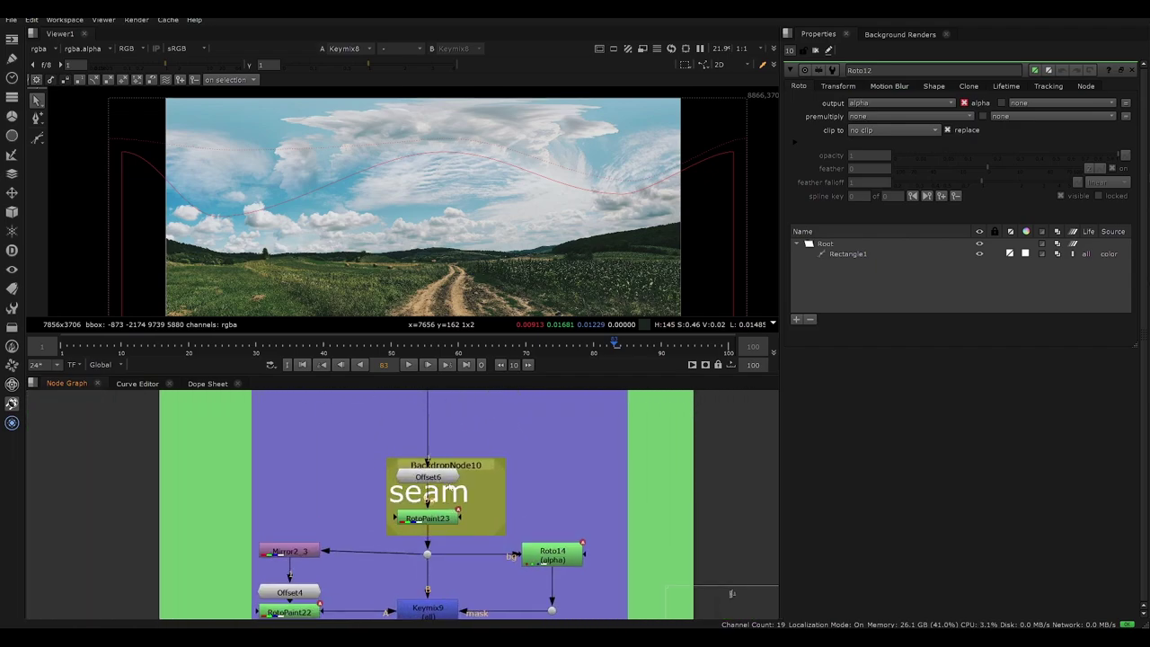
{"action": "scroll", "coordinate": [448, 493], "scroll_direction": "up", "scroll_amount": 2}
{"action": "double_click", "coordinate": [401, 467]}
{"action": "key", "text": "1"}
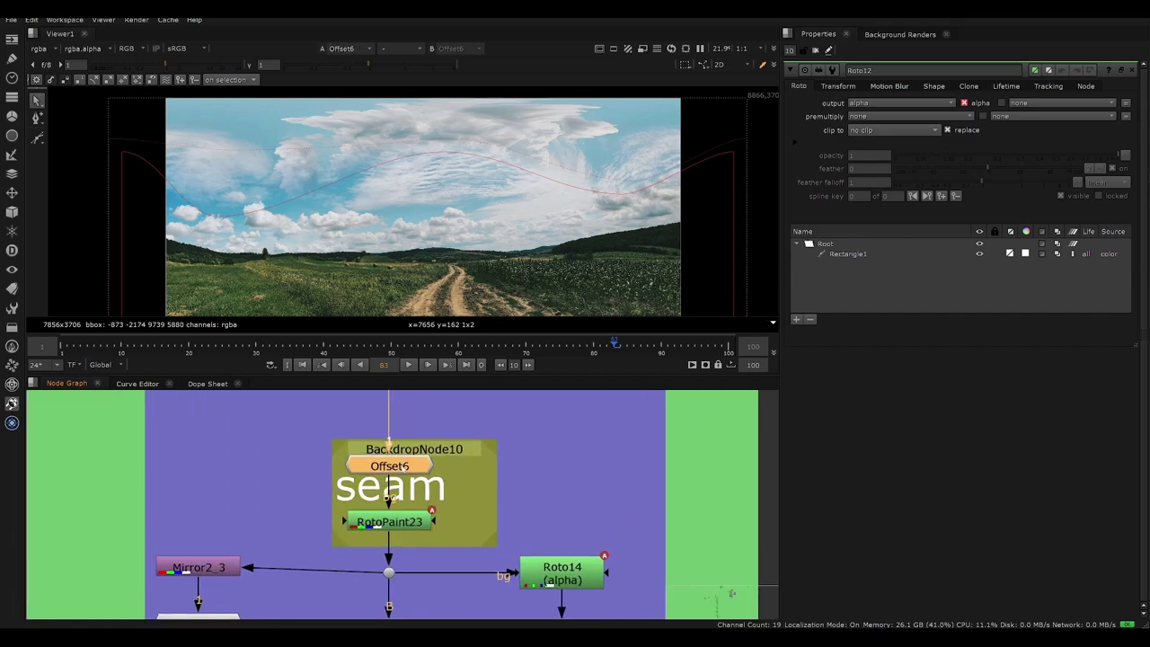
{"action": "left_click", "coordinate": [387, 522]}
{"action": "key", "text": "1"}
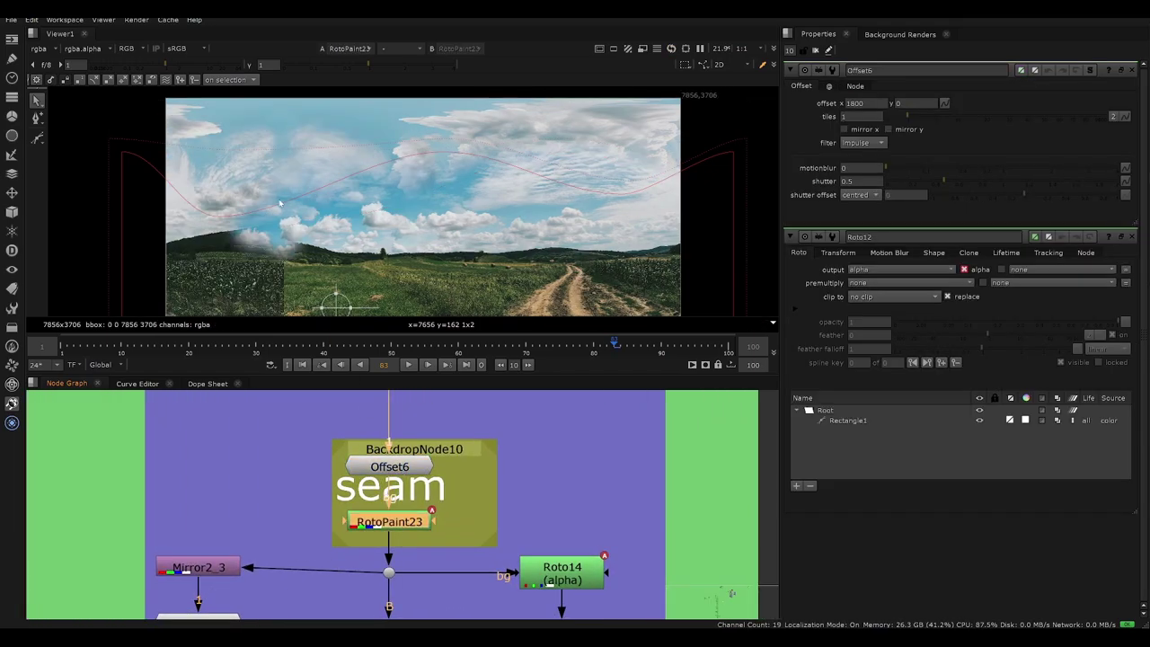
Step: View the Keymix9 result below the seam backdrop to examine the full mirrored sky
{"action": "scroll", "coordinate": [413, 463], "scroll_direction": "down", "scroll_amount": 4}
{"action": "middle_click_drag", "start_coordinate": [415, 503], "coordinate": [428, 387]}
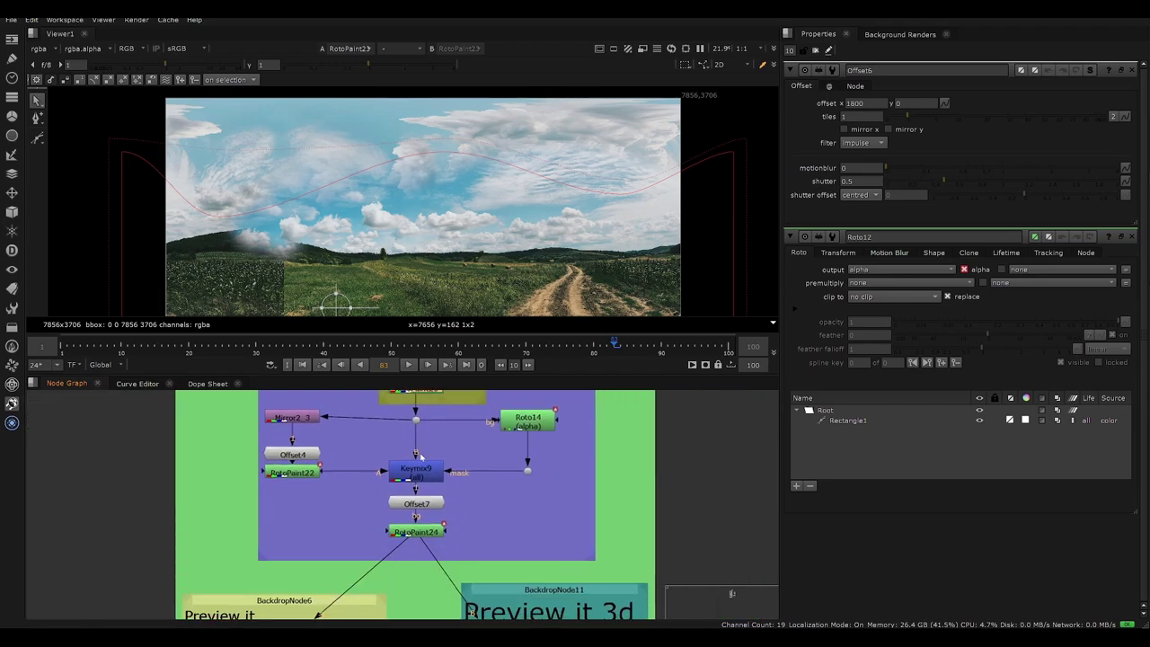
{"action": "scroll", "coordinate": [401, 445], "scroll_direction": "up", "scroll_amount": 3}
{"action": "middle_click_drag", "start_coordinate": [399, 446], "coordinate": [452, 504]}
{"action": "left_click", "coordinate": [473, 541]}
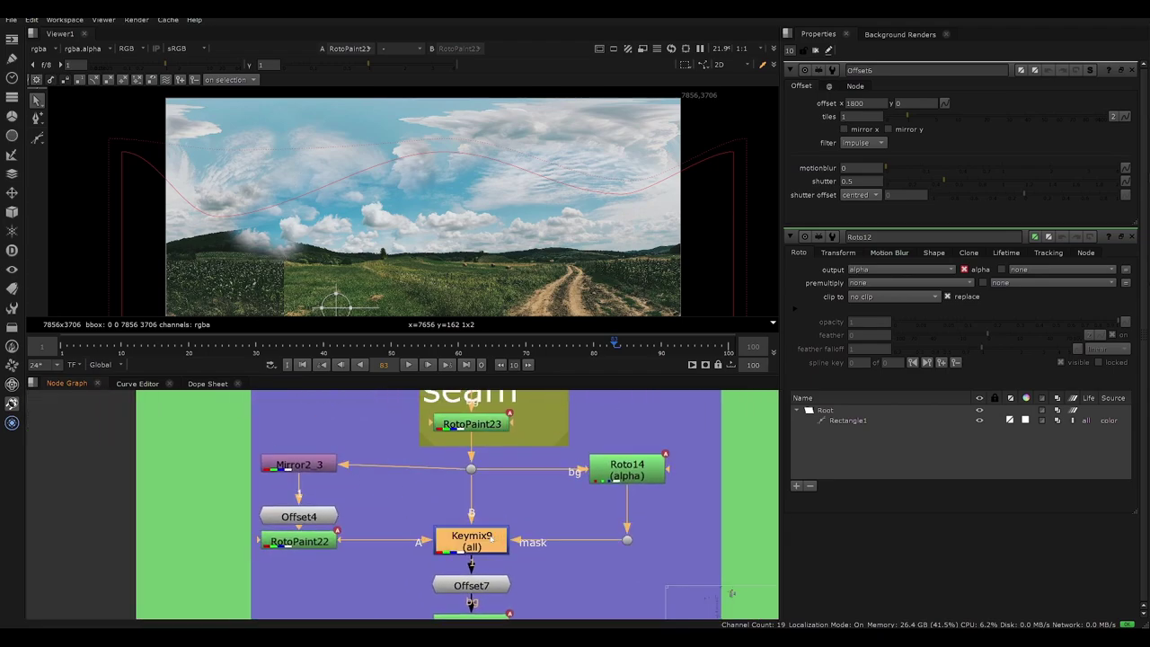
{"action": "key", "text": "1"}
{"action": "scroll", "coordinate": [216, 277], "scroll_direction": "down", "scroll_amount": 2}
{"action": "middle_click_drag", "start_coordinate": [215, 277], "coordinate": [278, 250]}
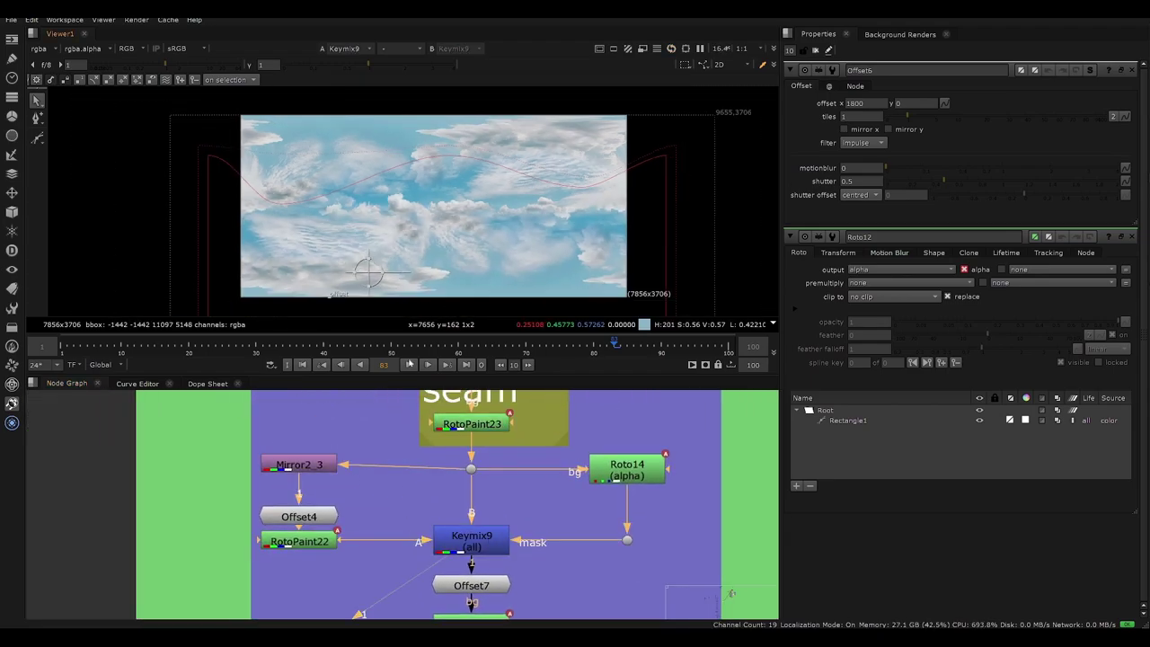
Step: View Mirror2_3, Offset4 and RotoPaint22 in turn, opening the settings of Offset4 and RotoPaint22
{"action": "left_click", "coordinate": [325, 470]}
{"action": "key", "text": "1"}
{"action": "left_click", "coordinate": [329, 515]}
{"action": "key", "text": "1"}
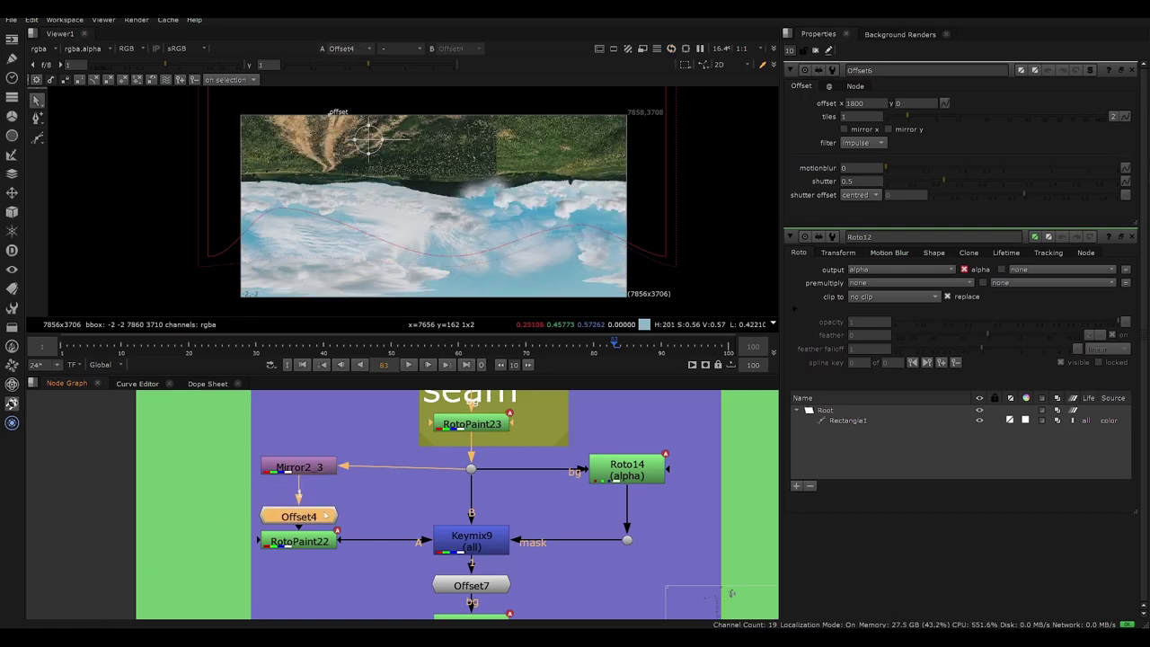
{"action": "double_click", "coordinate": [329, 515]}
{"action": "left_click", "coordinate": [316, 542]}
{"action": "key", "text": "1"}
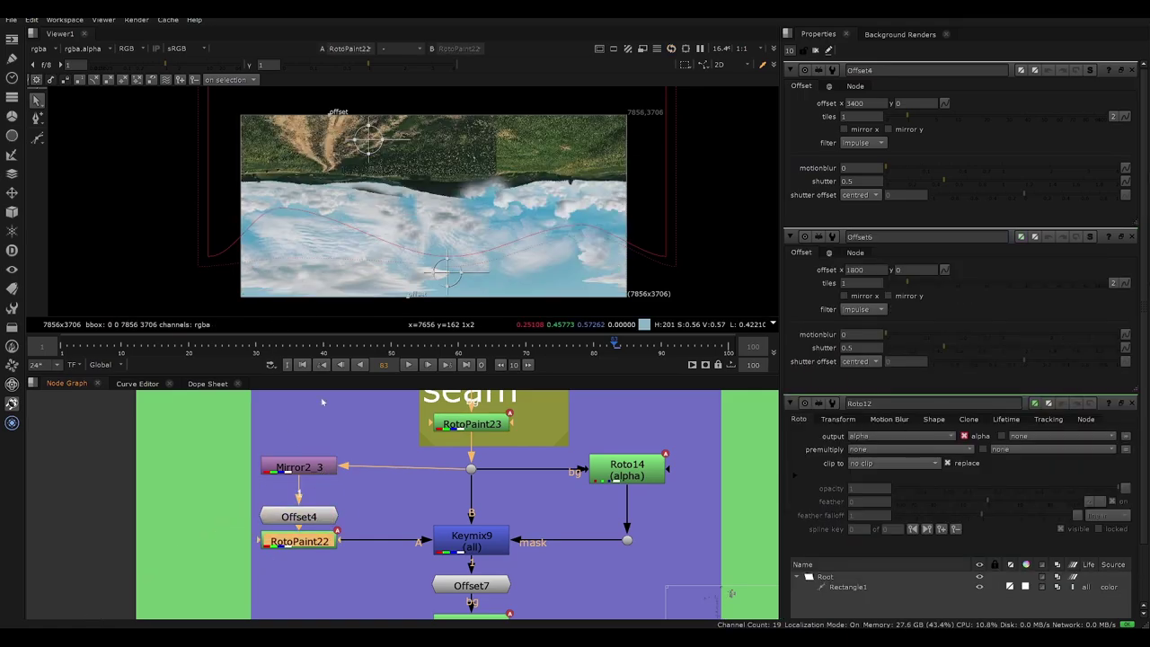
{"action": "double_click", "coordinate": [317, 542]}
Step: View Keymix9 and toggle it off and on to compare the ground with the mirrored sky, hiding the viewer overlay
{"action": "left_click", "coordinate": [466, 543]}
{"action": "key", "text": "1"}
{"action": "key", "text": "d"}
{"action": "key", "text": "d"}
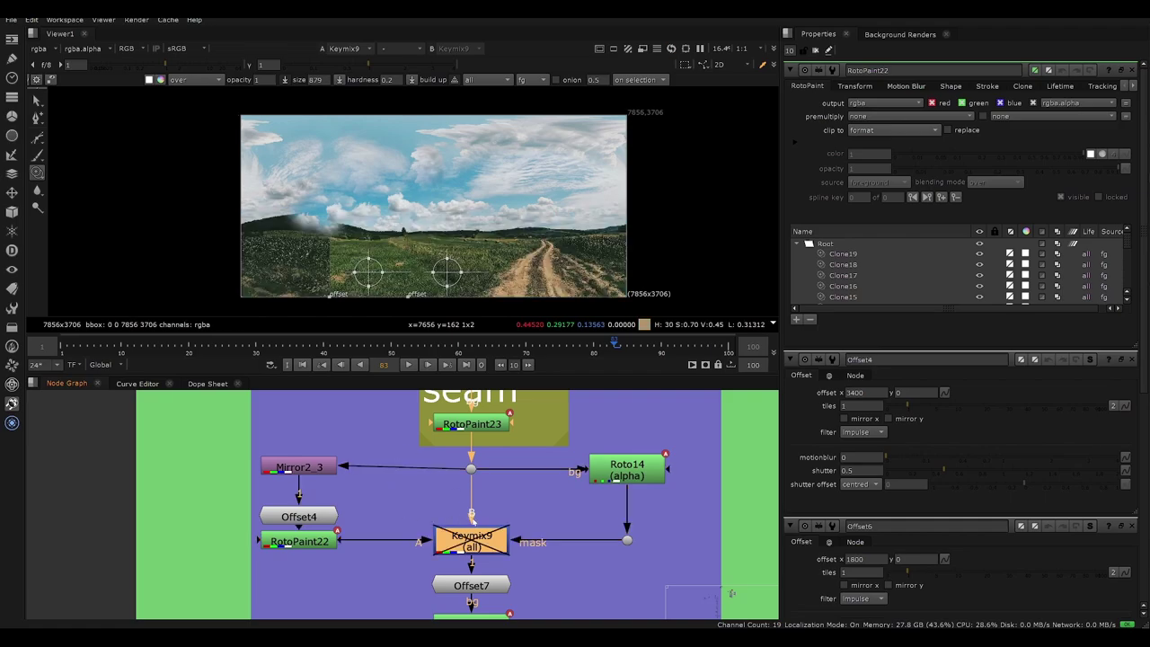
{"action": "middle_click_drag", "start_coordinate": [466, 542], "coordinate": [429, 573]}
{"action": "key", "text": "d"}
{"action": "key", "text": "d"}
{"action": "key", "text": "o"}
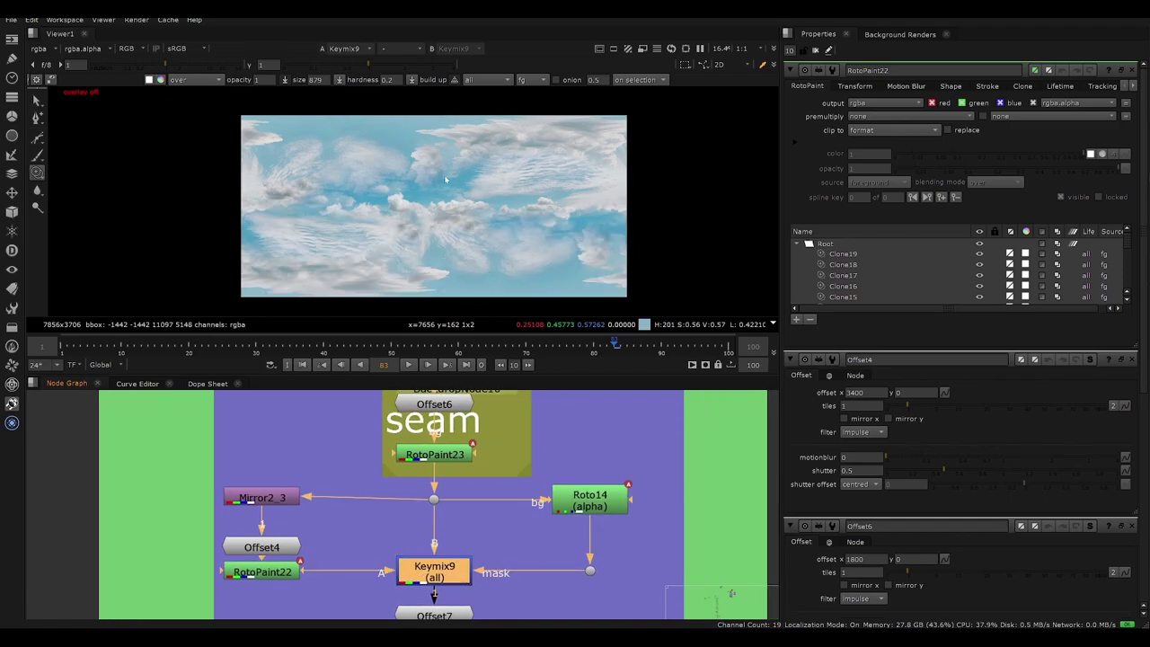
Step: Close all open node settings and examine the Keymix9 sky up close
{"action": "left_click", "coordinate": [1133, 70]}
{"action": "left_click", "coordinate": [1133, 70]}
{"action": "left_click", "coordinate": [1133, 70]}
{"action": "left_click", "coordinate": [1133, 70]}
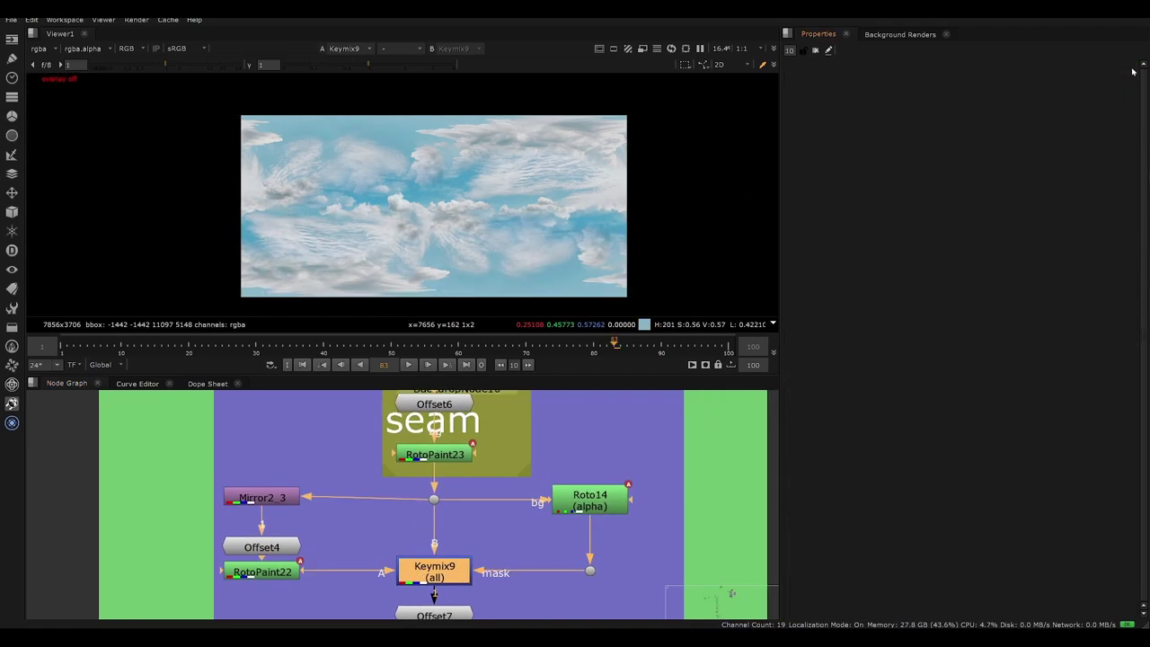
{"action": "scroll", "coordinate": [463, 261], "scroll_direction": "up", "scroll_amount": 2}
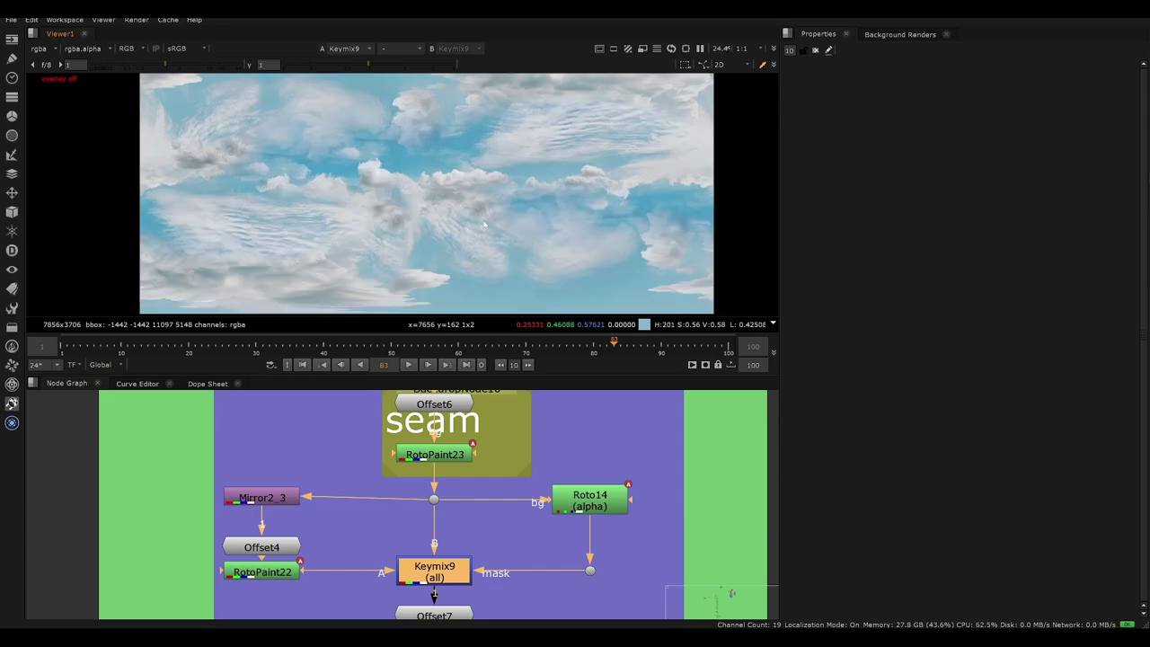
{"action": "scroll", "coordinate": [323, 228], "scroll_direction": "down", "scroll_amount": 1}
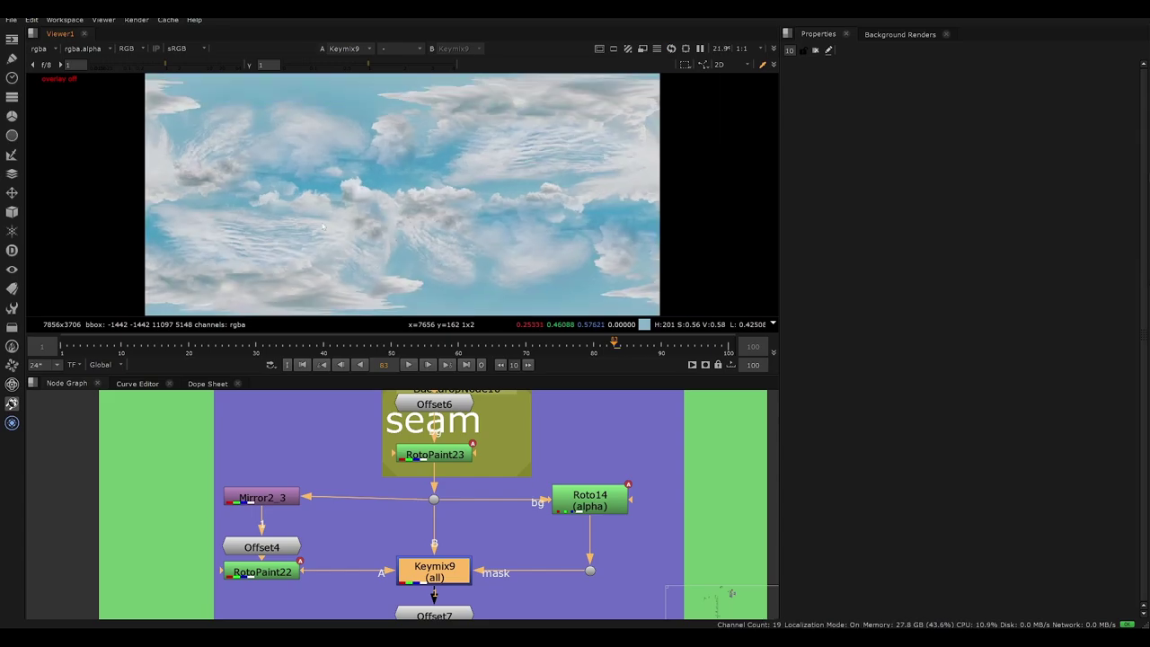
Step: View Offset7 and RotoPaint24 in turn to compare the offset sky with its painted seam fix
{"action": "middle_click_drag", "start_coordinate": [452, 479], "coordinate": [445, 371]}
{"action": "left_click", "coordinate": [449, 509]}
{"action": "key", "text": "1"}
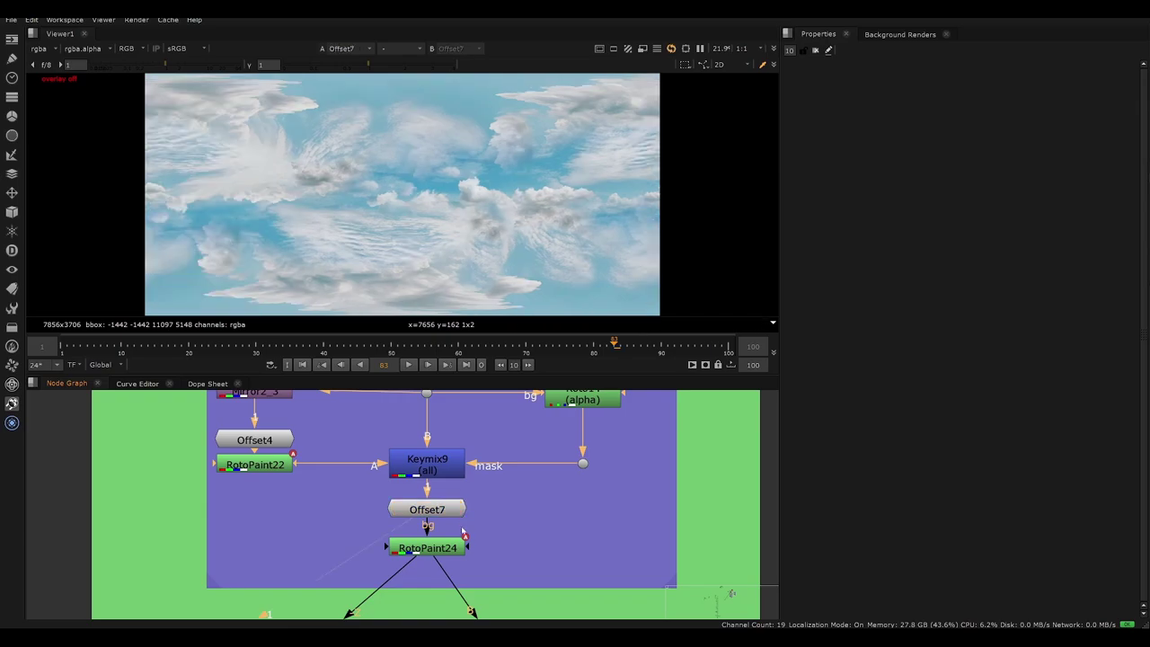
{"action": "left_click", "coordinate": [457, 541]}
{"action": "key", "text": "1"}
{"action": "middle_click_drag", "start_coordinate": [463, 608], "coordinate": [452, 477]}
{"action": "scroll", "coordinate": [452, 479], "scroll_direction": "down", "scroll_amount": 2}
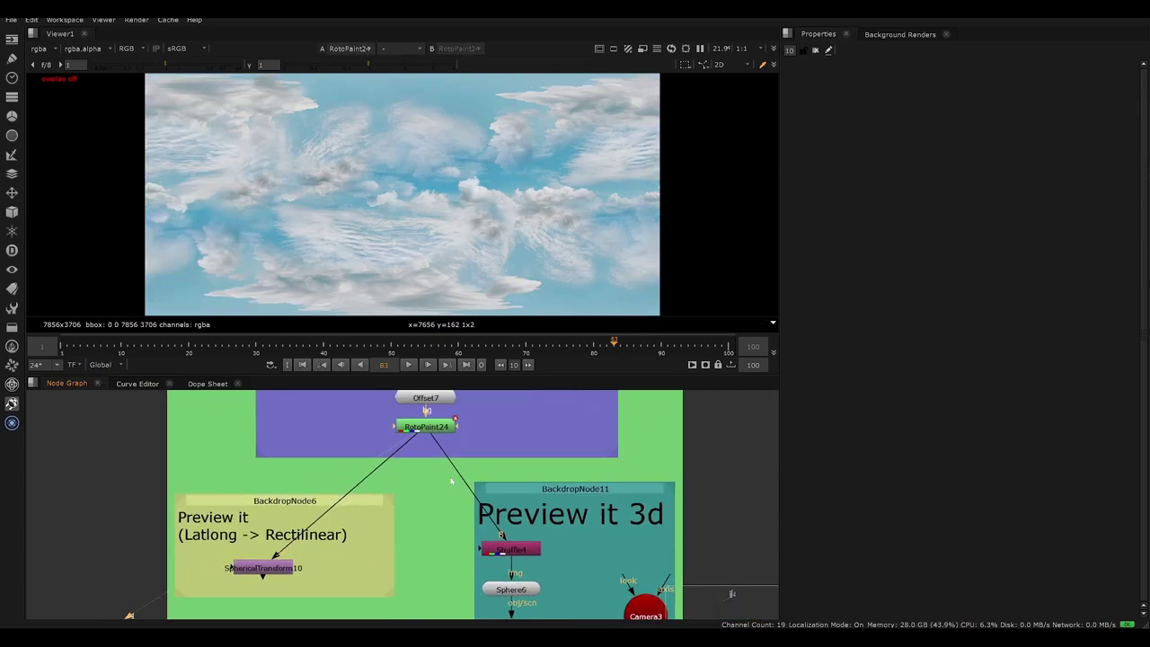
Step: Preview the sky through SphericalTransform10 with its settings open, rotating the rectilinear output to inspect the clouds from other directions
{"action": "middle_click_drag", "start_coordinate": [452, 522], "coordinate": [493, 472]}
{"action": "double_click", "coordinate": [332, 499]}
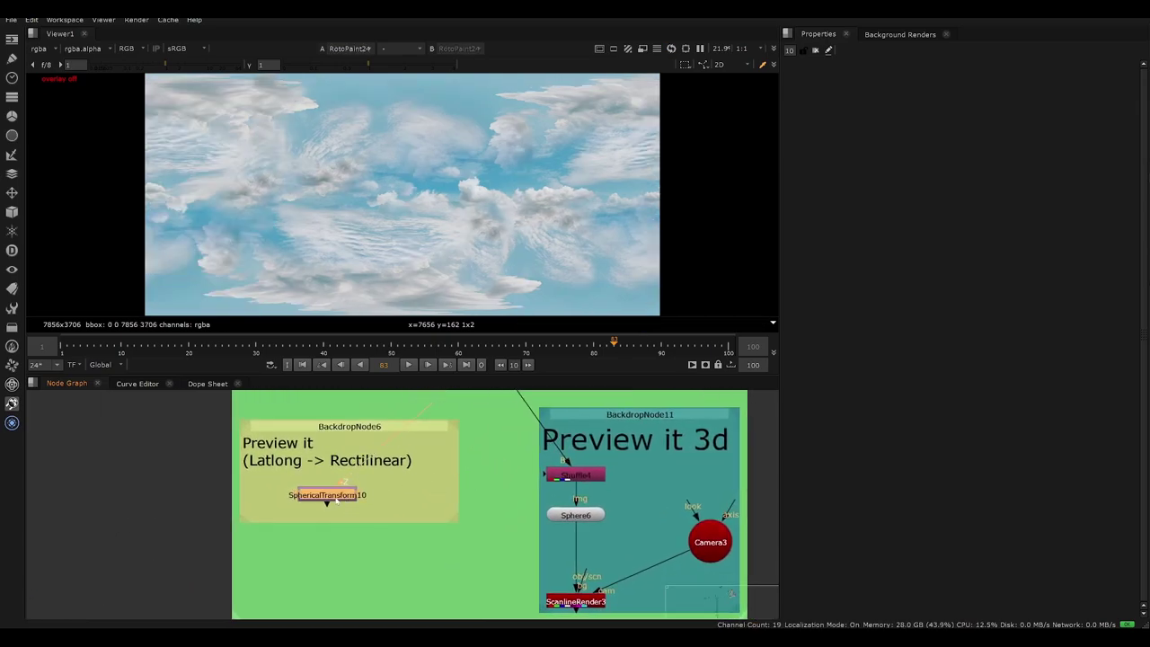
{"action": "scroll", "coordinate": [332, 503], "scroll_direction": "up", "scroll_amount": 2}
{"action": "middle_click_drag", "start_coordinate": [320, 436], "coordinate": [303, 492]}
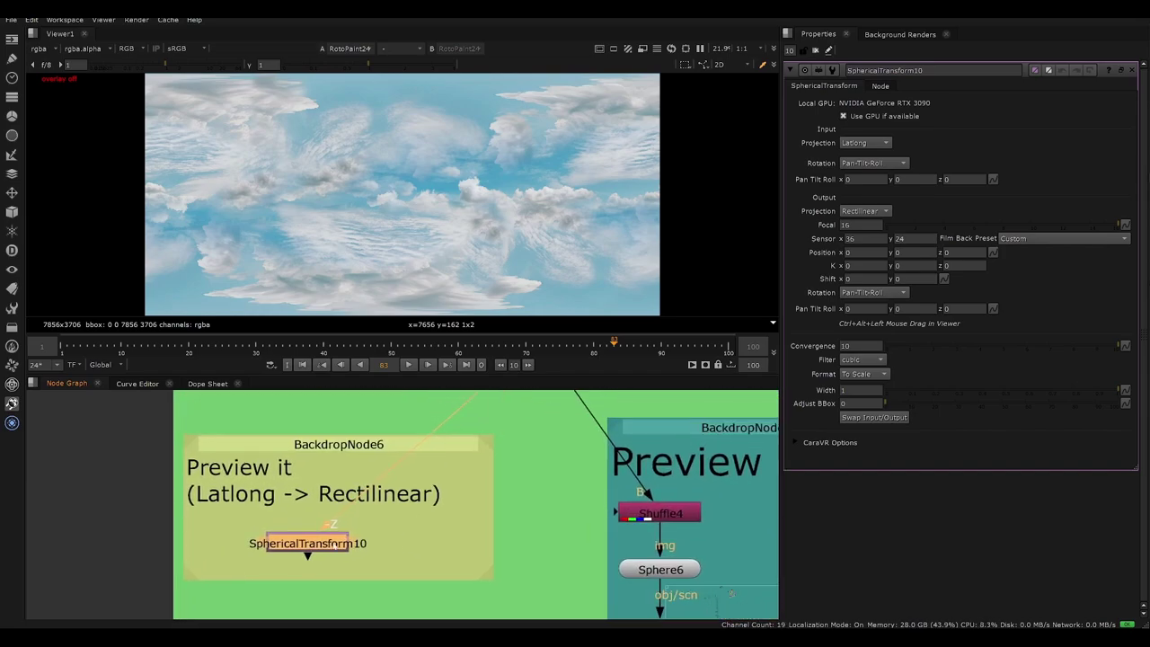
{"action": "key", "text": "1"}
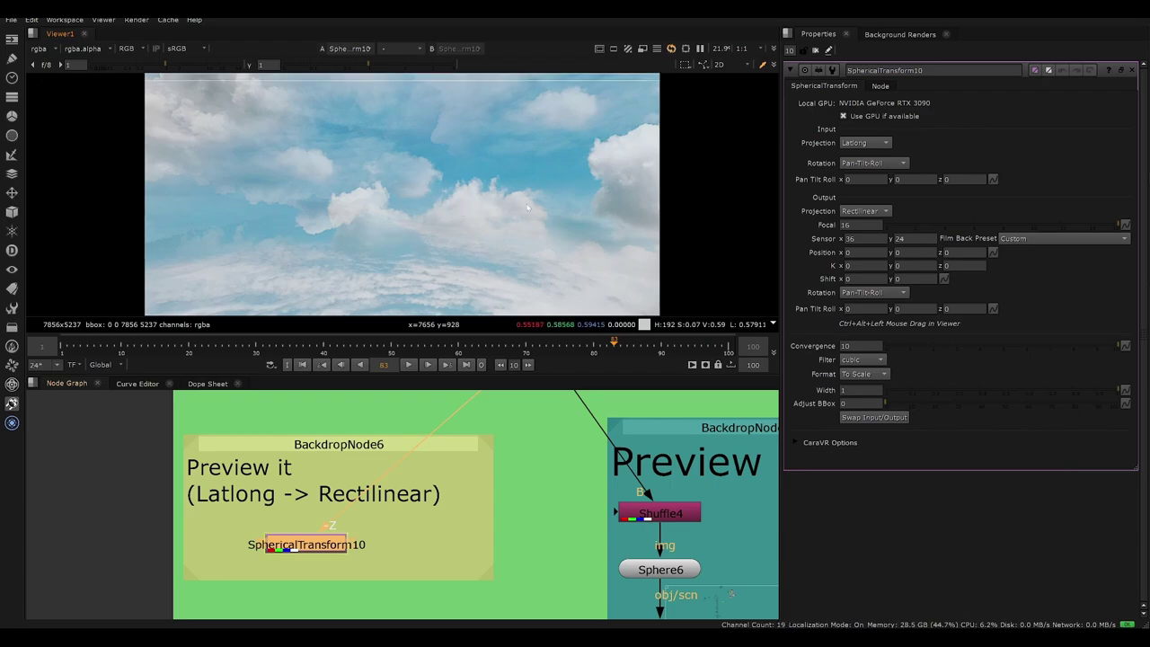
{"action": "left_click_drag", "start_coordinate": [528, 207], "coordinate": [398, 210], "text": "ctrl+alt"}
{"action": "scroll", "coordinate": [397, 210], "scroll_direction": "up", "scroll_amount": 4}
{"action": "scroll", "coordinate": [397, 210], "scroll_direction": "down", "scroll_amount": 6}
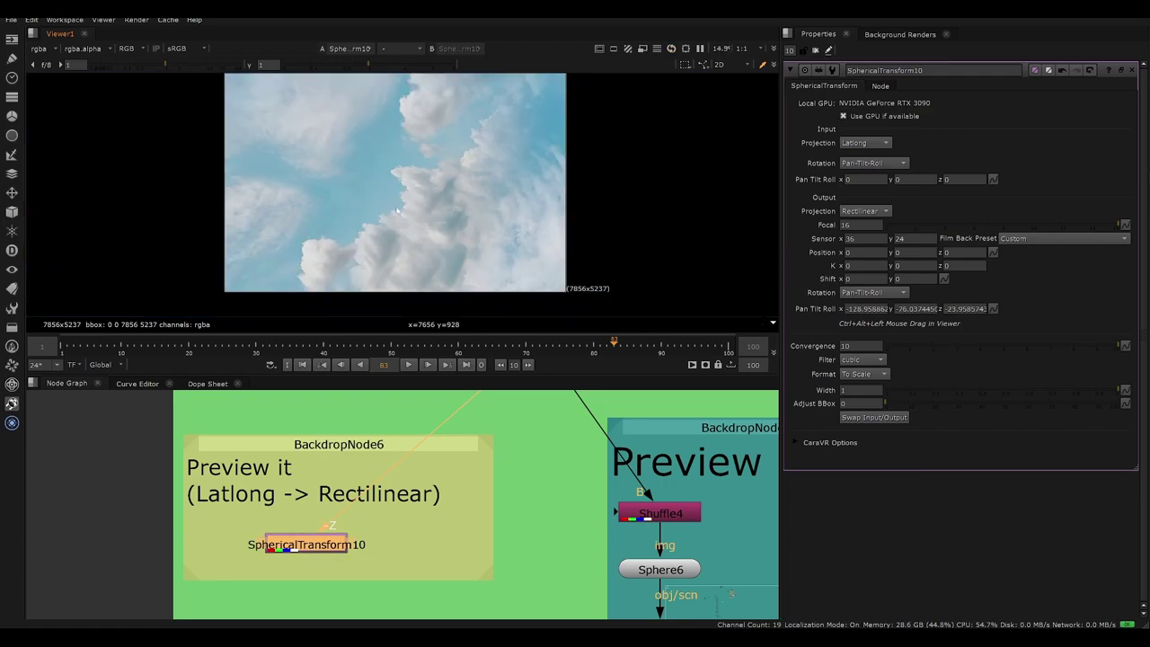
Step: View the RotoPaint24 latlong sky again, fitted to the viewer, and toggle the overlay
{"action": "scroll", "coordinate": [468, 473], "scroll_direction": "down", "scroll_amount": 4}
{"action": "middle_click_drag", "start_coordinate": [467, 474], "coordinate": [447, 558]}
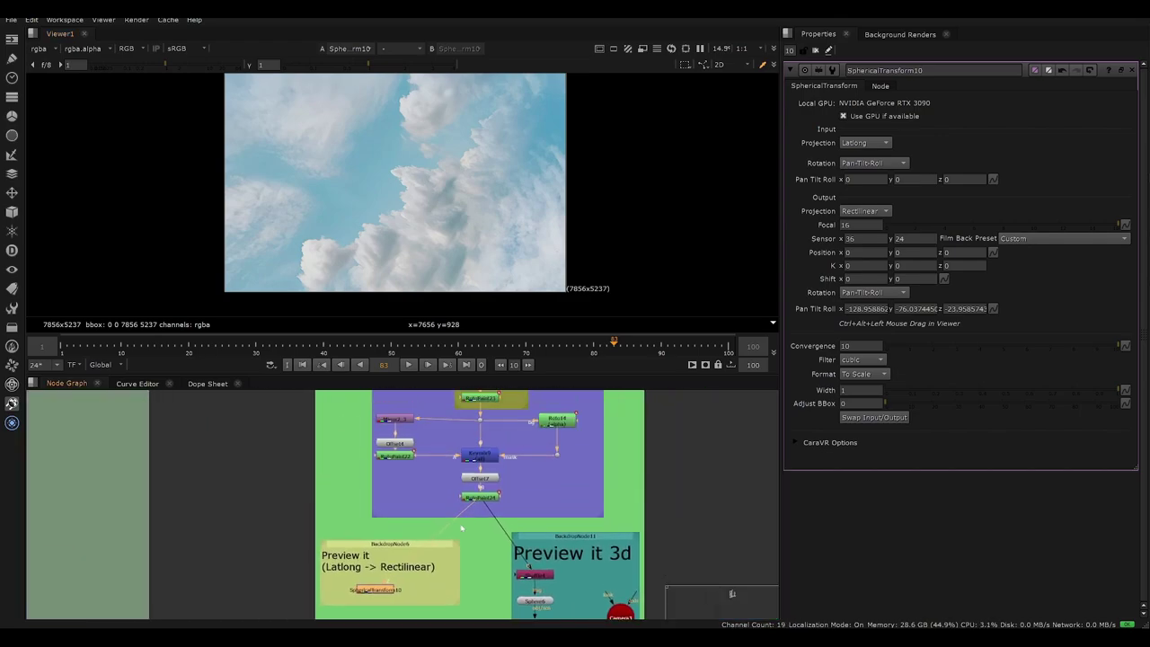
{"action": "left_click", "coordinate": [481, 497]}
{"action": "key", "text": "1"}
{"action": "key", "text": "f"}
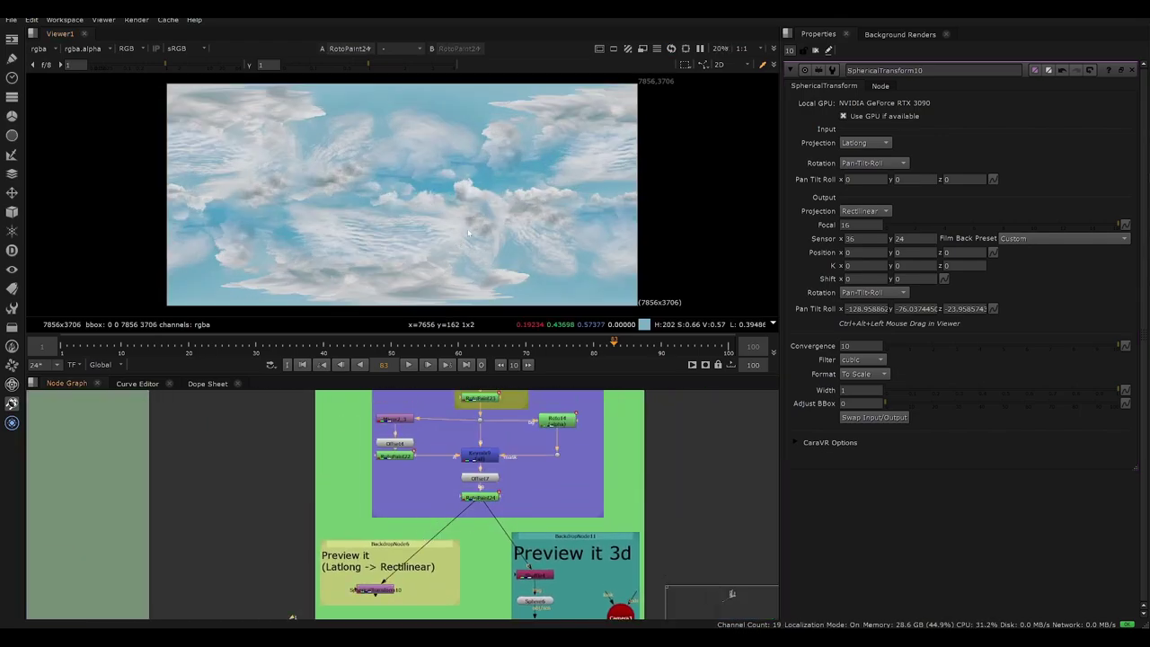
{"action": "key", "text": "q"}
{"action": "key", "text": "q"}
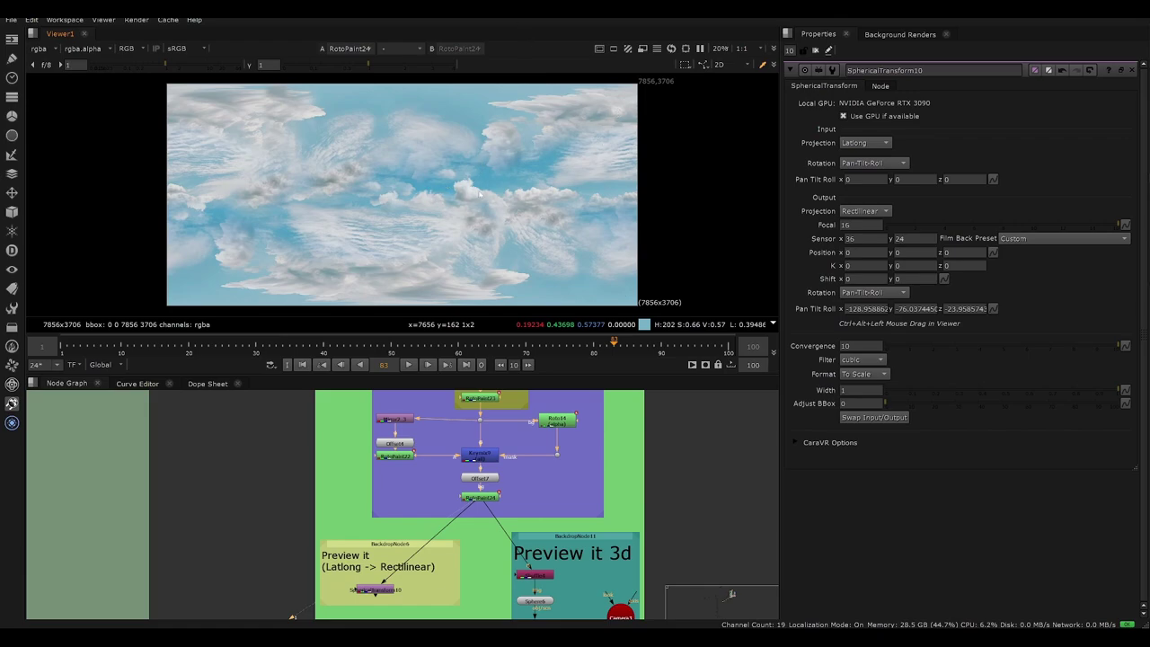
Step: View ScanlineRender3 in 3D with the sky-textured sphere framed, and close SphericalTransform10's settings
{"action": "middle_click_drag", "start_coordinate": [378, 587], "coordinate": [391, 486]}
{"action": "left_click", "coordinate": [389, 490]}
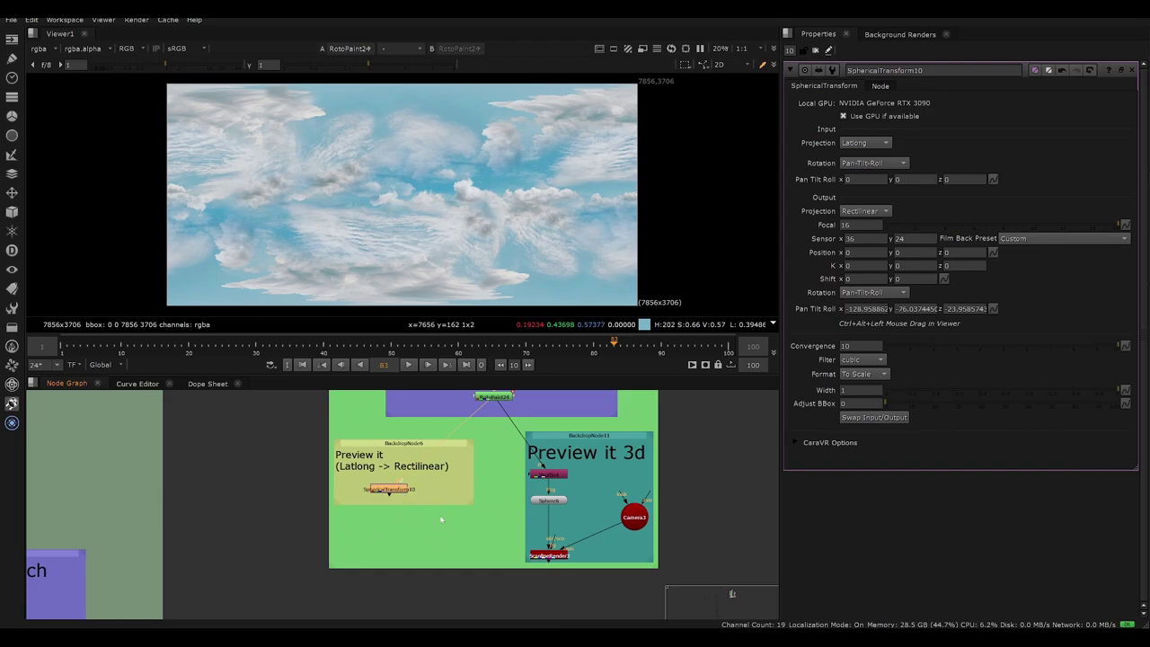
{"action": "middle_click_drag", "start_coordinate": [411, 570], "coordinate": [261, 503]}
{"action": "middle_click_drag", "start_coordinate": [406, 447], "coordinate": [454, 512]}
{"action": "scroll", "coordinate": [441, 518], "scroll_direction": "up", "scroll_amount": 3}
{"action": "left_click", "coordinate": [478, 521]}
{"action": "key", "text": "1"}
{"action": "key", "text": "Tab"}
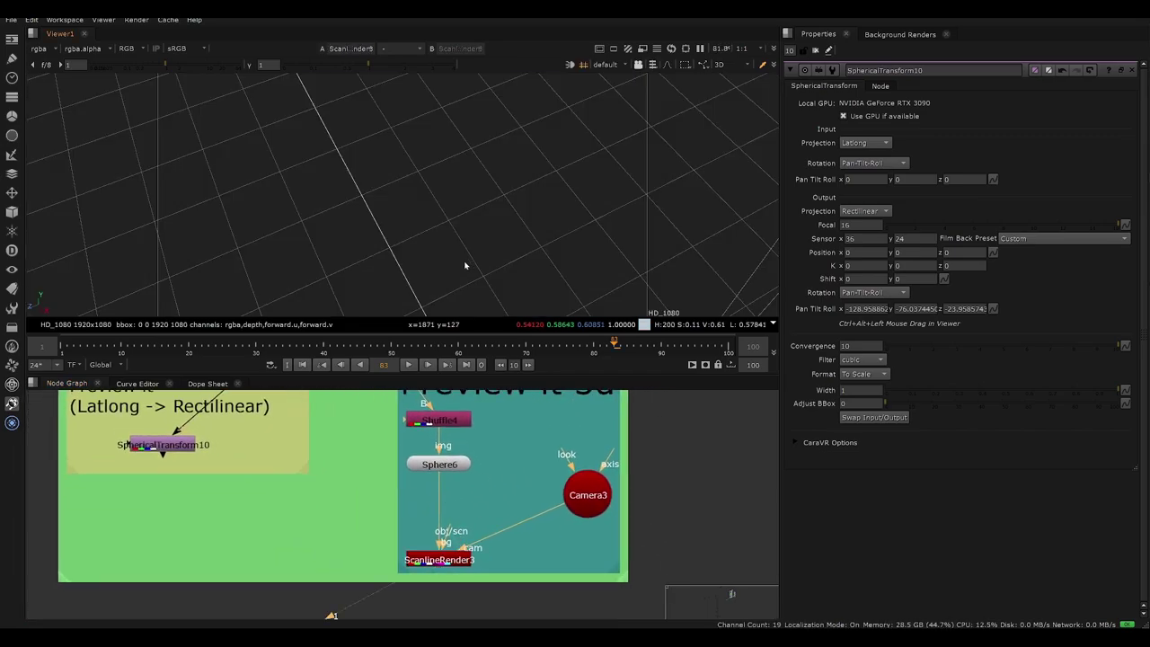
{"action": "left_click_drag", "start_coordinate": [532, 183], "coordinate": [418, 125], "text": "ctrl"}
{"action": "key", "text": "f"}
{"action": "scroll", "coordinate": [457, 239], "scroll_direction": "down", "scroll_amount": 3}
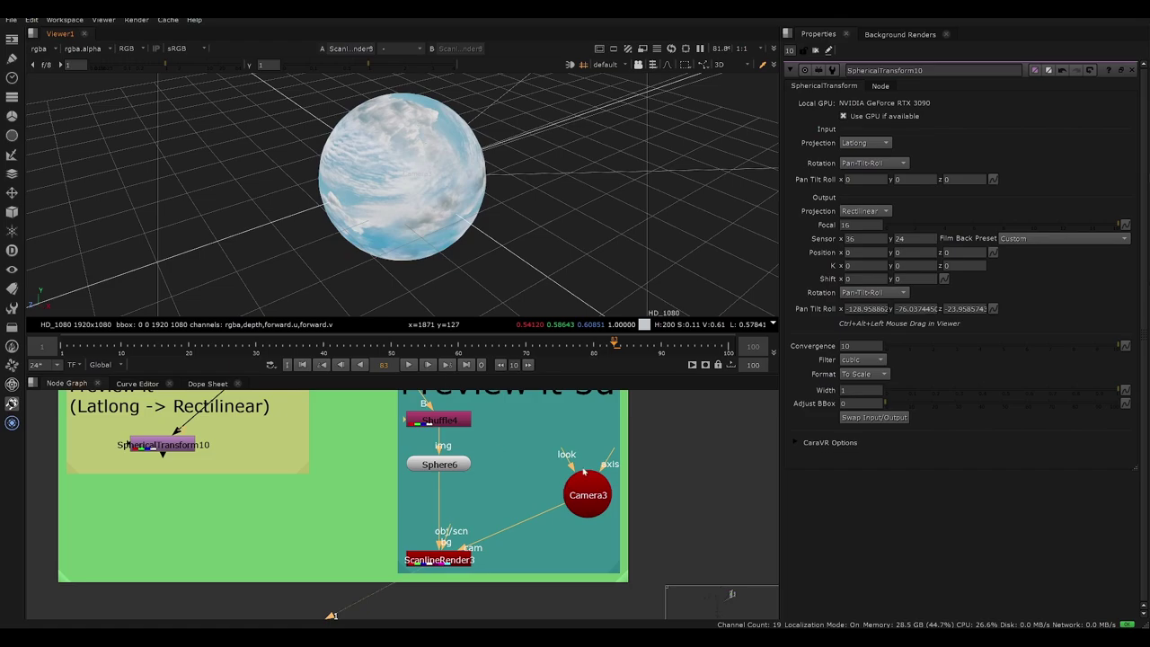
{"action": "left_click", "coordinate": [1131, 70]}
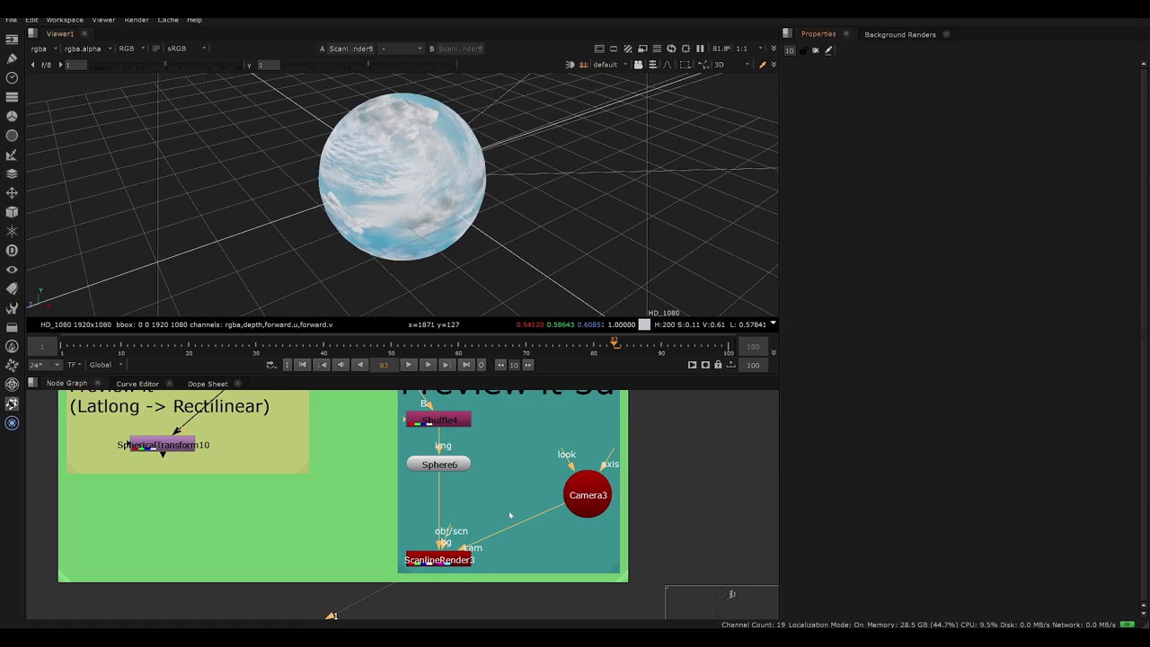
Step: Locate the 360 render node tree elsewhere in the script and view Reformat13 to examine the arched hall's latlong render
{"action": "scroll", "coordinate": [510, 515], "scroll_direction": "down", "scroll_amount": 3}
{"action": "key", "text": "space"}
{"action": "scroll", "coordinate": [488, 446], "scroll_direction": "down", "scroll_amount": 4}
{"action": "middle_click_drag", "start_coordinate": [600, 372], "coordinate": [538, 355]}
{"action": "scroll", "coordinate": [593, 354], "scroll_direction": "down", "scroll_amount": 4}
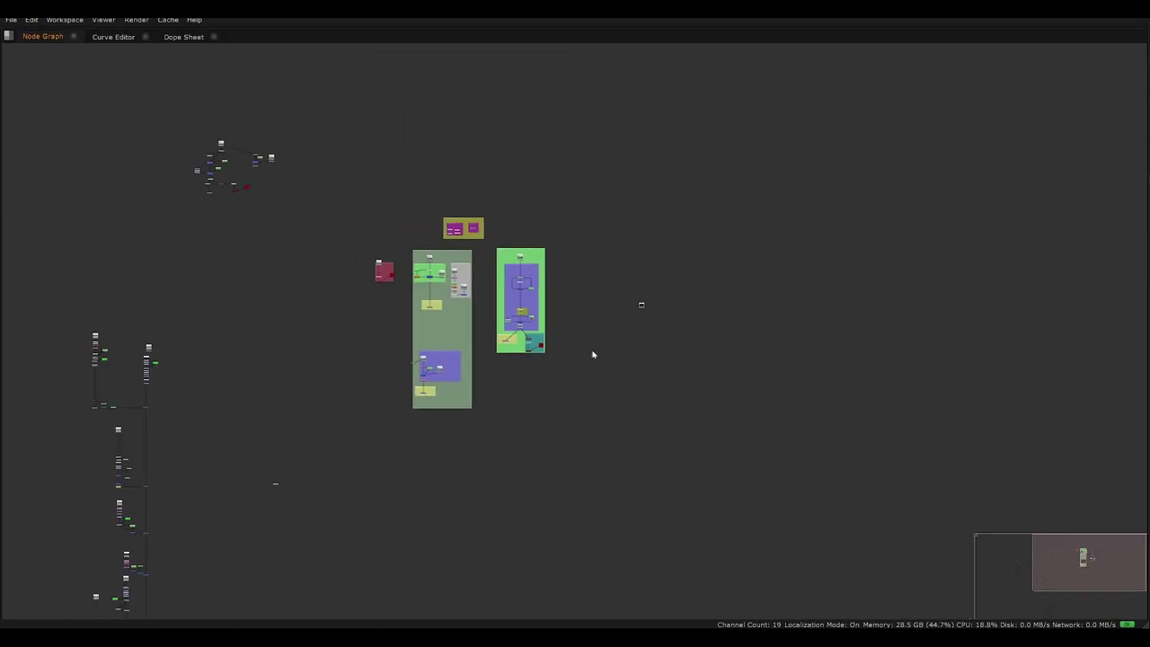
{"action": "middle_click_drag", "start_coordinate": [264, 596], "coordinate": [628, 272]}
{"action": "scroll", "coordinate": [553, 482], "scroll_direction": "up", "scroll_amount": 4}
{"action": "middle_click_drag", "start_coordinate": [551, 476], "coordinate": [437, 434]}
{"action": "scroll", "coordinate": [476, 465], "scroll_direction": "up", "scroll_amount": 5}
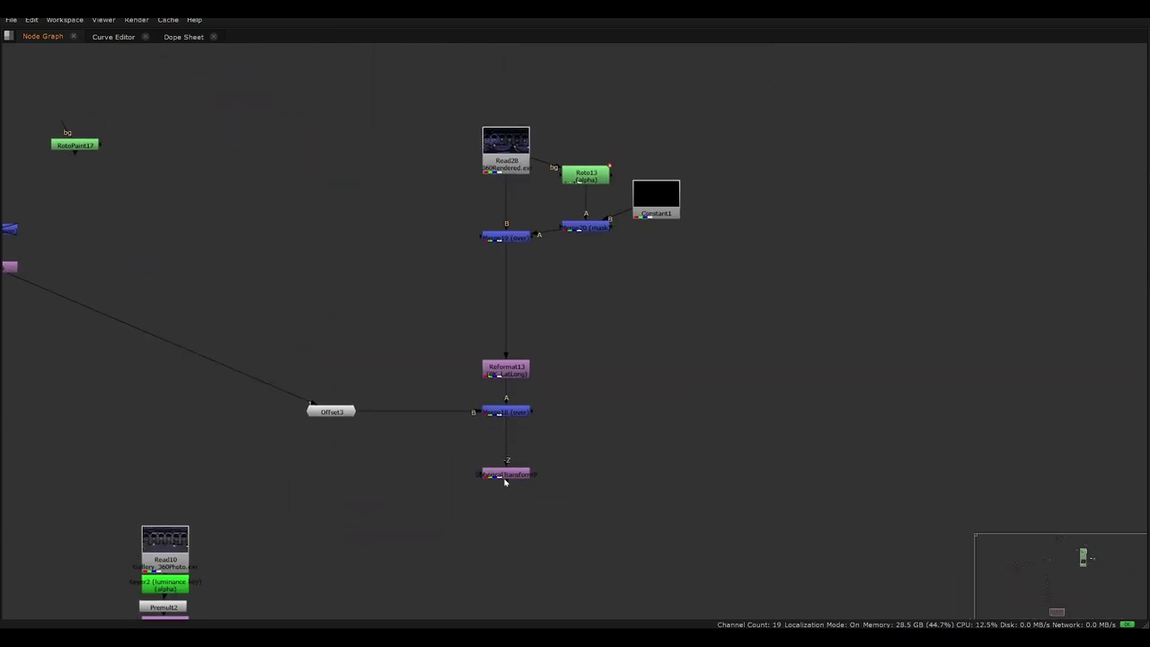
{"action": "middle_click_drag", "start_coordinate": [504, 483], "coordinate": [525, 528]}
{"action": "left_click", "coordinate": [527, 415]}
{"action": "middle_click_drag", "start_coordinate": [454, 436], "coordinate": [423, 513]}
{"action": "key", "text": "space"}
{"action": "mouse_move", "coordinate": [496, 487]}
{"action": "middle_mouse_down"}
{"action": "mouse_move", "coordinate": [571, 487]}
{"action": "mouse_move", "coordinate": [499, 479]}
{"action": "mouse_move", "coordinate": [513, 492]}
{"action": "middle_mouse_up"}
{"action": "scroll", "coordinate": [500, 481], "scroll_direction": "up", "scroll_amount": 4}
{"action": "key", "text": "1"}
{"action": "scroll", "coordinate": [380, 200], "scroll_direction": "up", "scroll_amount": 4}
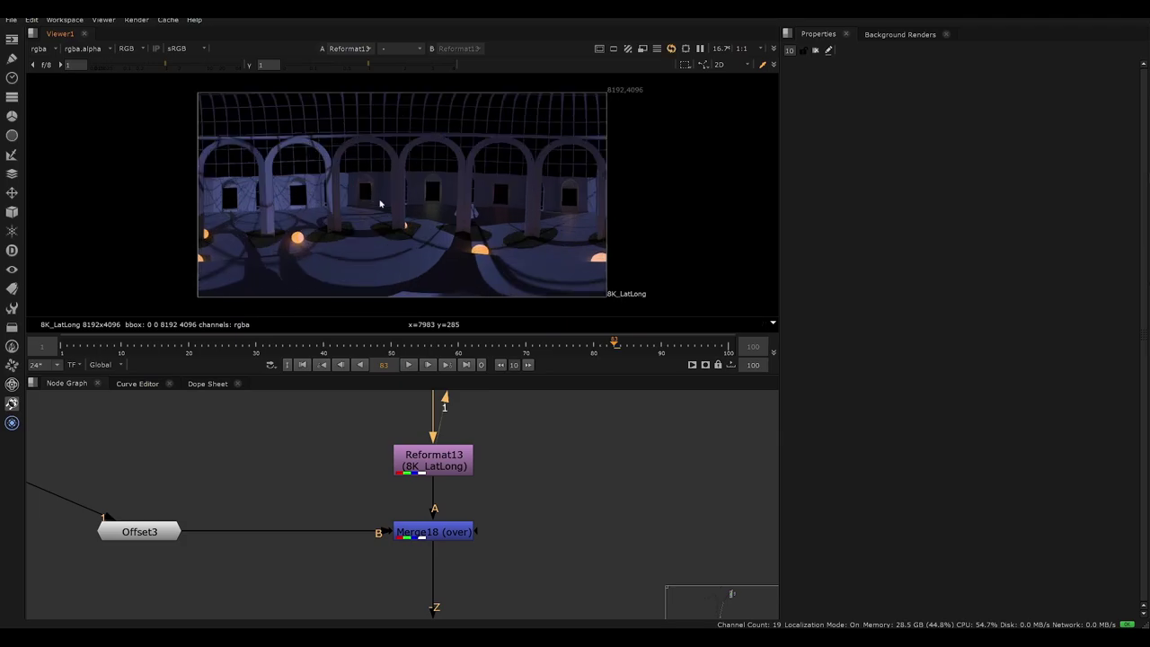
{"action": "key", "text": "space"}
{"action": "key", "text": "space"}
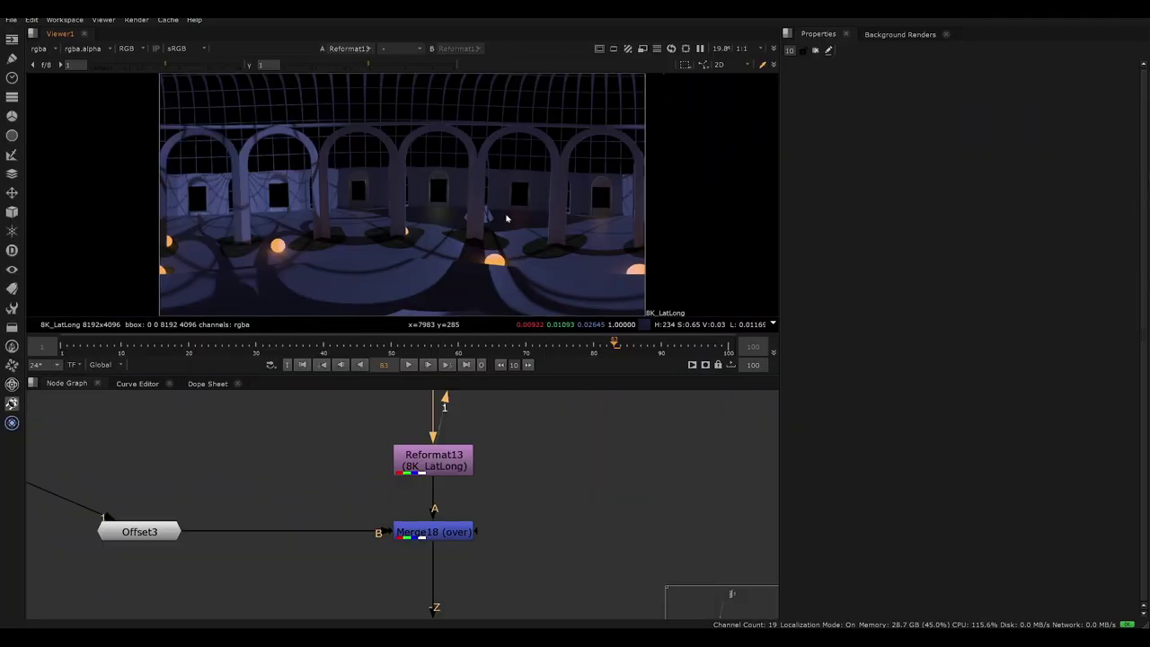
{"action": "scroll", "coordinate": [457, 193], "scroll_direction": "down", "scroll_amount": 2}
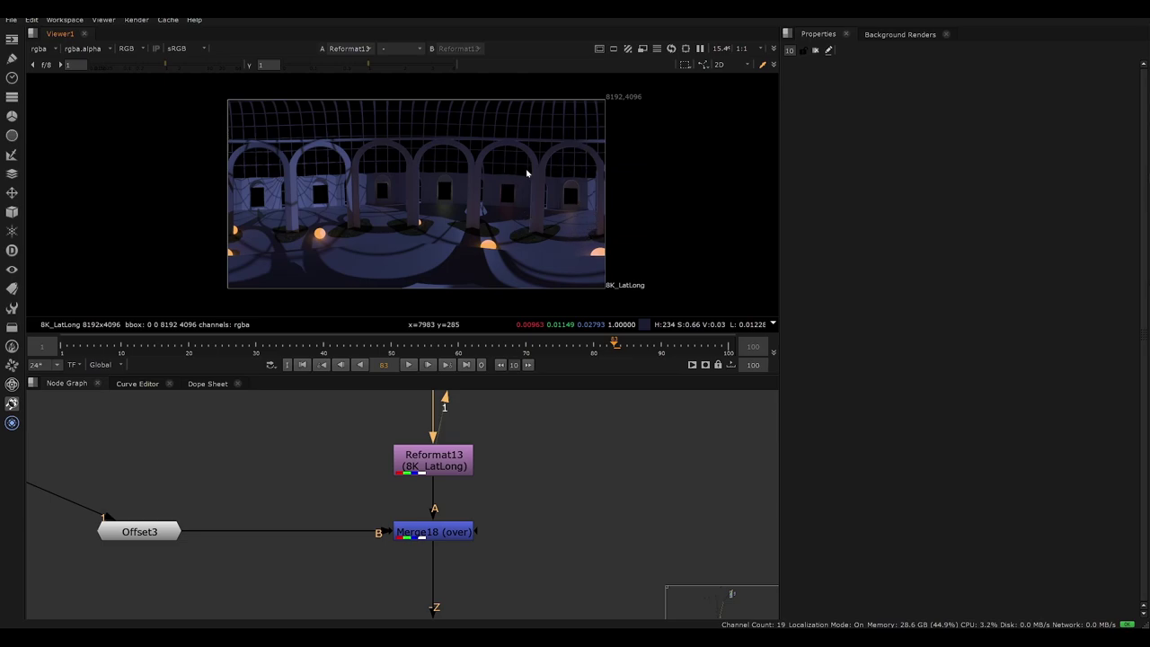
Step: View Crop9's space sky, followed by Merge18 to examine the hall composited over it
{"action": "scroll", "coordinate": [398, 459], "scroll_direction": "down", "scroll_amount": 6}
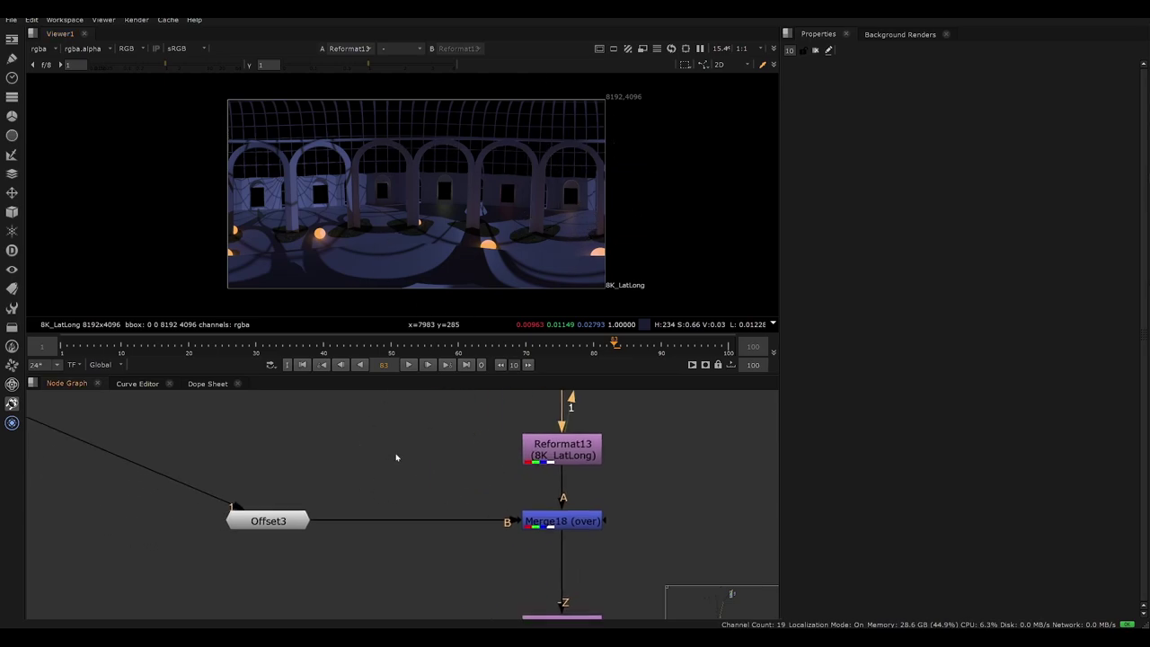
{"action": "left_click", "coordinate": [210, 500]}
{"action": "key", "text": "1"}
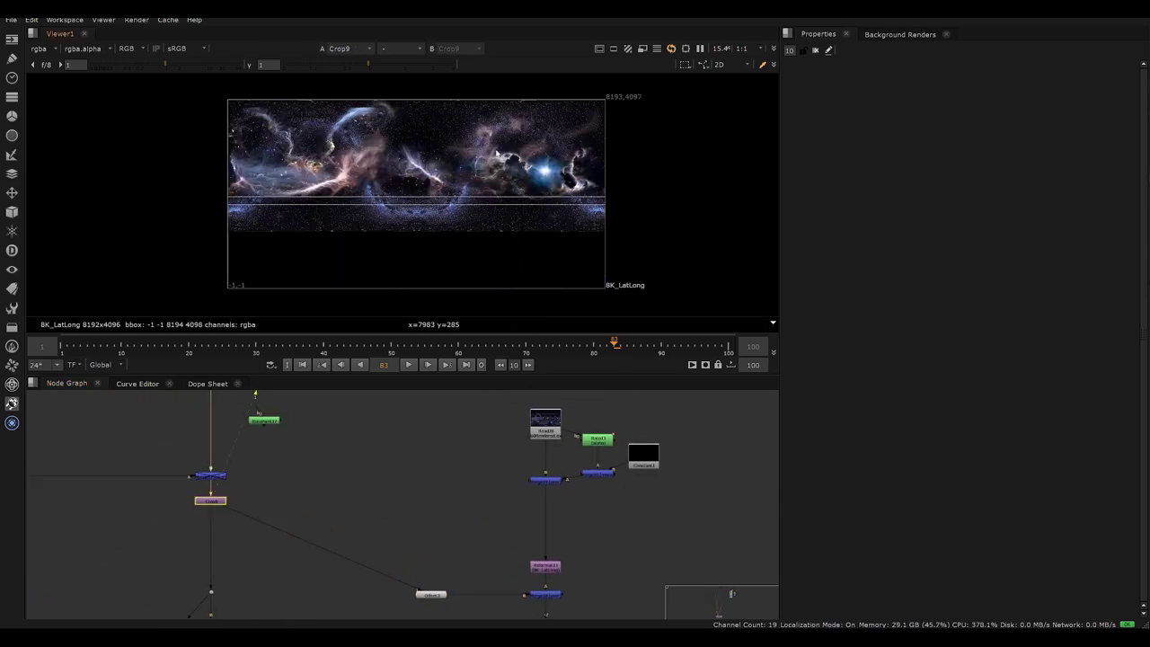
{"action": "middle_click_drag", "start_coordinate": [475, 510], "coordinate": [393, 439]}
{"action": "left_click_drag", "start_coordinate": [506, 491], "coordinate": [396, 548]}
{"action": "scroll", "coordinate": [438, 540], "scroll_direction": "up", "scroll_amount": 4}
{"action": "left_click", "coordinate": [469, 508]}
{"action": "key", "text": "1"}
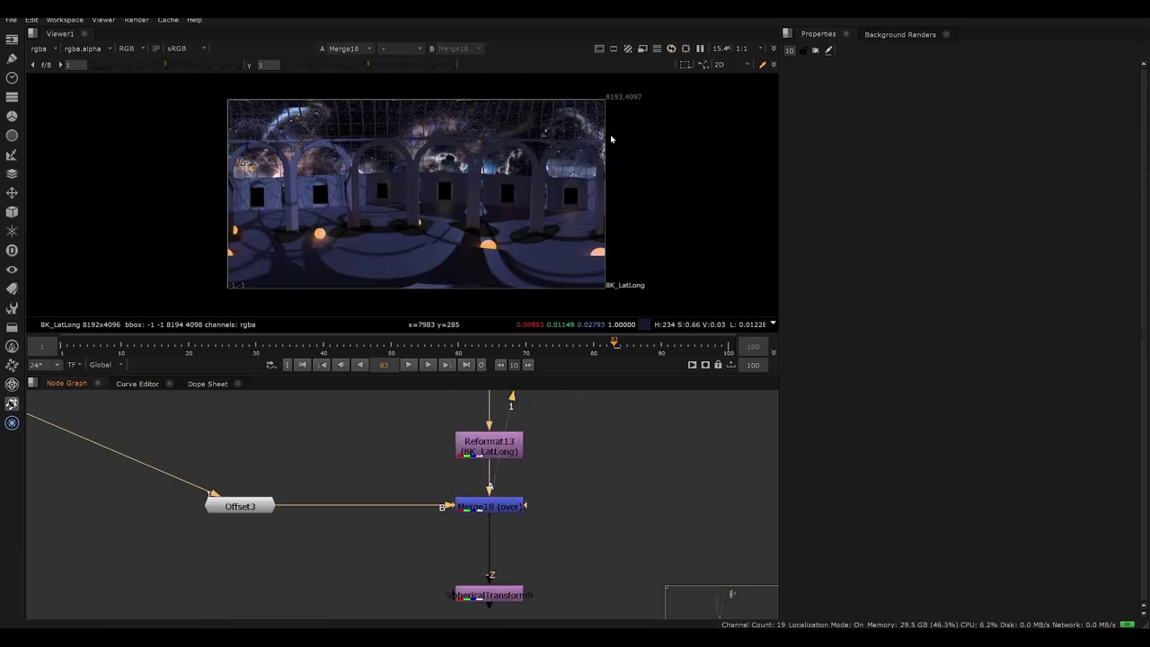
Step: Examine Merge18's hall and space-sky composite up close, and trace Offset3's input upstream in the node tree
{"action": "middle_click_drag", "start_coordinate": [334, 140], "coordinate": [334, 178]}
{"action": "scroll", "coordinate": [431, 182], "scroll_direction": "up", "scroll_amount": 4}
{"action": "scroll", "coordinate": [335, 183], "scroll_direction": "down", "scroll_amount": 4}
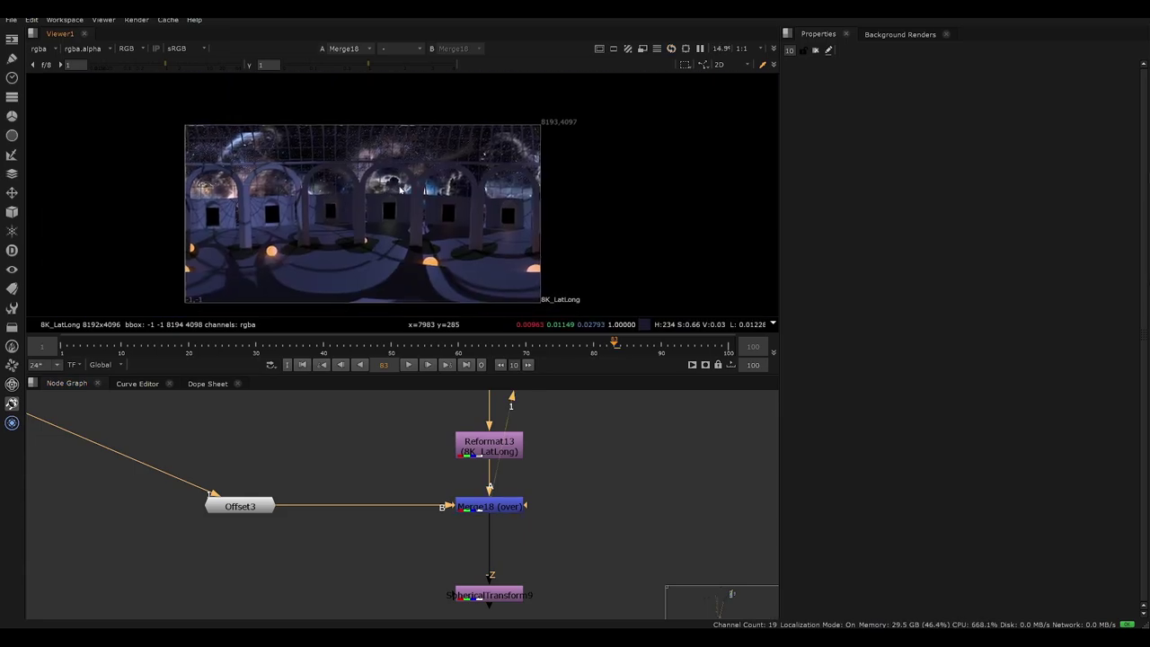
{"action": "scroll", "coordinate": [395, 194], "scroll_direction": "up", "scroll_amount": 2}
{"action": "scroll", "coordinate": [433, 158], "scroll_direction": "down", "scroll_amount": 1}
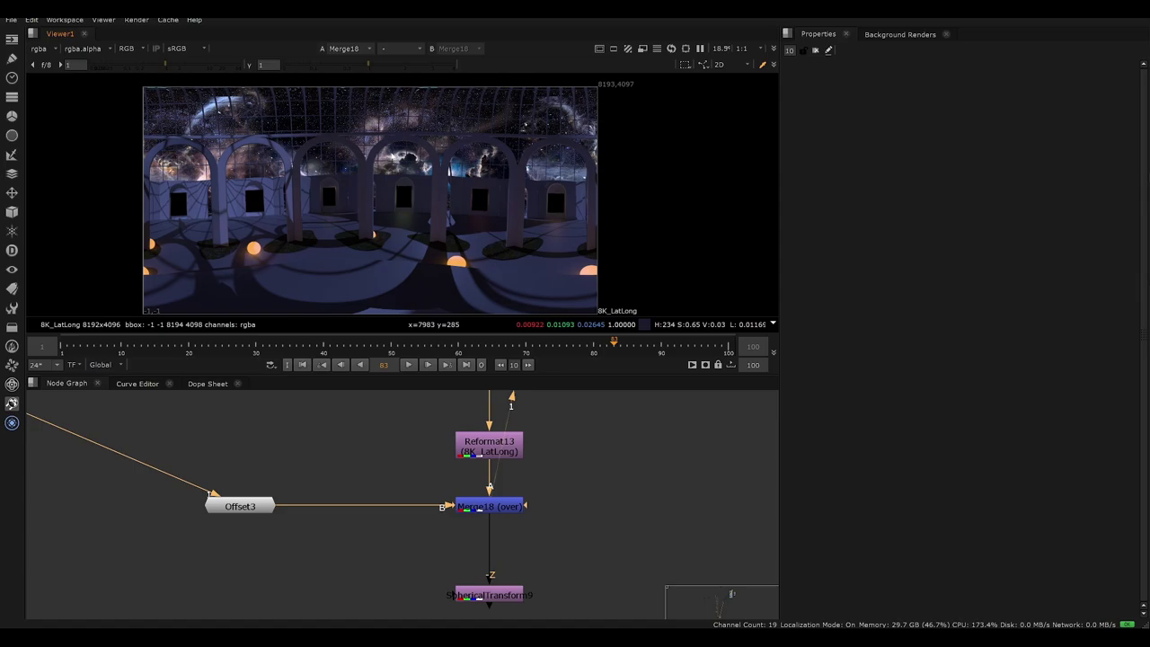
{"action": "middle_click_drag", "start_coordinate": [305, 455], "coordinate": [454, 467]}
{"action": "left_click", "coordinate": [390, 519]}
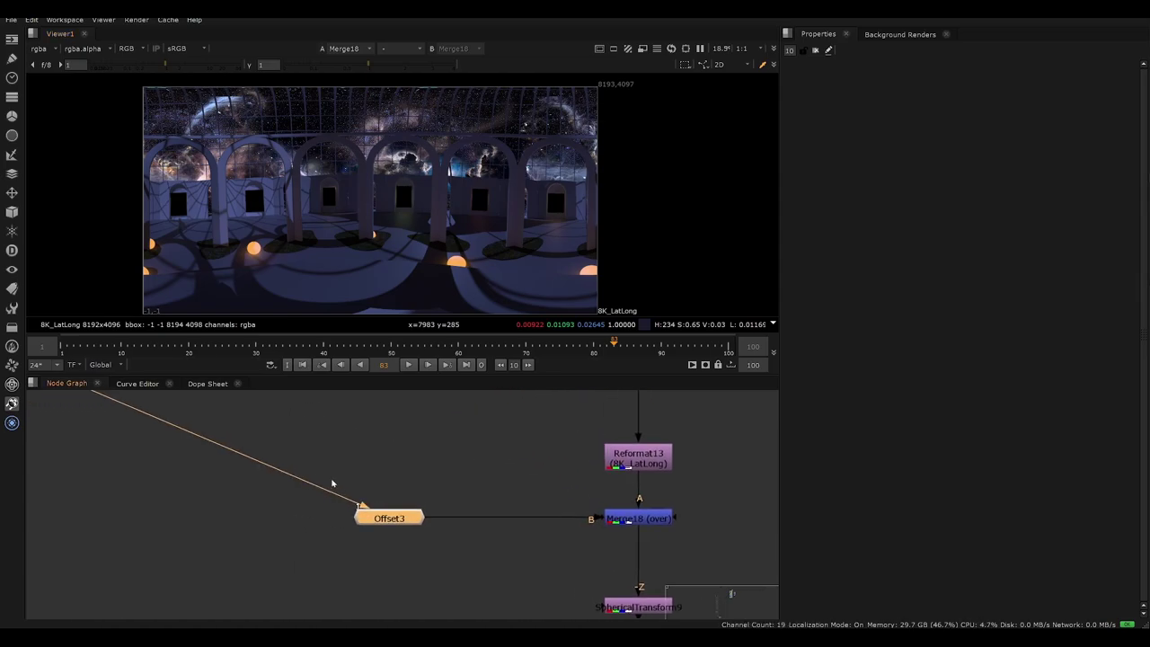
{"action": "scroll", "coordinate": [346, 476], "scroll_direction": "down", "scroll_amount": 2}
{"action": "middle_click_drag", "start_coordinate": [199, 392], "coordinate": [262, 454]}
{"action": "left_click", "coordinate": [151, 445]}
{"action": "middle_click_drag", "start_coordinate": [387, 505], "coordinate": [306, 451]}
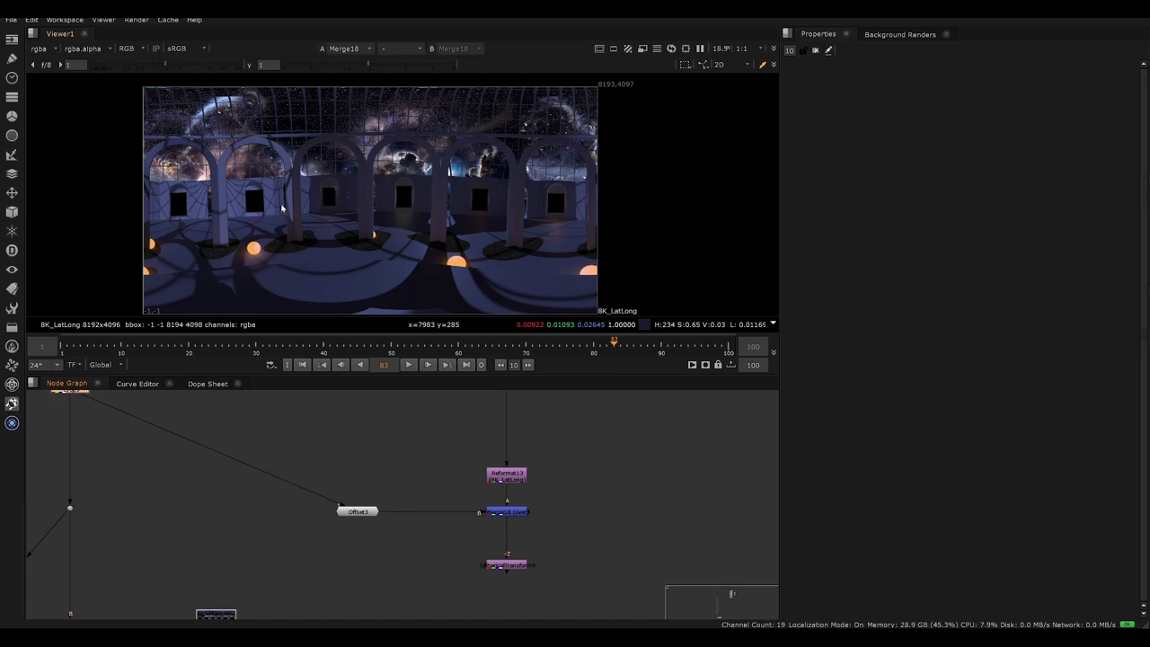
Step: View Reformat13 to examine the latlong hall render without the space sky
{"action": "middle_click_drag", "start_coordinate": [450, 515], "coordinate": [365, 457]}
{"action": "left_click_drag", "start_coordinate": [449, 441], "coordinate": [357, 480]}
{"action": "left_click_drag", "start_coordinate": [484, 493], "coordinate": [399, 510]}
{"action": "scroll", "coordinate": [399, 511], "scroll_direction": "up", "scroll_amount": 2}
{"action": "middle_click_drag", "start_coordinate": [430, 474], "coordinate": [415, 527]}
{"action": "left_click", "coordinate": [413, 441]}
{"action": "key", "text": "1"}
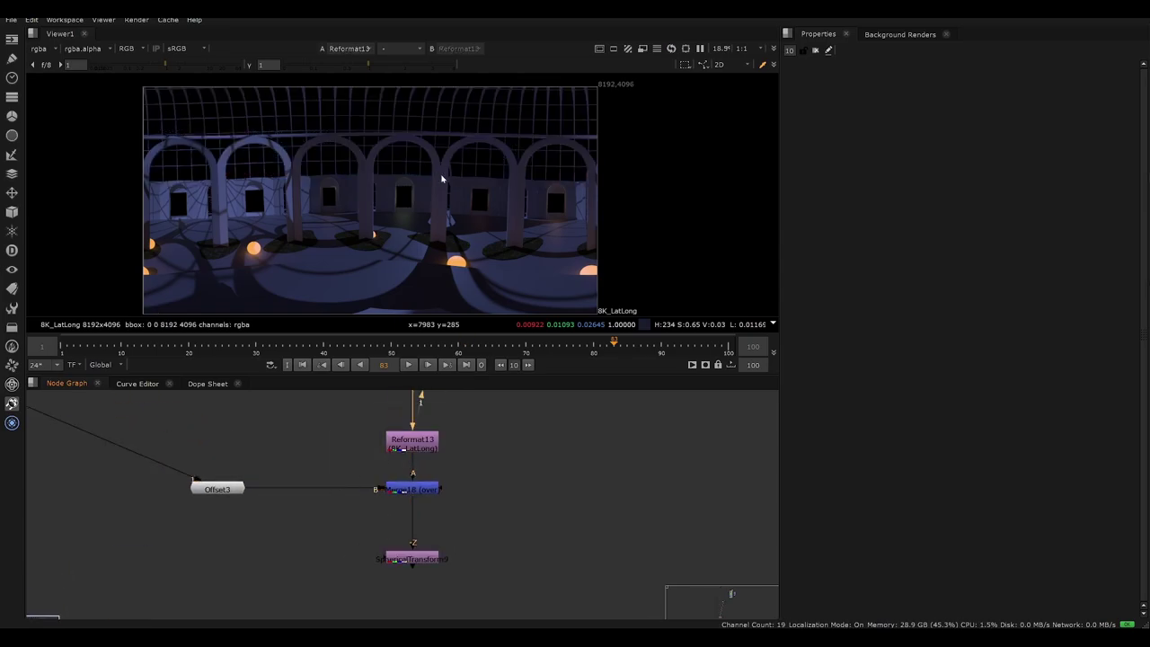
Step: View Offset3, examine the upper edge of its space sky up close, and fit the whole image in the viewer
{"action": "left_click", "coordinate": [224, 489]}
{"action": "key", "text": "1"}
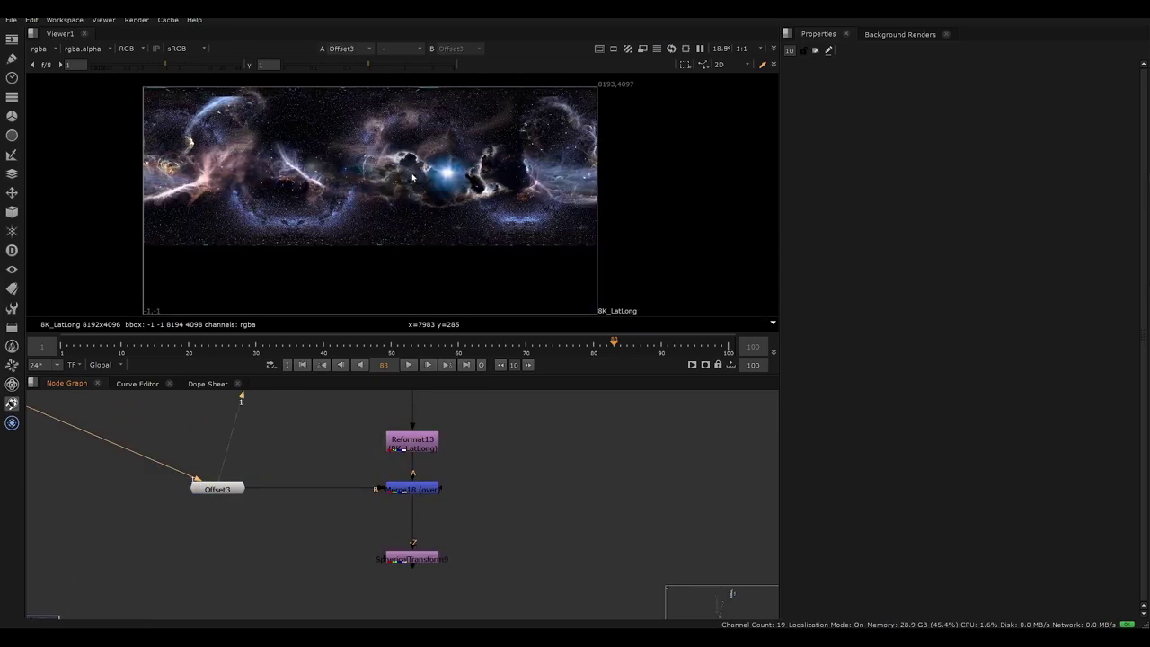
{"action": "scroll", "coordinate": [527, 110], "scroll_direction": "up", "scroll_amount": 5}
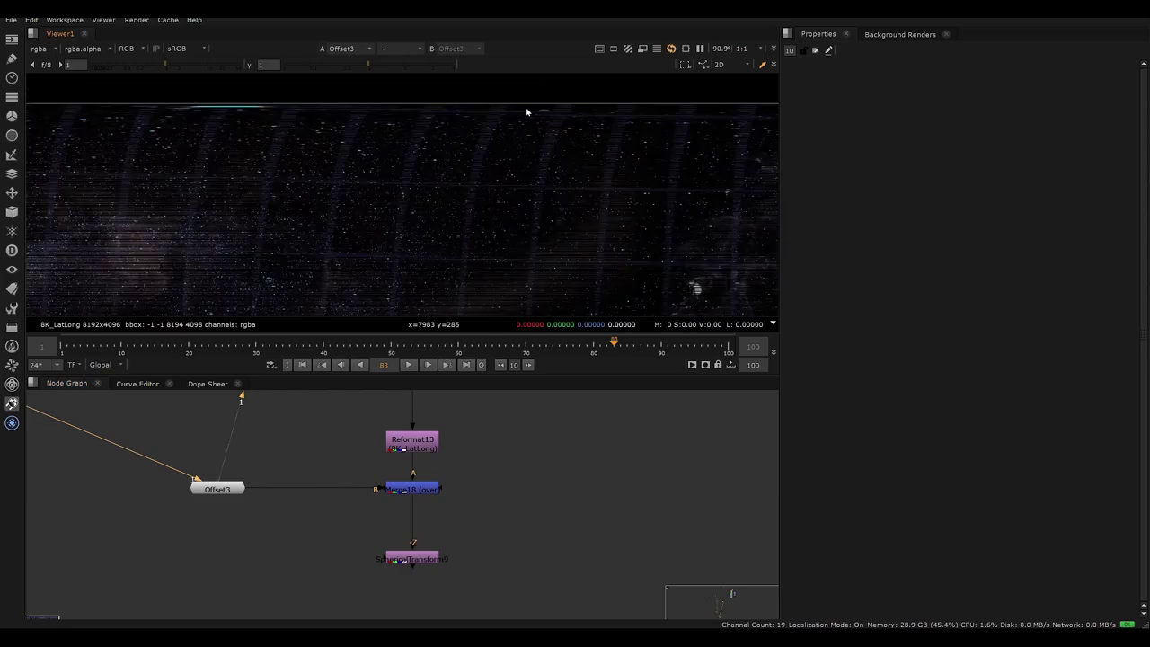
{"action": "scroll", "coordinate": [440, 126], "scroll_direction": "down", "scroll_amount": 3}
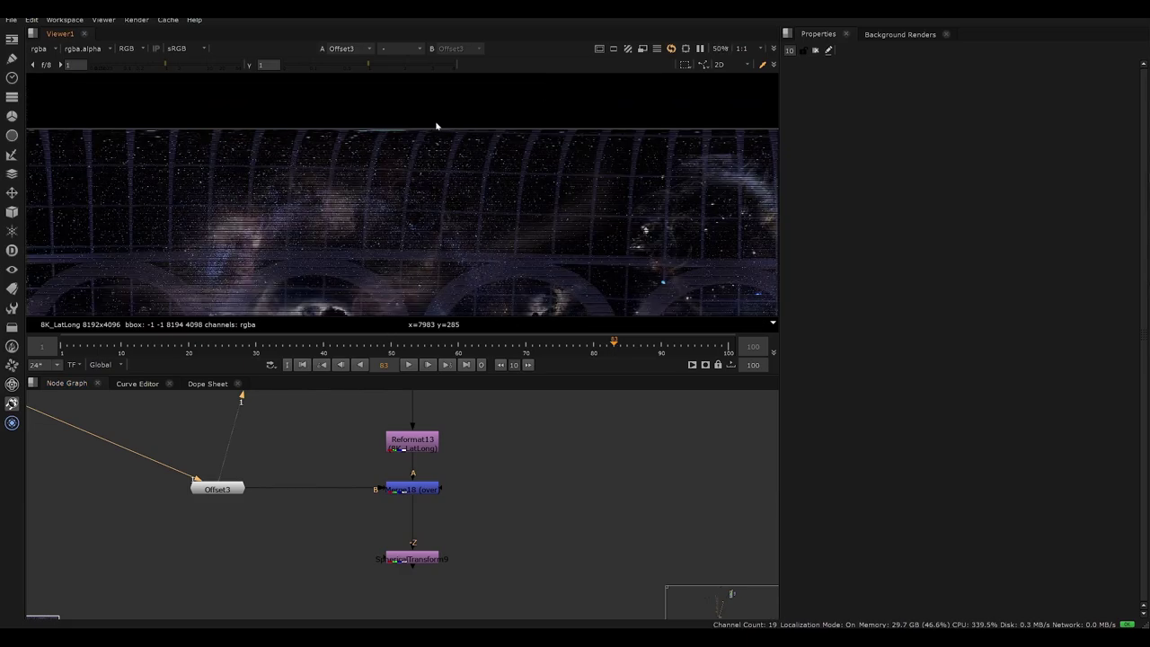
{"action": "key", "text": "f"}
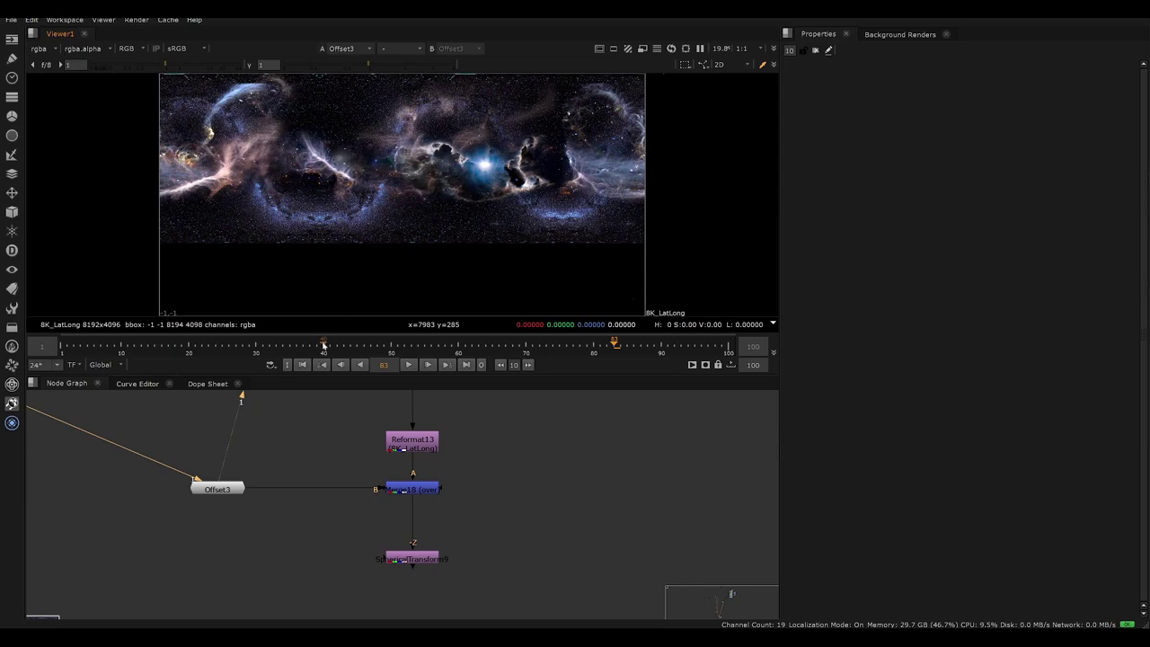
Step: View Merge18's composite again, followed by SphericalTransform9 with its settings open and its output fitted to the viewer
{"action": "left_click", "coordinate": [438, 489]}
{"action": "key", "text": "1"}
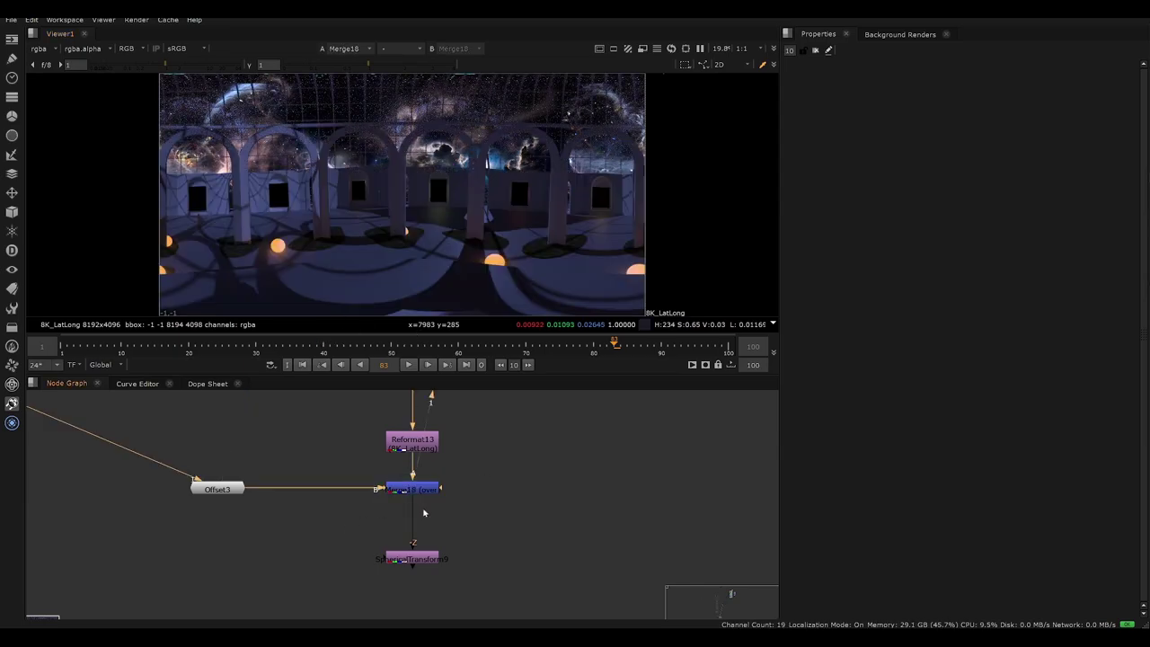
{"action": "left_click_drag", "start_coordinate": [464, 541], "coordinate": [423, 579]}
{"action": "double_click", "coordinate": [421, 563]}
{"action": "key", "text": "1"}
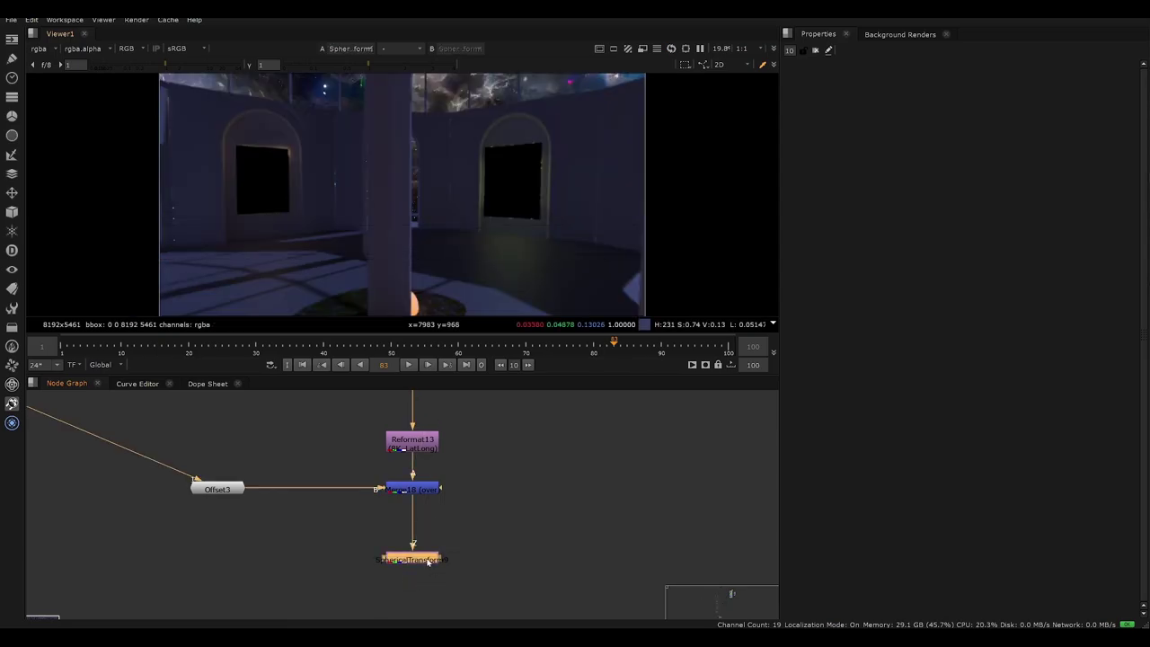
{"action": "scroll", "coordinate": [468, 226], "scroll_direction": "down", "scroll_amount": 4}
{"action": "key", "text": "f"}
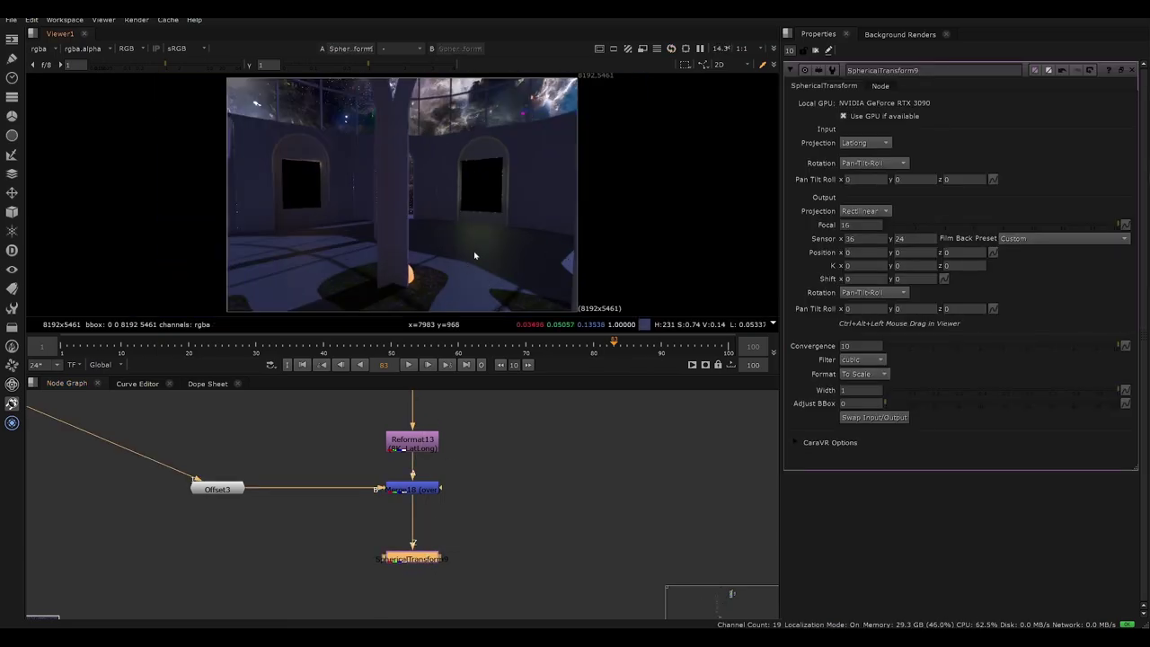
Step: Examine SphericalTransform9's rectilinear view of the hall up close, refit it, and toggle the viewer overlay
{"action": "scroll", "coordinate": [519, 153], "scroll_direction": "up", "scroll_amount": 8}
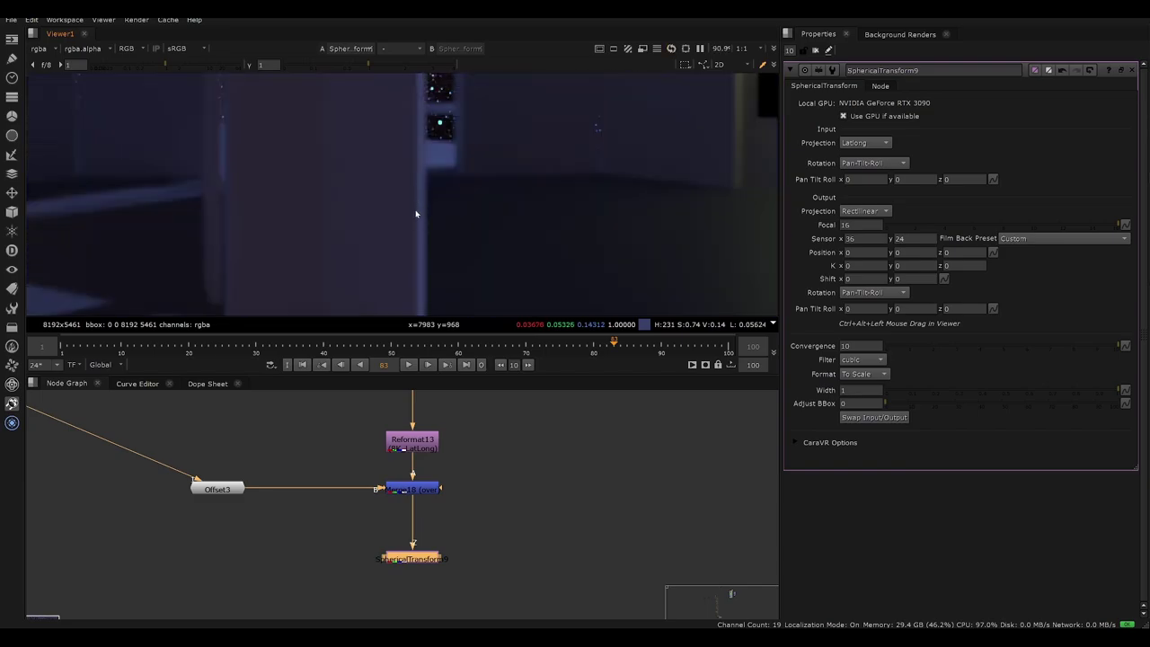
{"action": "key", "text": "f"}
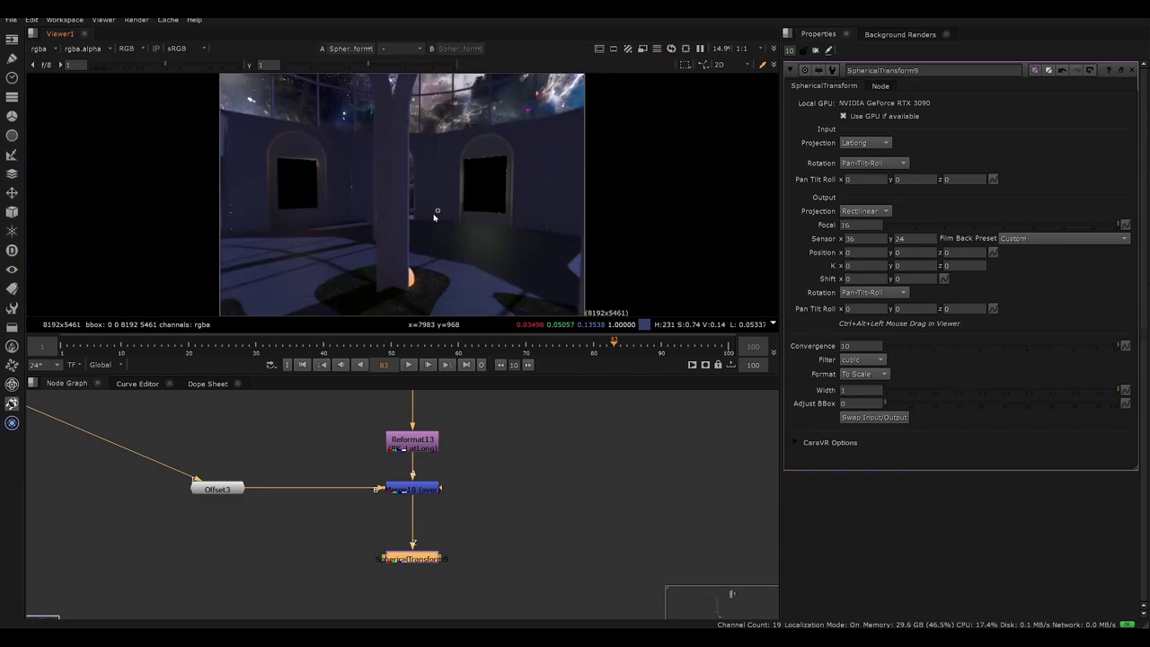
{"action": "key", "text": "q"}
{"action": "key", "text": "q"}
{"action": "scroll", "coordinate": [430, 210], "scroll_direction": "down", "scroll_amount": 1}
{"action": "scroll", "coordinate": [444, 190], "scroll_direction": "up", "scroll_amount": 2}
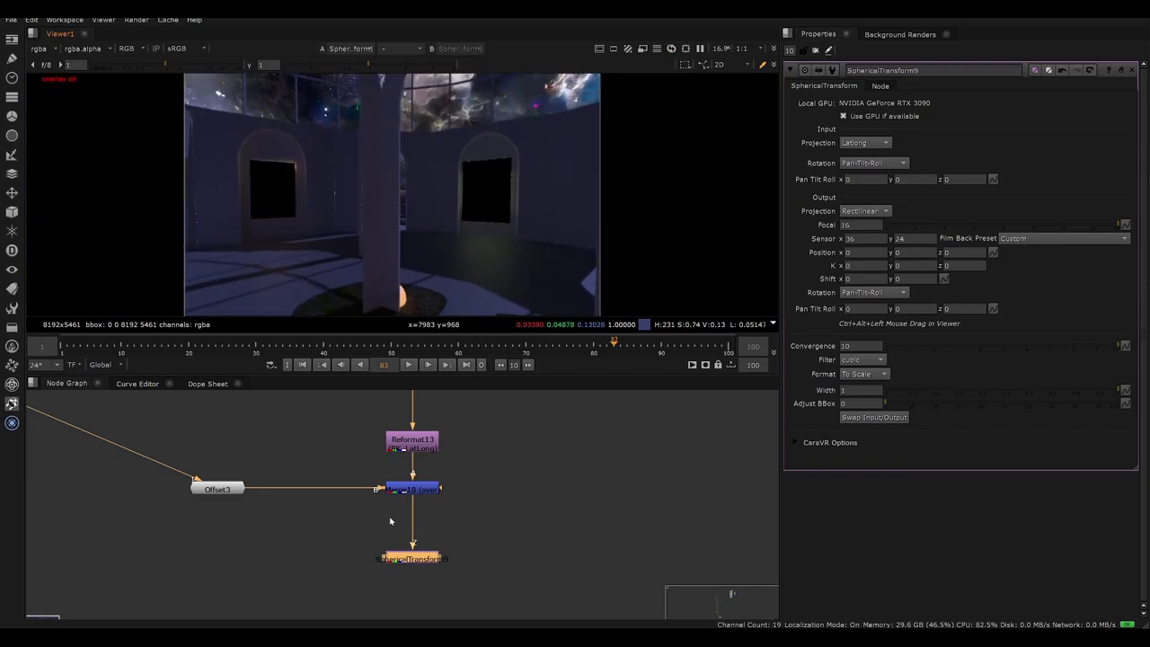
{"action": "left_click", "coordinate": [420, 568]}
{"action": "left_click", "coordinate": [421, 562]}
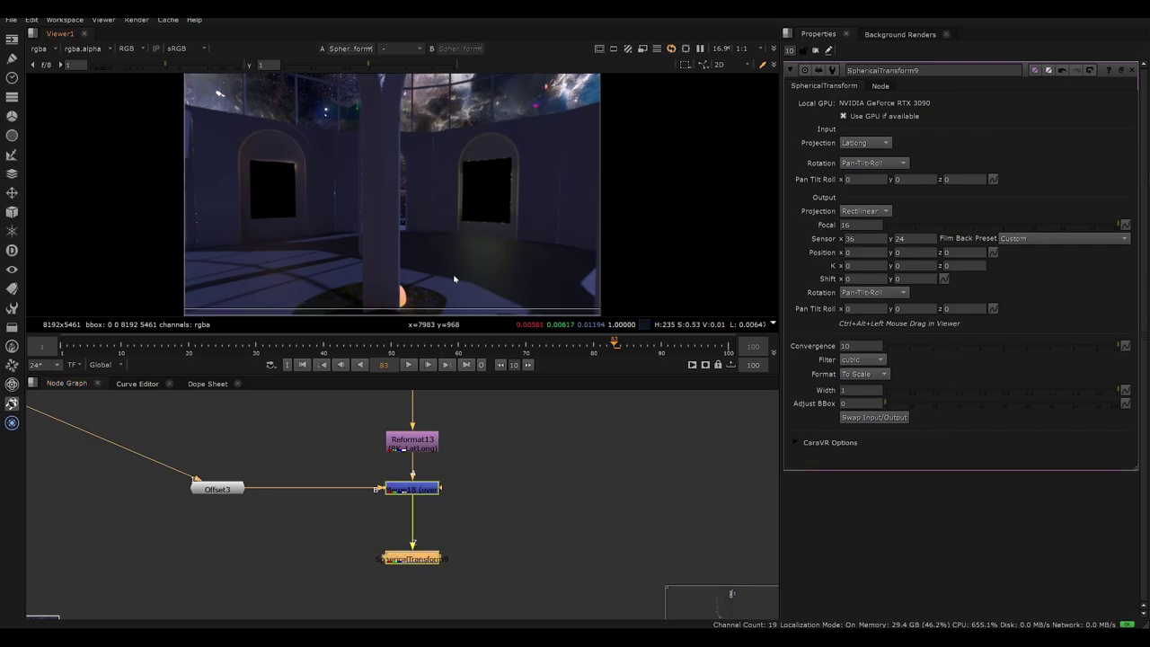
Step: Rotate SphericalTransform9's output view around the hall and up toward the sky behind the arches
{"action": "left_click_drag", "start_coordinate": [454, 280], "coordinate": [515, 225], "text": "ctrl+alt"}
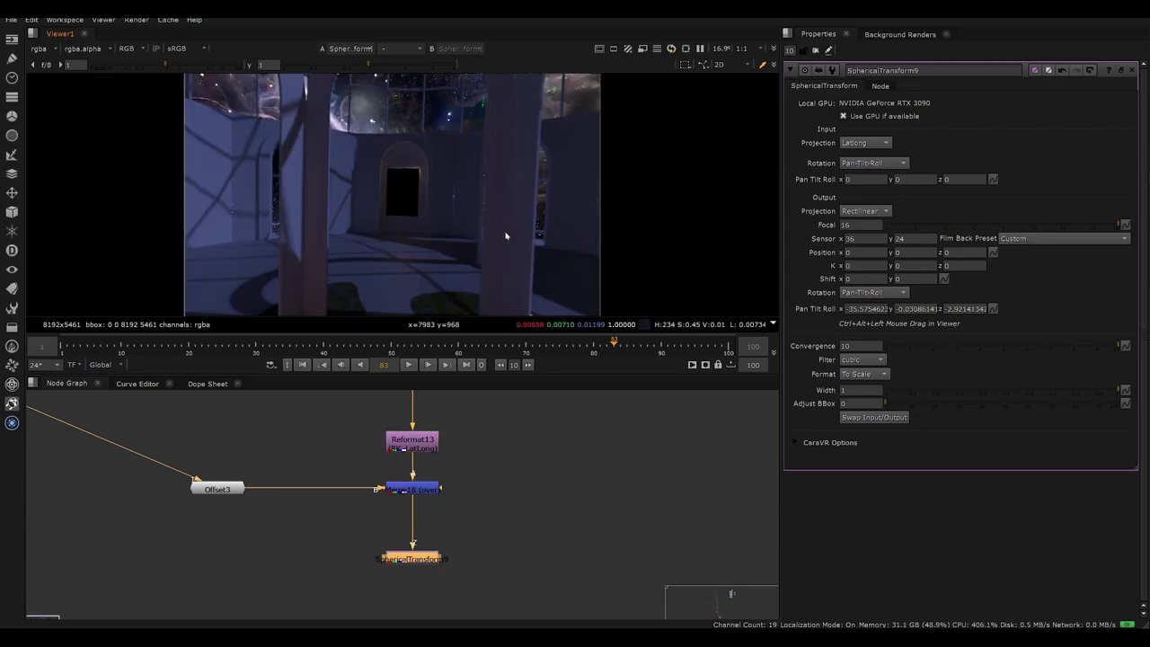
{"action": "left_click_drag", "start_coordinate": [506, 235], "coordinate": [653, 239], "text": "ctrl+alt"}
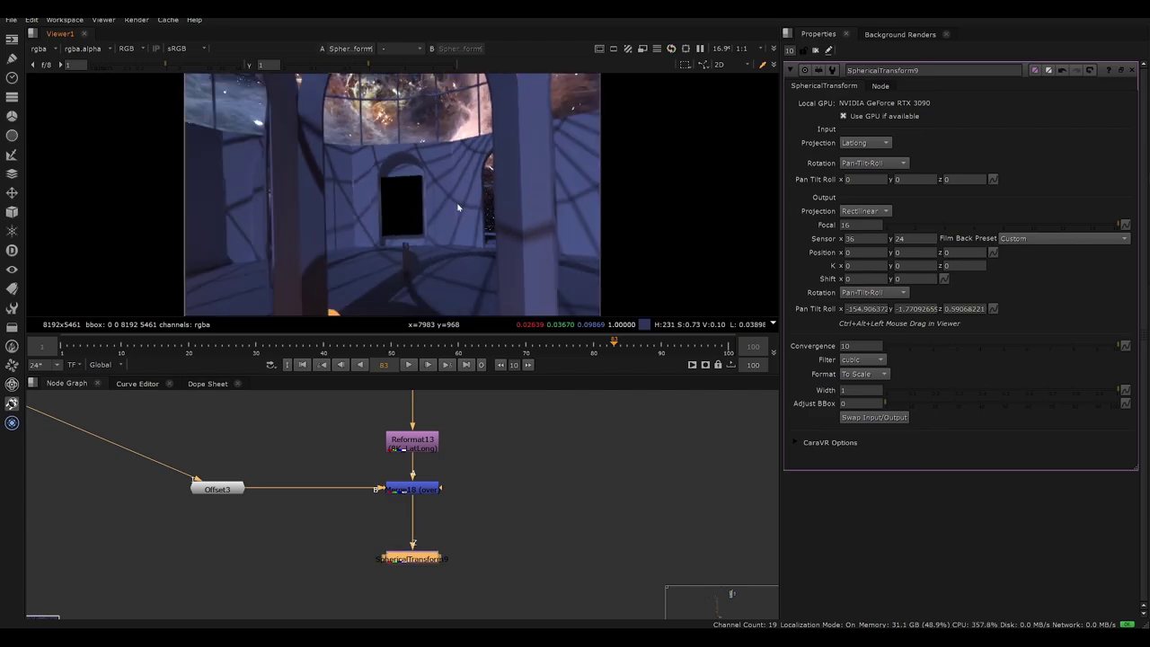
{"action": "left_click_drag", "start_coordinate": [459, 208], "coordinate": [468, 134], "text": "ctrl+alt"}
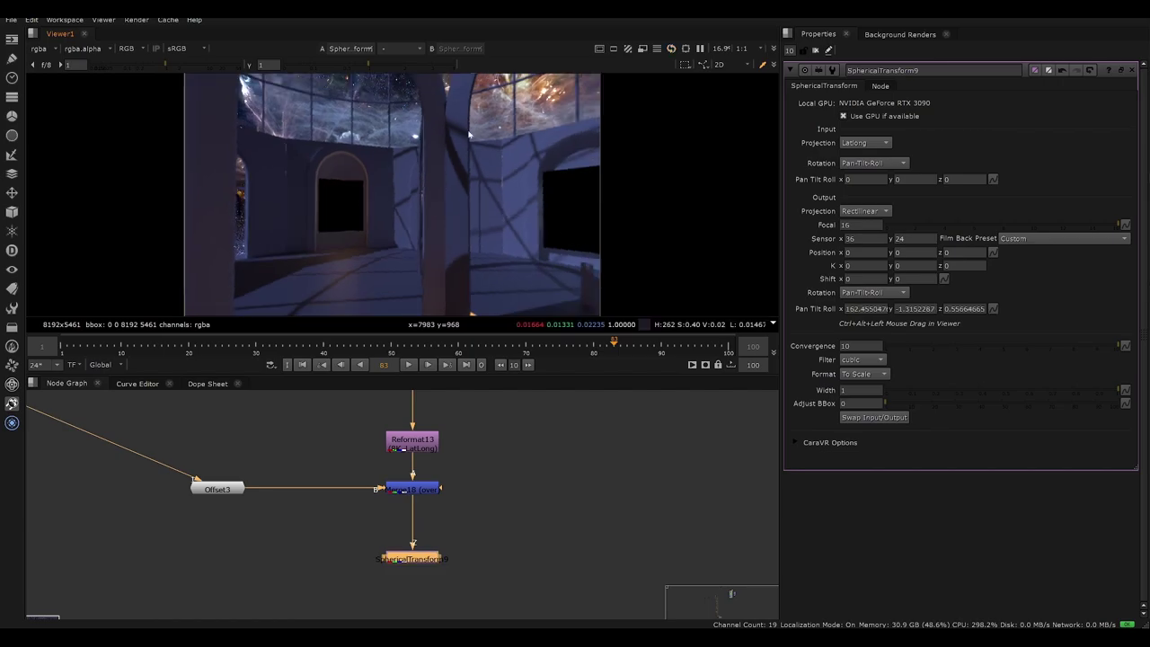
{"action": "left_click_drag", "start_coordinate": [438, 183], "coordinate": [495, 274], "text": "ctrl+alt"}
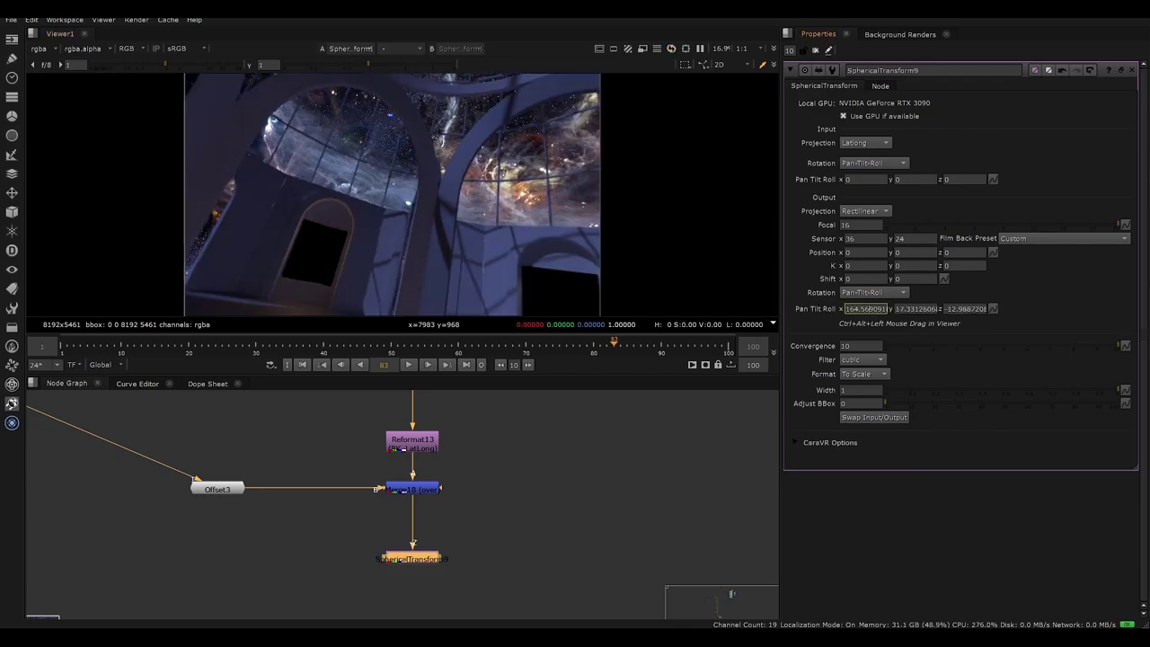
Step: Set SphericalTransform9's output Pan Tilt Roll to 0, 0, 0
{"action": "double_click", "coordinate": [870, 309]}
{"action": "type", "text": "0"}
{"action": "key", "text": "Tab"}
{"action": "type", "text": "0"}
{"action": "key", "text": "Tab"}
{"action": "type", "text": "0"}
{"action": "key", "text": "Return"}
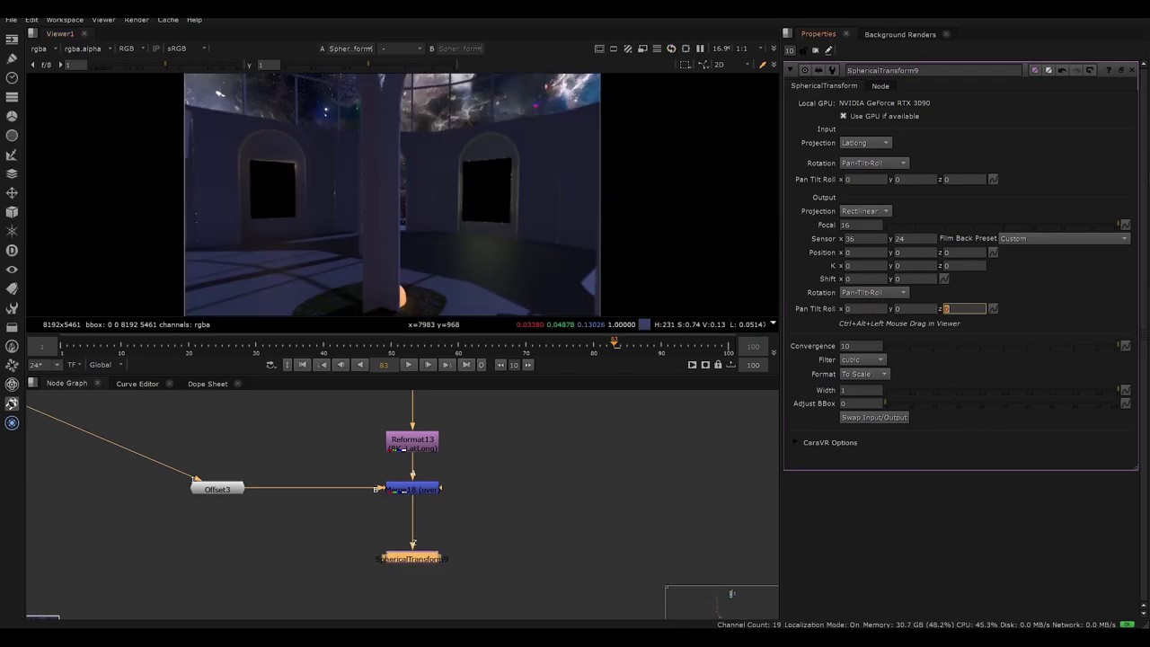
Step: Sweep SphericalTransform9's output pan in steps of 10 up to 110, bring it back to 70, and fit the view
{"action": "left_click", "coordinate": [867, 310]}
{"action": "type", "text": "0"}
{"action": "key", "text": "Left"}
{"action": "key", "text": "Left"}
{"action": "key", "text": "Up"}
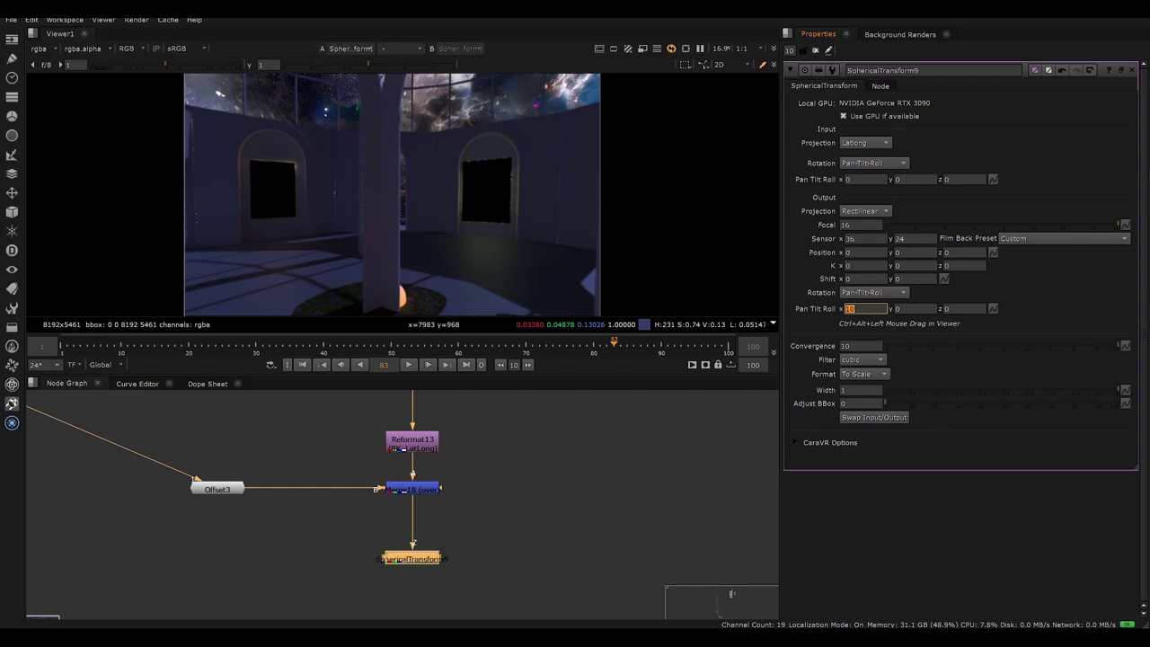
{"action": "key", "text": "Up"}
{"action": "key", "text": "Up"}
{"action": "key", "text": "Up"}
{"action": "key", "text": "Up"}
{"action": "key", "text": "Up"}
{"action": "key", "text": "Up"}
{"action": "key", "text": "Up"}
{"action": "key", "text": "Up"}
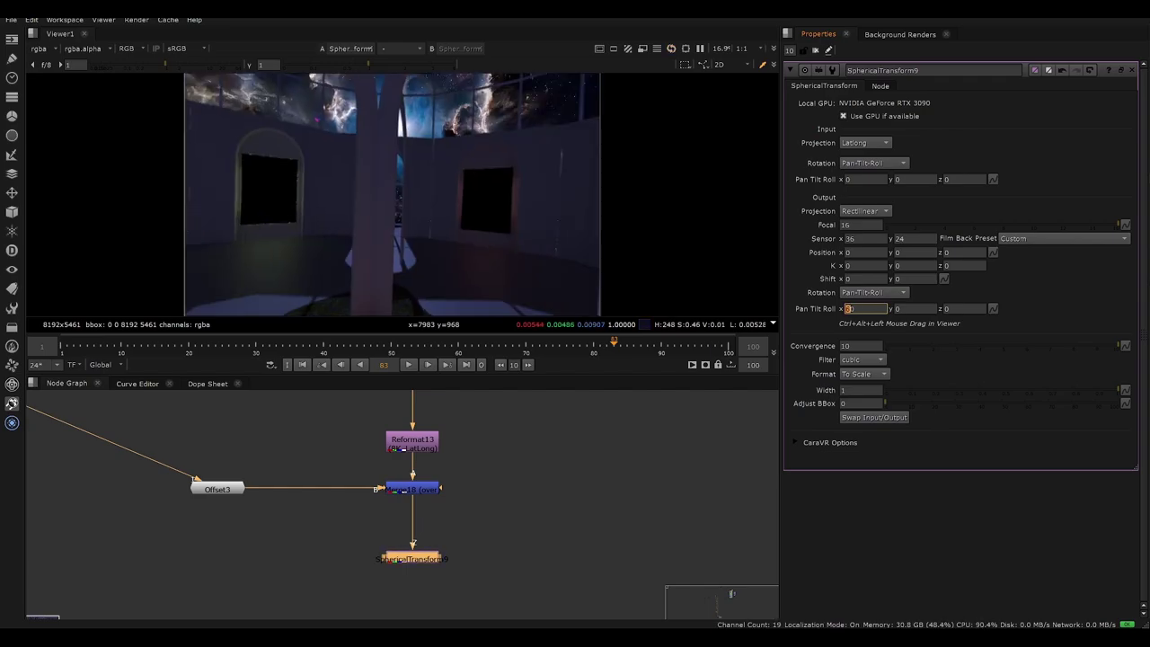
{"action": "key", "text": "Up"}
{"action": "key", "text": "Up"}
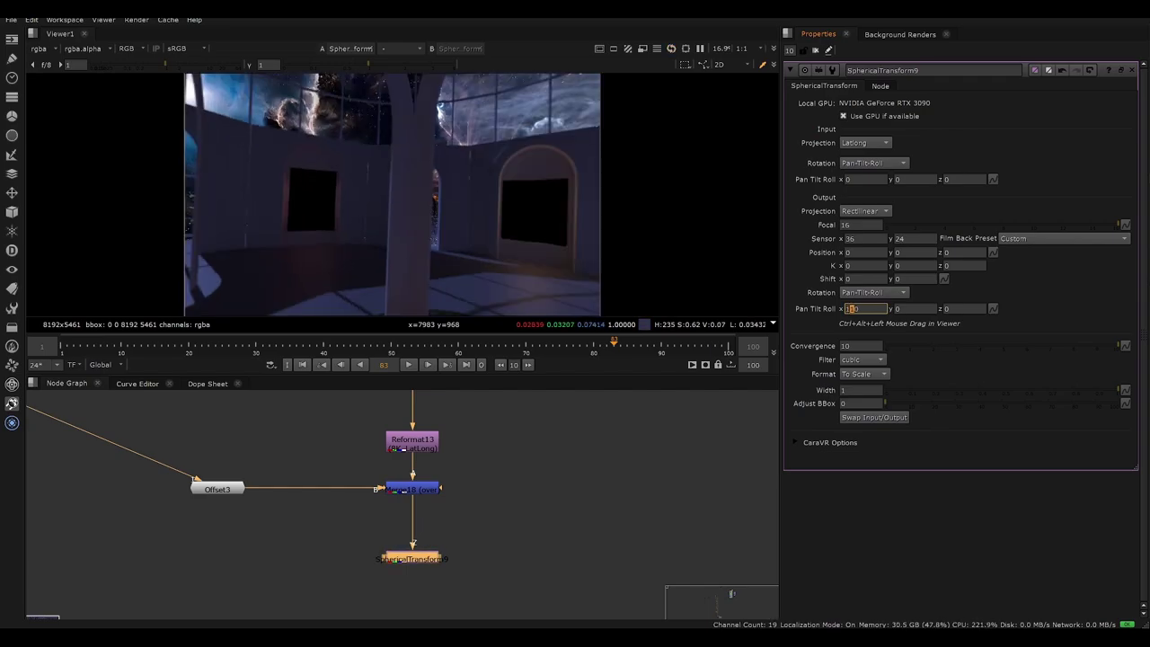
{"action": "key", "text": "Down"}
{"action": "key", "text": "Down"}
{"action": "key", "text": "Down"}
{"action": "key", "text": "Down"}
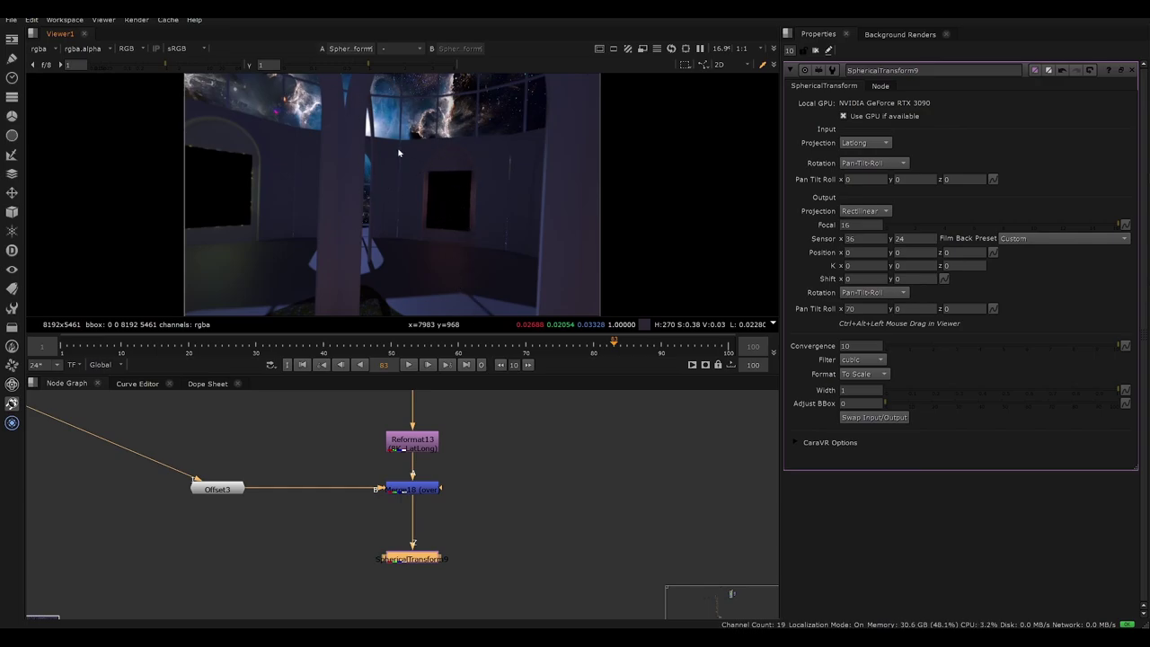
{"action": "middle_click_drag", "start_coordinate": [402, 210], "coordinate": [445, 216]}
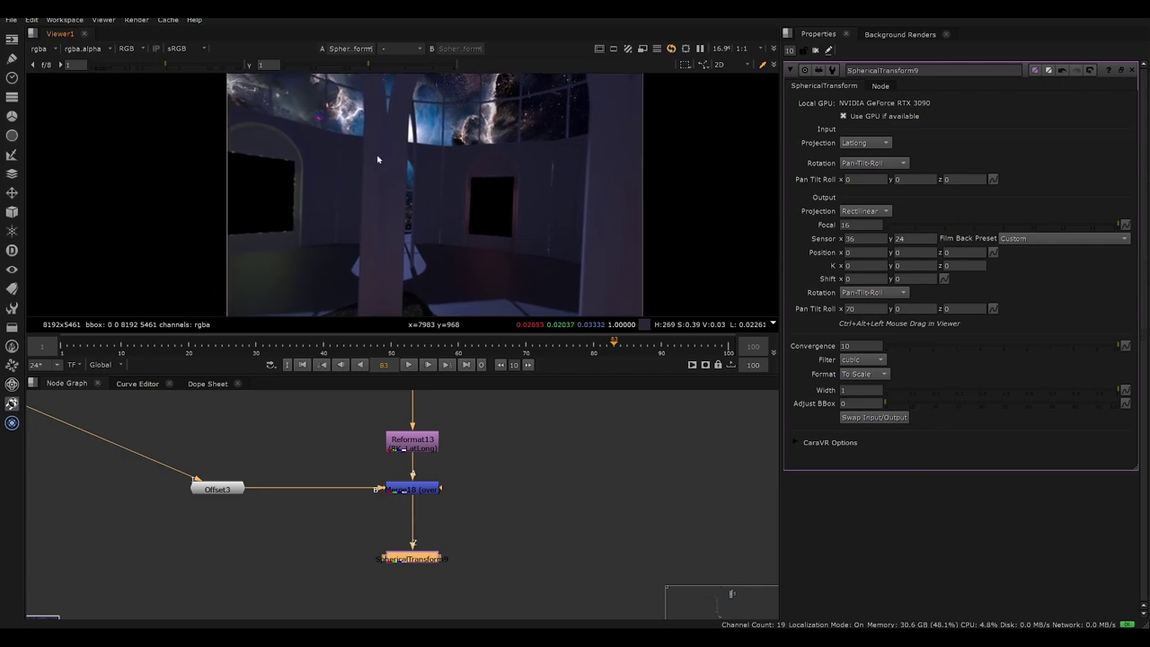
{"action": "key", "text": "f"}
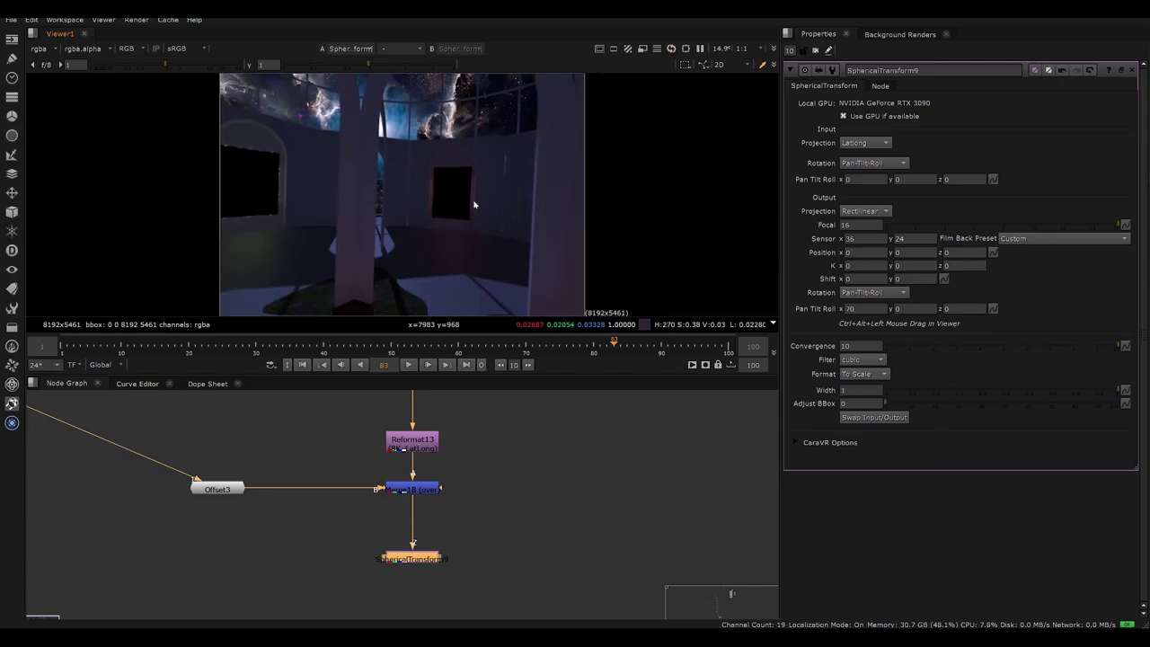
Step: Raise SphericalTransform9's output tilt through 10 and 20 to 30
{"action": "left_click_drag", "start_coordinate": [906, 309], "coordinate": [861, 326]}
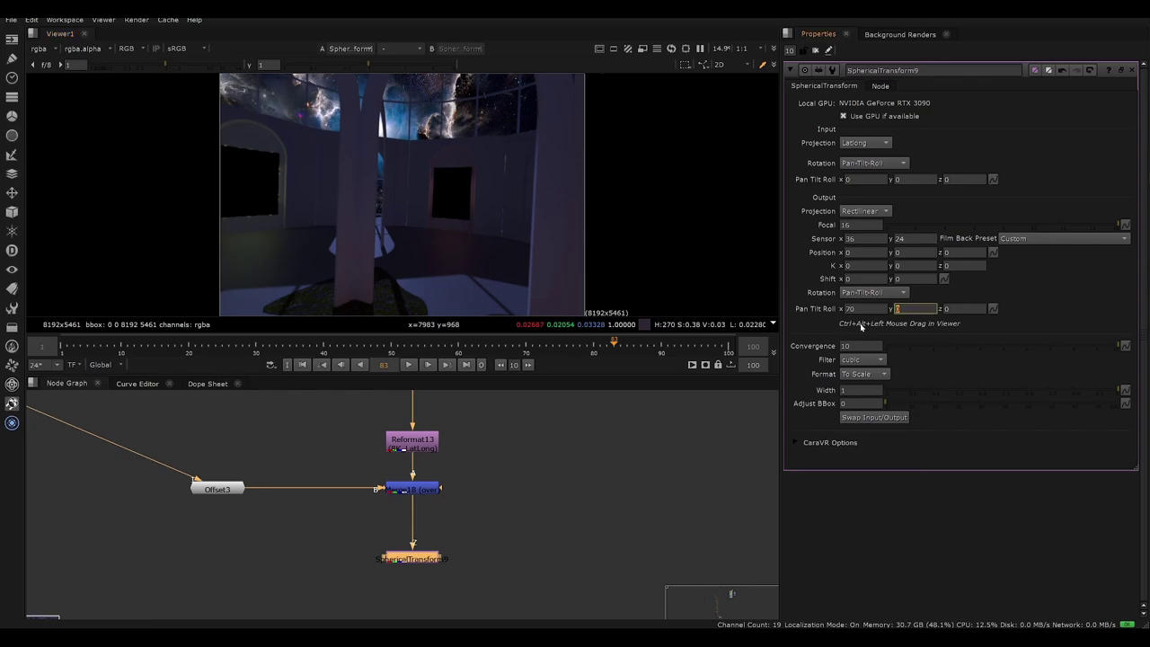
{"action": "type", "text": "10"}
{"action": "key", "text": "Return"}
{"action": "type", "text": "20"}
{"action": "key", "text": "Return"}
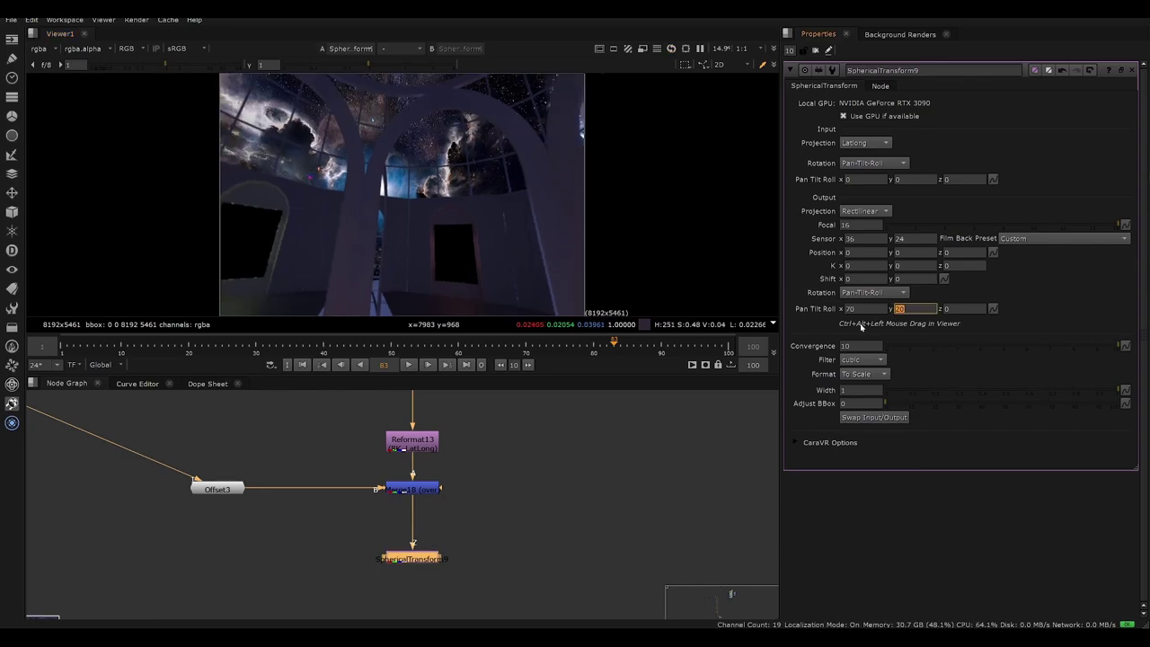
{"action": "type", "text": "30"}
{"action": "key", "text": "Return"}
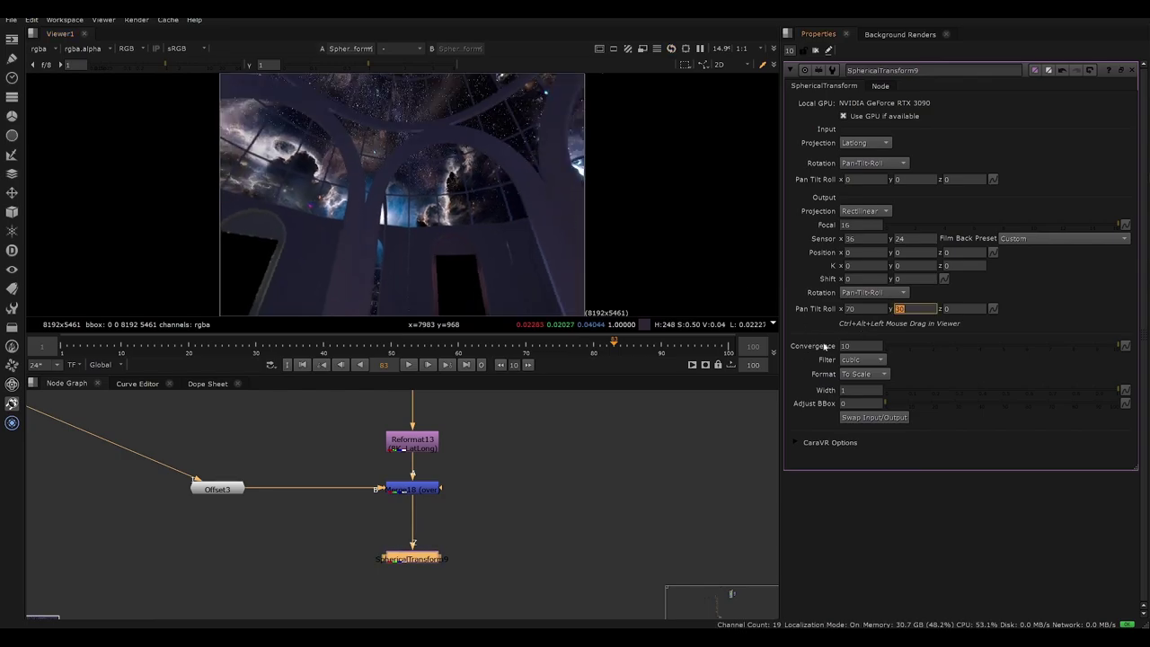
Step: Locate the source images in the enlarged node graph, view Read14's nebula image, and restore the normal pane layout
{"action": "left_click_drag", "start_coordinate": [557, 485], "coordinate": [544, 500]}
{"action": "key", "text": "space"}
{"action": "scroll", "coordinate": [474, 477], "scroll_direction": "down", "scroll_amount": 8}
{"action": "scroll", "coordinate": [412, 252], "scroll_direction": "up", "scroll_amount": 5}
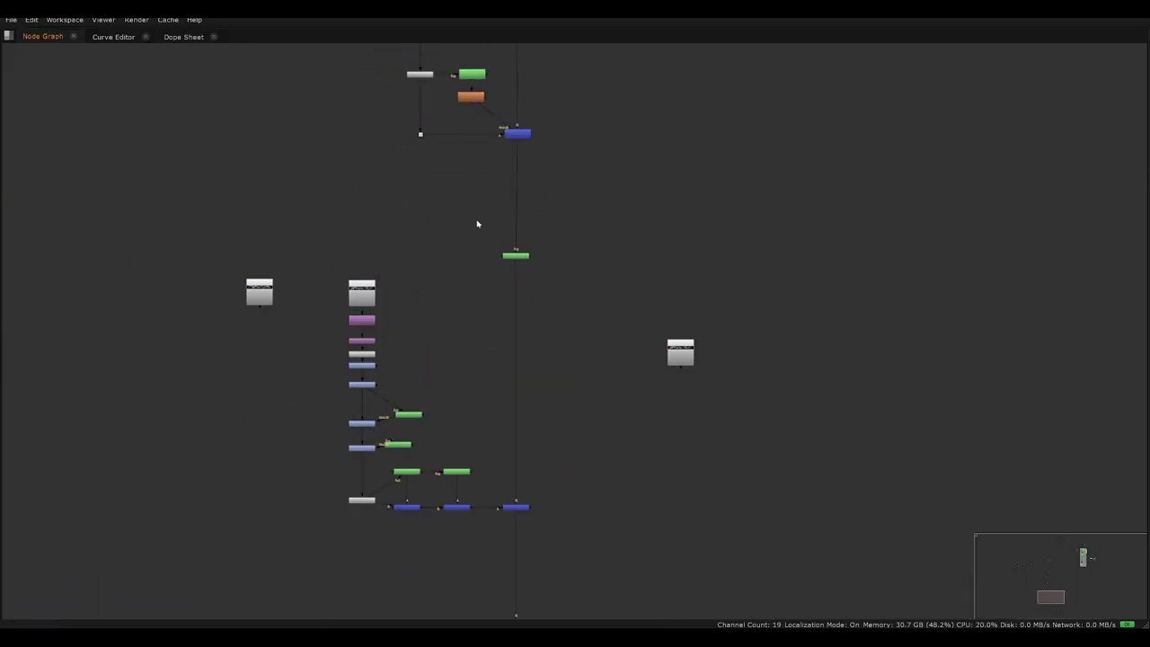
{"action": "middle_click_drag", "start_coordinate": [409, 221], "coordinate": [441, 531]}
{"action": "middle_click_drag", "start_coordinate": [449, 156], "coordinate": [443, 449]}
{"action": "scroll", "coordinate": [467, 416], "scroll_direction": "up", "scroll_amount": 2}
{"action": "left_click", "coordinate": [463, 315]}
{"action": "middle_click_drag", "start_coordinate": [463, 314], "coordinate": [411, 330]}
{"action": "key", "text": "1"}
{"action": "left_click", "coordinate": [452, 477]}
{"action": "key", "text": "space"}
Step: Move Read13 farther above Reformat8 in the node graph
{"action": "scroll", "coordinate": [431, 503], "scroll_direction": "down", "scroll_amount": 3}
{"action": "scroll", "coordinate": [410, 506], "scroll_direction": "up", "scroll_amount": 5}
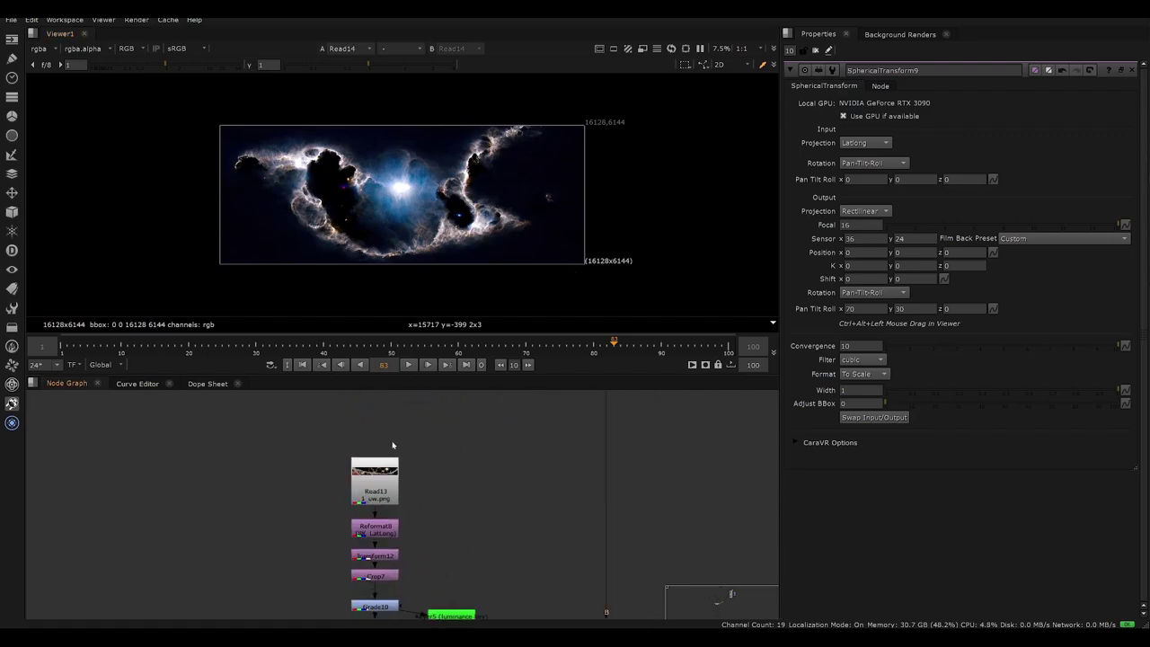
{"action": "left_click", "coordinate": [380, 495]}
{"action": "middle_click_drag", "start_coordinate": [397, 496], "coordinate": [368, 538]}
{"action": "left_click_drag", "start_coordinate": [364, 535], "coordinate": [364, 504]}
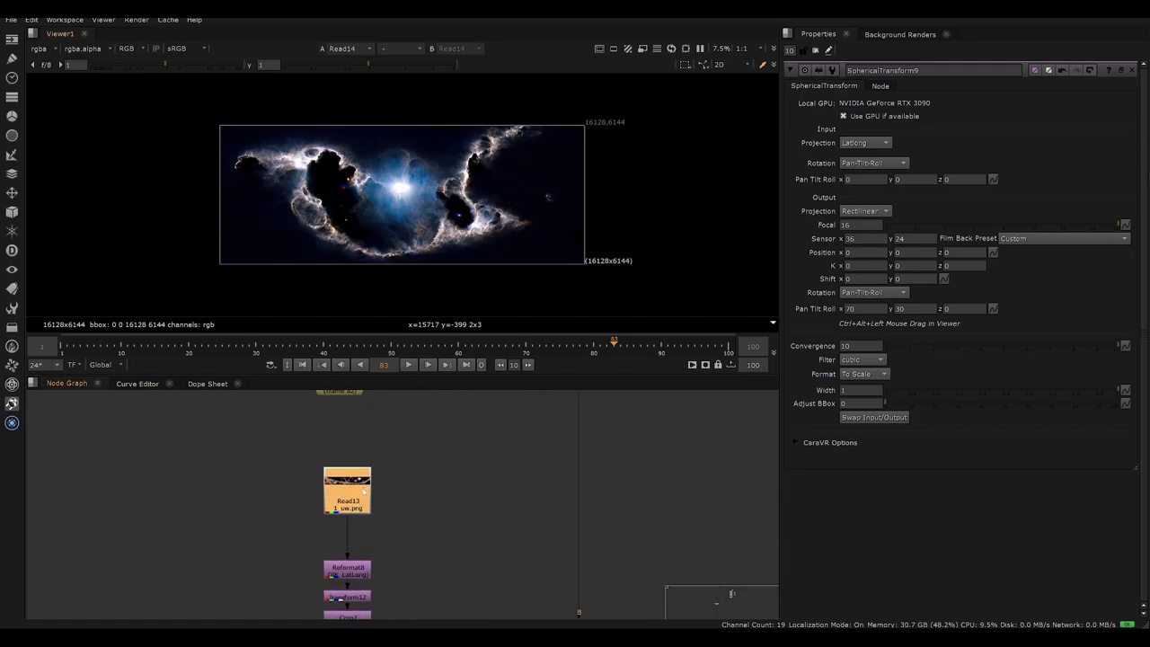
Step: Locate the merge chain below the nebula source images in the node graph and view Merge14's combined space sky
{"action": "scroll", "coordinate": [393, 468], "scroll_direction": "down", "scroll_amount": 3}
{"action": "left_click", "coordinate": [395, 467]}
{"action": "scroll", "coordinate": [396, 468], "scroll_direction": "down", "scroll_amount": 3}
{"action": "middle_click_drag", "start_coordinate": [412, 441], "coordinate": [418, 386]}
{"action": "scroll", "coordinate": [439, 516], "scroll_direction": "down", "scroll_amount": 2}
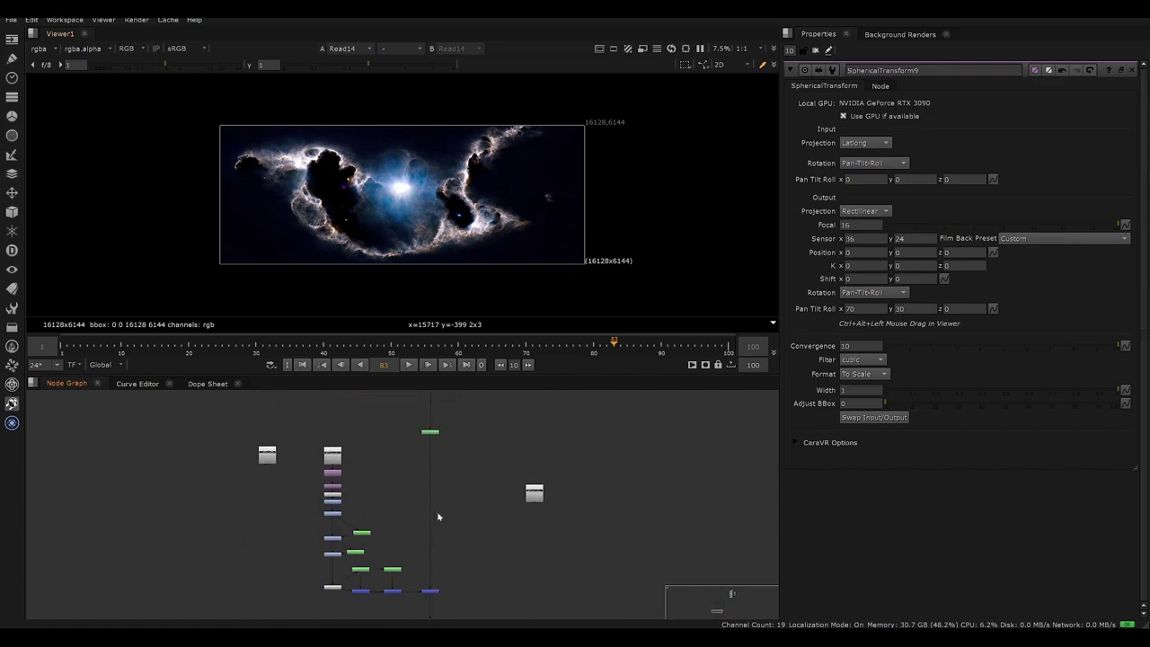
{"action": "middle_click_drag", "start_coordinate": [439, 516], "coordinate": [452, 340]}
{"action": "middle_click_drag", "start_coordinate": [460, 526], "coordinate": [380, 447]}
{"action": "middle_click_drag", "start_coordinate": [442, 480], "coordinate": [434, 620]}
{"action": "middle_click_drag", "start_coordinate": [362, 436], "coordinate": [422, 620]}
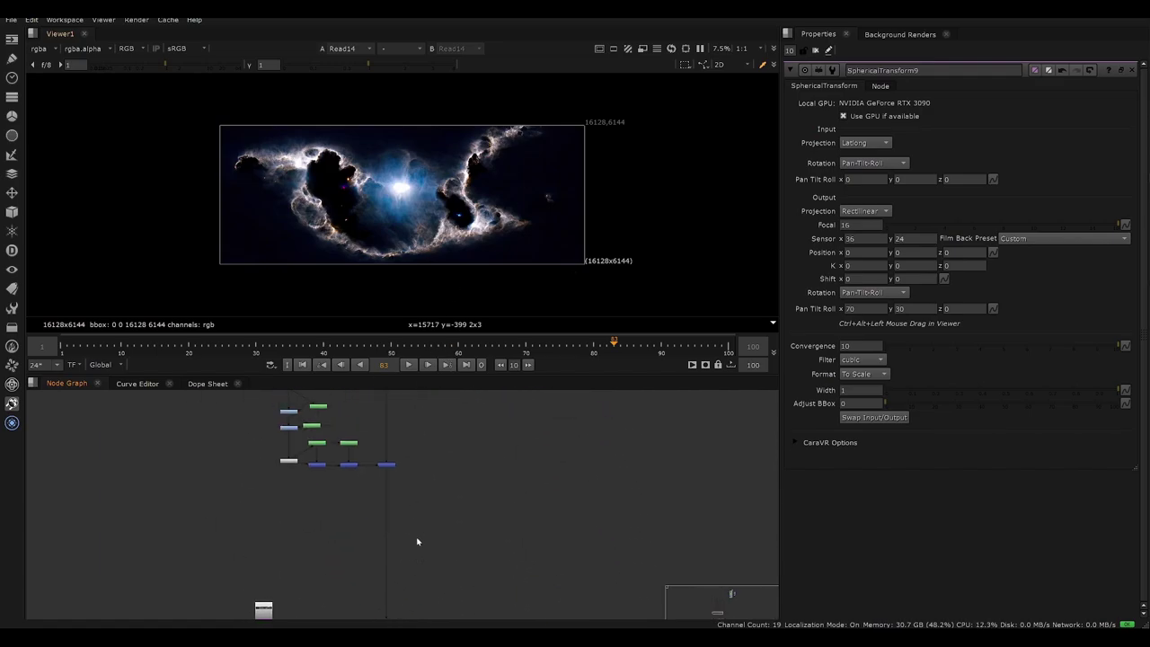
{"action": "middle_click_drag", "start_coordinate": [418, 445], "coordinate": [424, 534]}
{"action": "left_click_drag", "start_coordinate": [423, 534], "coordinate": [368, 591]}
{"action": "key", "text": "1"}
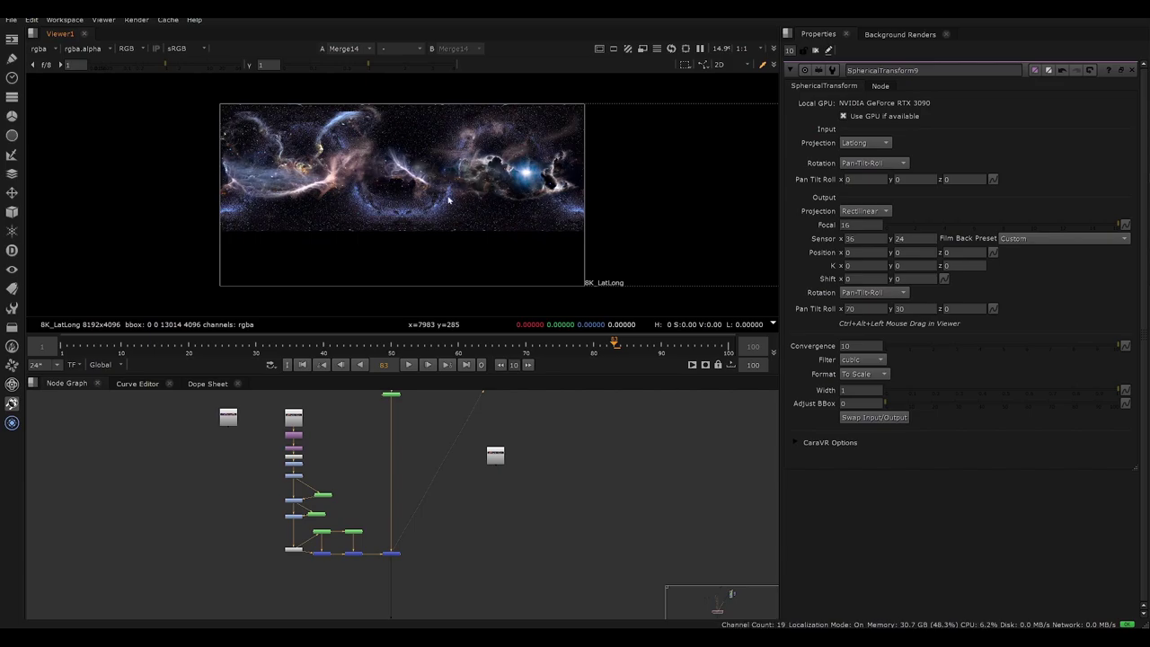
Step: Find the Merge18 node beside Offset3 in the node graph and view its full lat-long comp
{"action": "scroll", "coordinate": [403, 463], "scroll_direction": "down", "scroll_amount": 6}
{"action": "middle_click_drag", "start_coordinate": [488, 593], "coordinate": [398, 483]}
{"action": "scroll", "coordinate": [398, 483], "scroll_direction": "up", "scroll_amount": 4}
{"action": "middle_click_drag", "start_coordinate": [427, 395], "coordinate": [429, 467]}
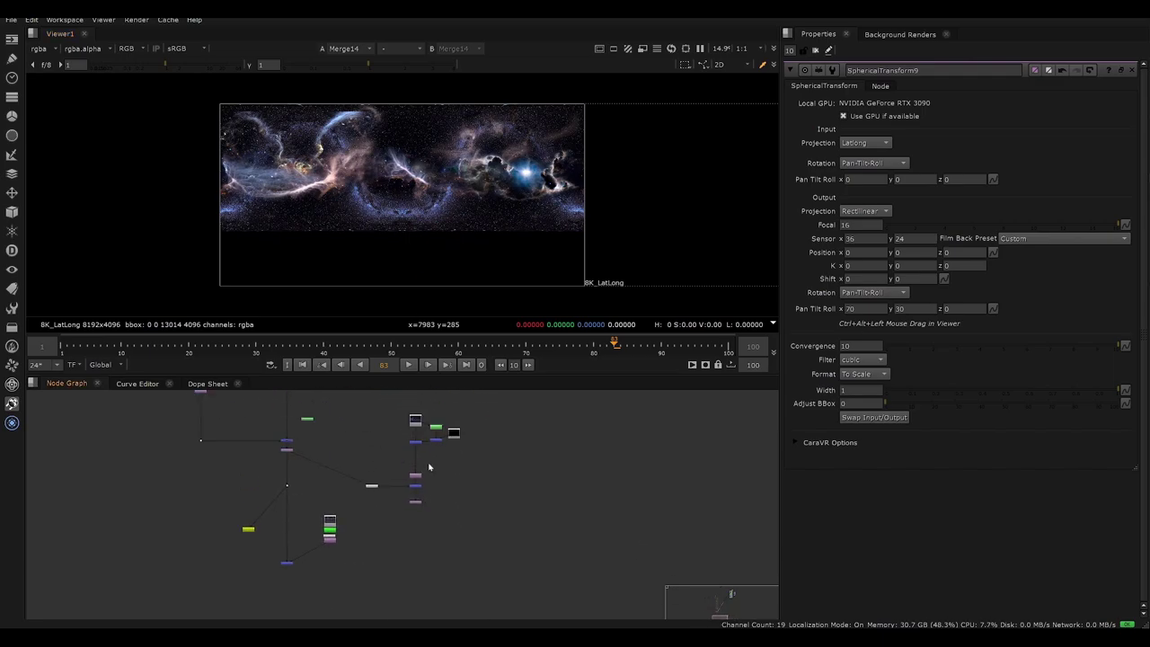
{"action": "scroll", "coordinate": [429, 468], "scroll_direction": "up", "scroll_amount": 3}
{"action": "left_click", "coordinate": [409, 483]}
{"action": "scroll", "coordinate": [408, 497], "scroll_direction": "up", "scroll_amount": 4}
{"action": "left_click_drag", "start_coordinate": [483, 467], "coordinate": [389, 496]}
{"action": "key", "text": "1"}
{"action": "left_click", "coordinate": [456, 423]}
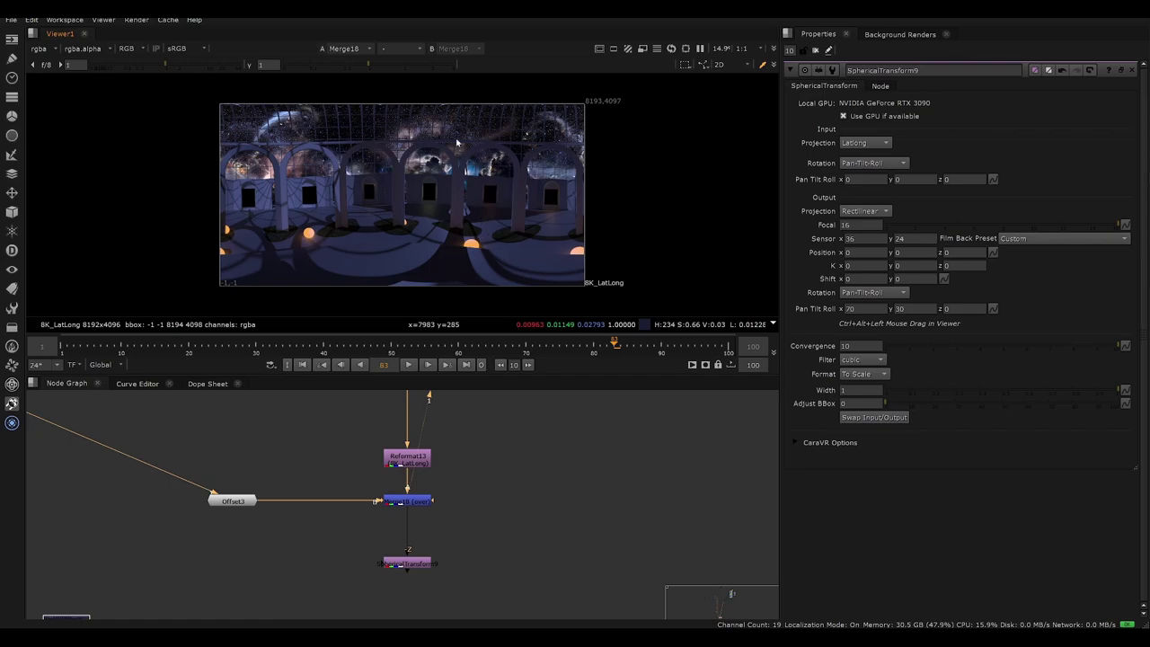
Step: Inspect the space sky through the arched windows of Merge18's comp up close, and fit the whole image in view
{"action": "scroll", "coordinate": [394, 147], "scroll_direction": "up", "scroll_amount": 4}
{"action": "scroll", "coordinate": [433, 170], "scroll_direction": "up", "scroll_amount": 4}
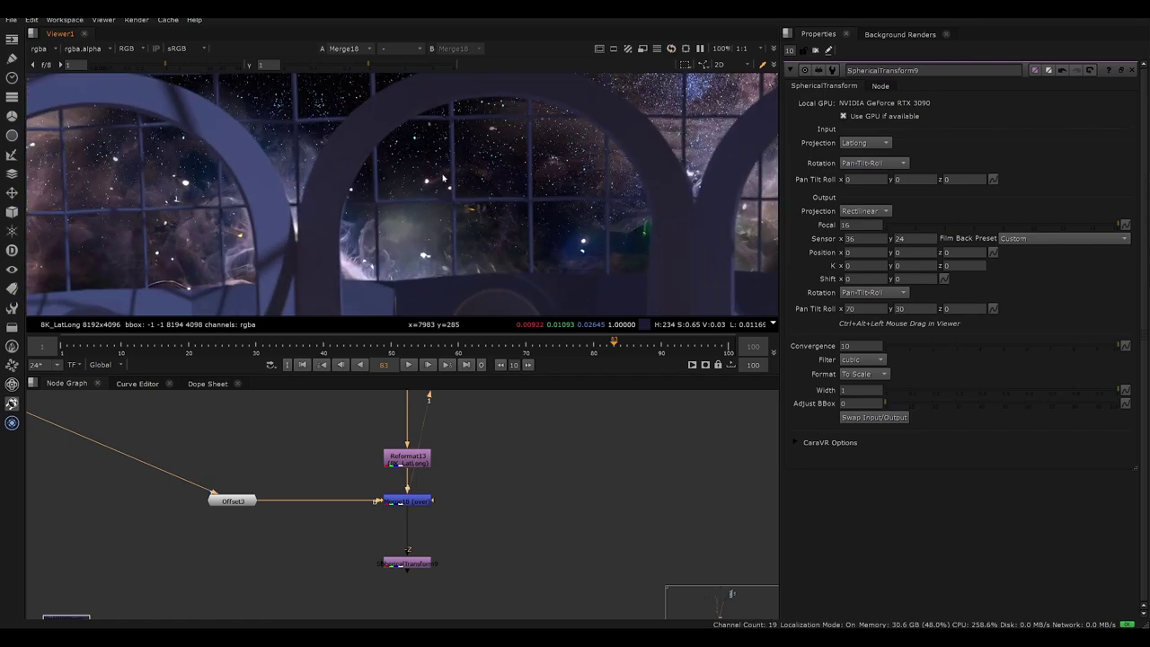
{"action": "key", "text": "f"}
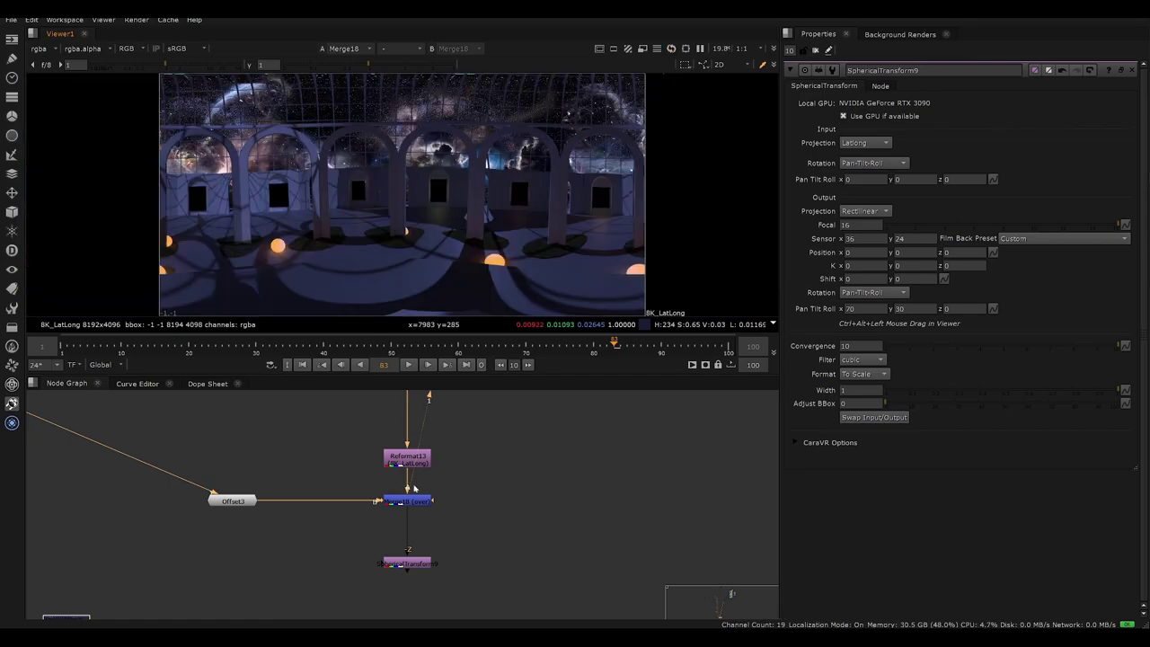
Step: View SphericalTransform9's rectilinear output and examine the nebula detail through the windows up close
{"action": "left_click", "coordinate": [386, 563]}
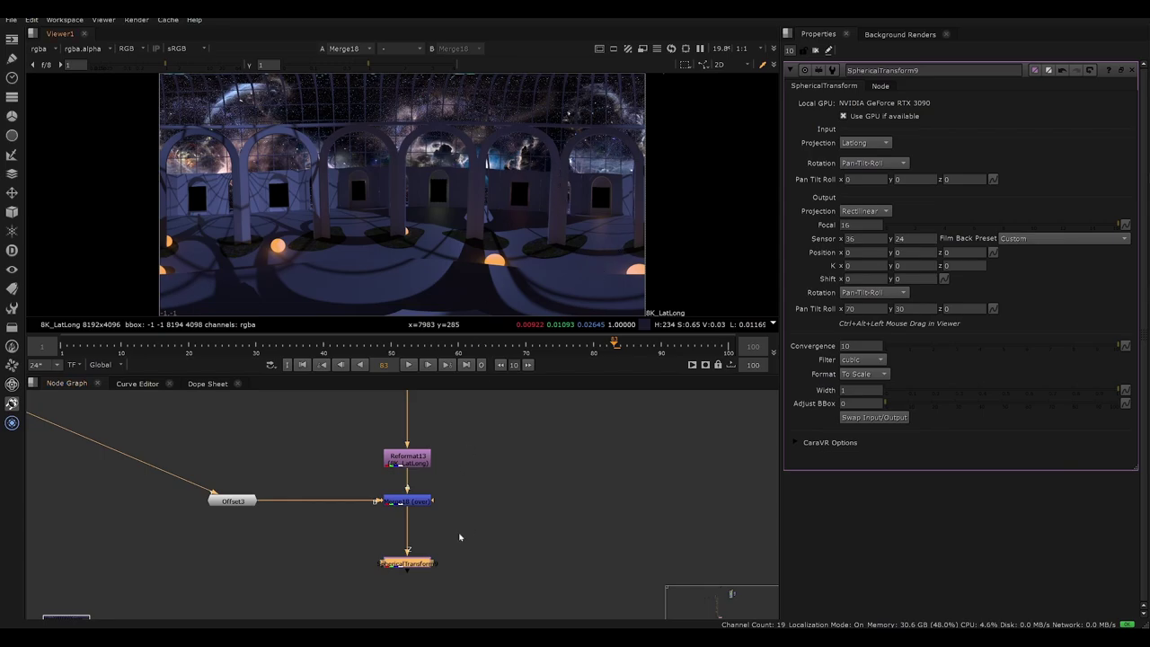
{"action": "key", "text": "1"}
{"action": "left_click", "coordinate": [407, 564]}
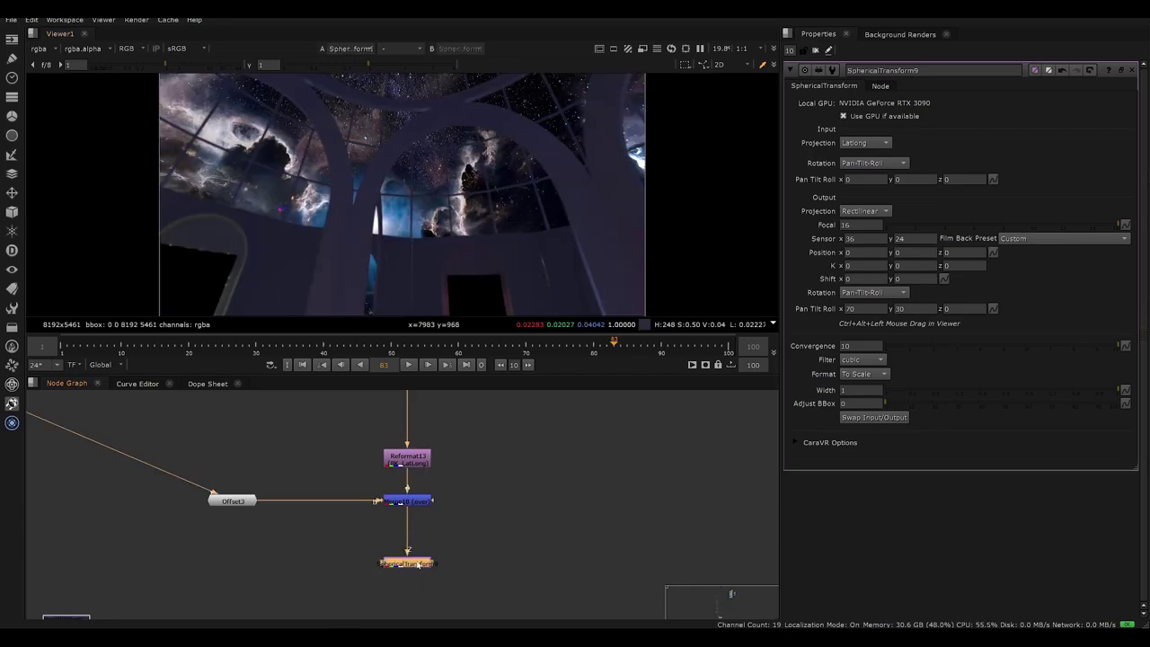
{"action": "scroll", "coordinate": [299, 215], "scroll_direction": "up", "scroll_amount": 1}
{"action": "scroll", "coordinate": [263, 191], "scroll_direction": "up", "scroll_amount": 5}
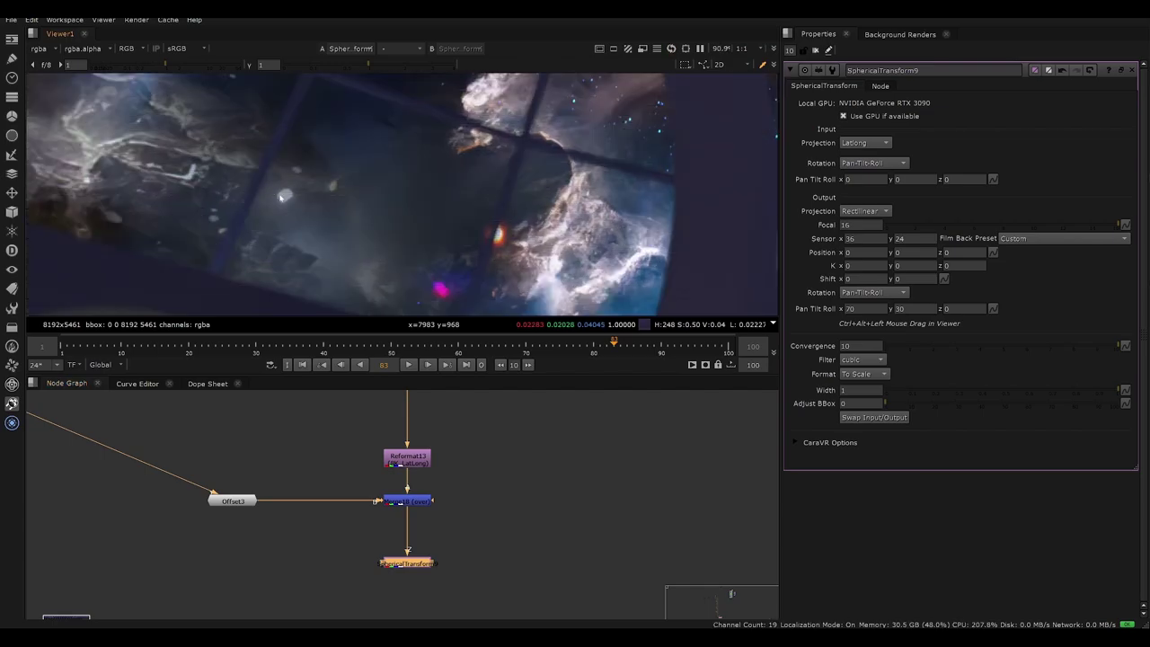
{"action": "scroll", "coordinate": [286, 203], "scroll_direction": "down", "scroll_amount": 1}
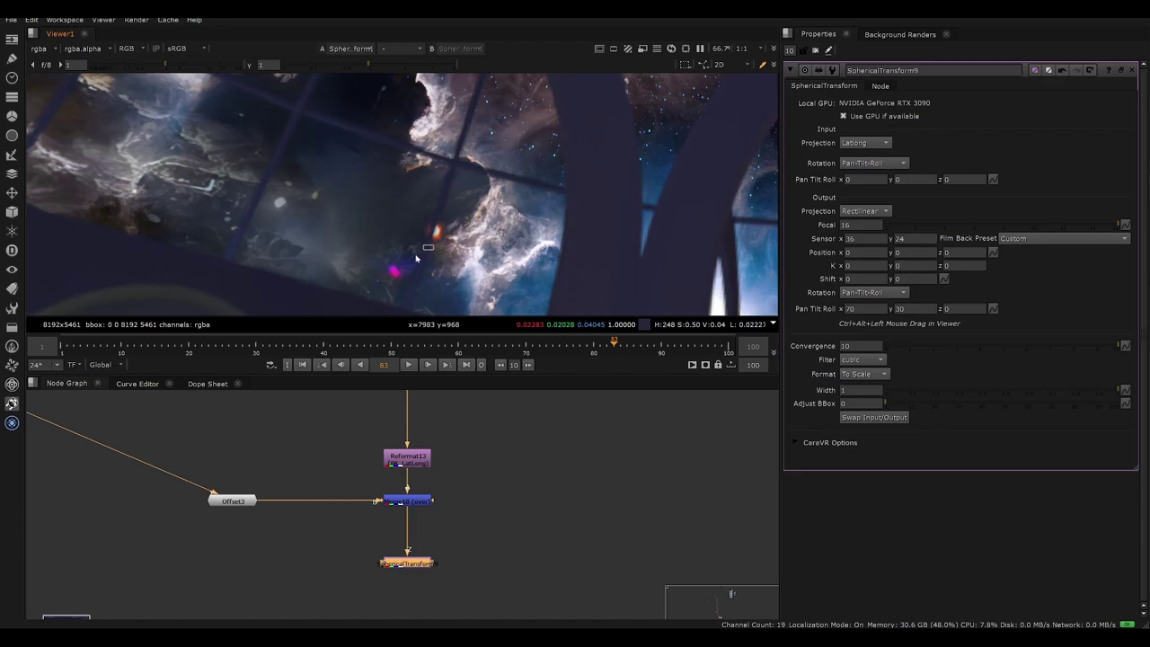
Step: Rotate SphericalTransform9's output interactively to about -13 pan, 23.4 tilt and -34 roll
{"action": "scroll", "coordinate": [415, 274], "scroll_direction": "down", "scroll_amount": 5}
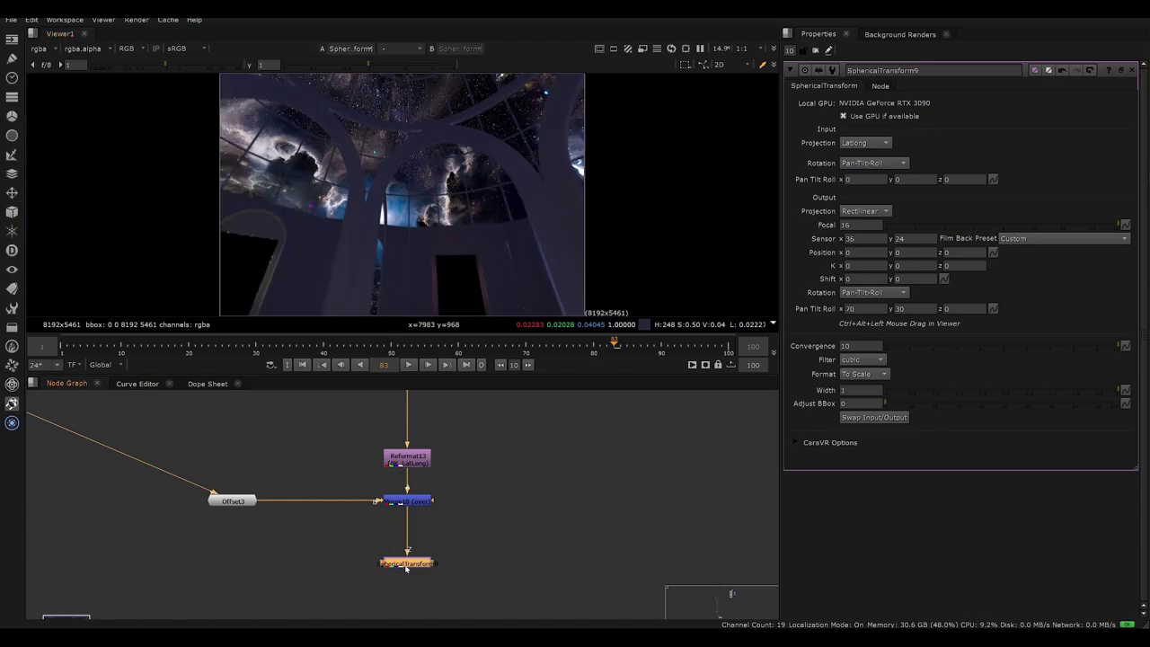
{"action": "left_click_drag", "start_coordinate": [338, 222], "coordinate": [418, 223], "text": "ctrl+alt"}
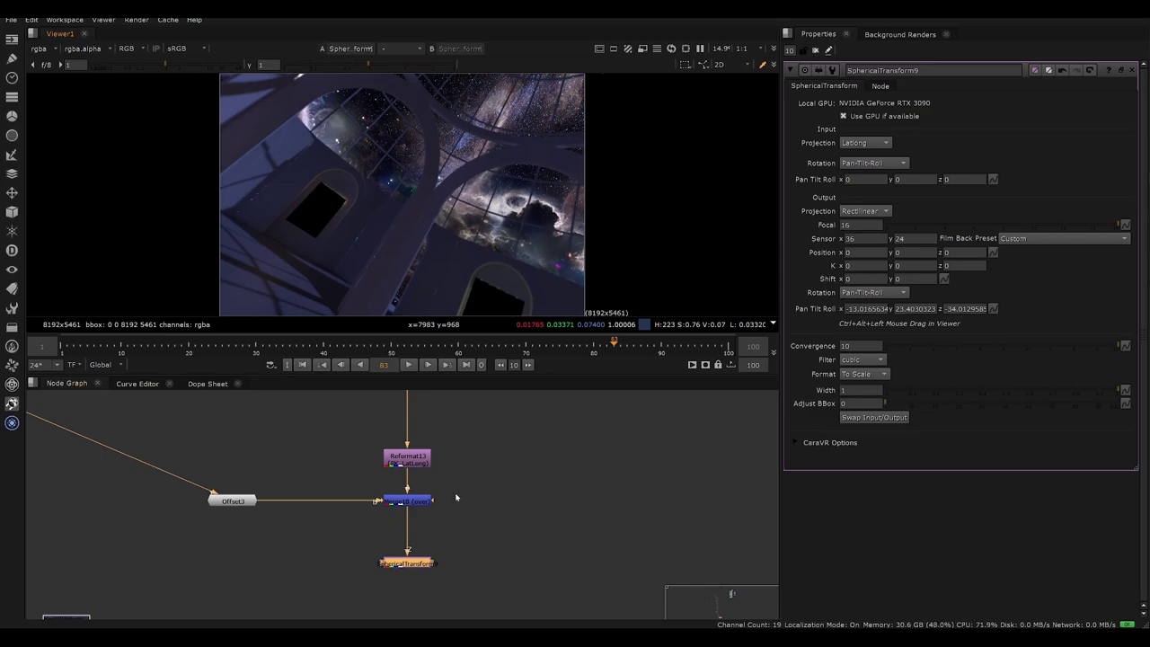
Step: Locate the broken sphere 3D preview setup in the enlarged node graph, restore the normal layout, and view Read30's landscape panorama
{"action": "left_click", "coordinate": [424, 504]}
{"action": "middle_click_drag", "start_coordinate": [424, 507], "coordinate": [437, 491]}
{"action": "key", "text": "space"}
{"action": "scroll", "coordinate": [473, 437], "scroll_direction": "down", "scroll_amount": 10}
{"action": "middle_click_drag", "start_coordinate": [594, 174], "coordinate": [457, 562]}
{"action": "middle_click_drag", "start_coordinate": [523, 256], "coordinate": [440, 374]}
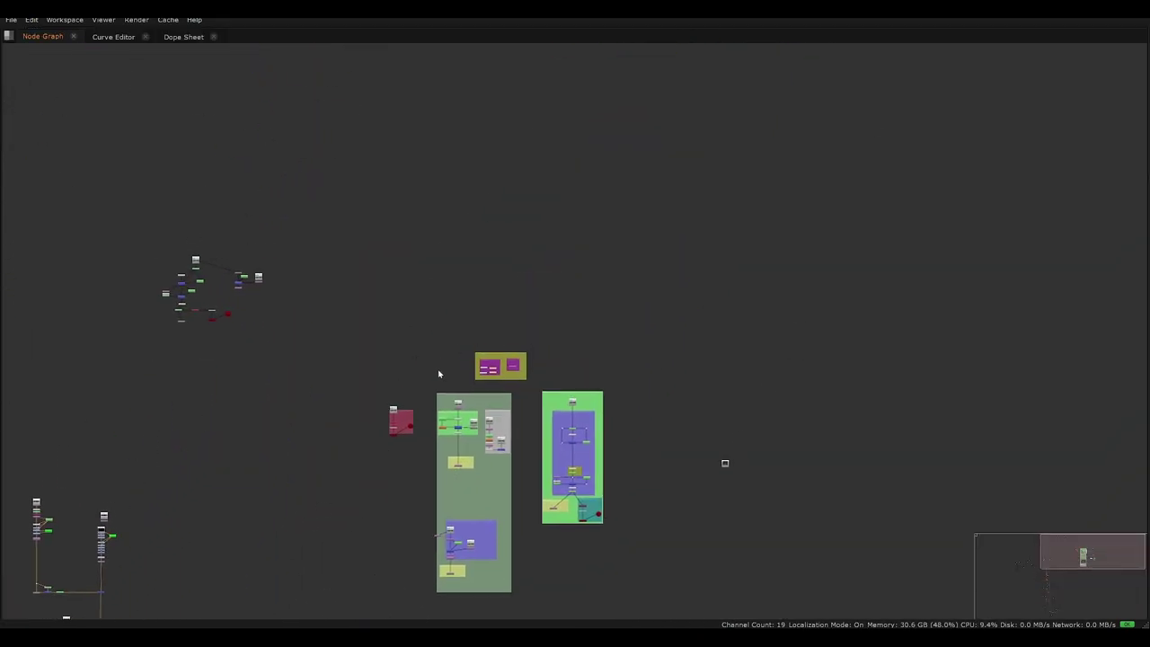
{"action": "scroll", "coordinate": [433, 380], "scroll_direction": "up", "scroll_amount": 10}
{"action": "middle_click_drag", "start_coordinate": [352, 465], "coordinate": [501, 428]}
{"action": "key", "text": "space"}
{"action": "left_click", "coordinate": [359, 512]}
{"action": "key", "text": "1"}
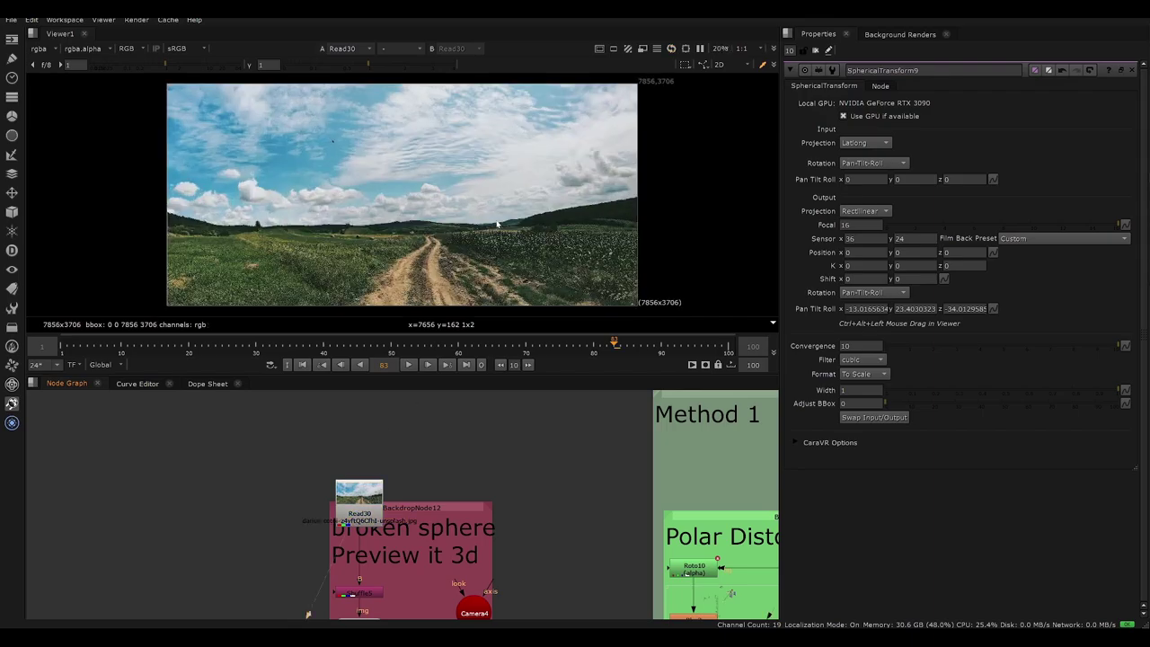